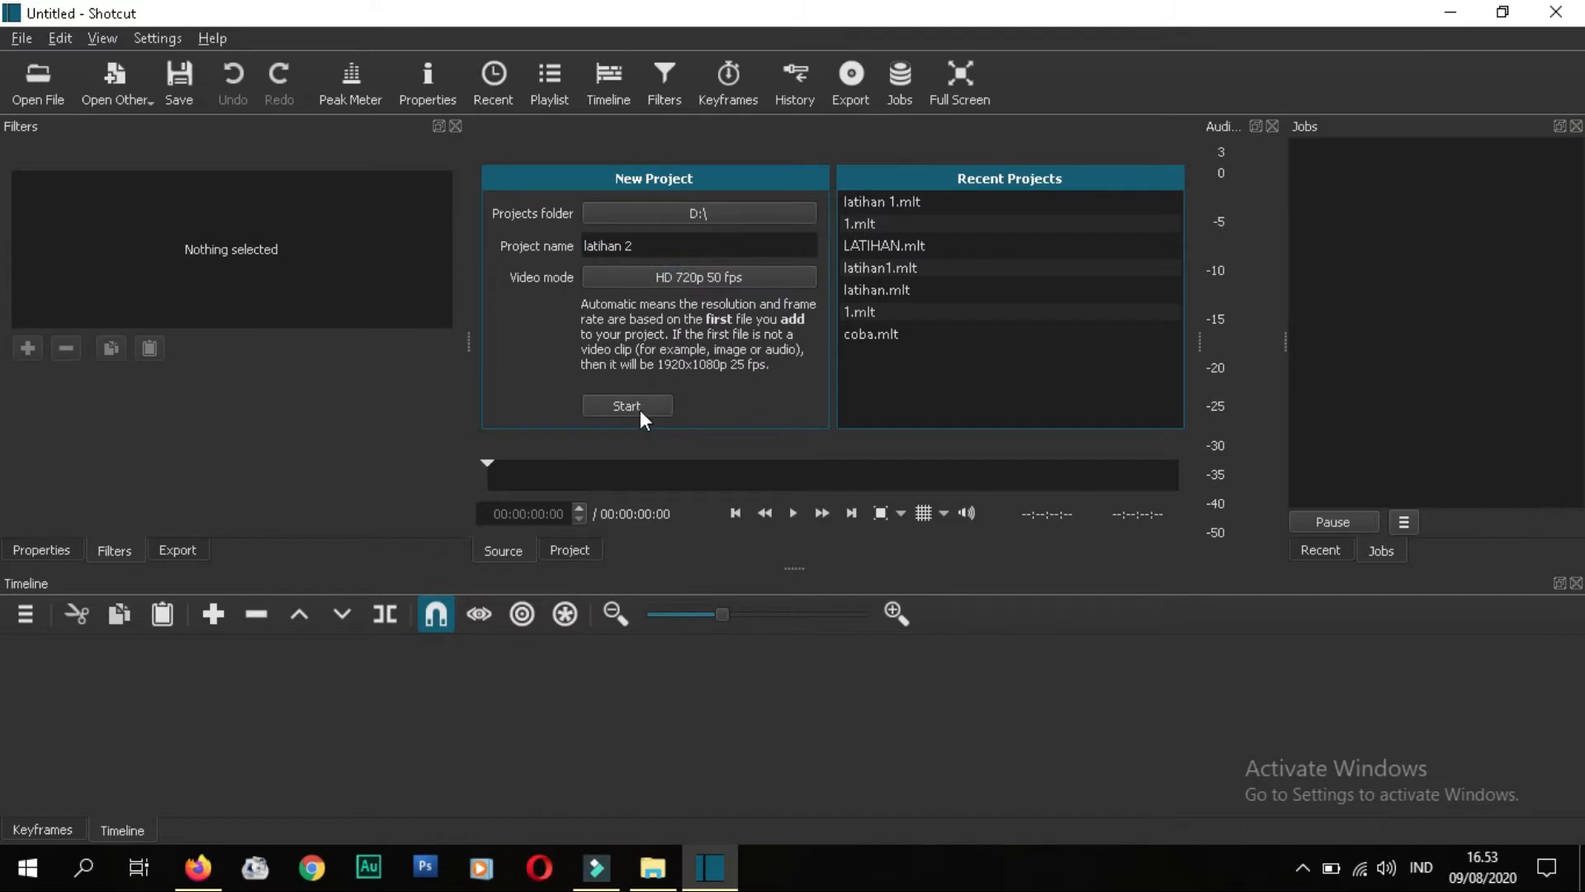
Step: Create the "latihan 2" project in HD 720p 50 fps and open the video contoh green screen1.mp4
left_click(637, 408)
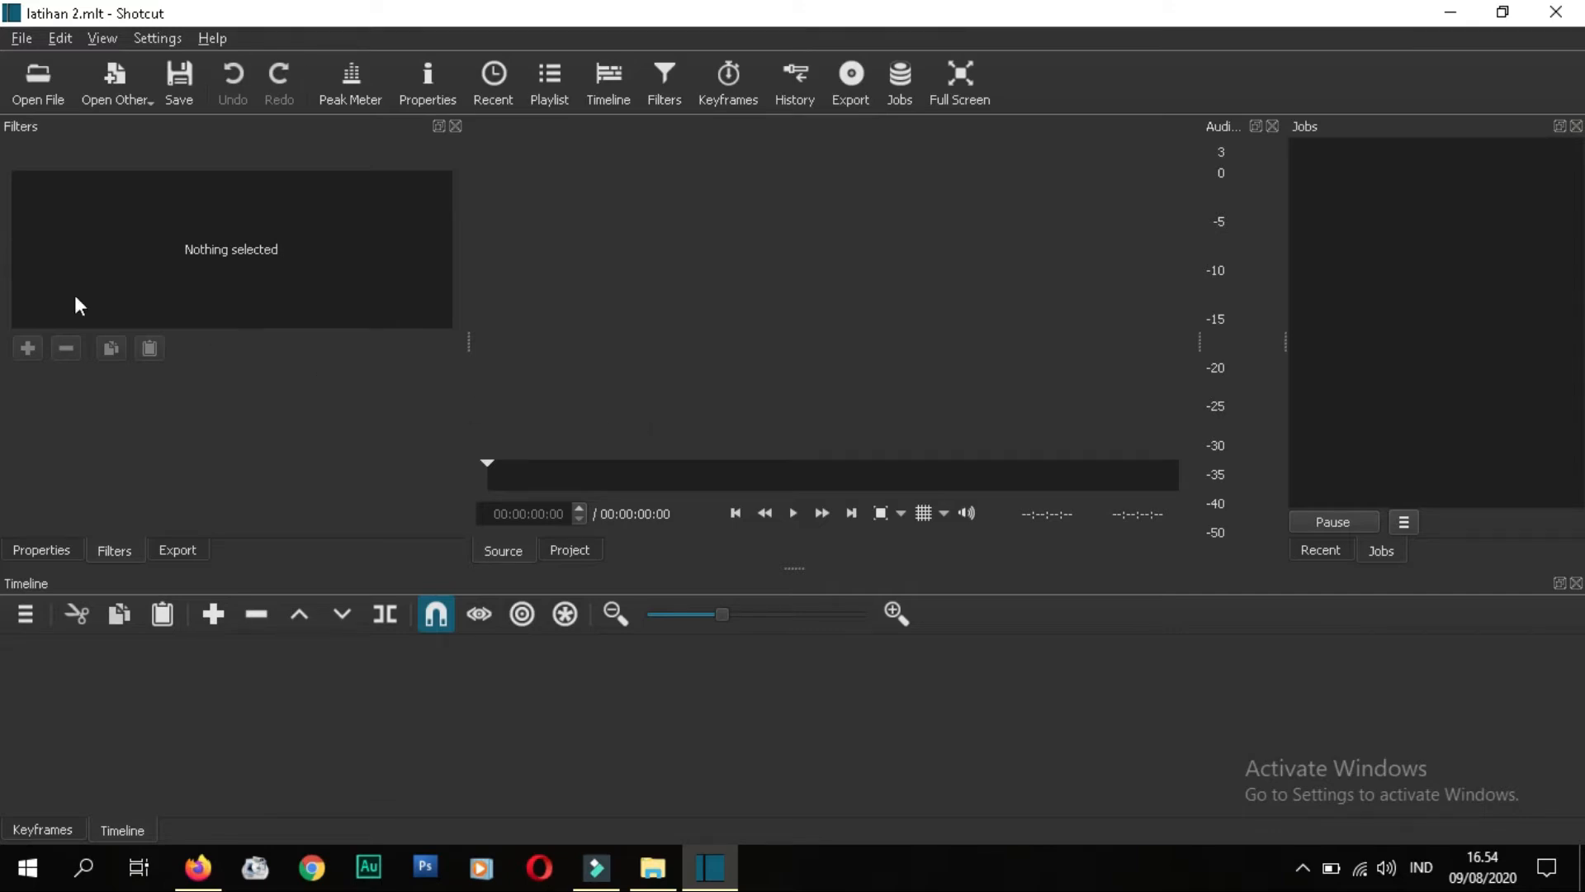
left_click(43, 95)
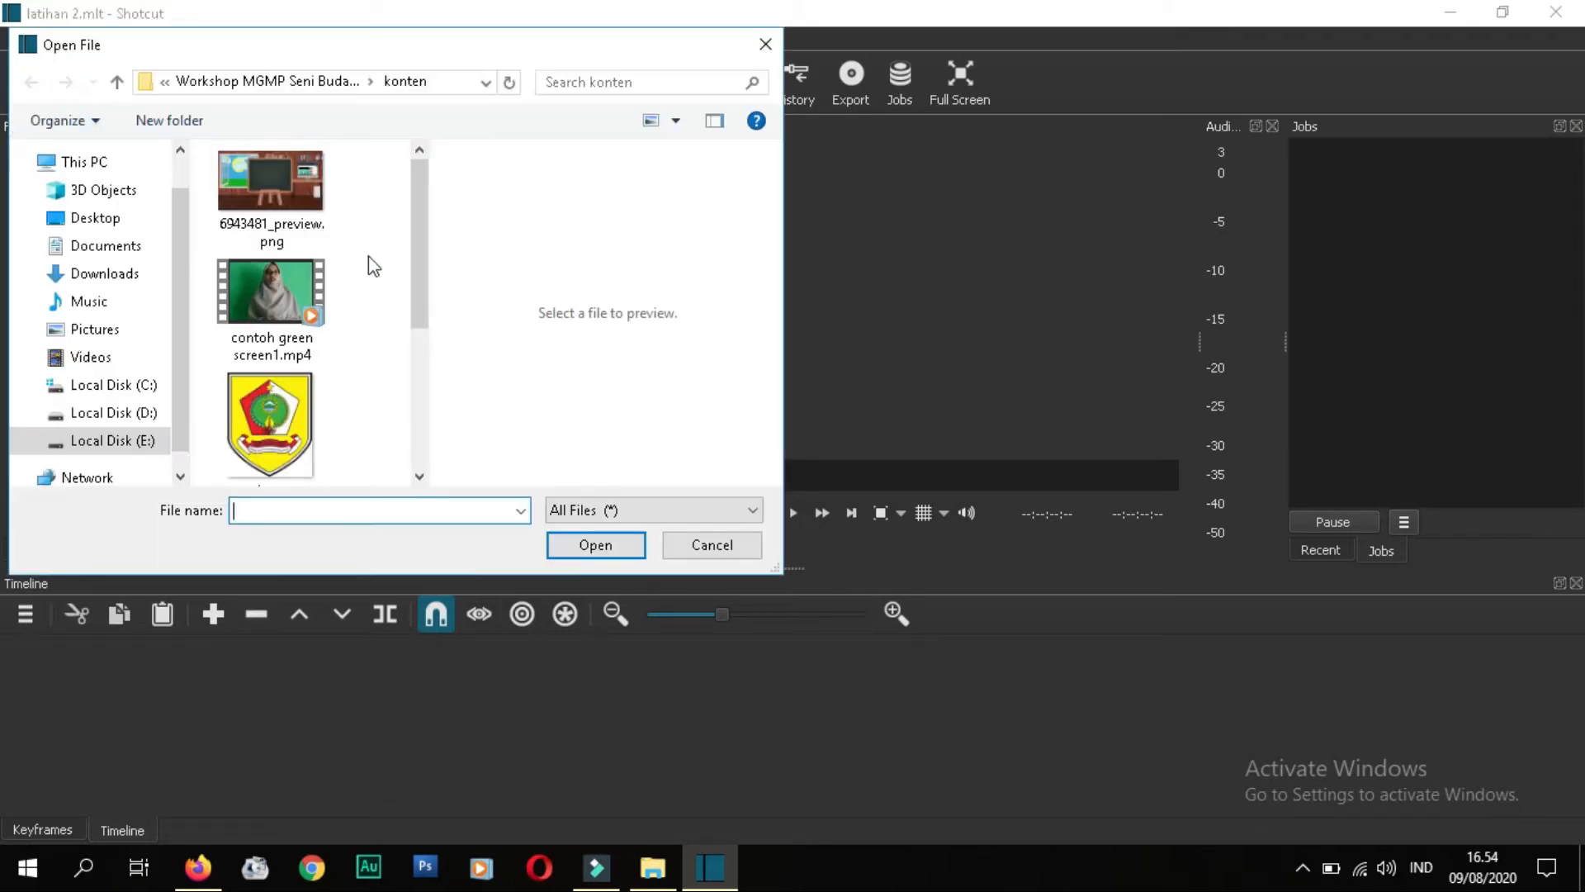
left_click_drag(418, 266, 432, 213)
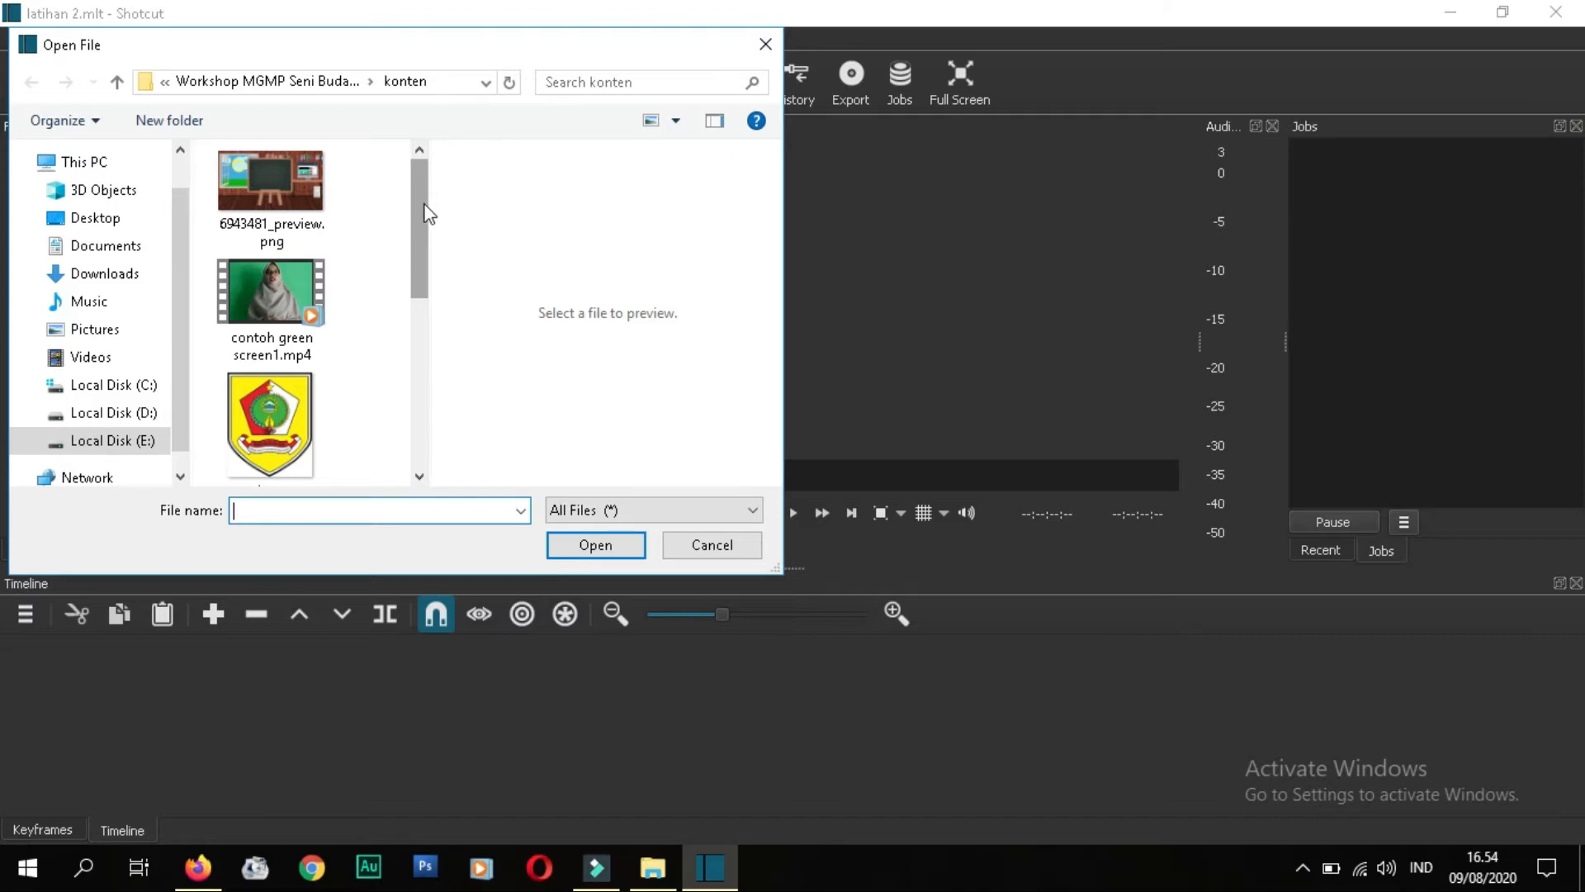
mouse_move(426, 212)
left_mouse_down()
mouse_move(427, 407)
mouse_move(429, 198)
left_mouse_up()
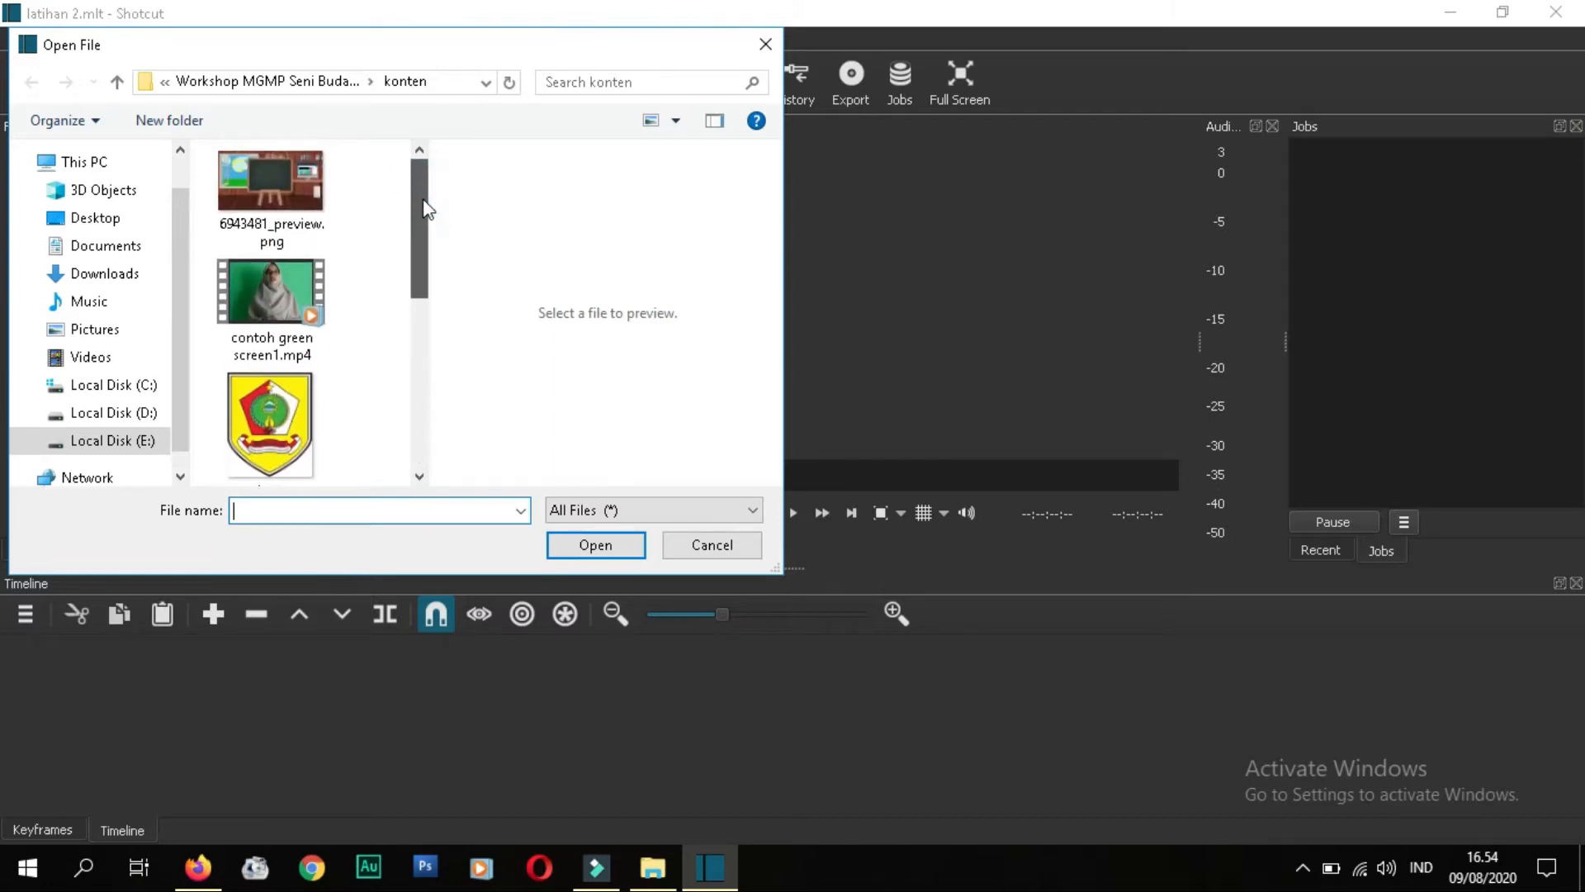
left_click(256, 312)
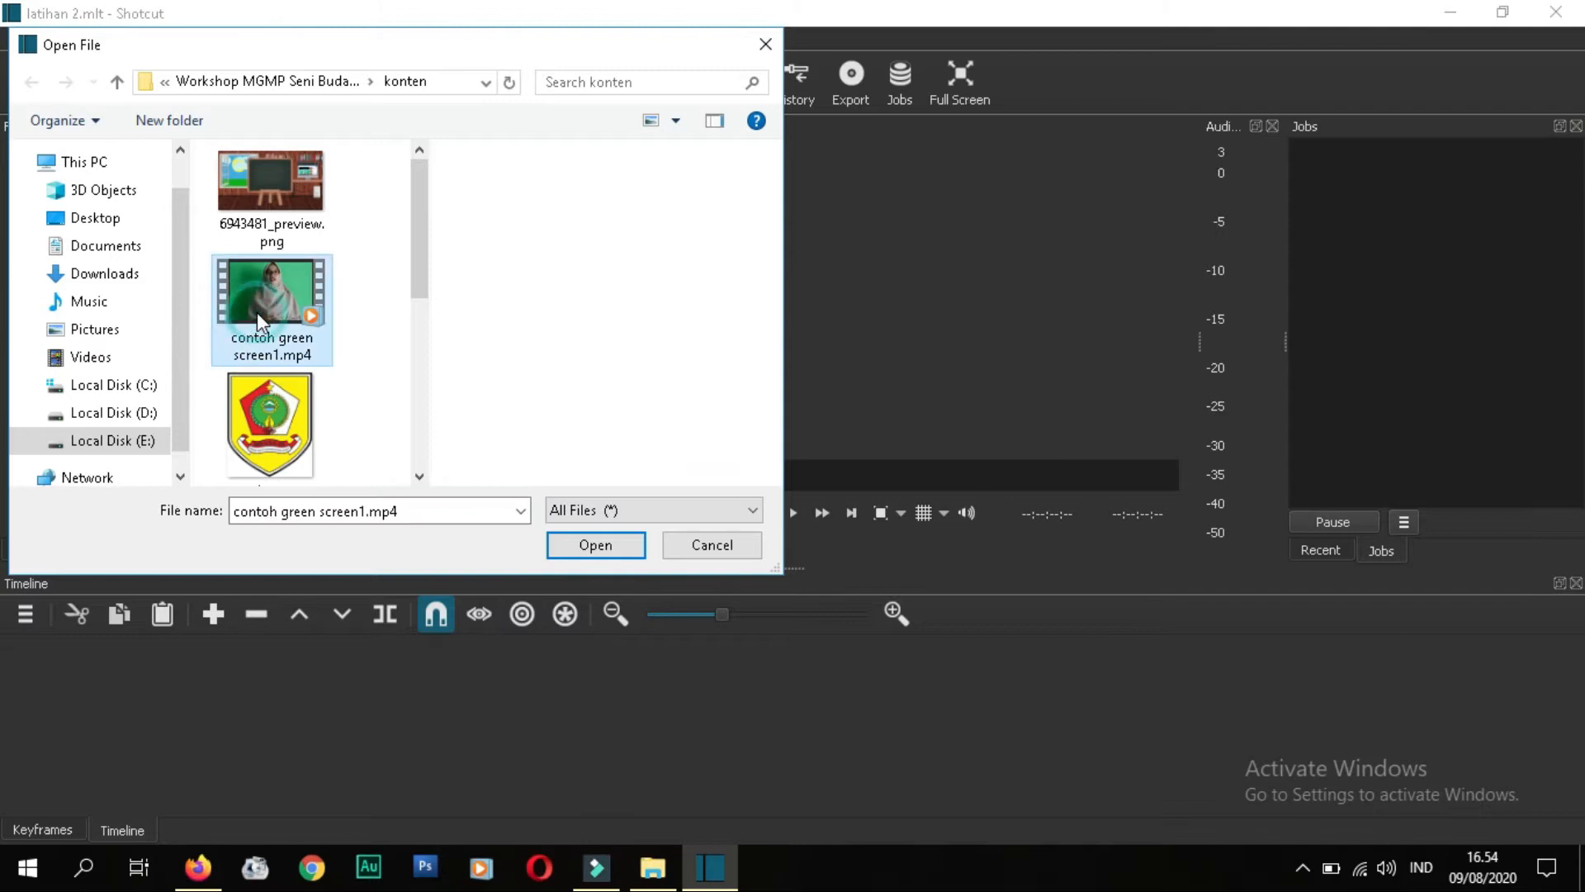
left_click(606, 553)
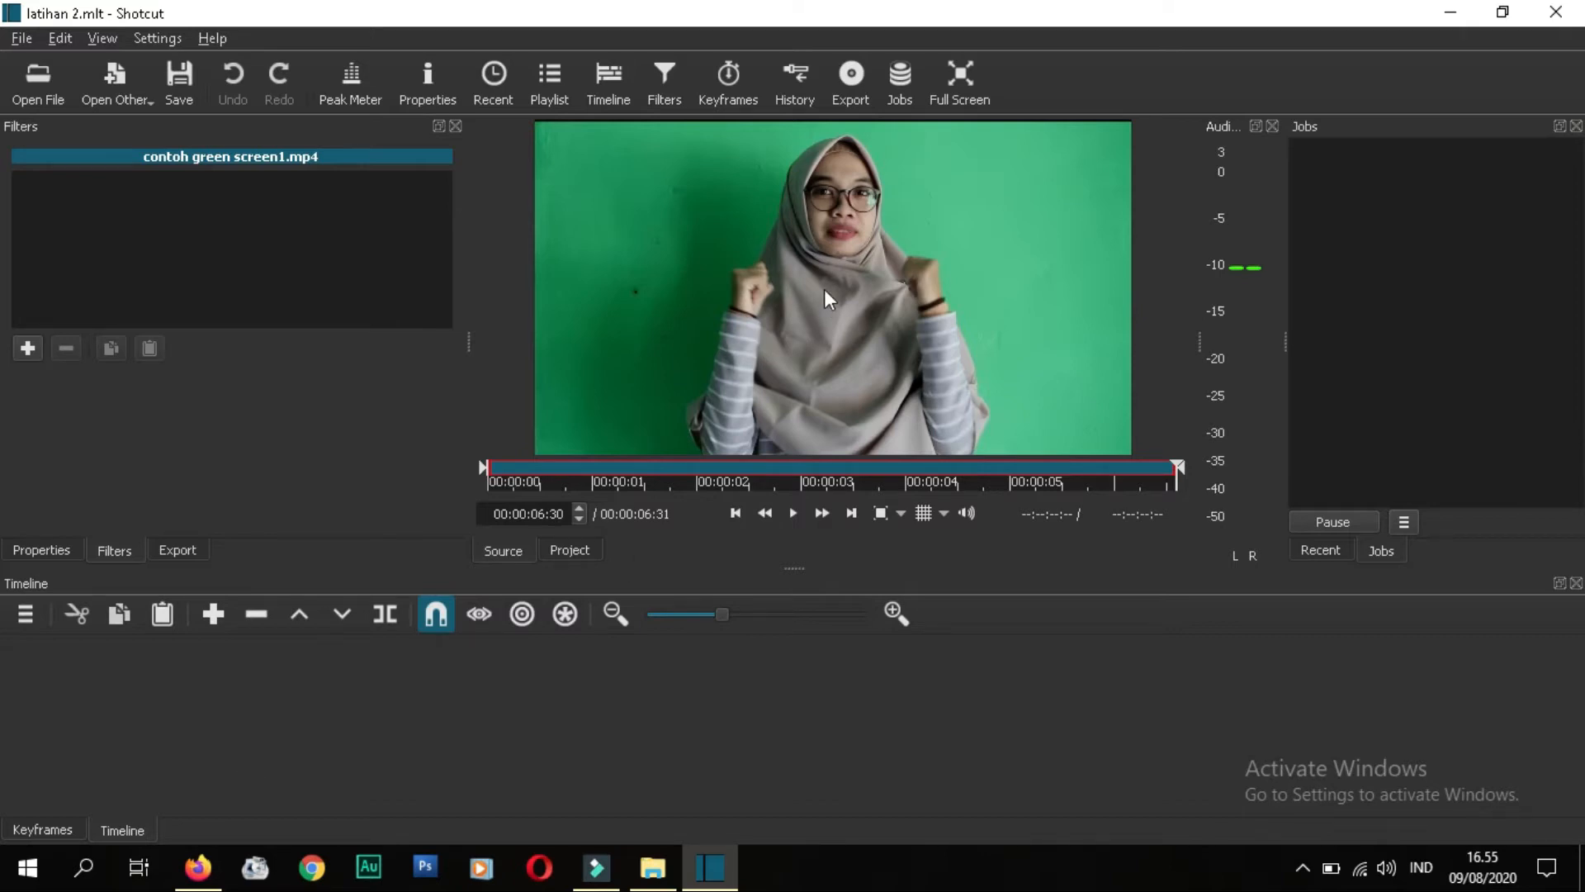
left_click_drag(826, 285, 154, 710)
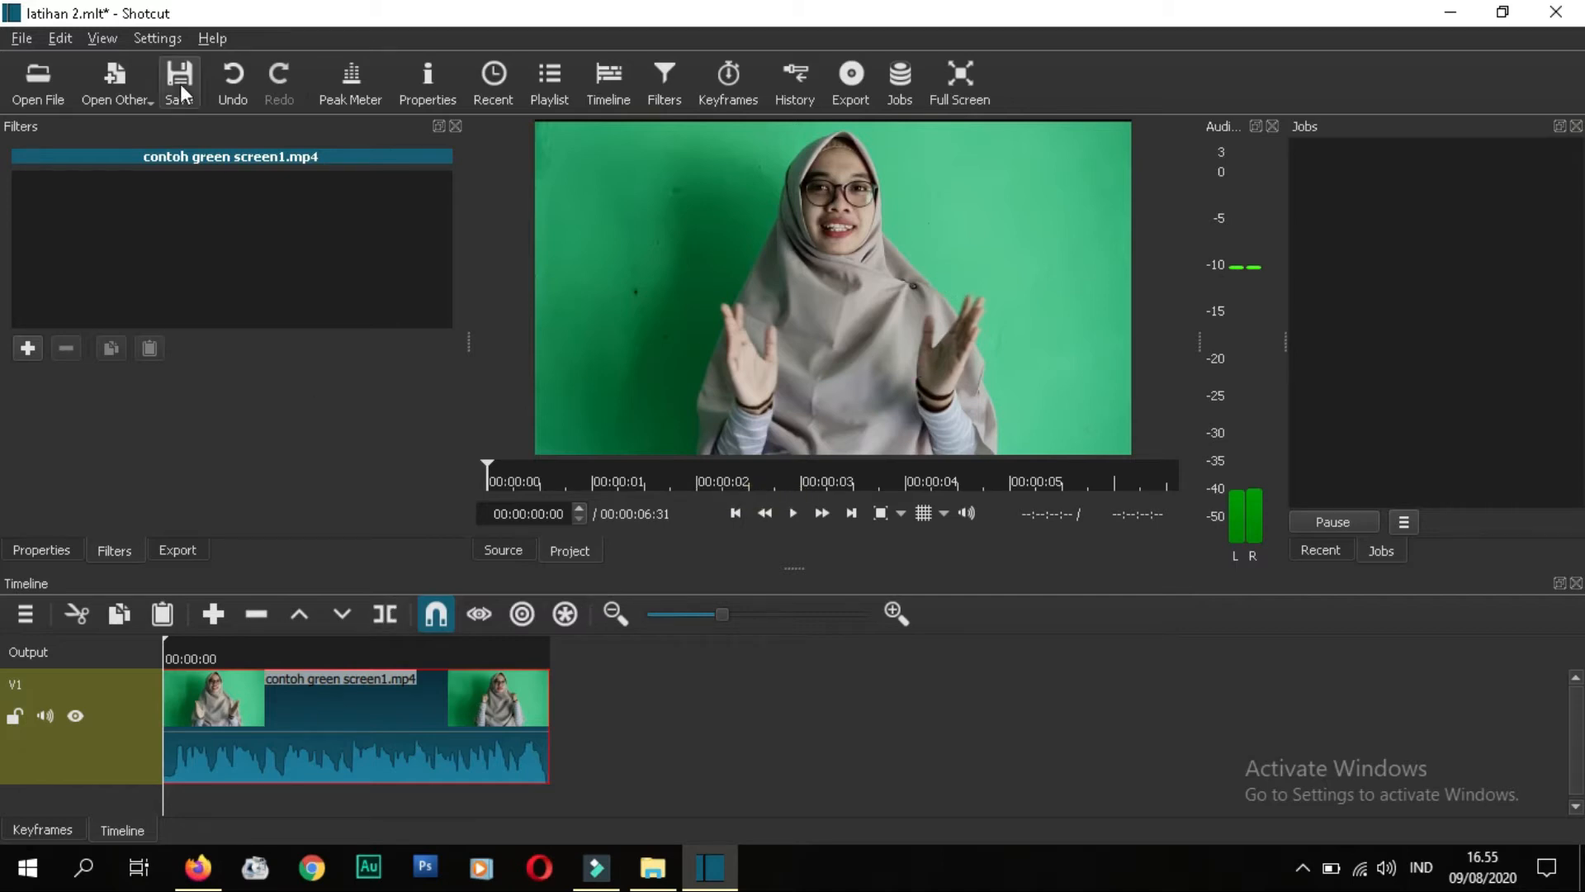
left_click(230, 94)
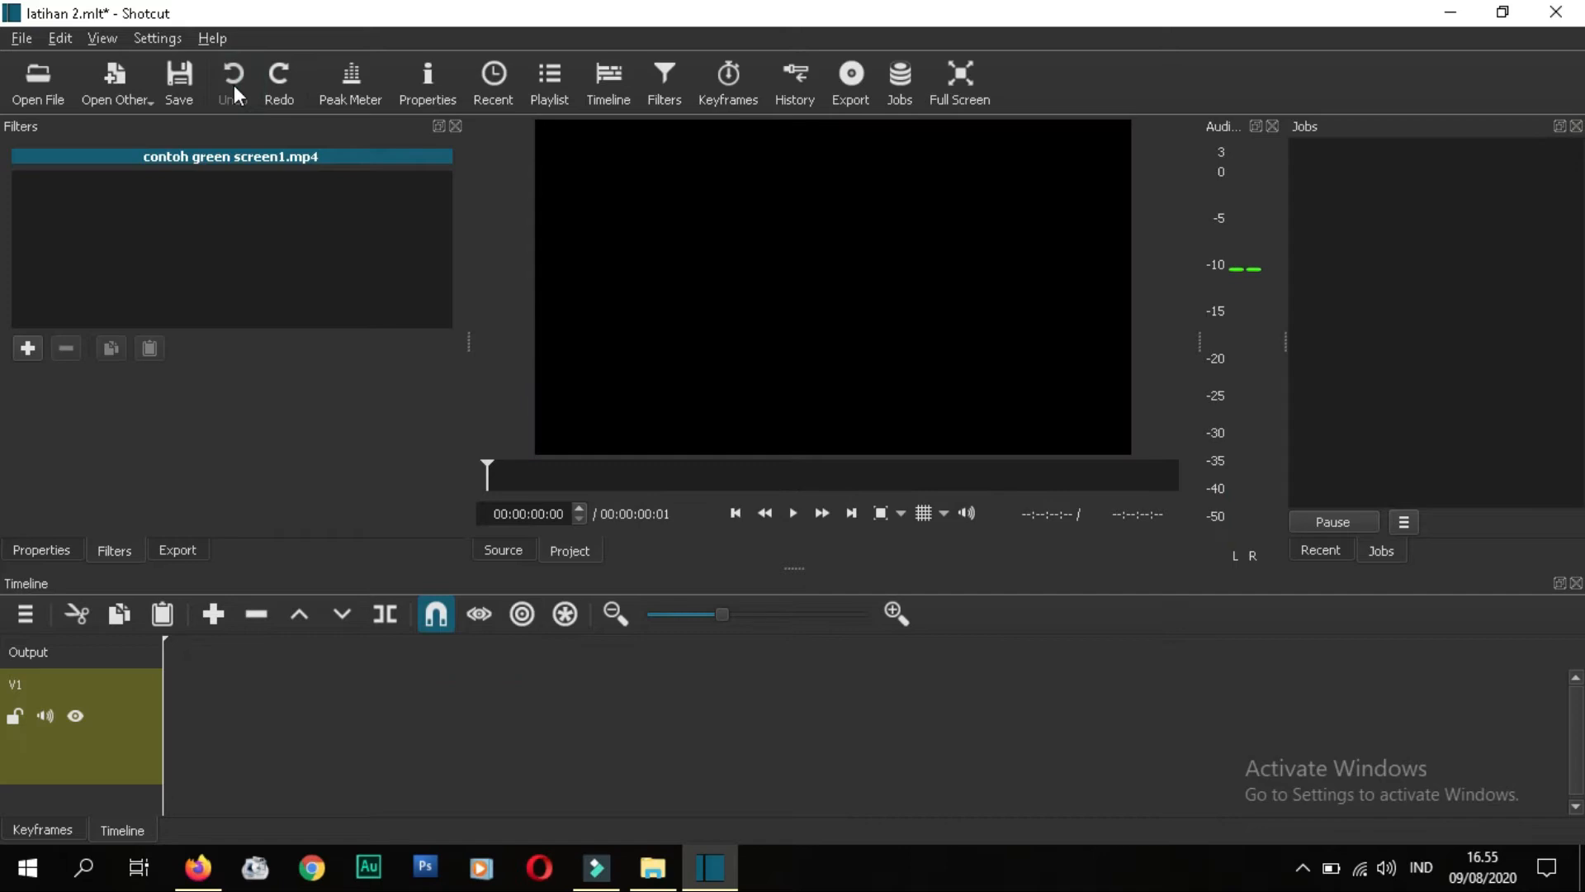
left_click(509, 549)
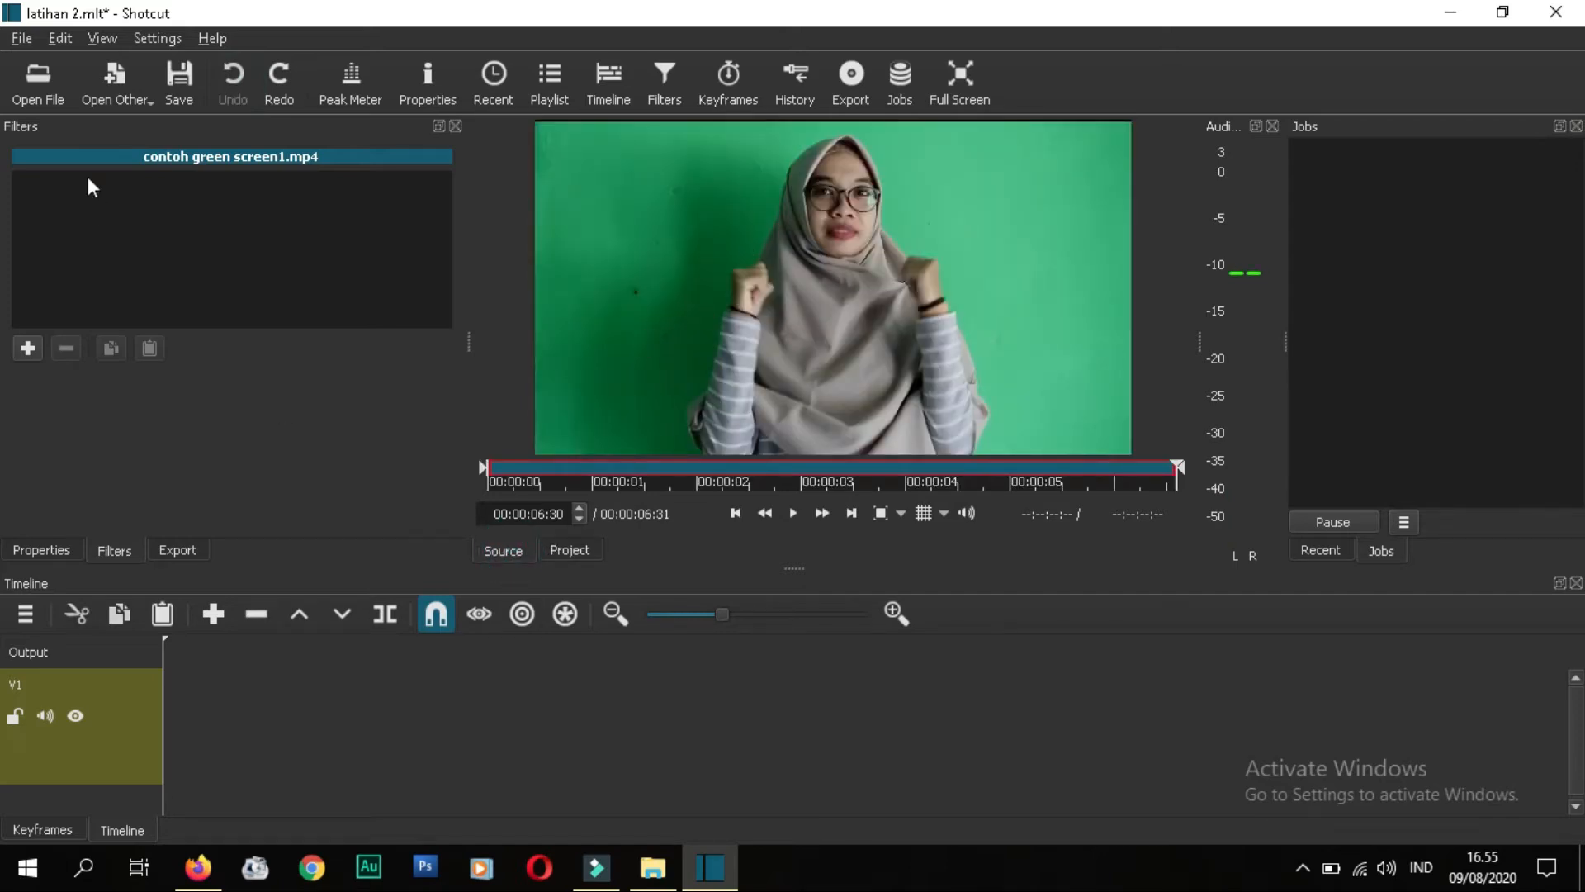
Step: Trim the source video to the range 00:00:03:17 to 00:00:05:01 and place it at the start of track V1
left_click(484, 467)
left_click_drag(518, 468, 839, 478)
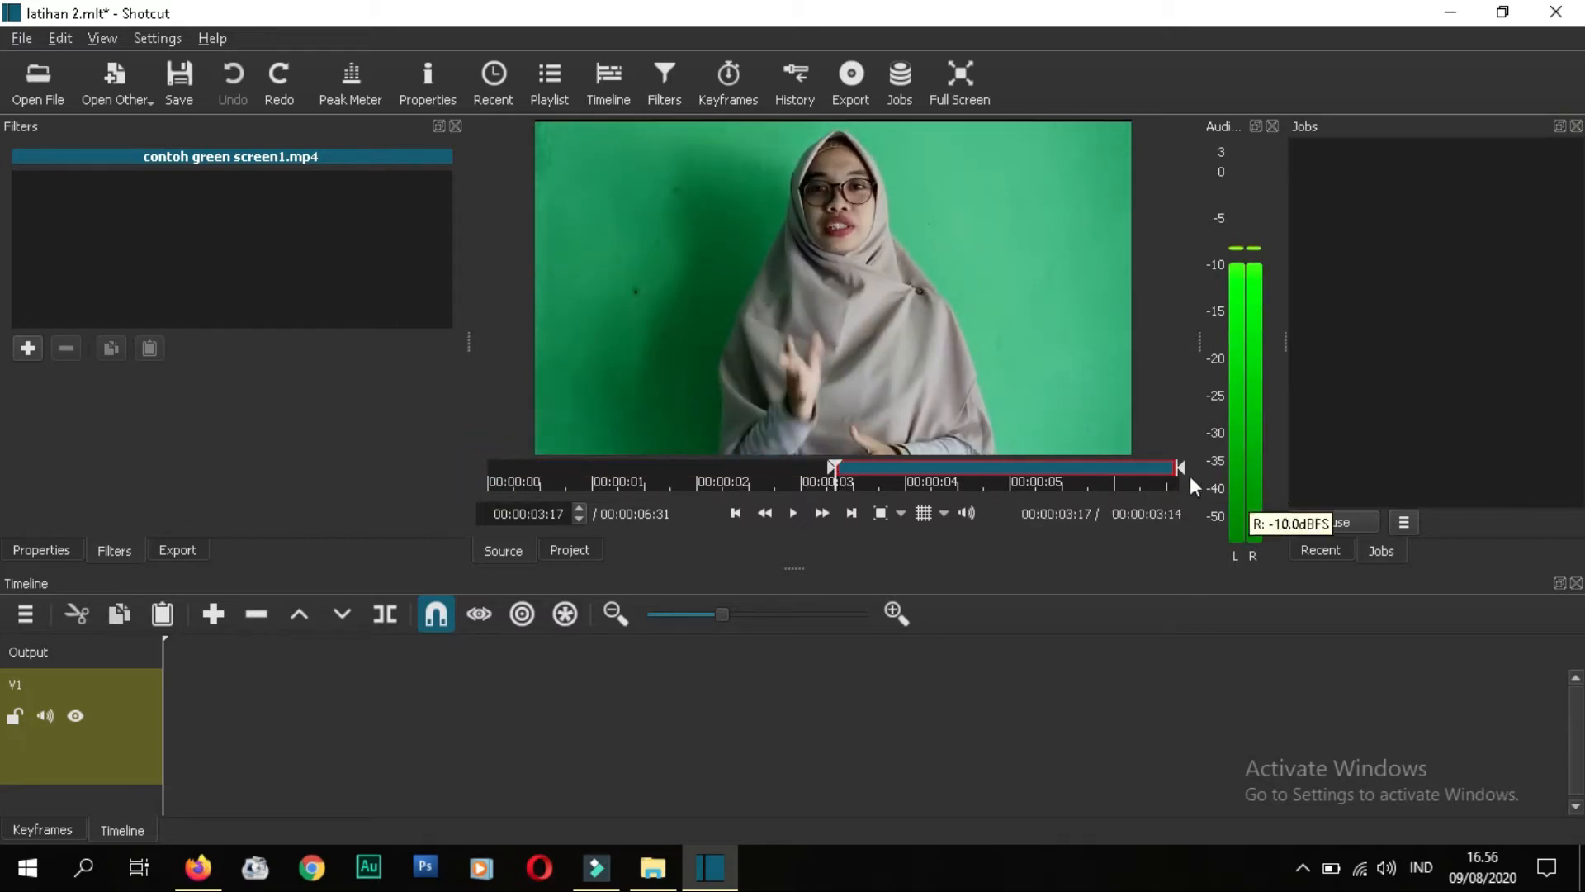
left_click_drag(1181, 469, 1013, 473)
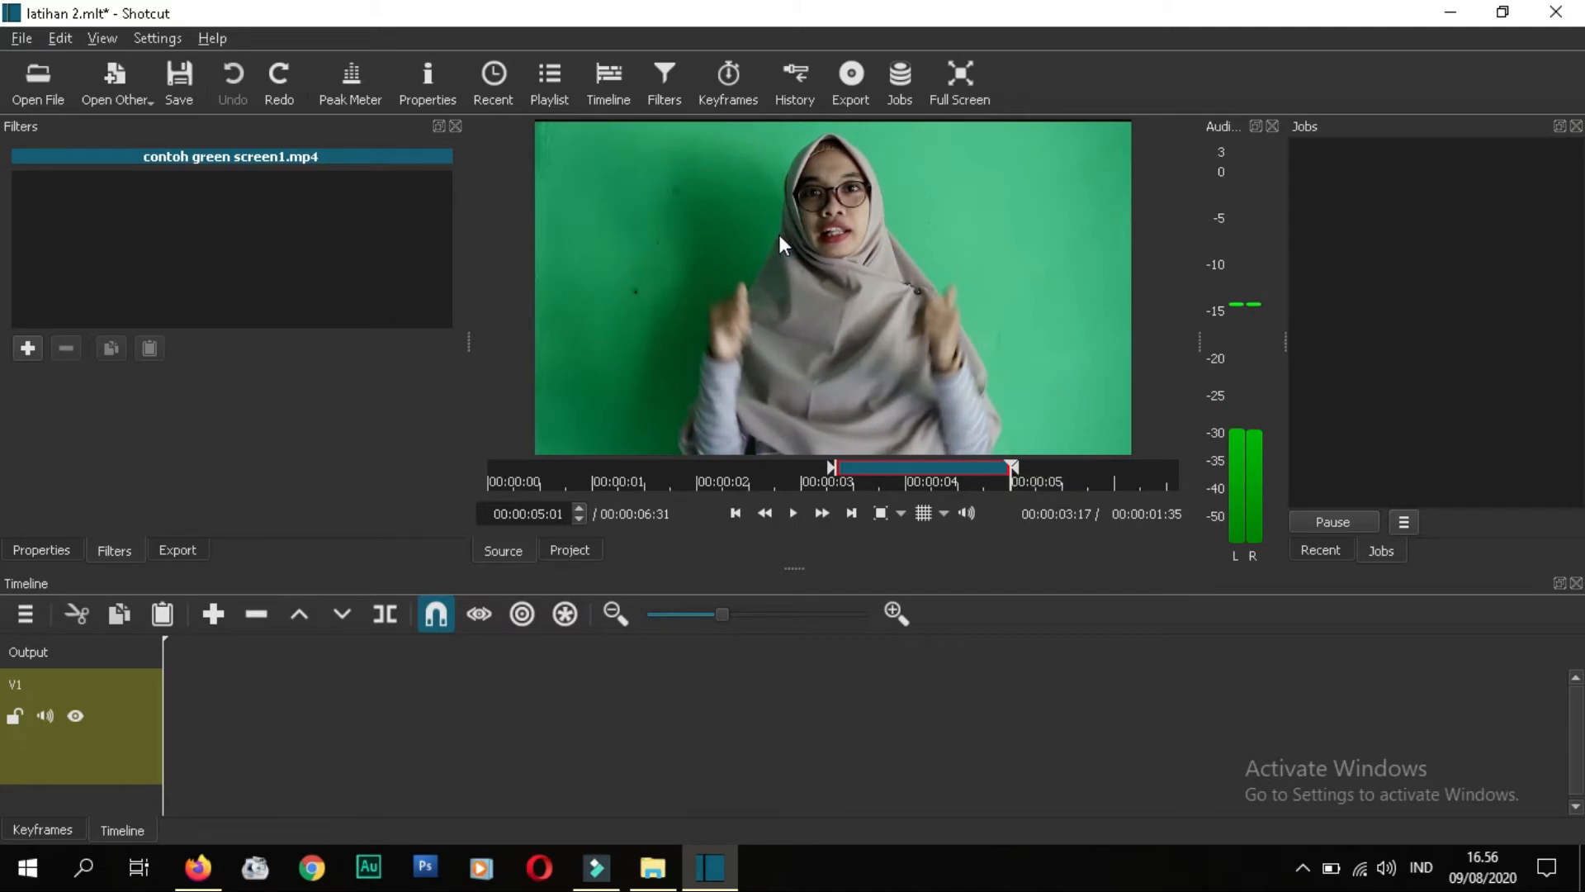
left_click_drag(780, 234, 169, 710)
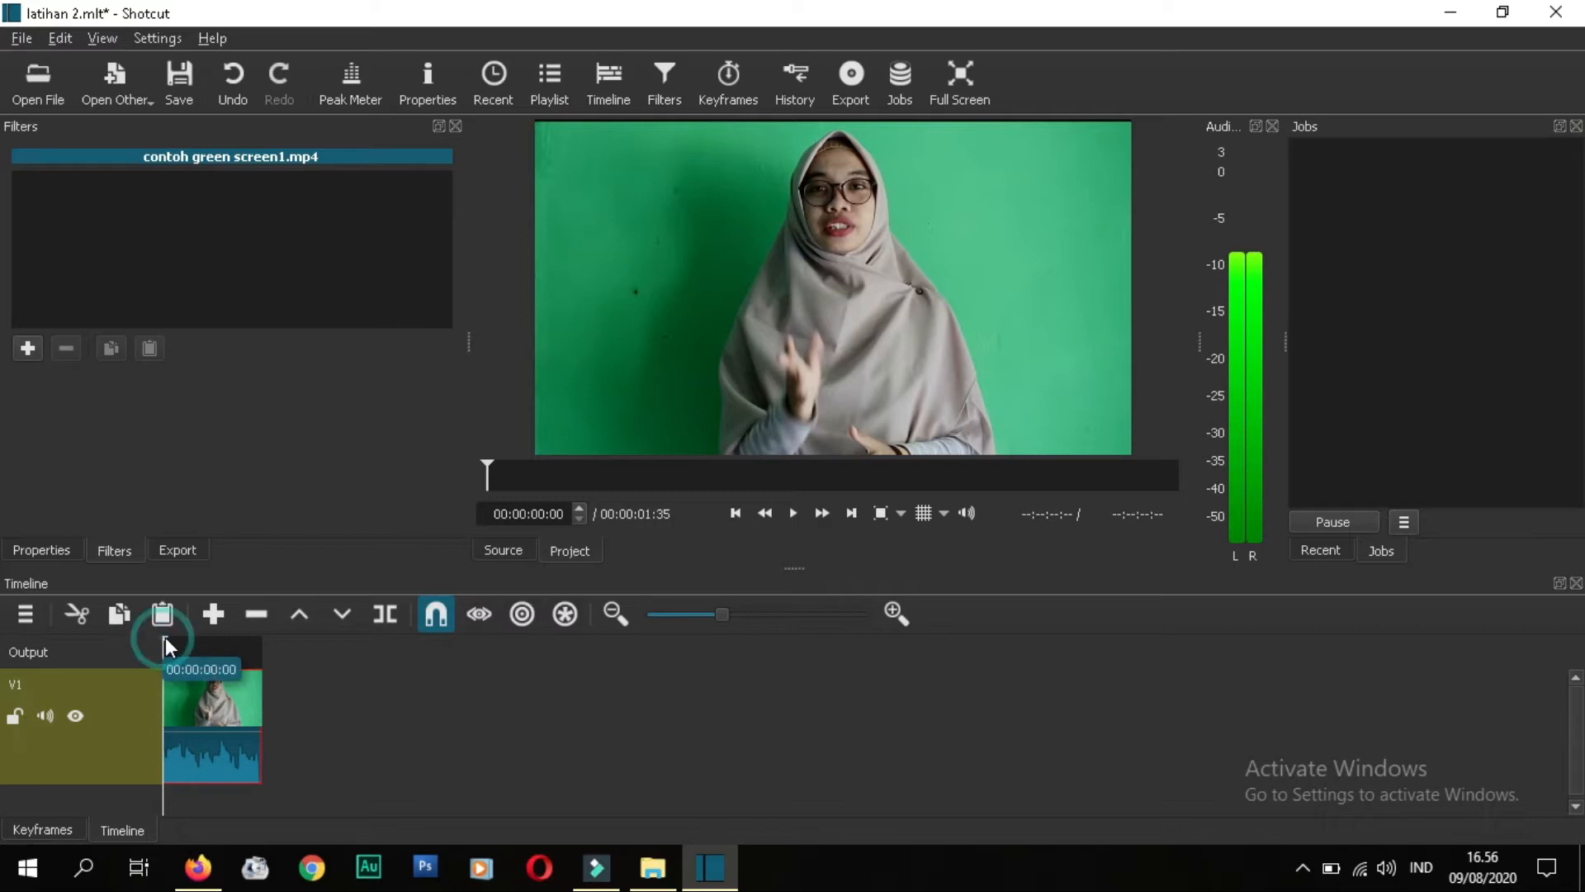
Step: Split the clip on track V1 at 00:00:00:15
left_click(210, 645)
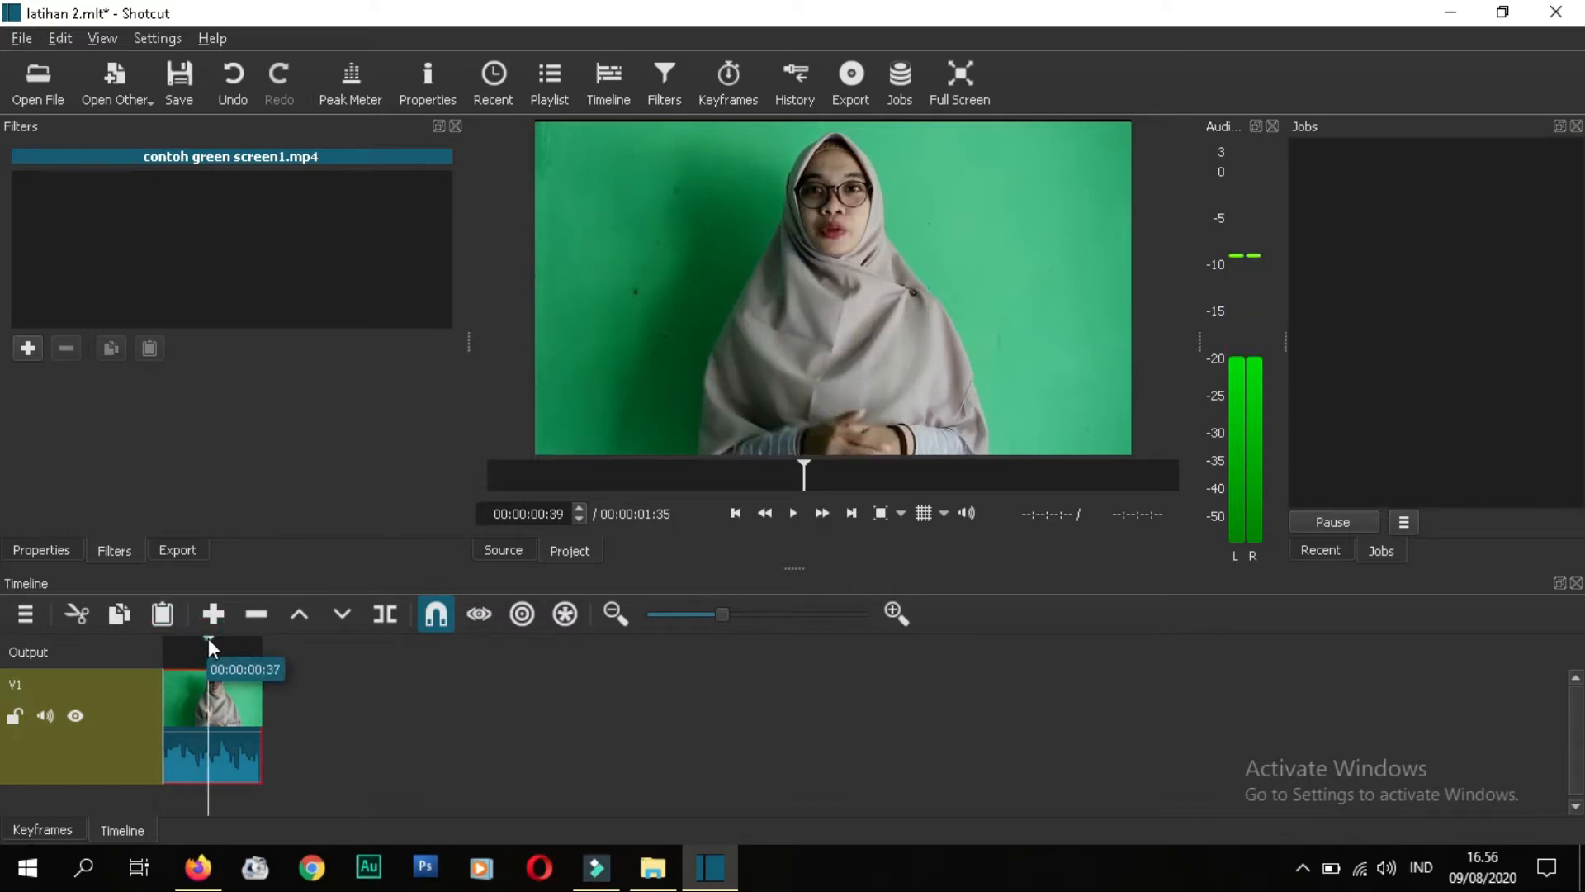
mouse_move(208, 637)
left_mouse_down()
mouse_move(246, 641)
mouse_move(182, 649)
left_mouse_up()
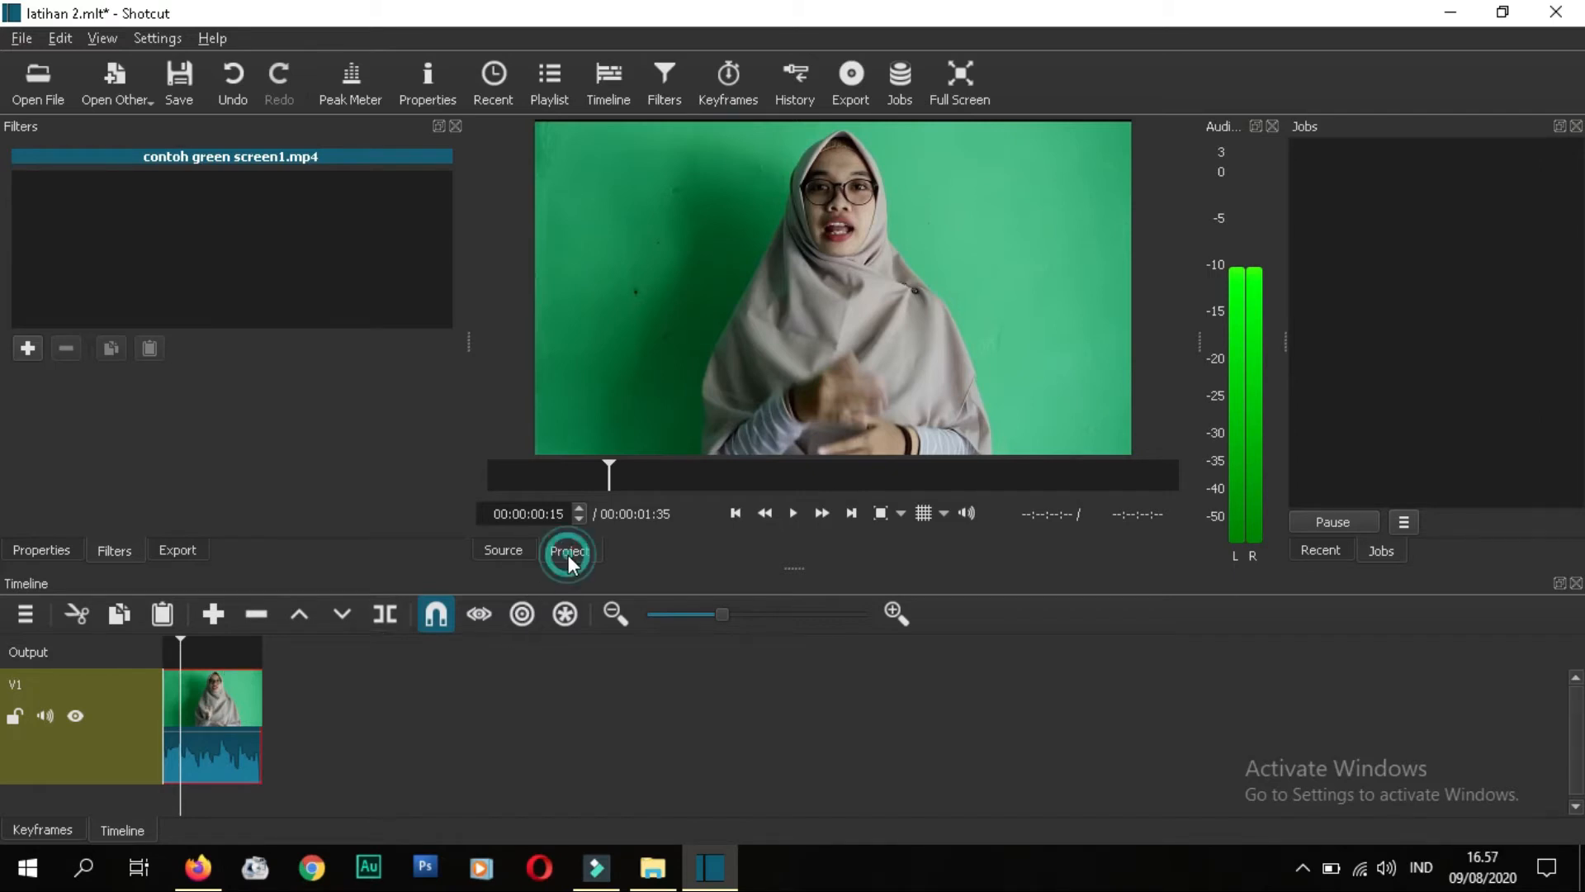
left_click(512, 553)
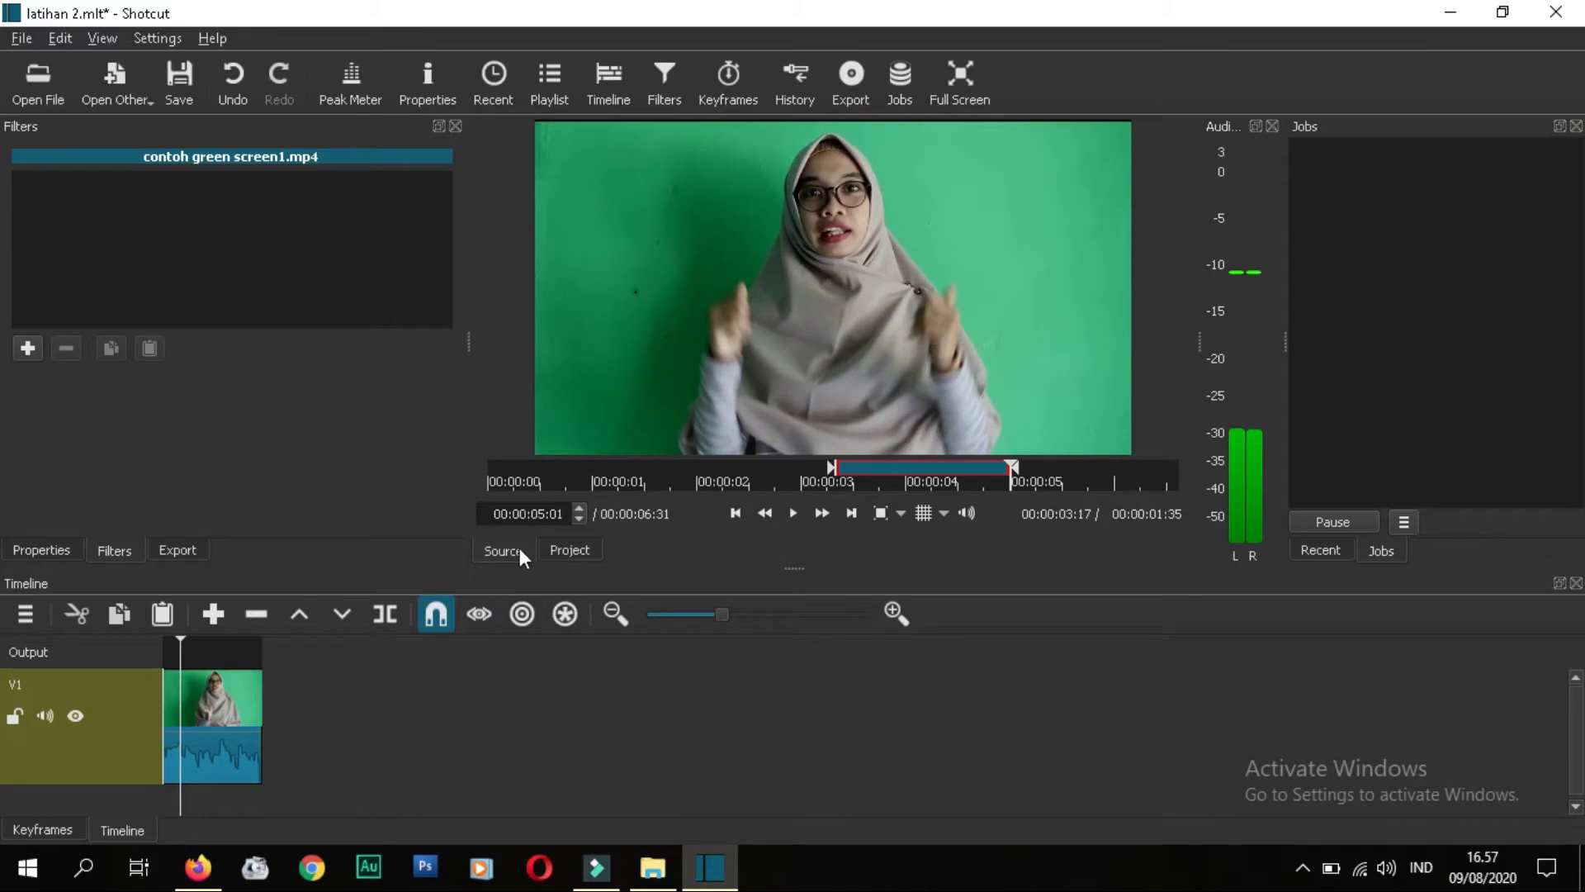
left_click(581, 550)
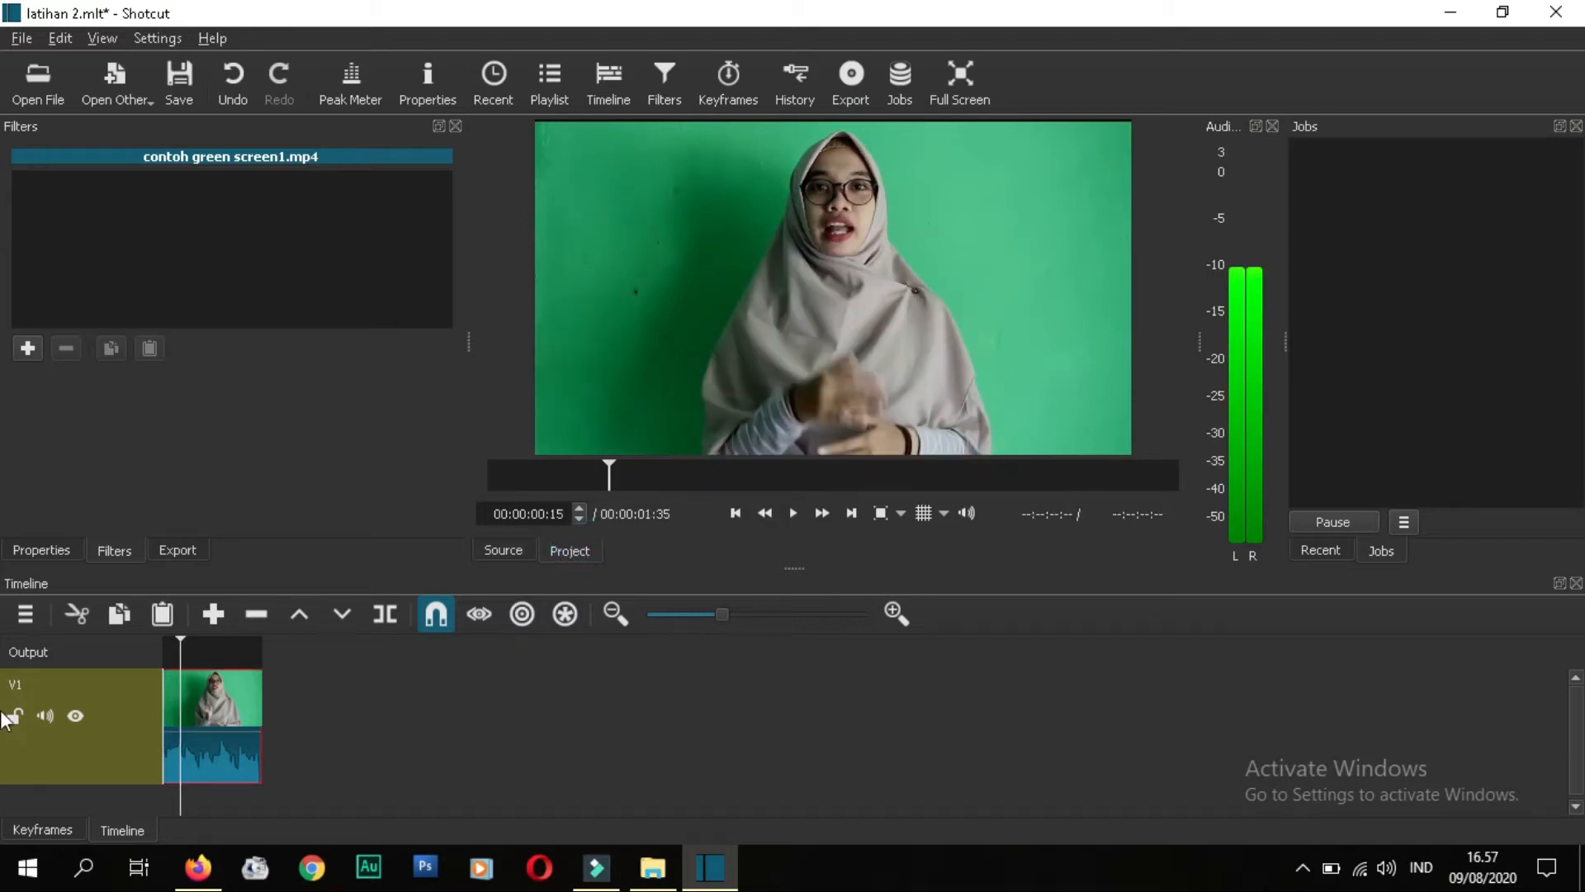
left_click(203, 712)
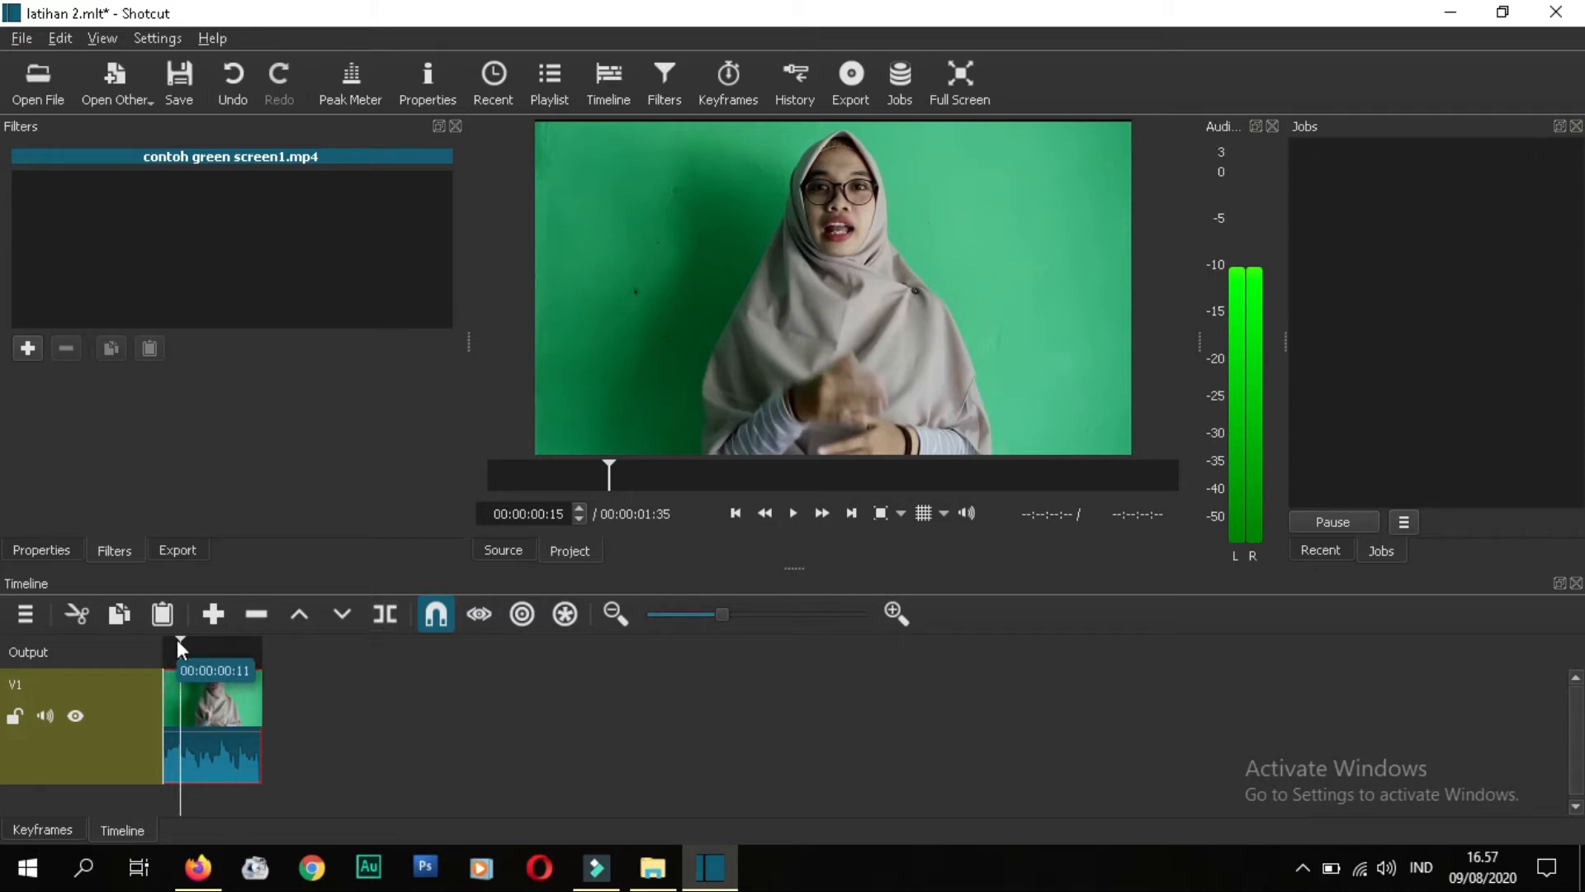
left_click(383, 612)
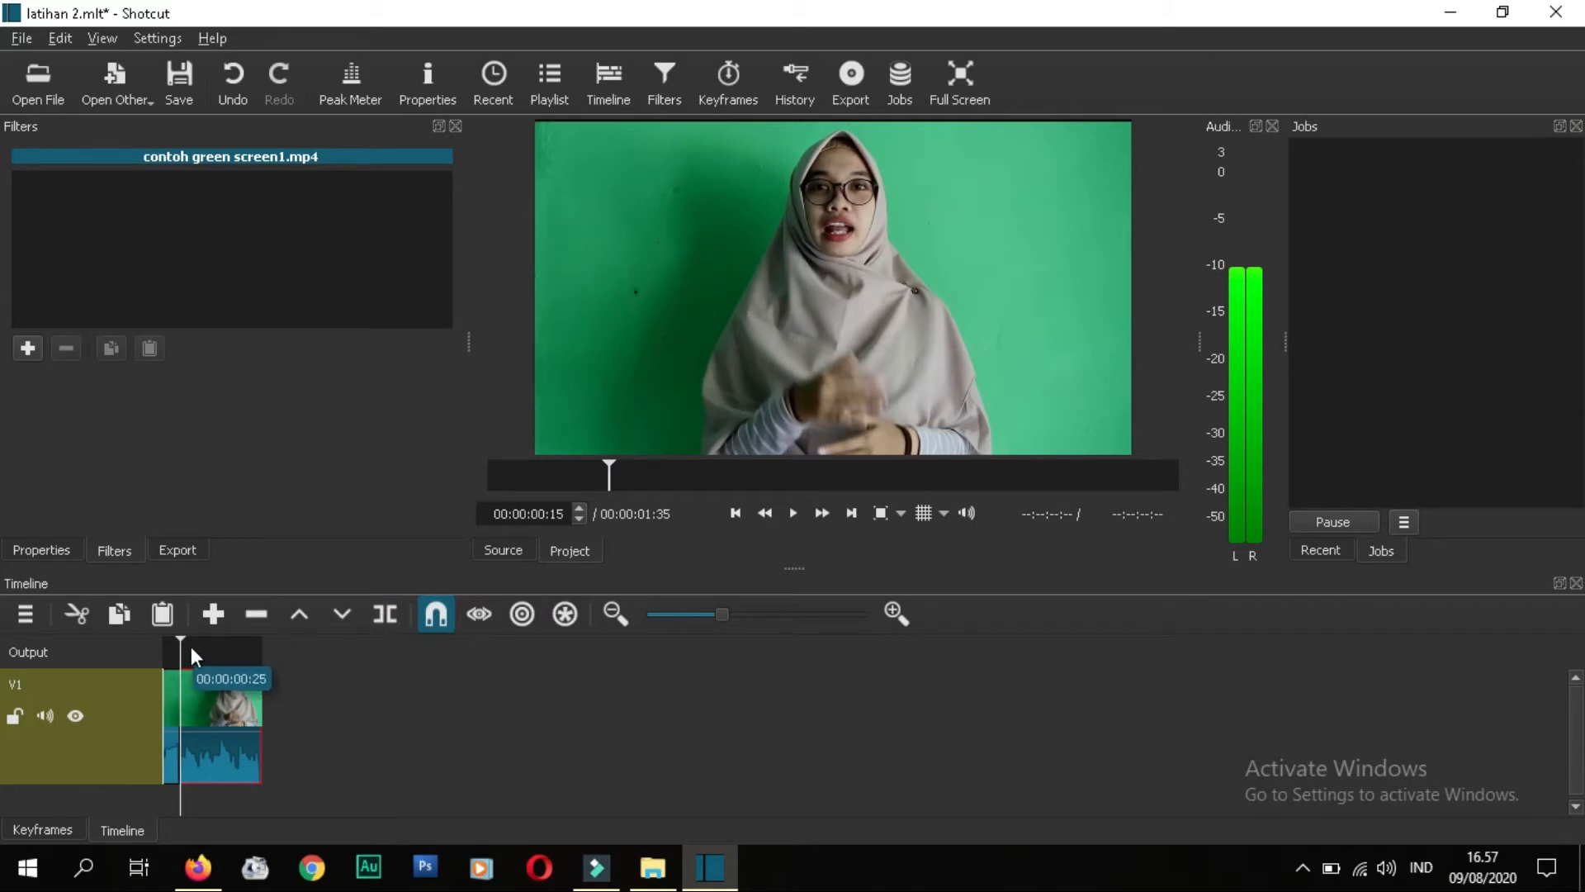
Step: Cut the short first segment before the split from track V1, closing the gap
mouse_move(180, 637)
left_mouse_down()
mouse_move(215, 637)
mouse_move(173, 644)
left_mouse_up()
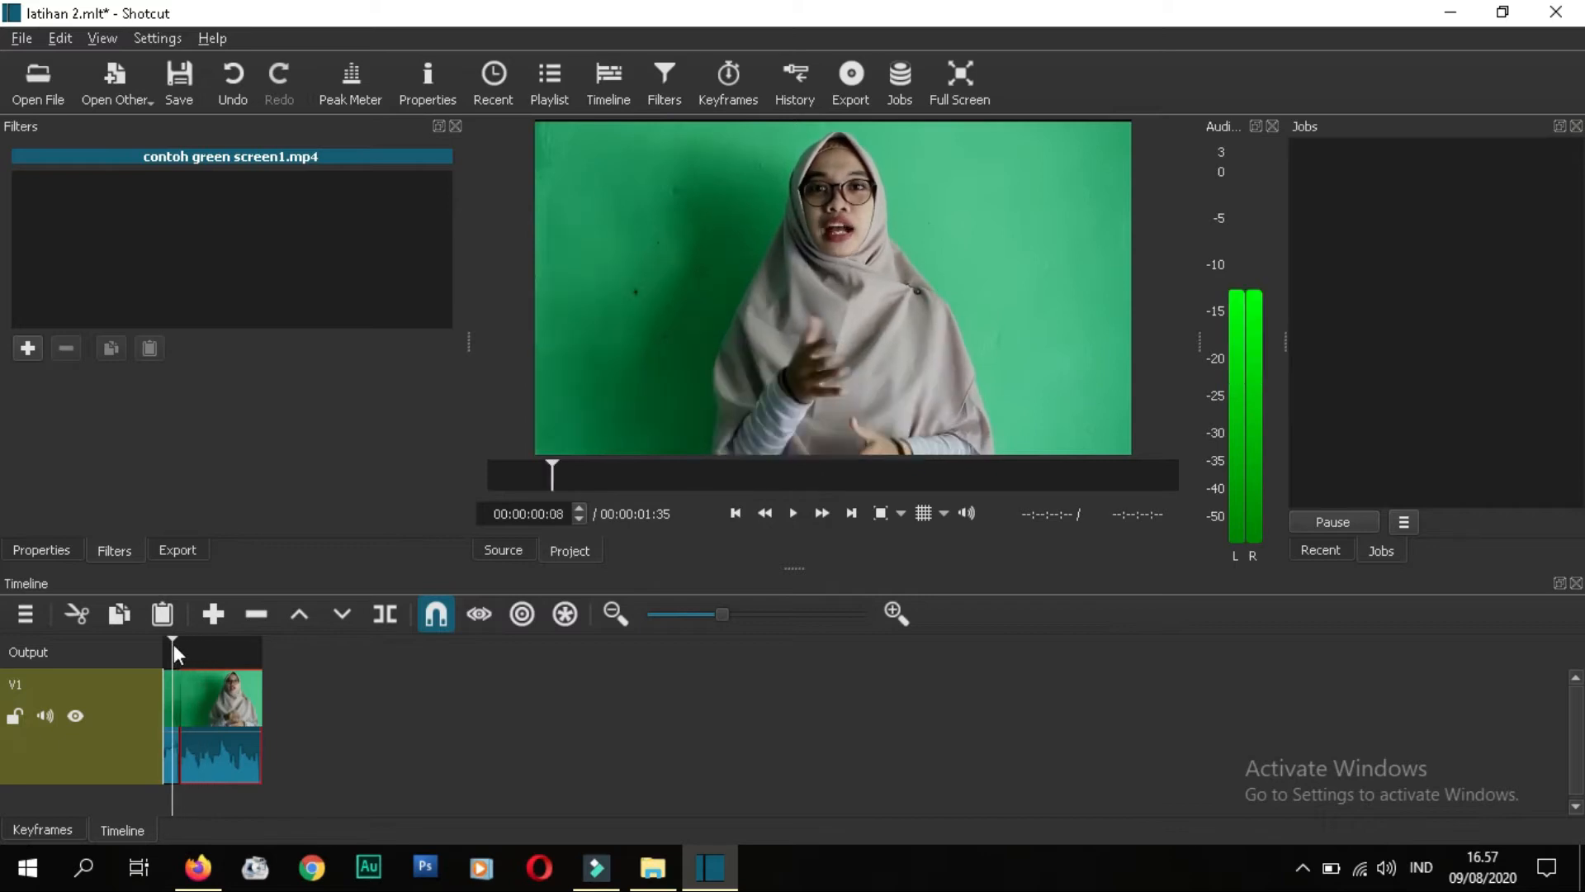
left_click(171, 720)
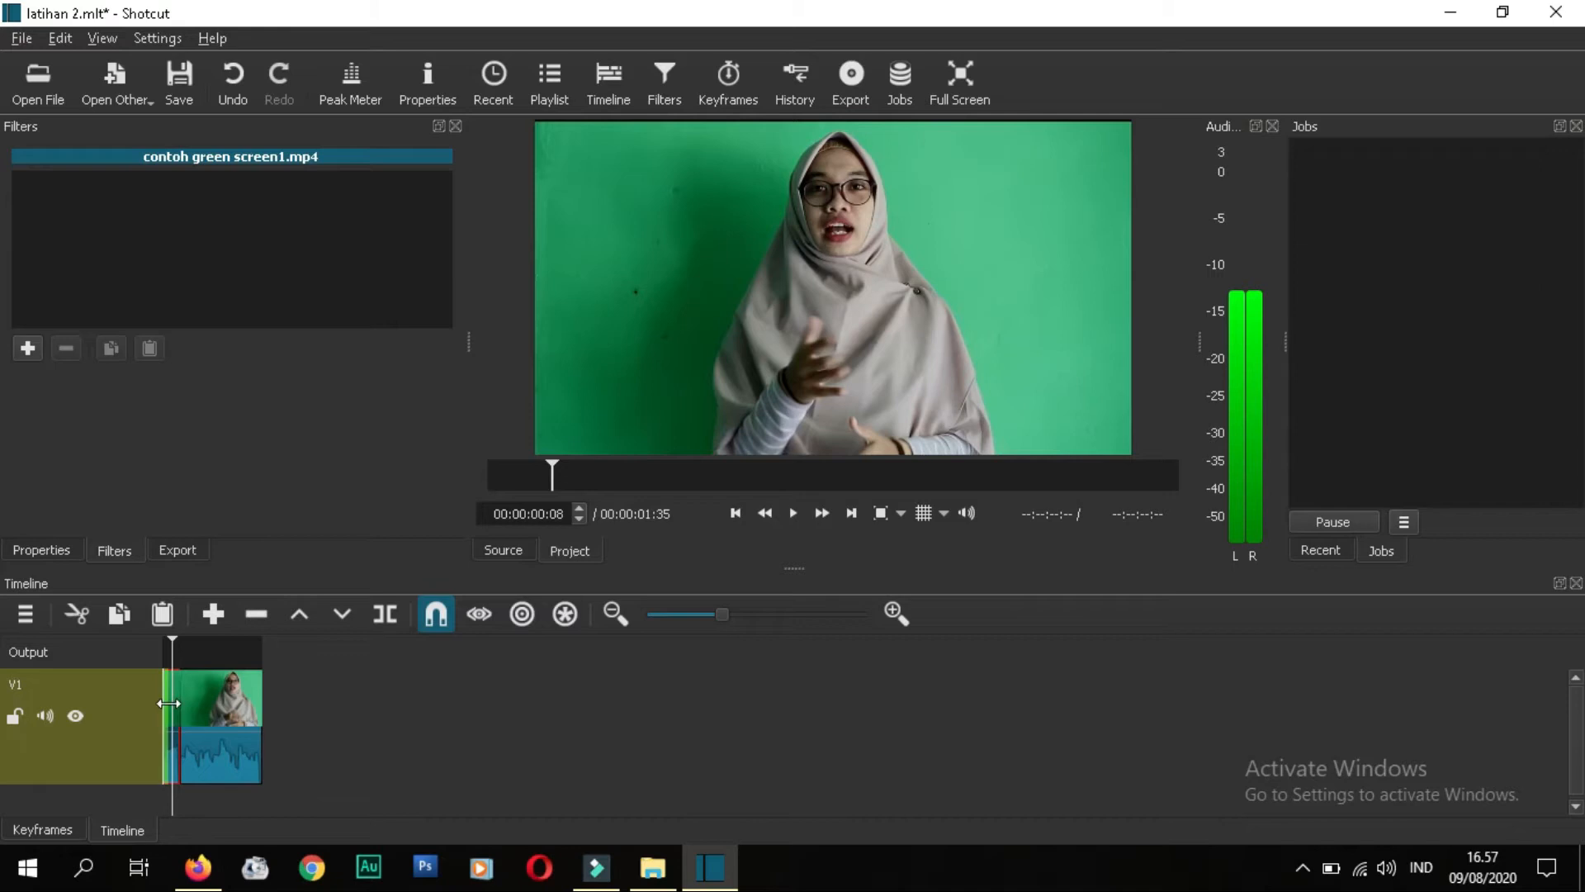
left_click(171, 701)
left_click_drag(171, 702, 223, 672)
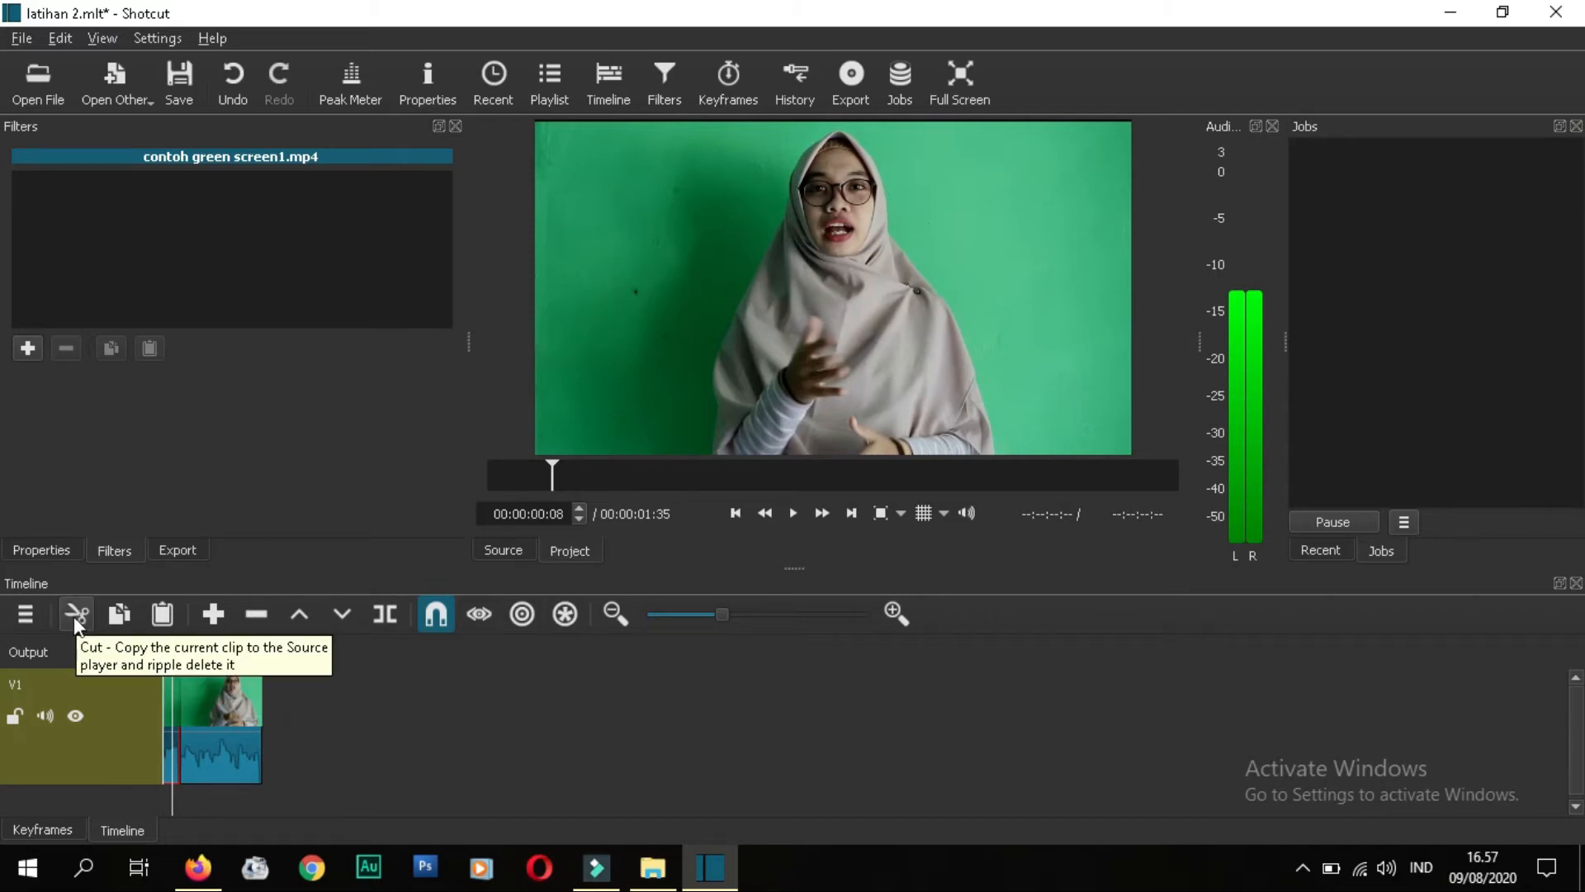
left_click(76, 614)
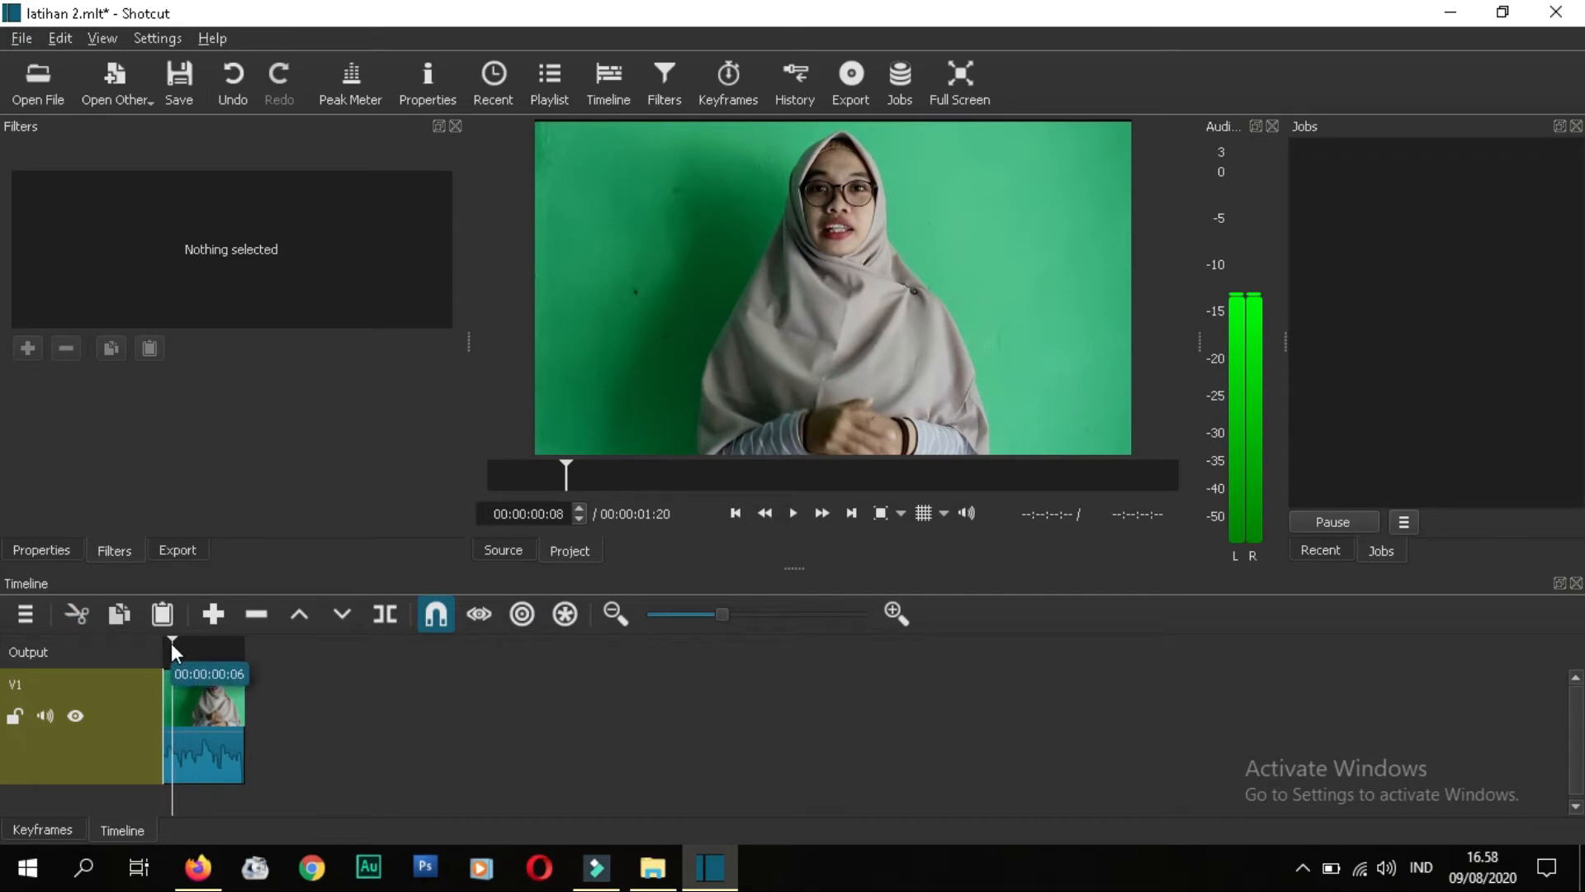
Step: Split the remaining clip at 00:00:00:48 and delete the part after the split
left_click(201, 702)
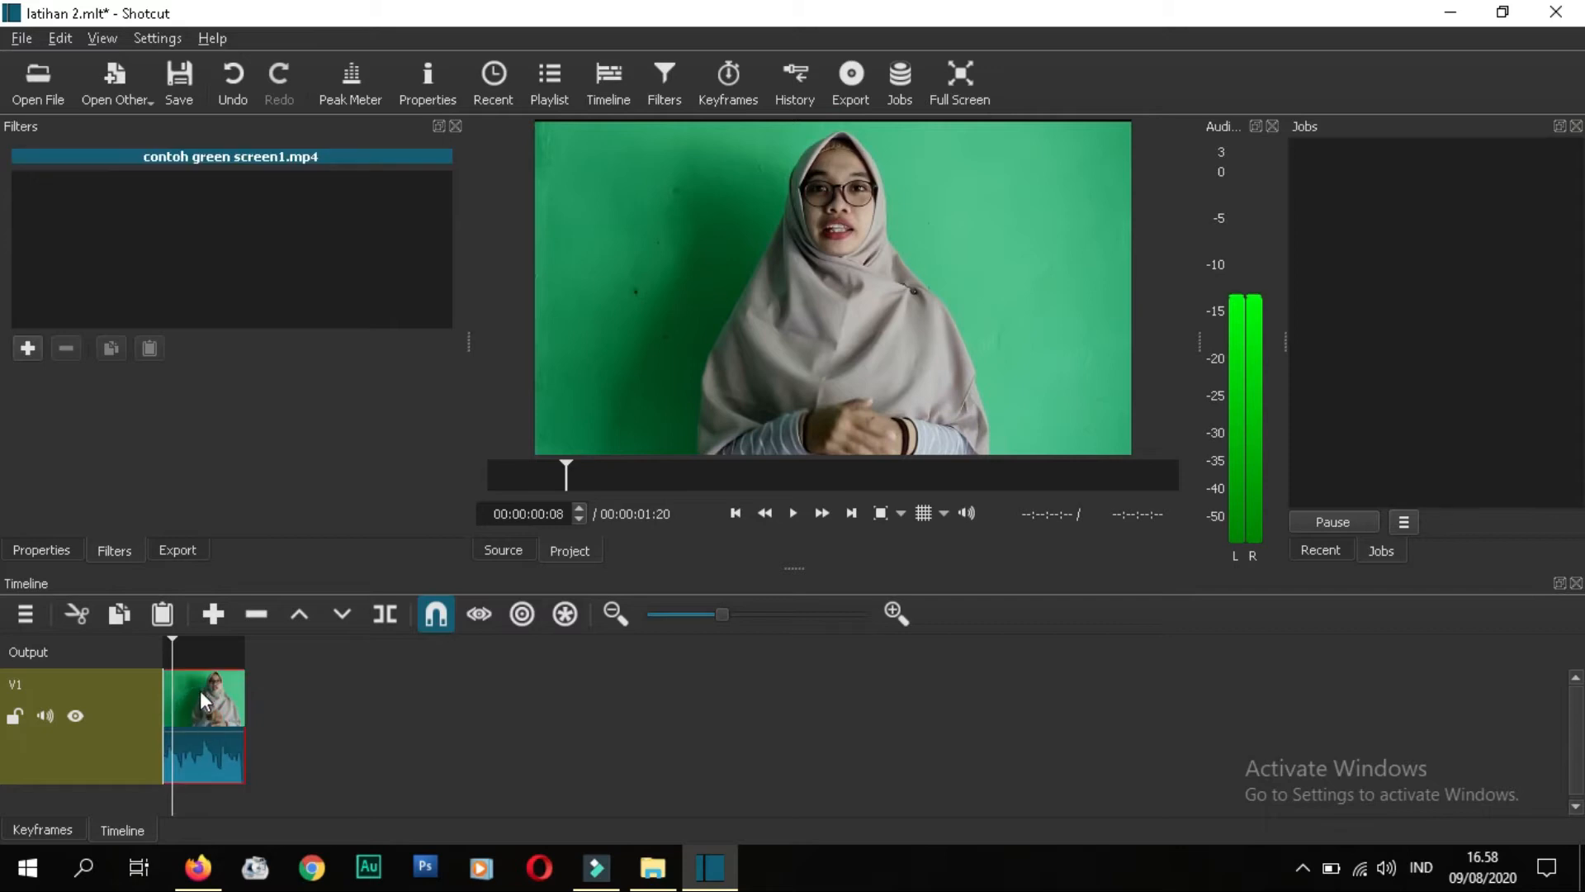
left_click_drag(171, 637, 220, 642)
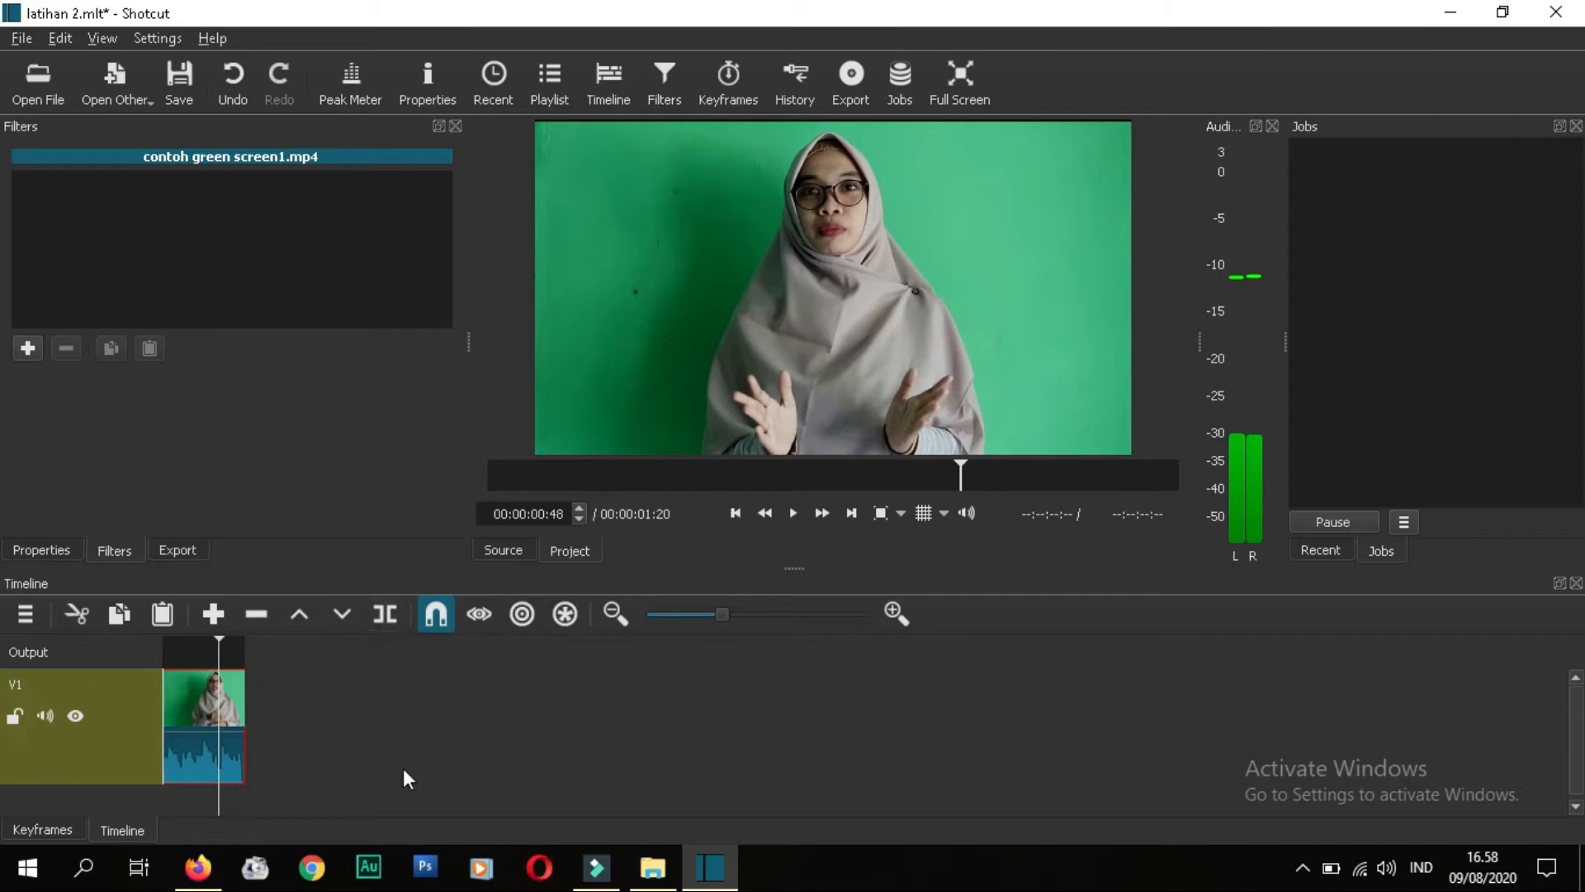
key("s")
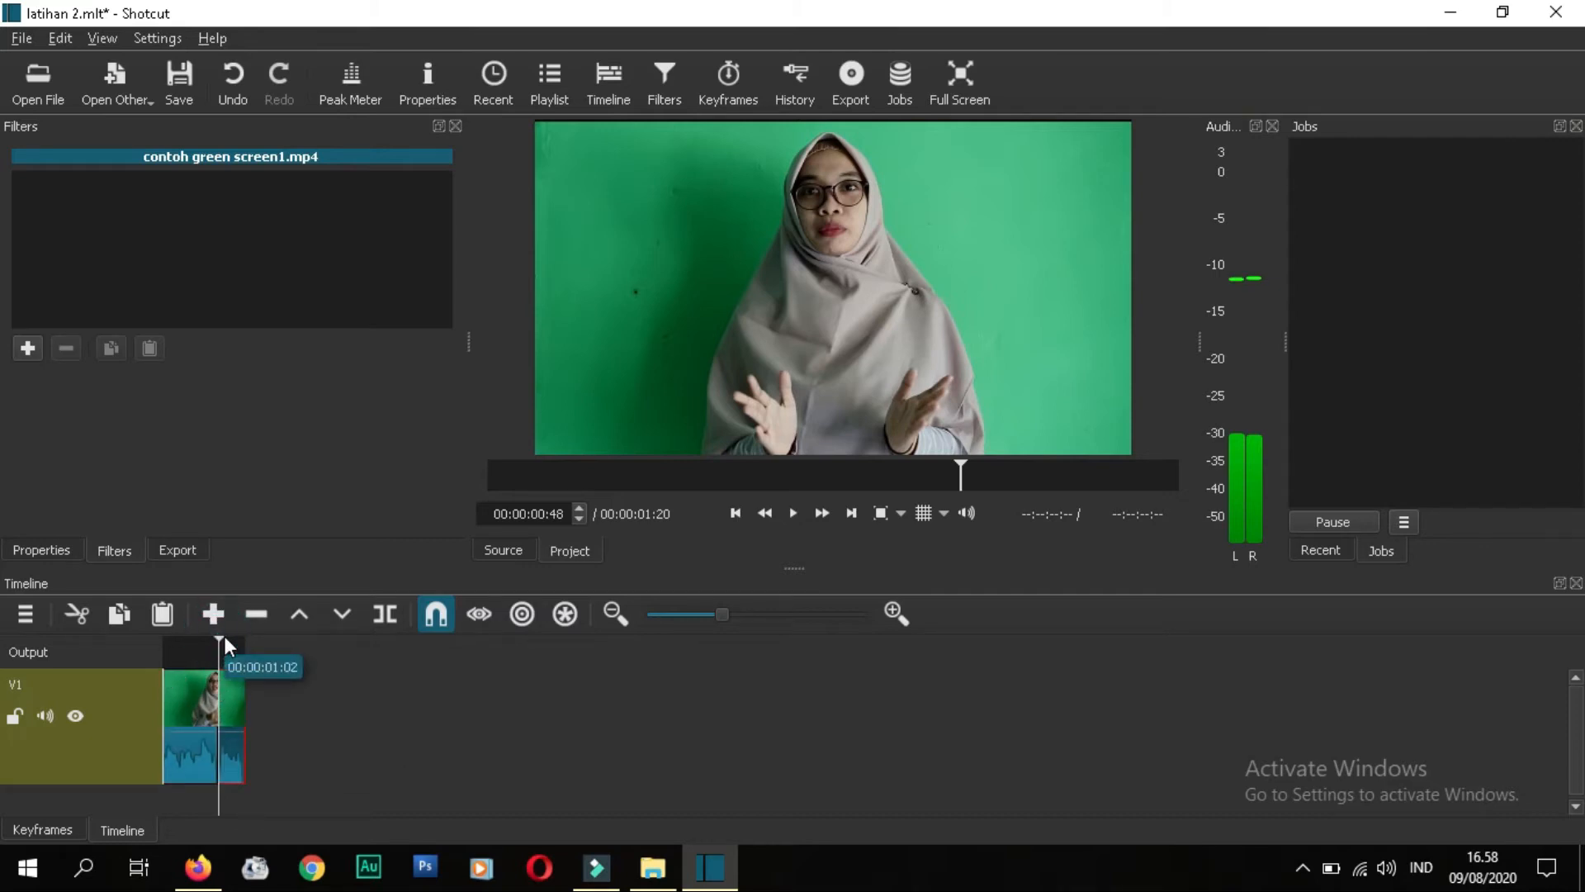
left_click(191, 706)
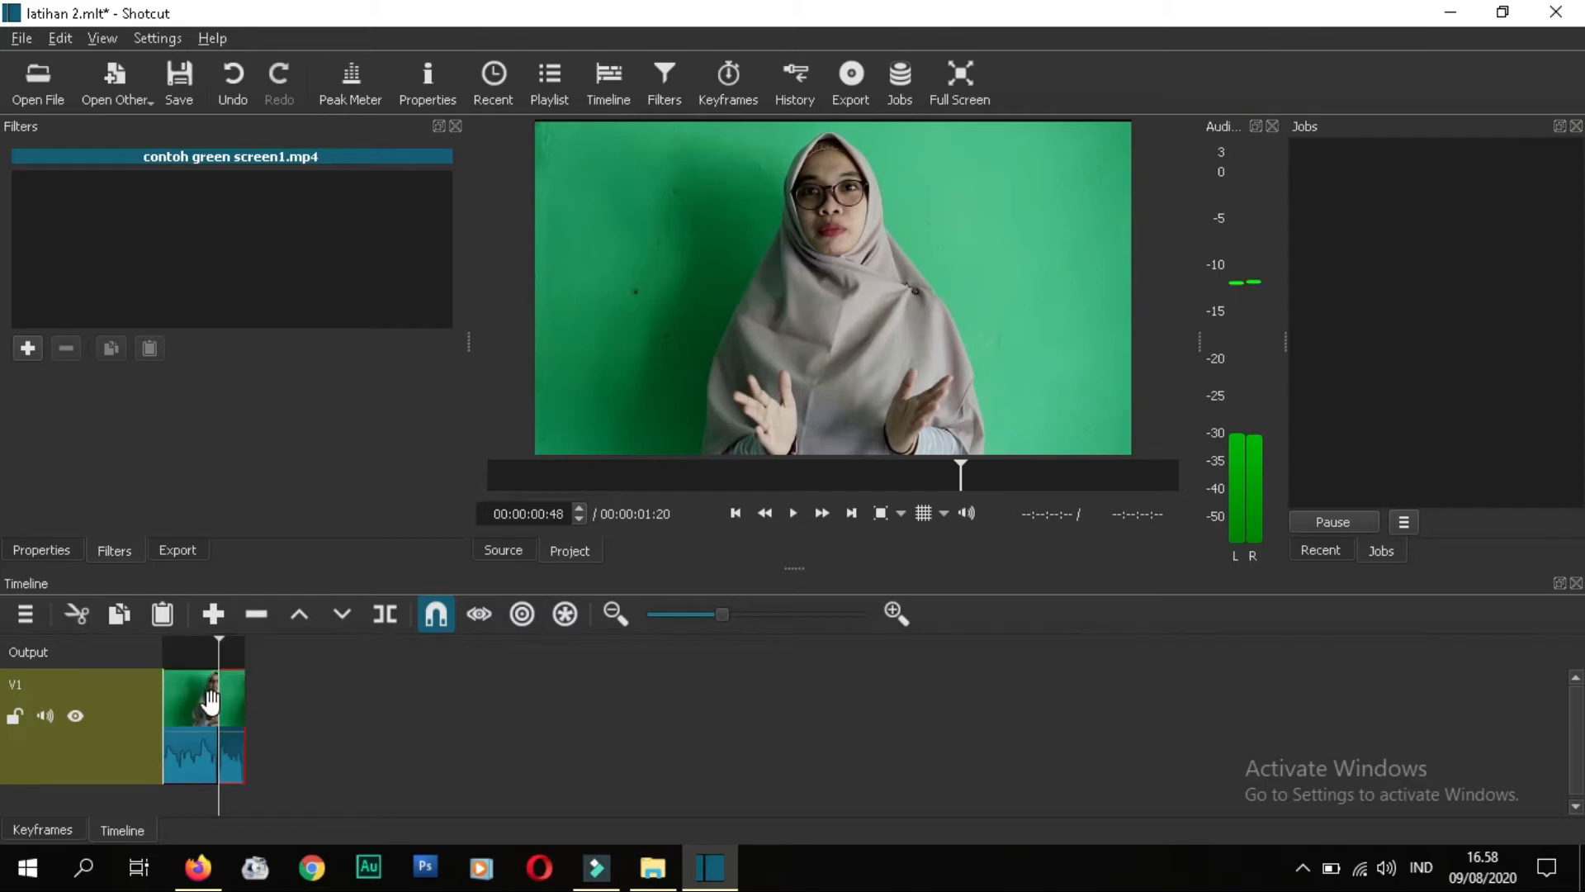
key("Delete")
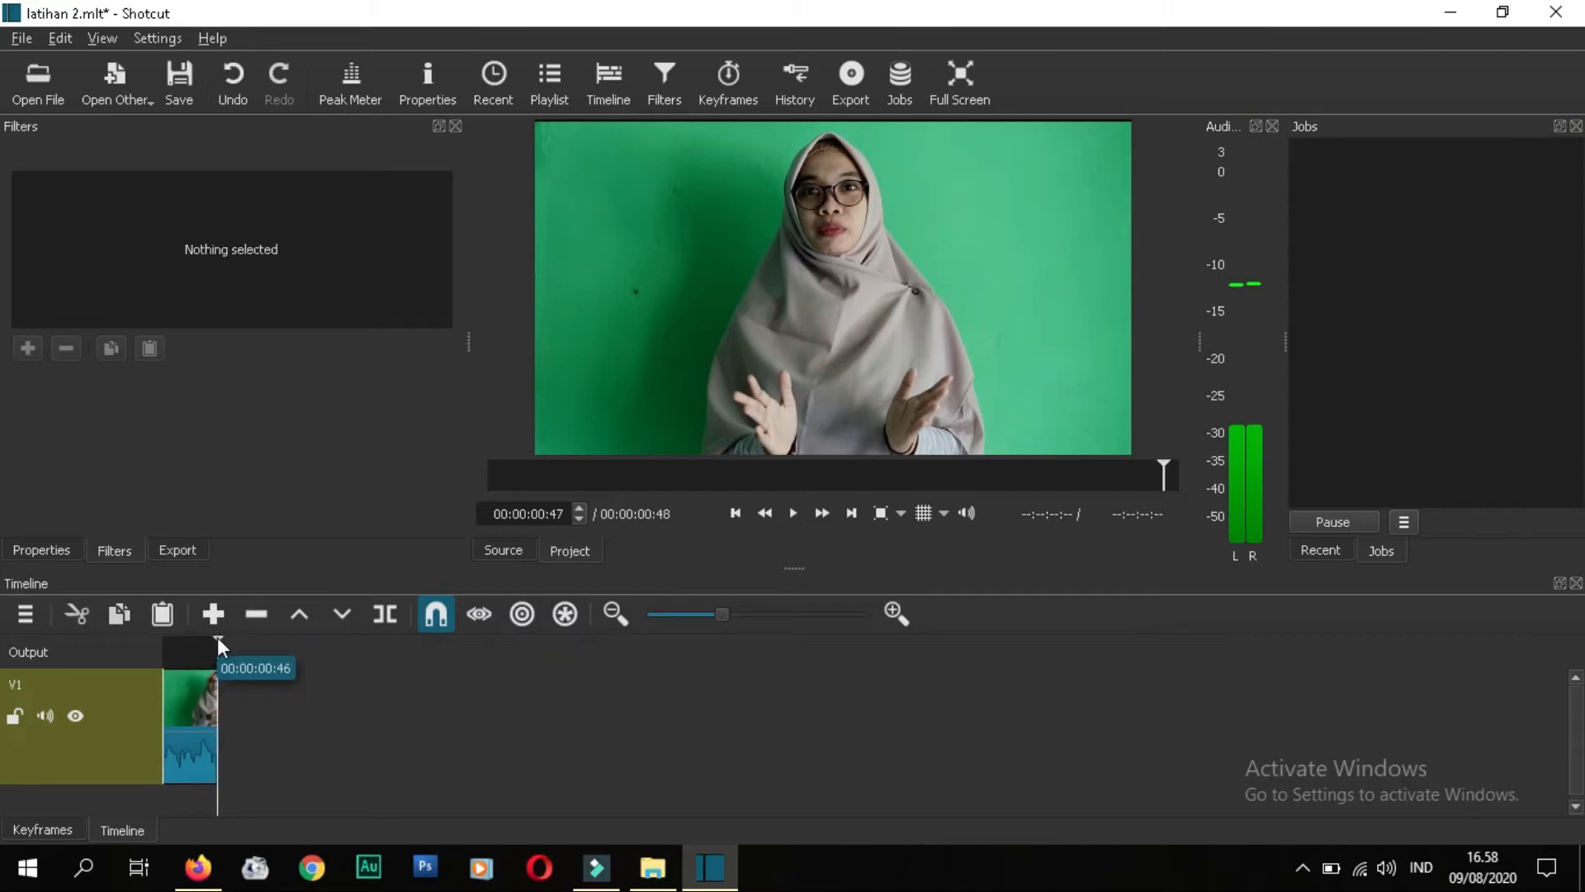
Step: Extend the end of the remaining clip on V1 so the timeline runs to 00:00:02:29
mouse_move(216, 638)
left_mouse_down()
mouse_move(171, 644)
mouse_move(188, 643)
left_mouse_up()
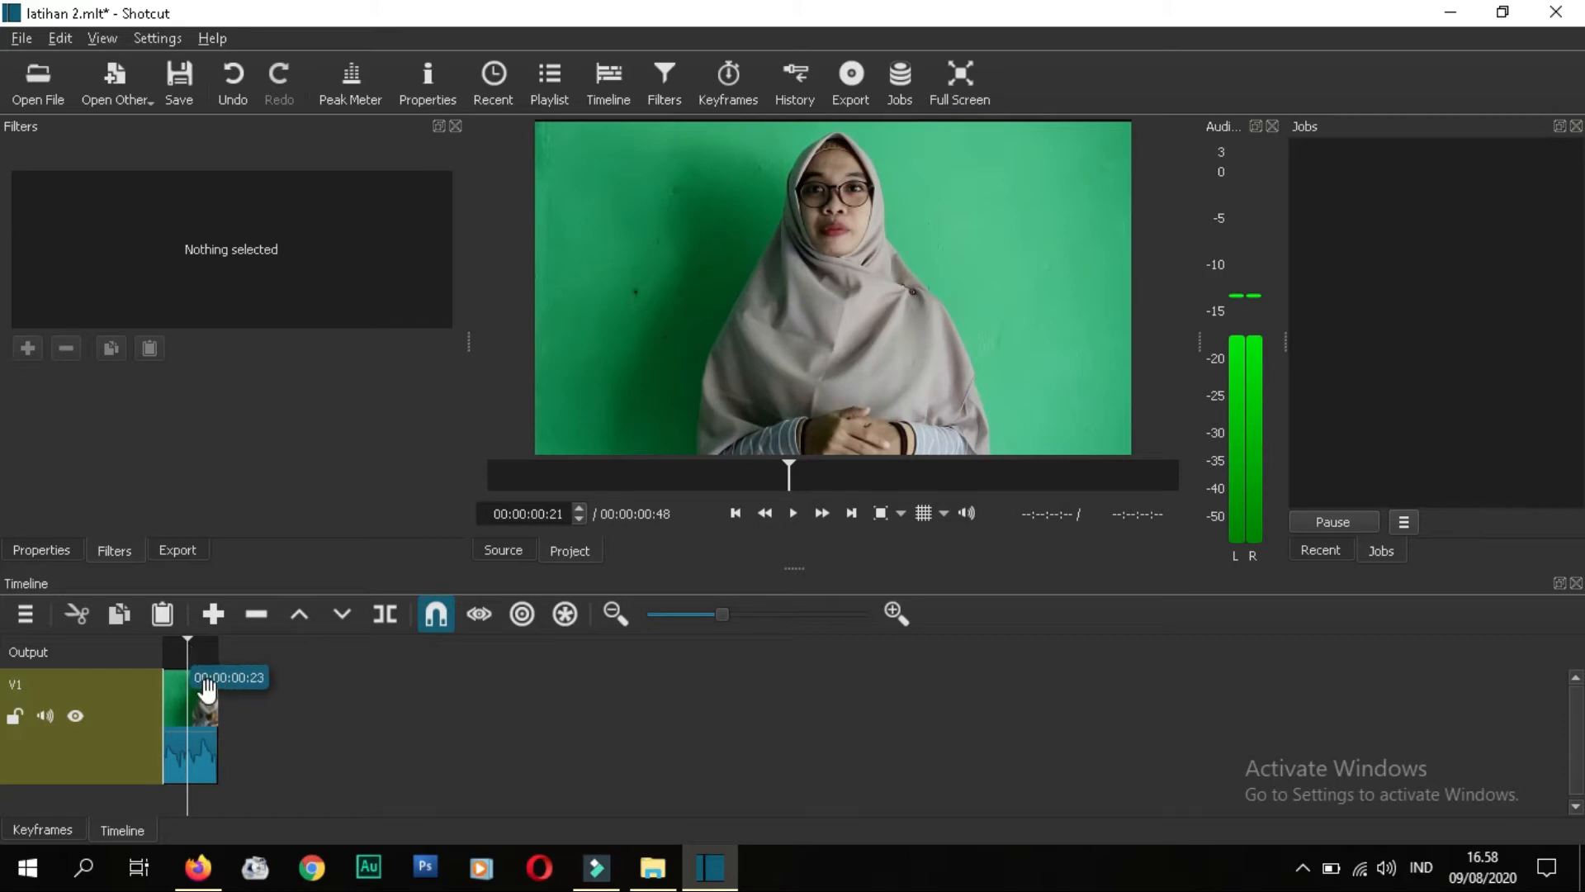
left_click(194, 715)
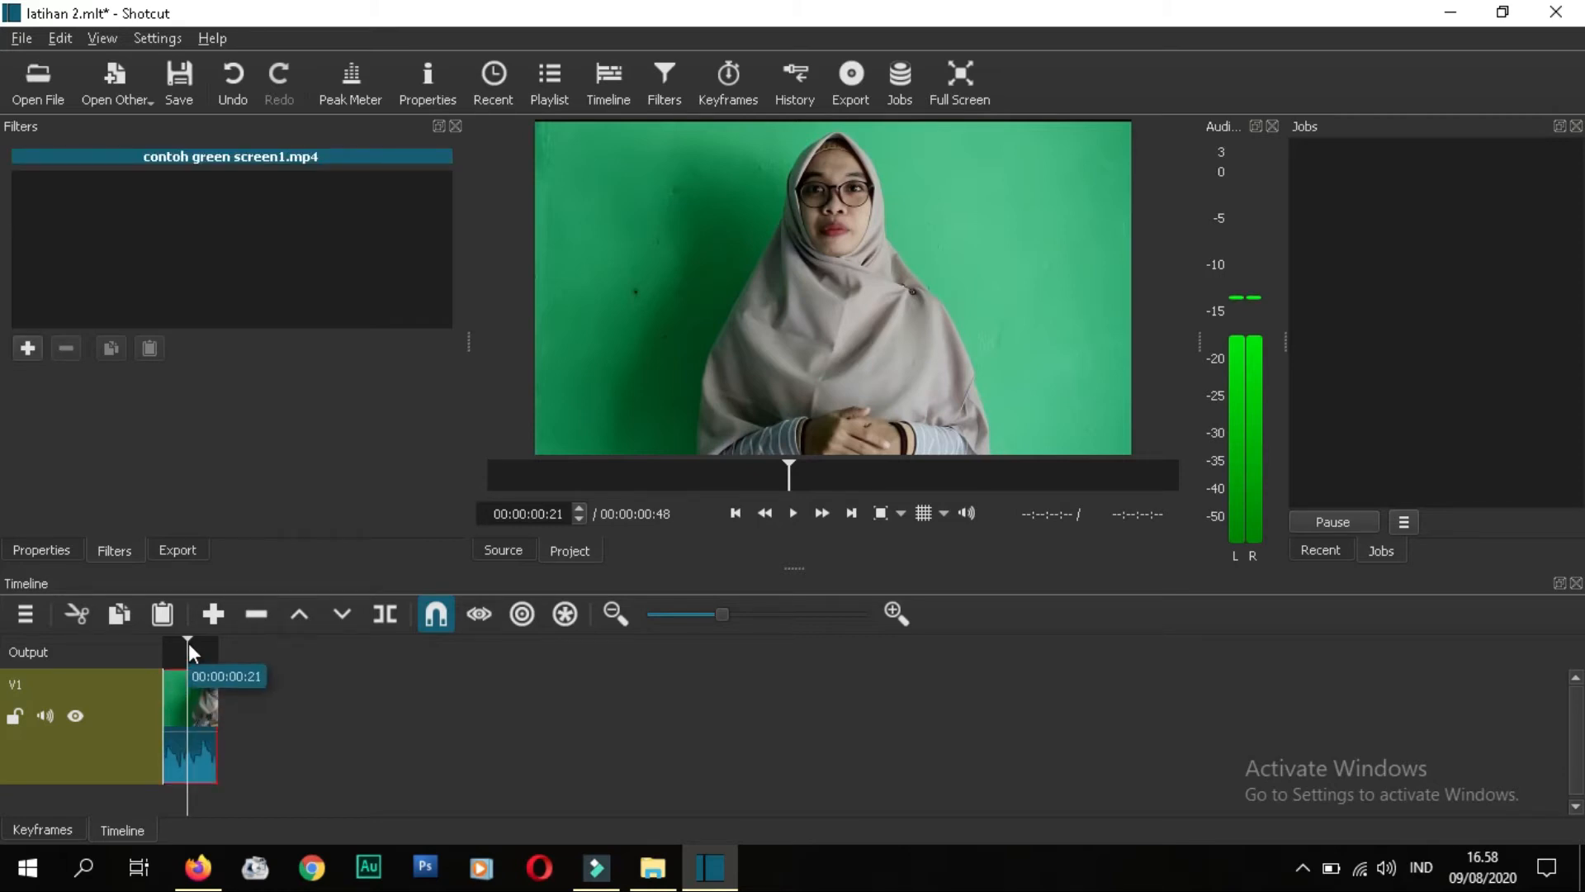
left_click_drag(189, 642, 202, 642)
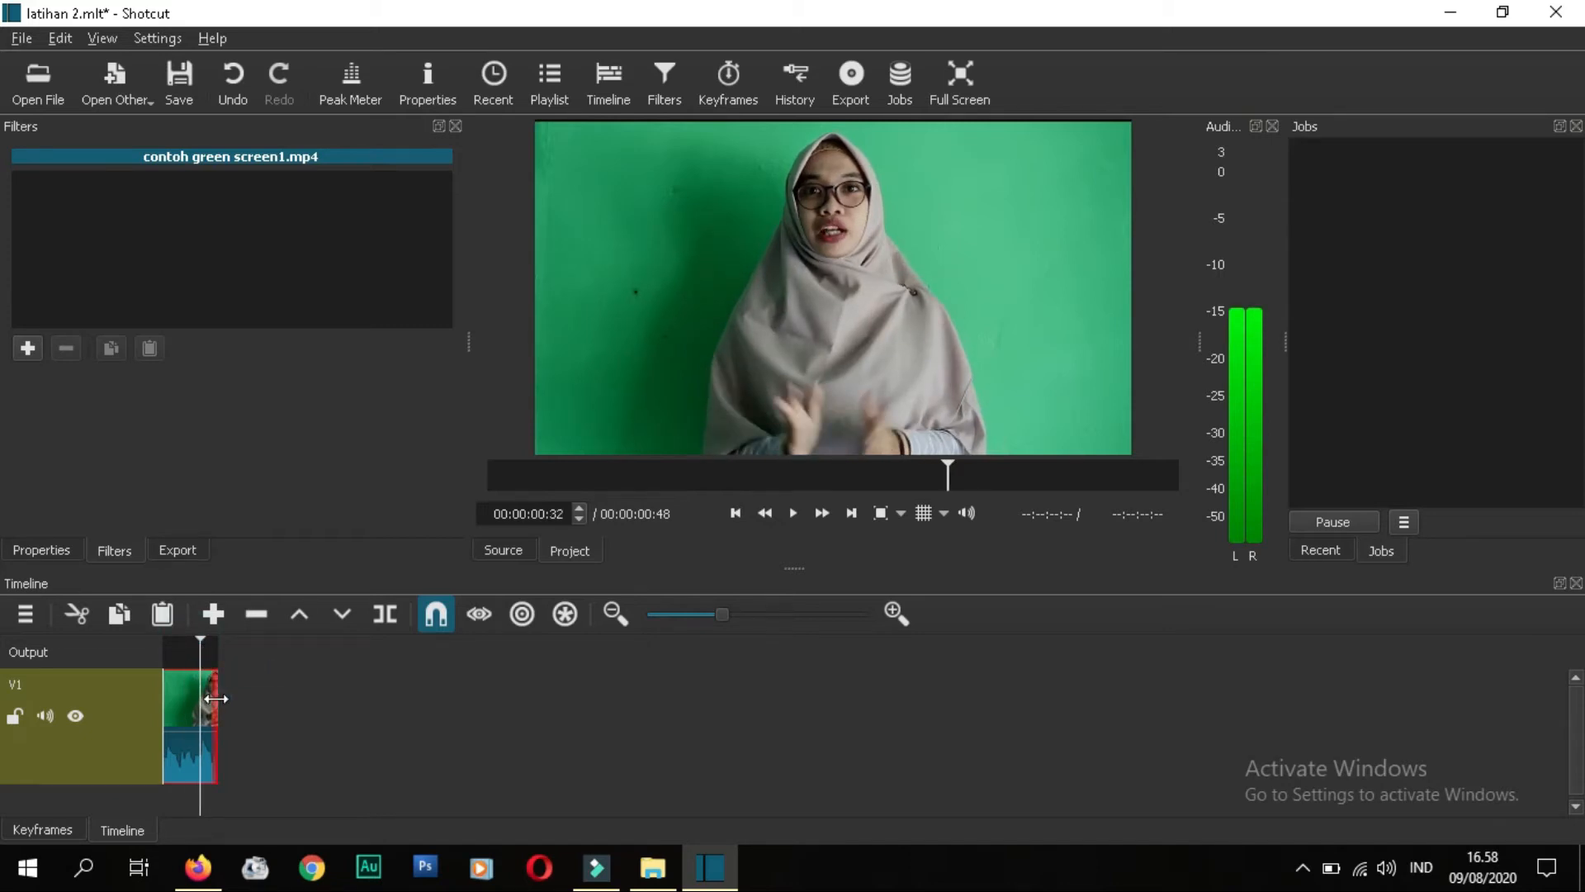
left_click_drag(217, 699, 325, 696)
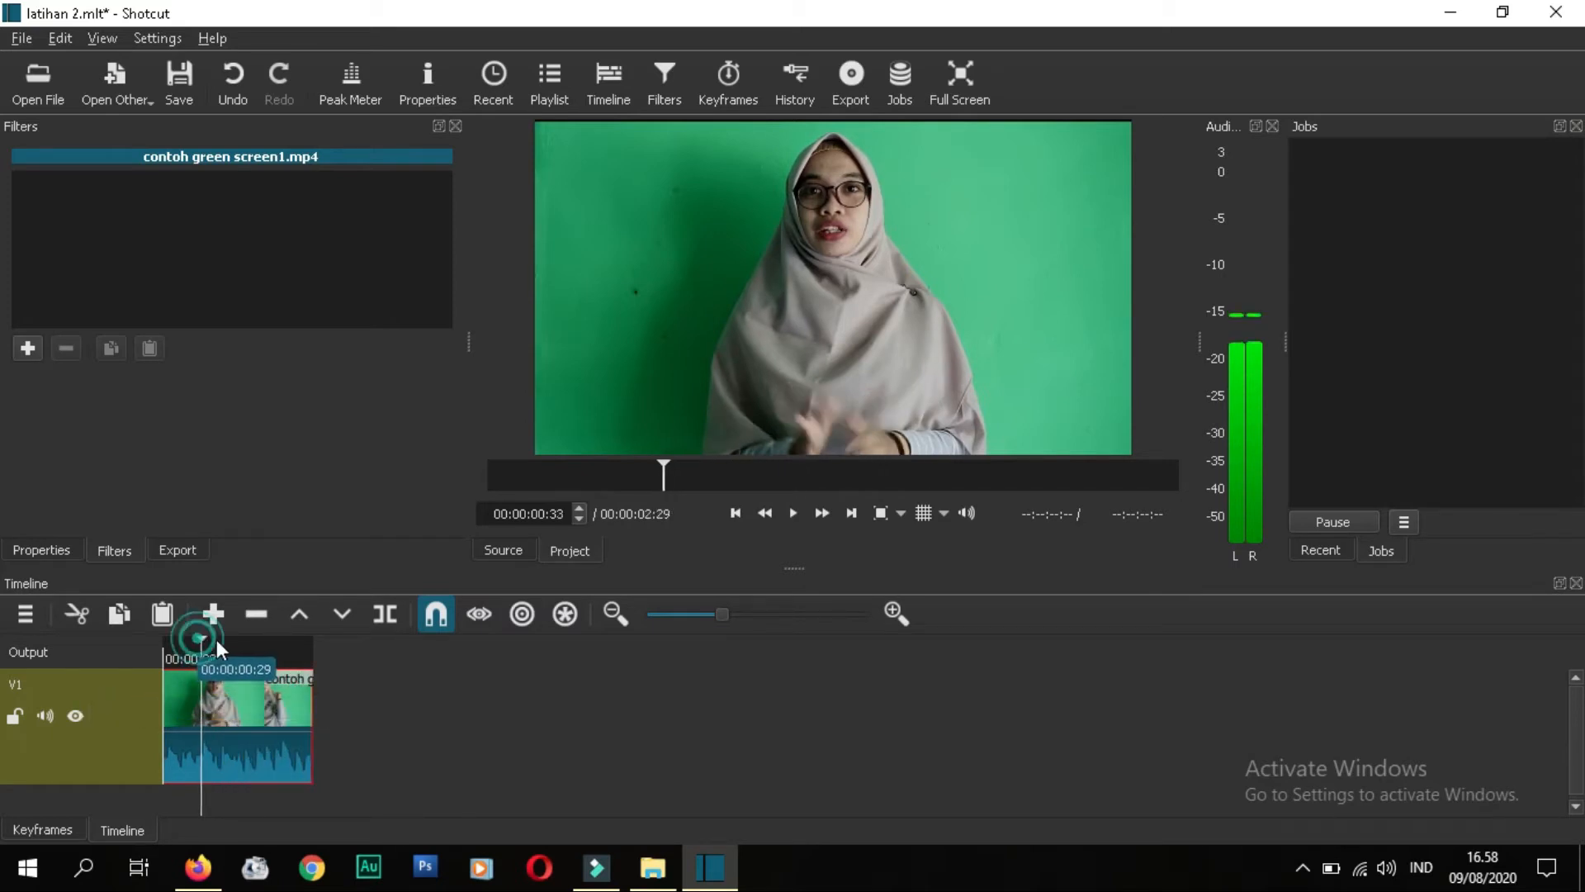
Step: Adjust the clip's end on V1 to 00:00:02:38 and preview the footage up to 00:00:02:18
left_click_drag(216, 641, 275, 646)
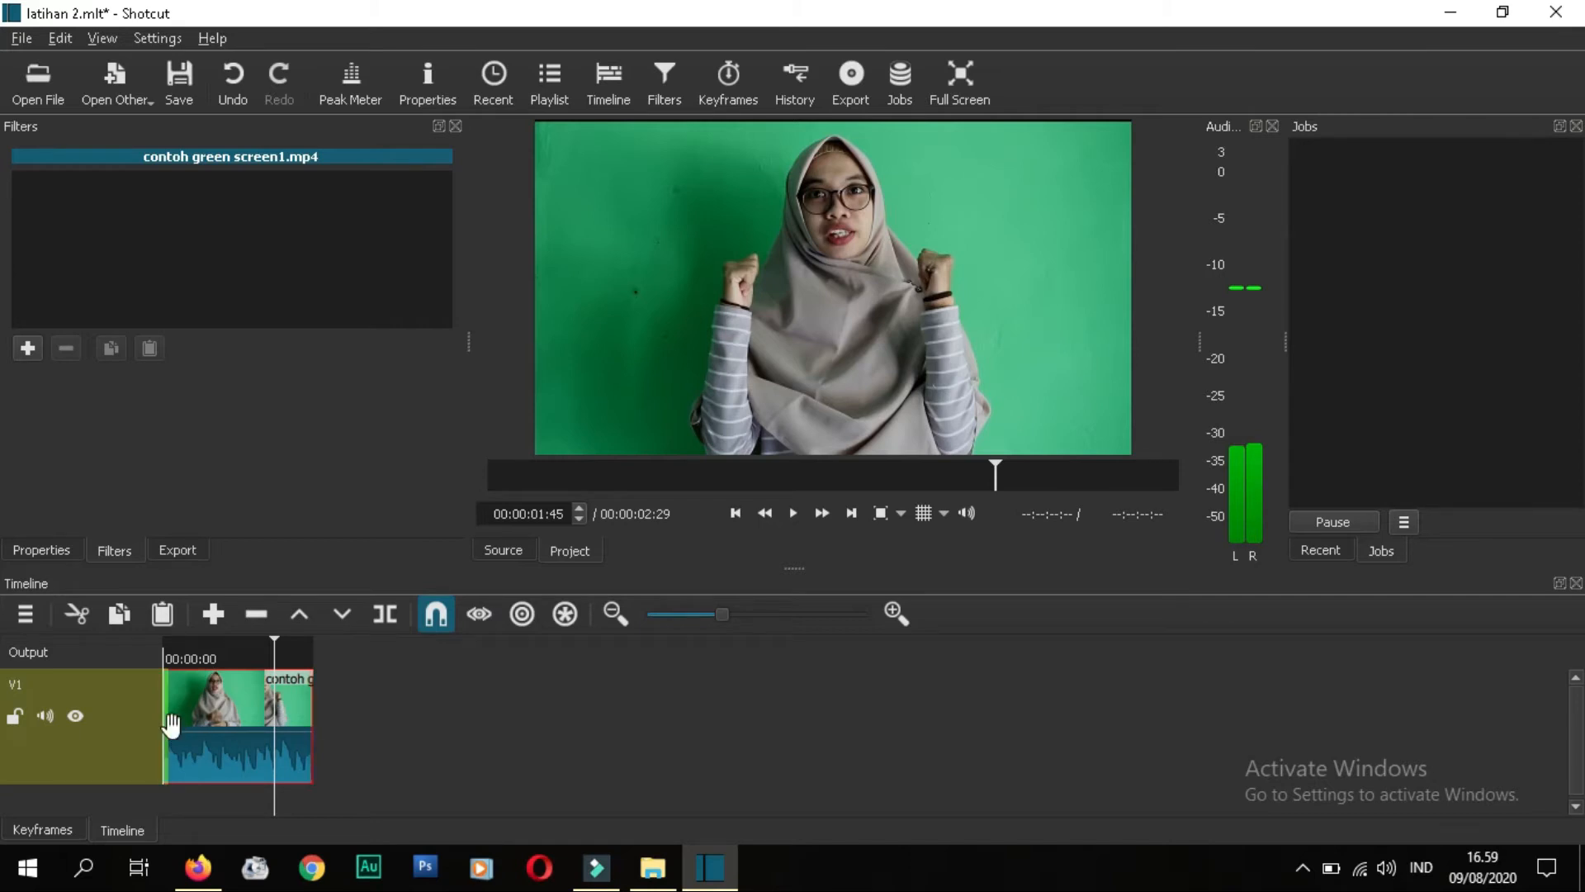
left_click_drag(327, 731, 365, 719)
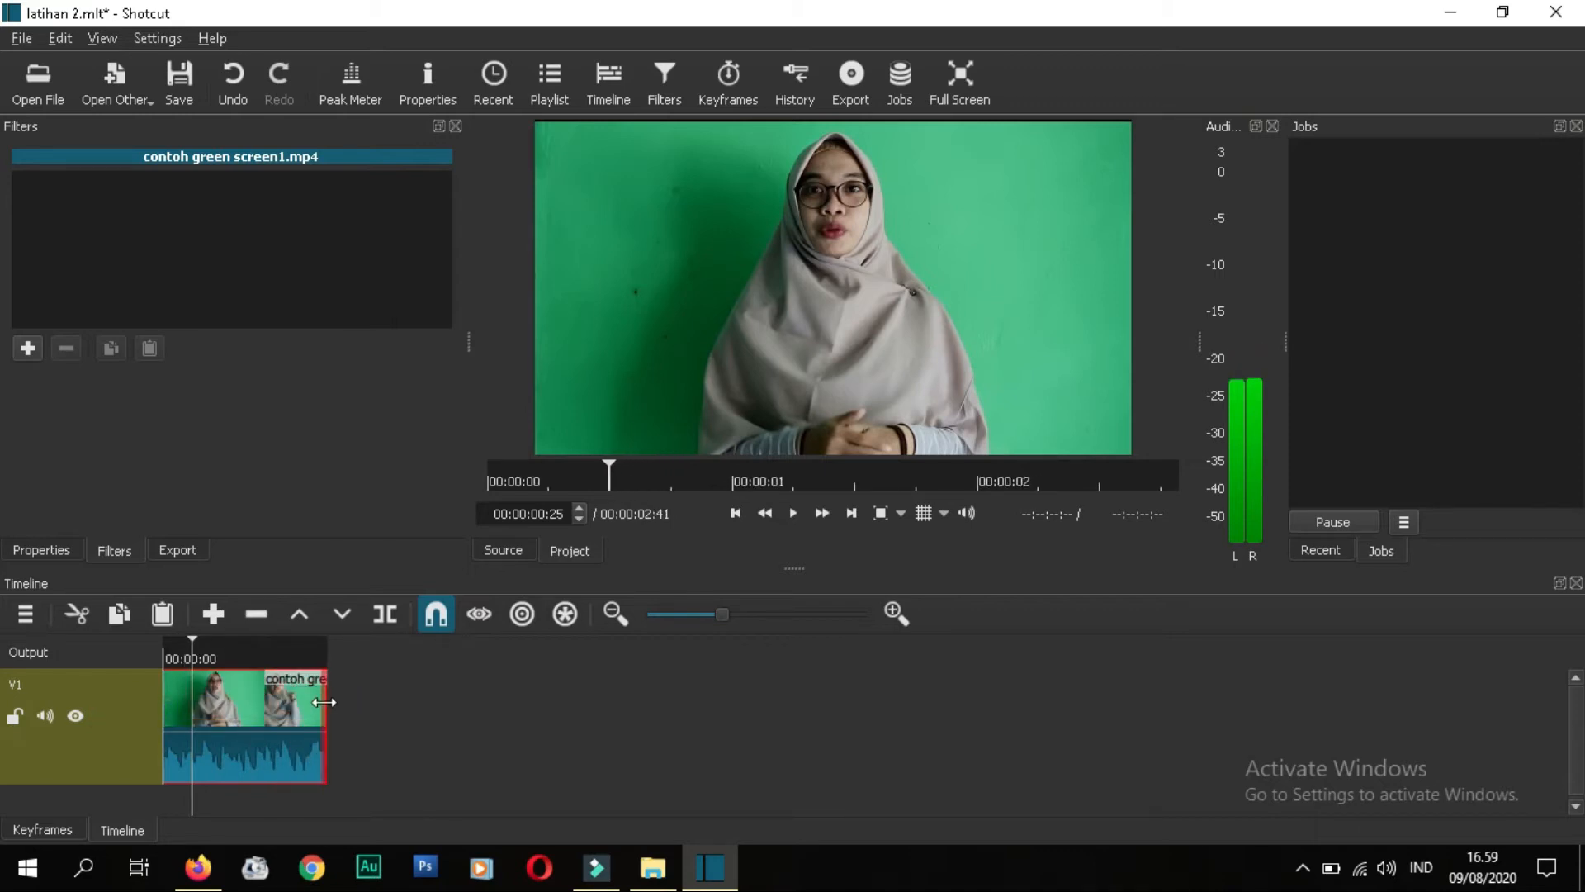
mouse_move(322, 703)
left_mouse_down()
mouse_move(248, 703)
mouse_move(322, 704)
left_mouse_up()
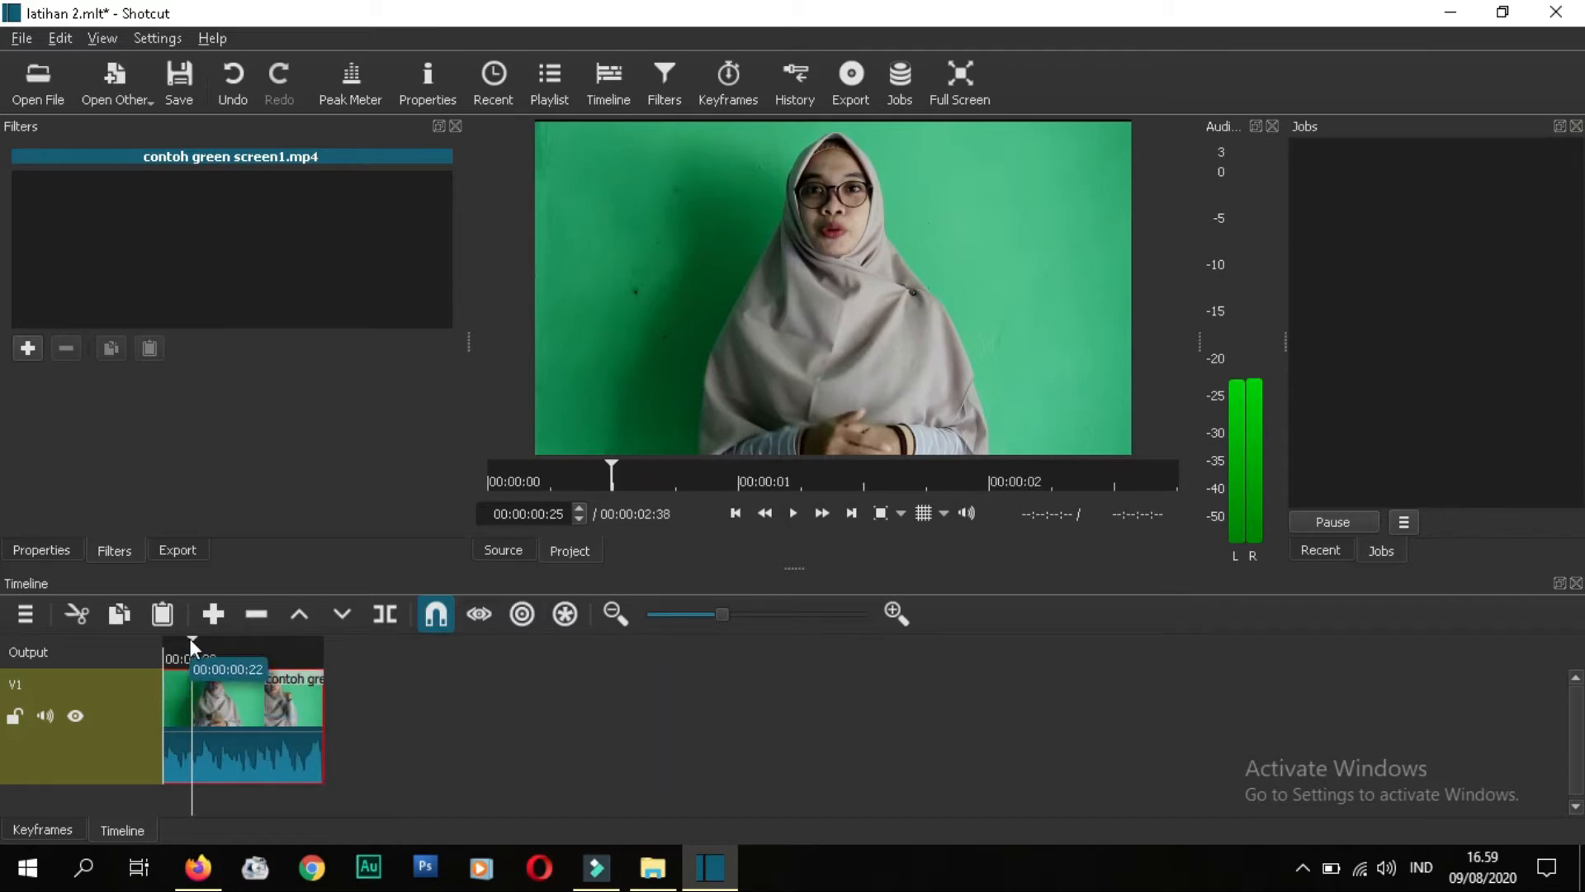
left_click_drag(190, 637, 302, 646)
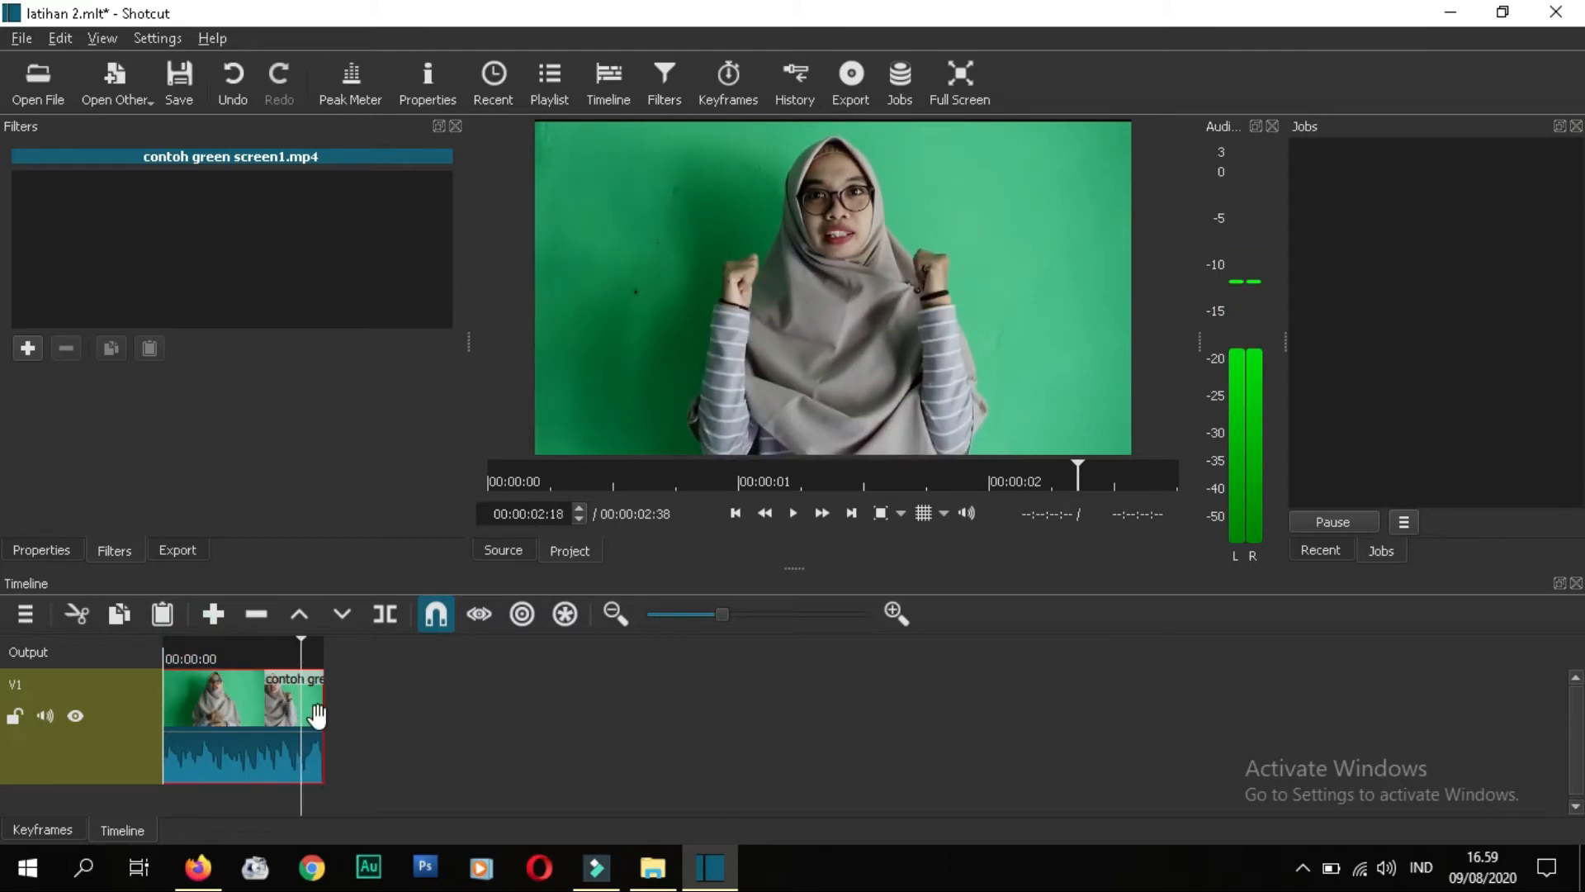
Step: Trim the green-screen clip's end on V1 to 00:00:02:36 and scrub the footage back to 00:00:00:27
left_click_drag(322, 717, 383, 710)
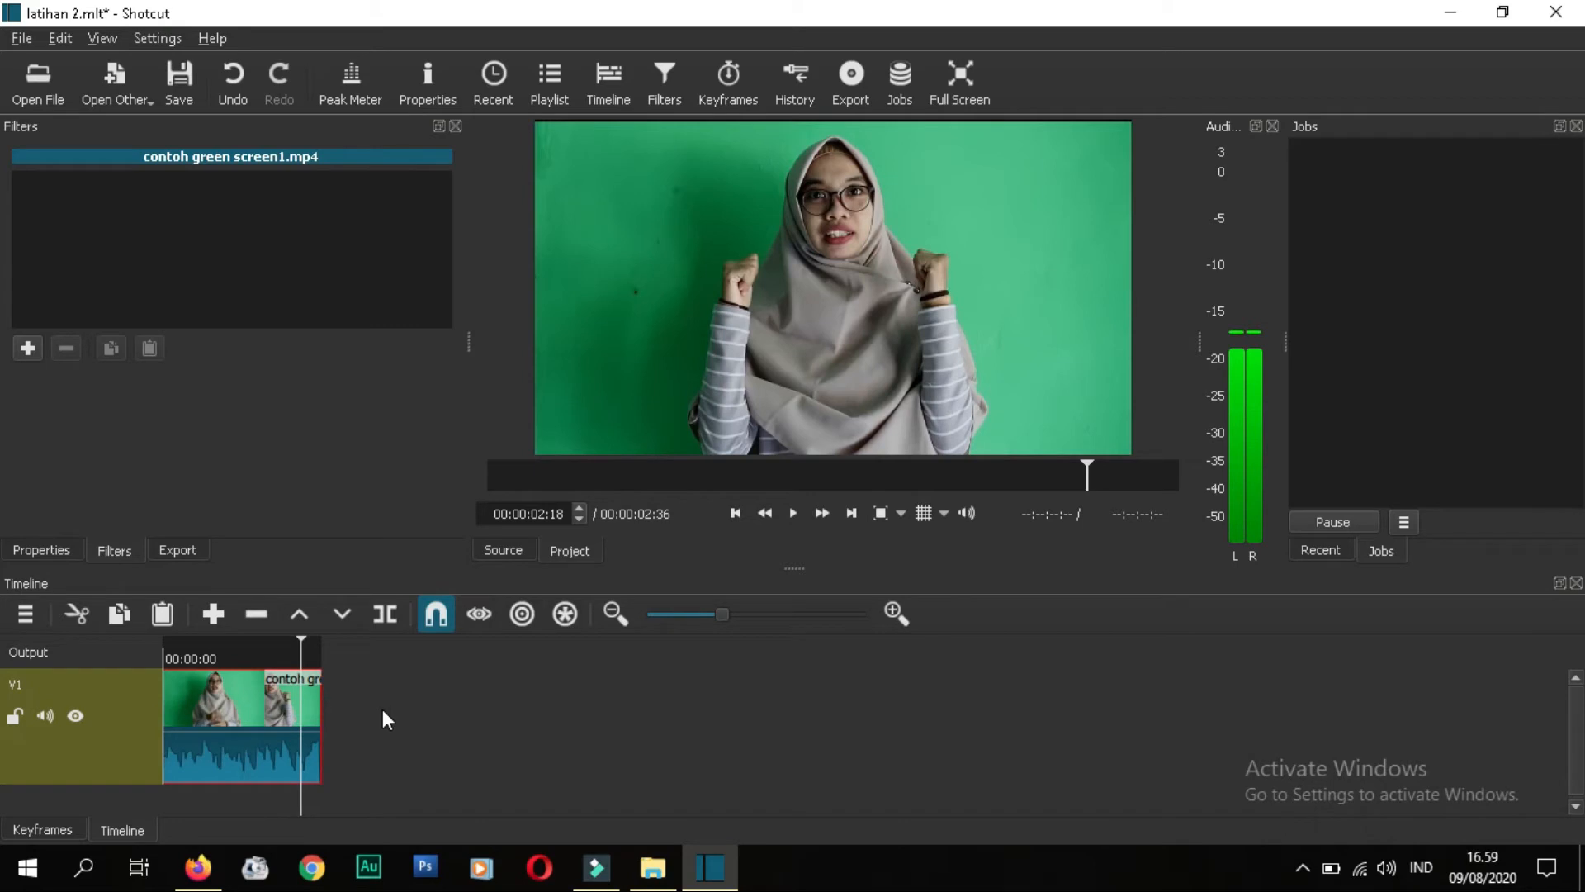
left_click_drag(307, 644, 298, 639)
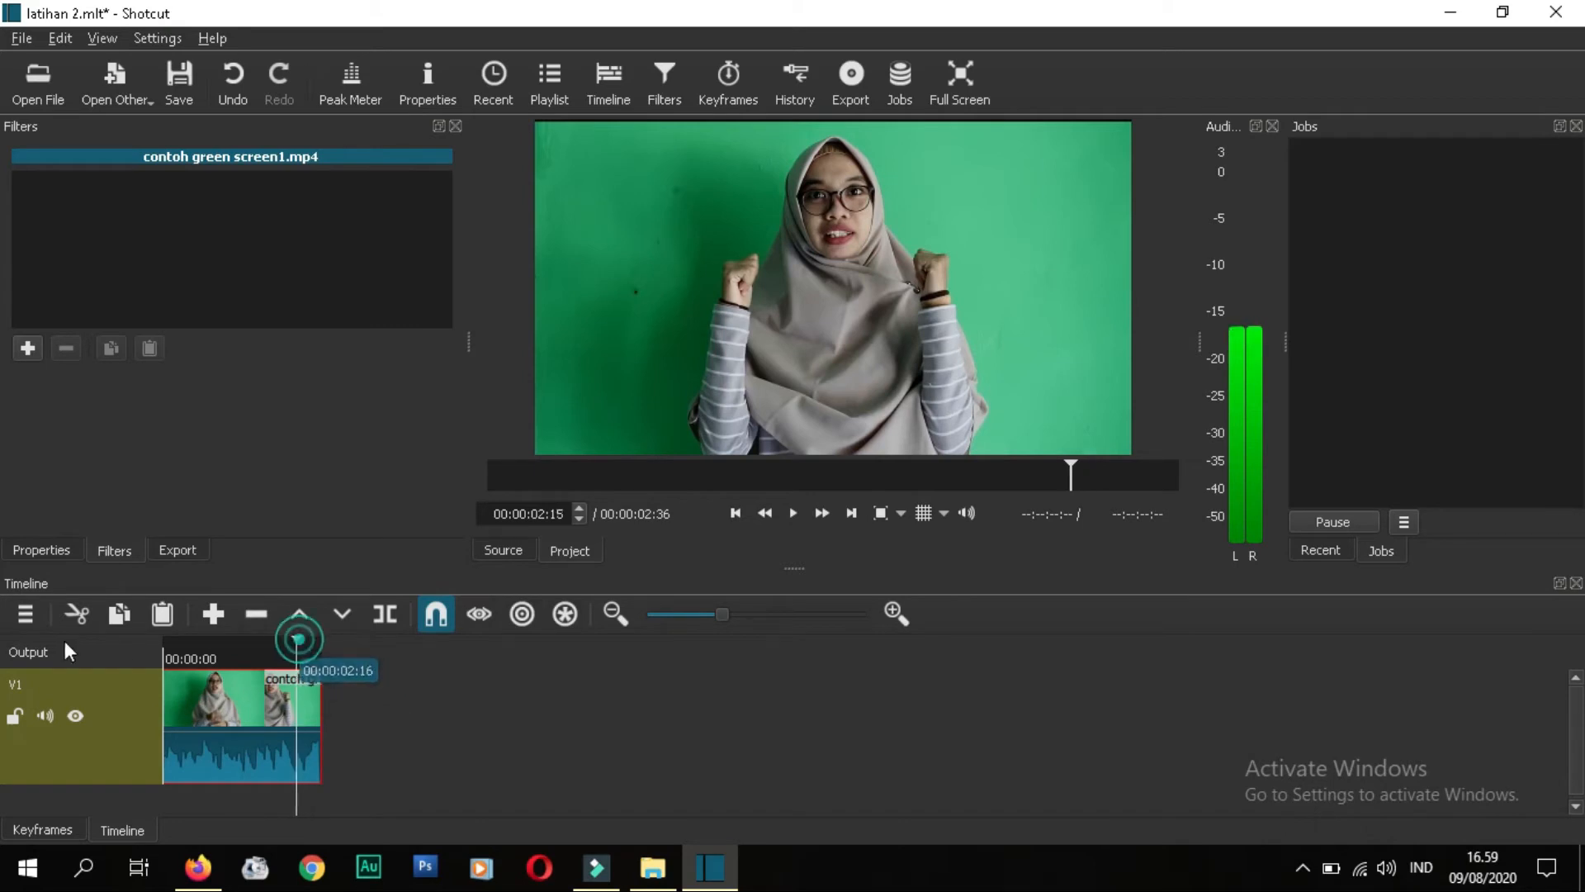
left_click(236, 636)
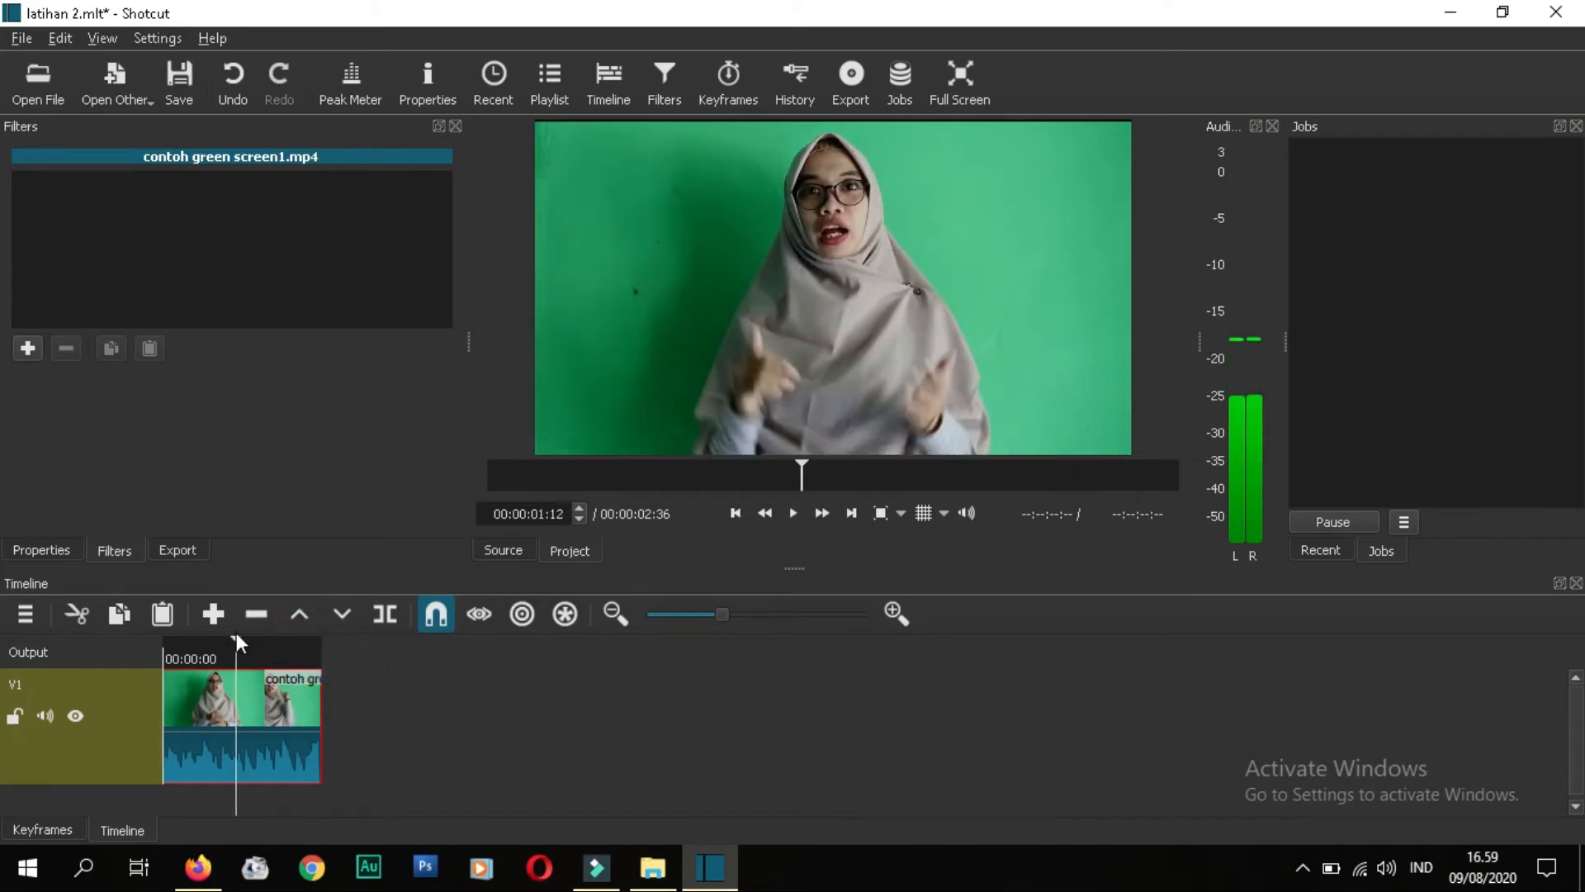
left_click_drag(236, 632, 206, 639)
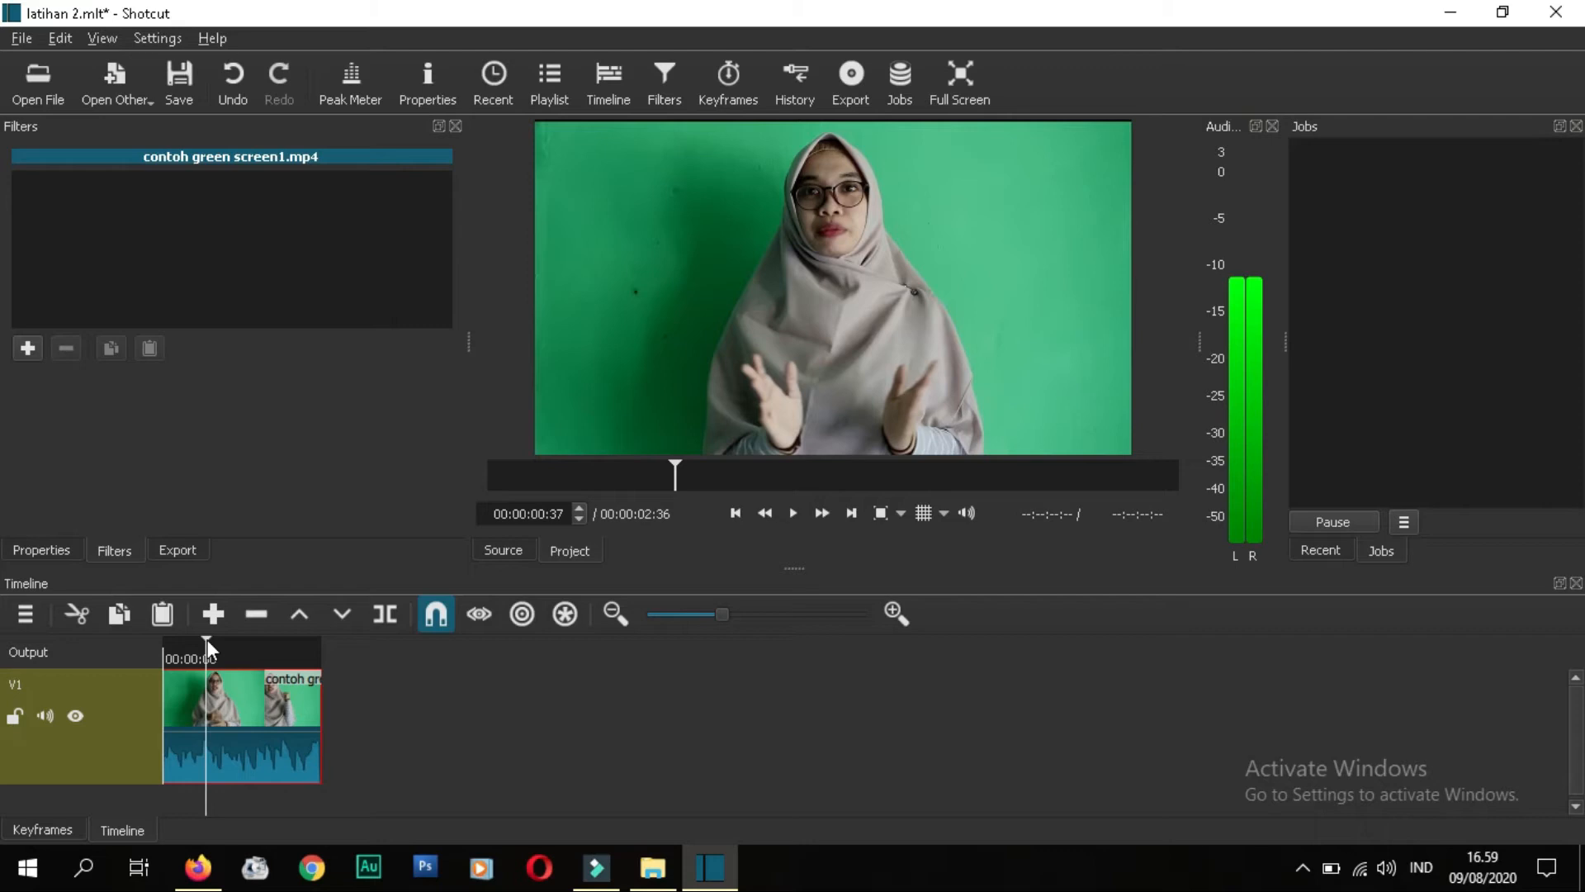
left_click_drag(207, 639, 196, 639)
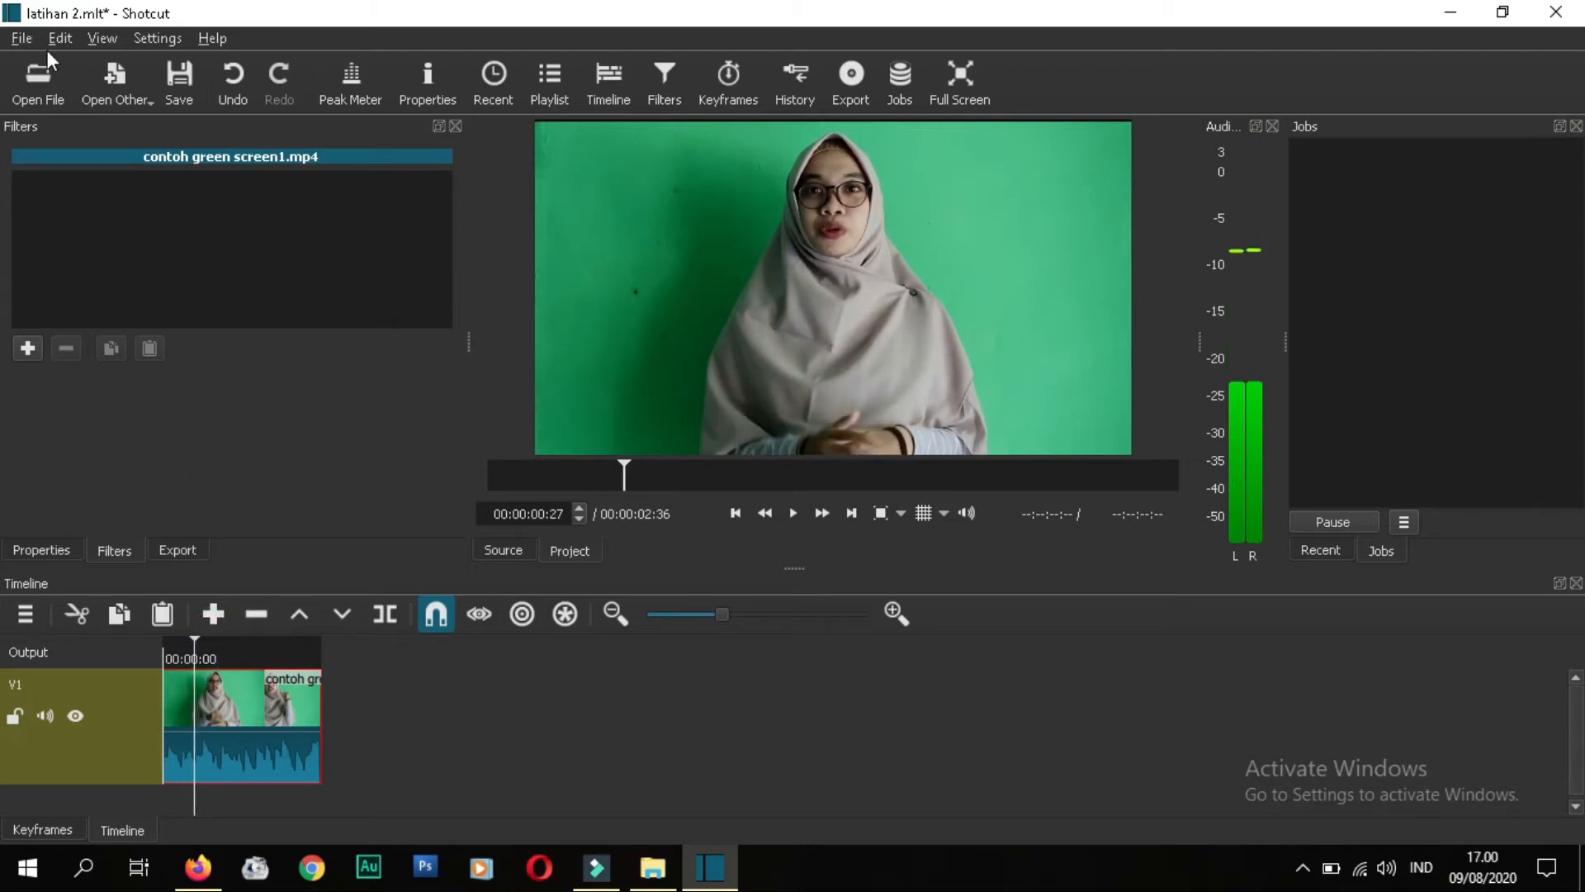
Step: Import tortilon.jpg from the konten folder and place it on V1 directly after the green-screen clip
left_click(51, 86)
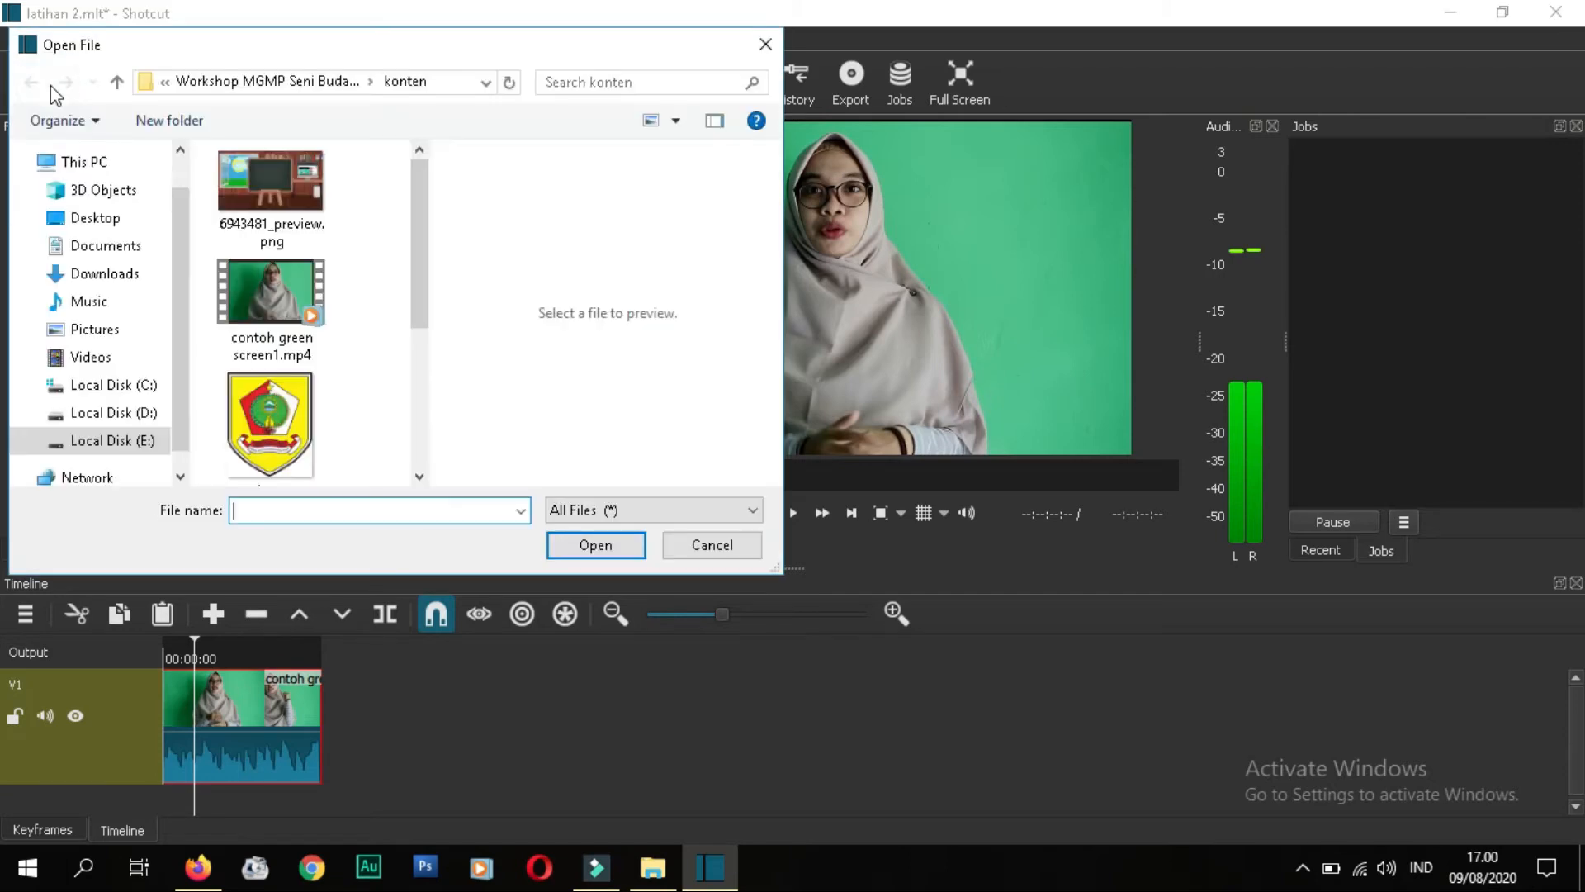
left_click_drag(421, 264, 432, 502)
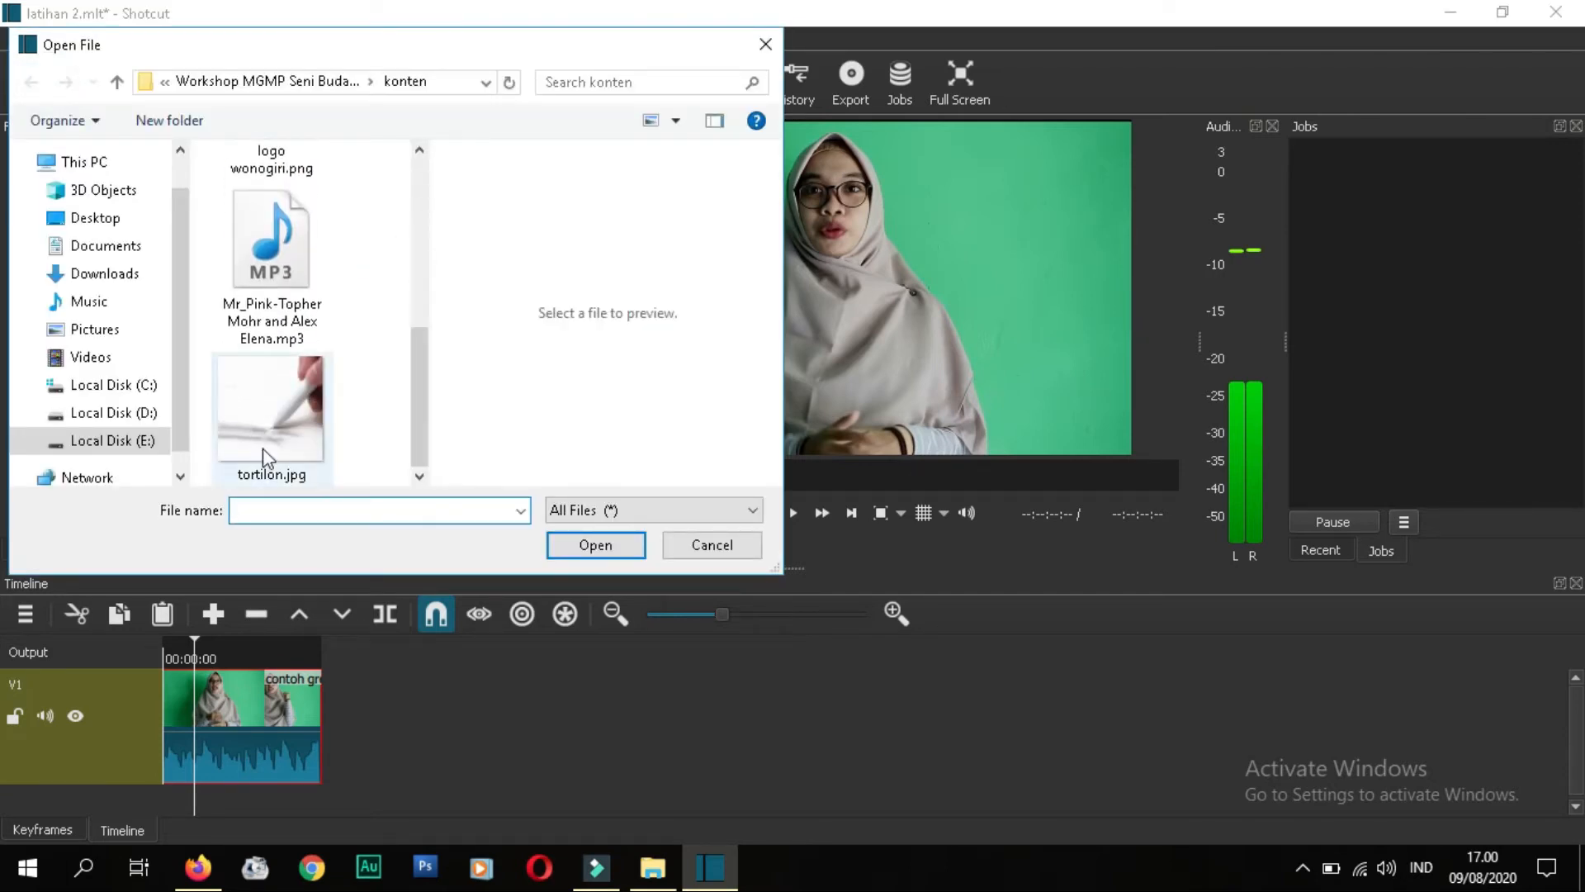
left_click(266, 440)
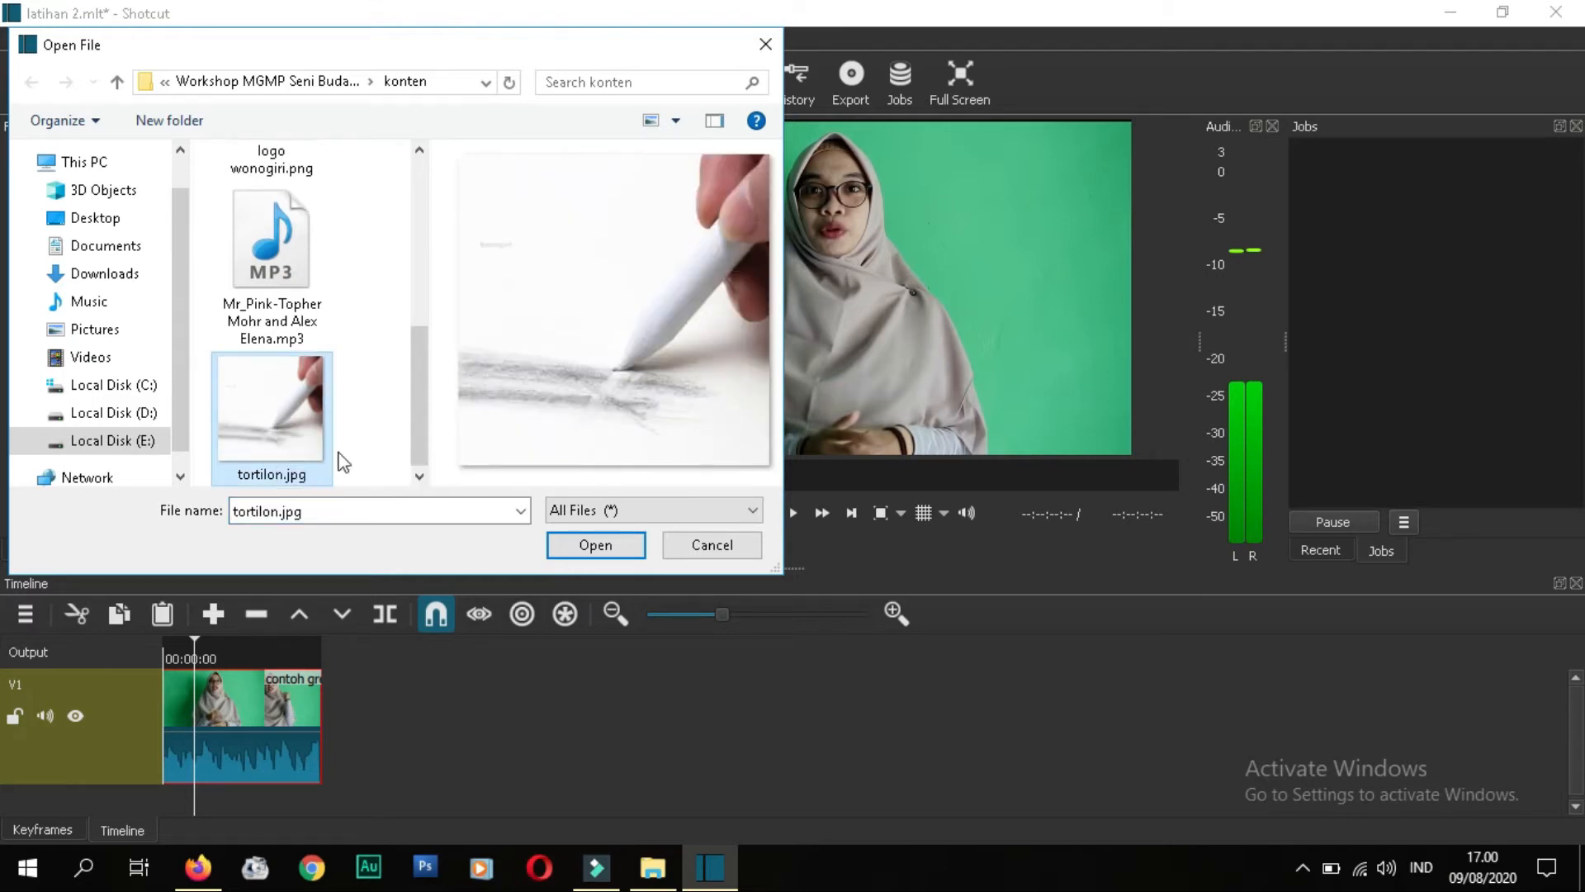
left_click(594, 545)
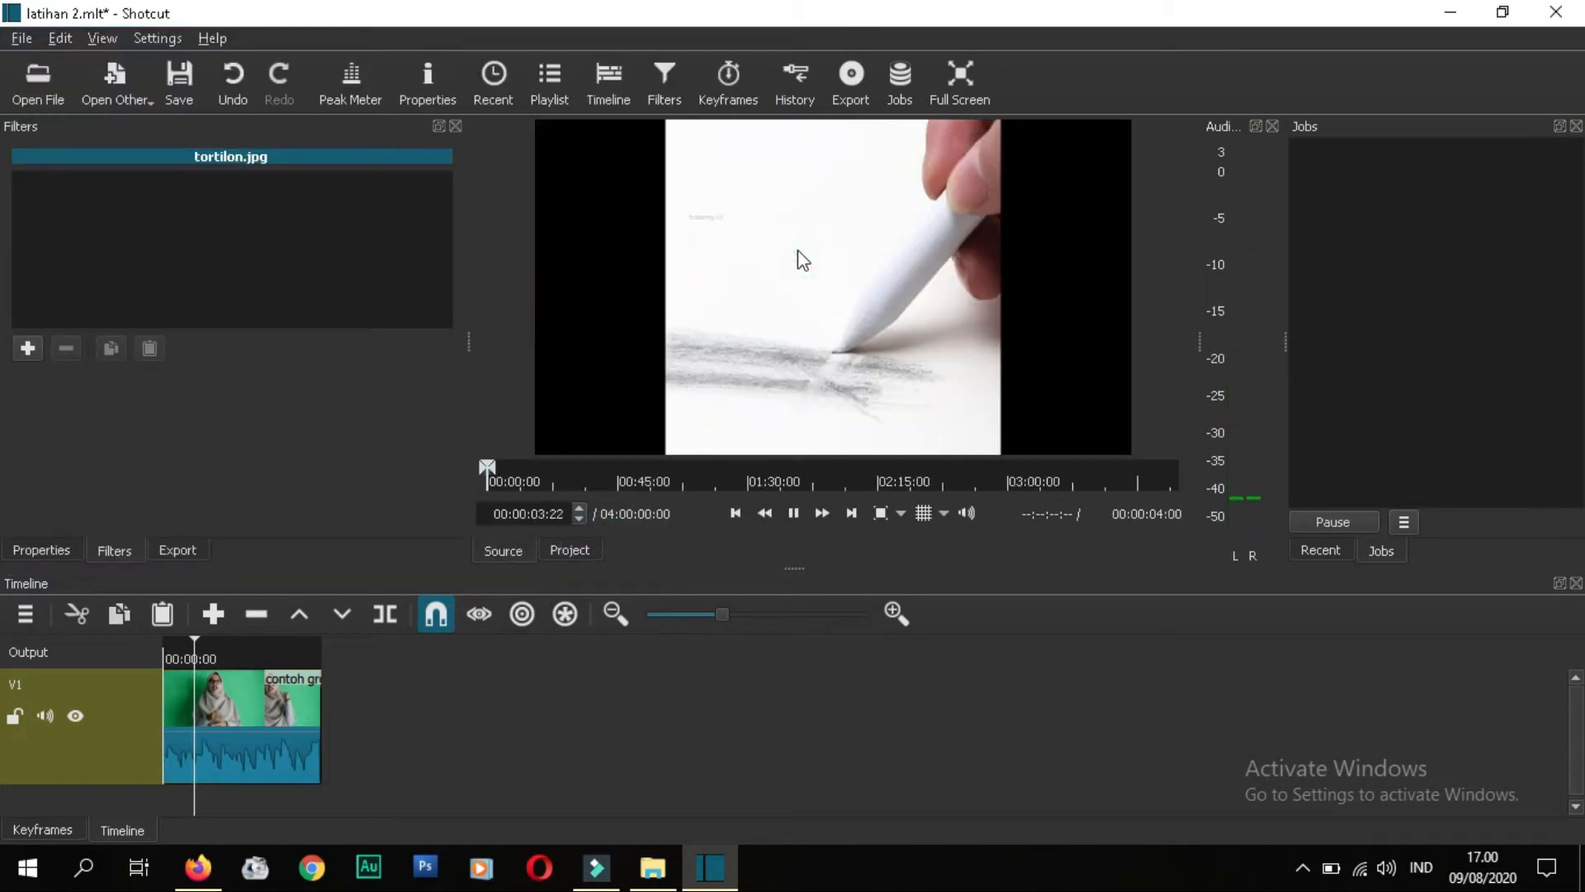
left_click_drag(798, 251, 325, 702)
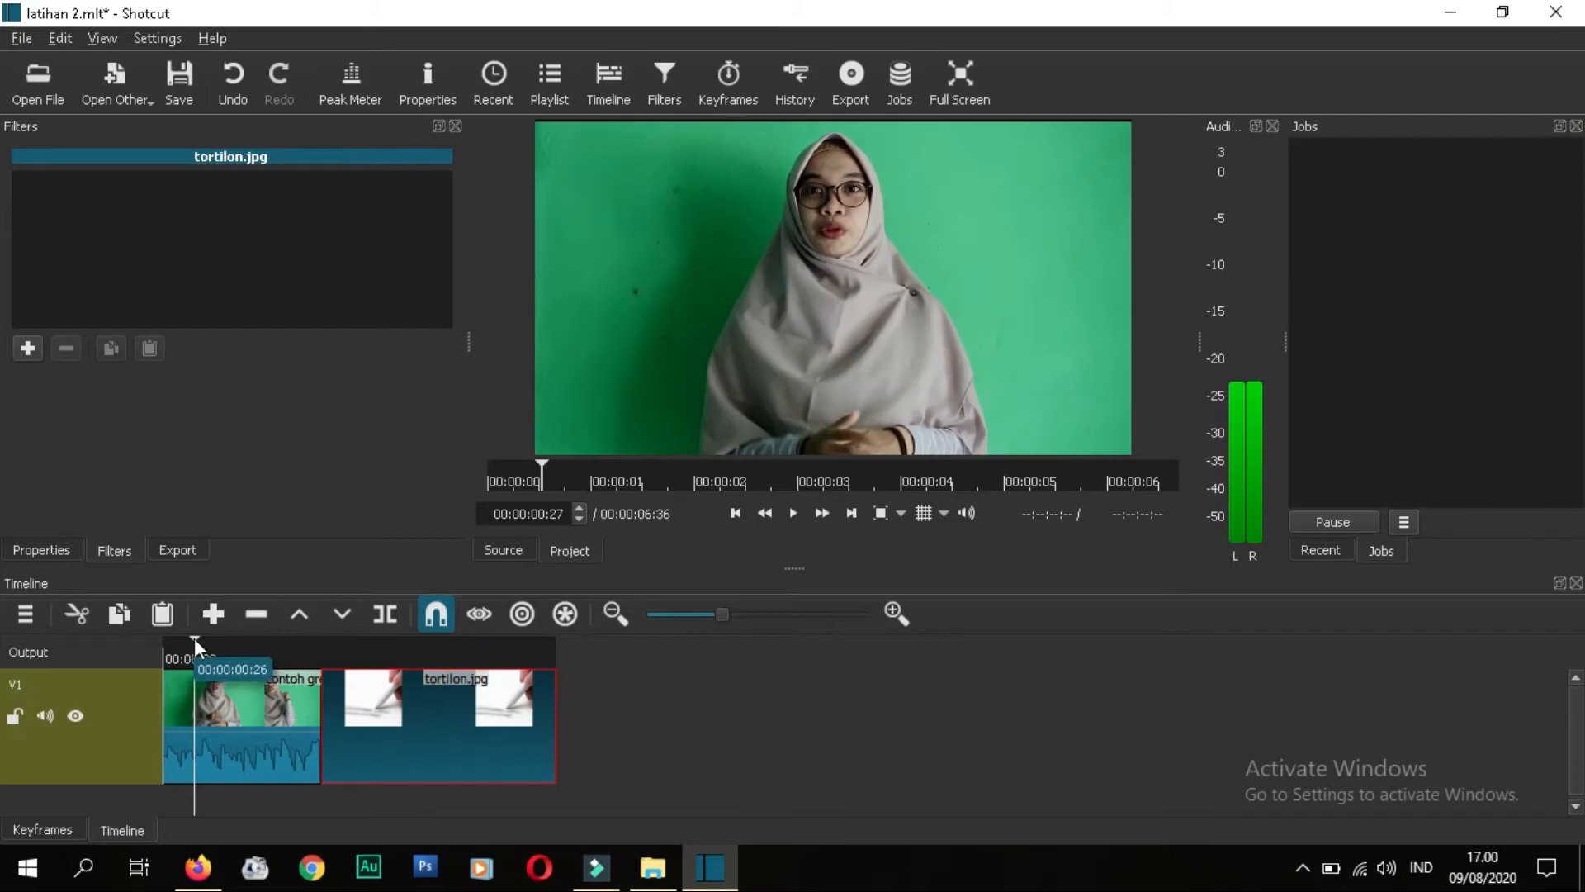
Step: Shorten the tortilon.jpg clip so the timeline ends at 00:00:03:36, and preview the cut between the two clips
left_click_drag(195, 638, 464, 665)
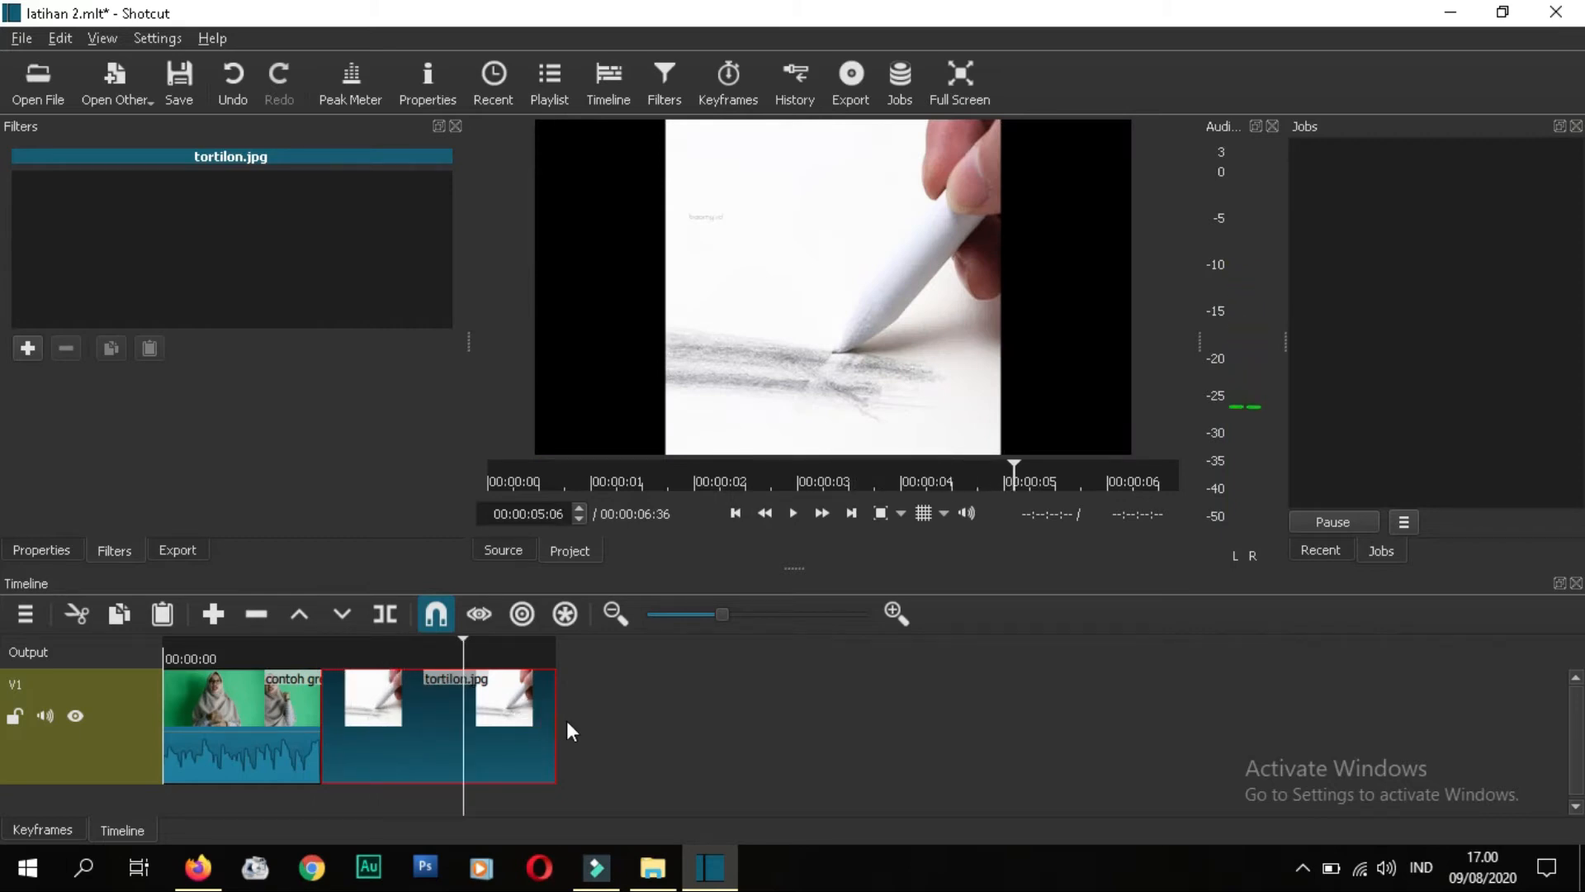
left_click_drag(555, 720, 381, 715)
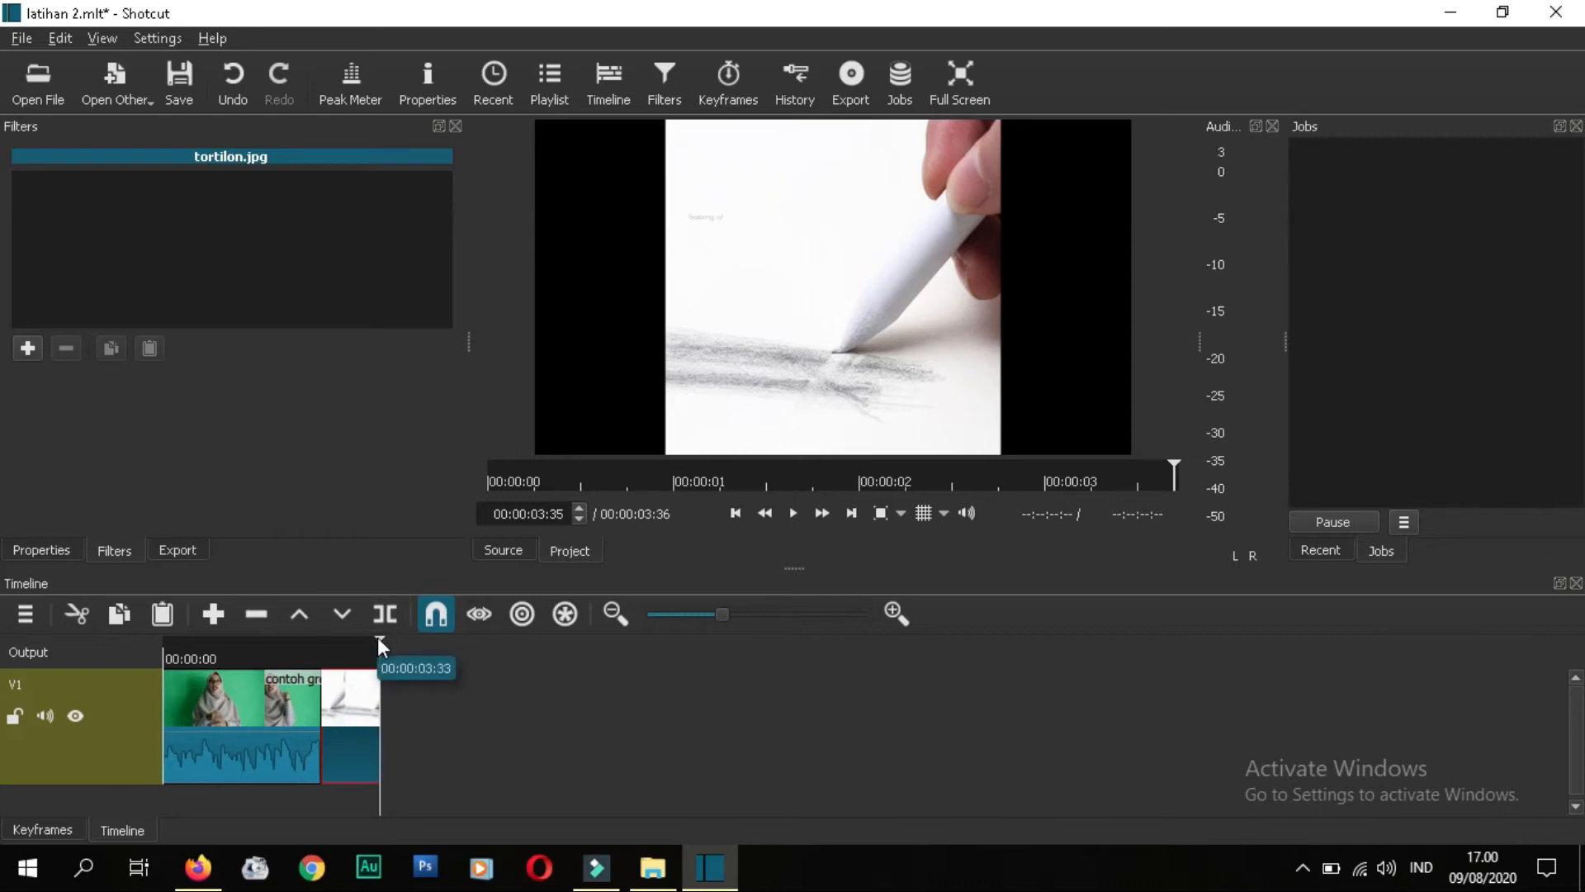
left_click_drag(377, 637, 303, 641)
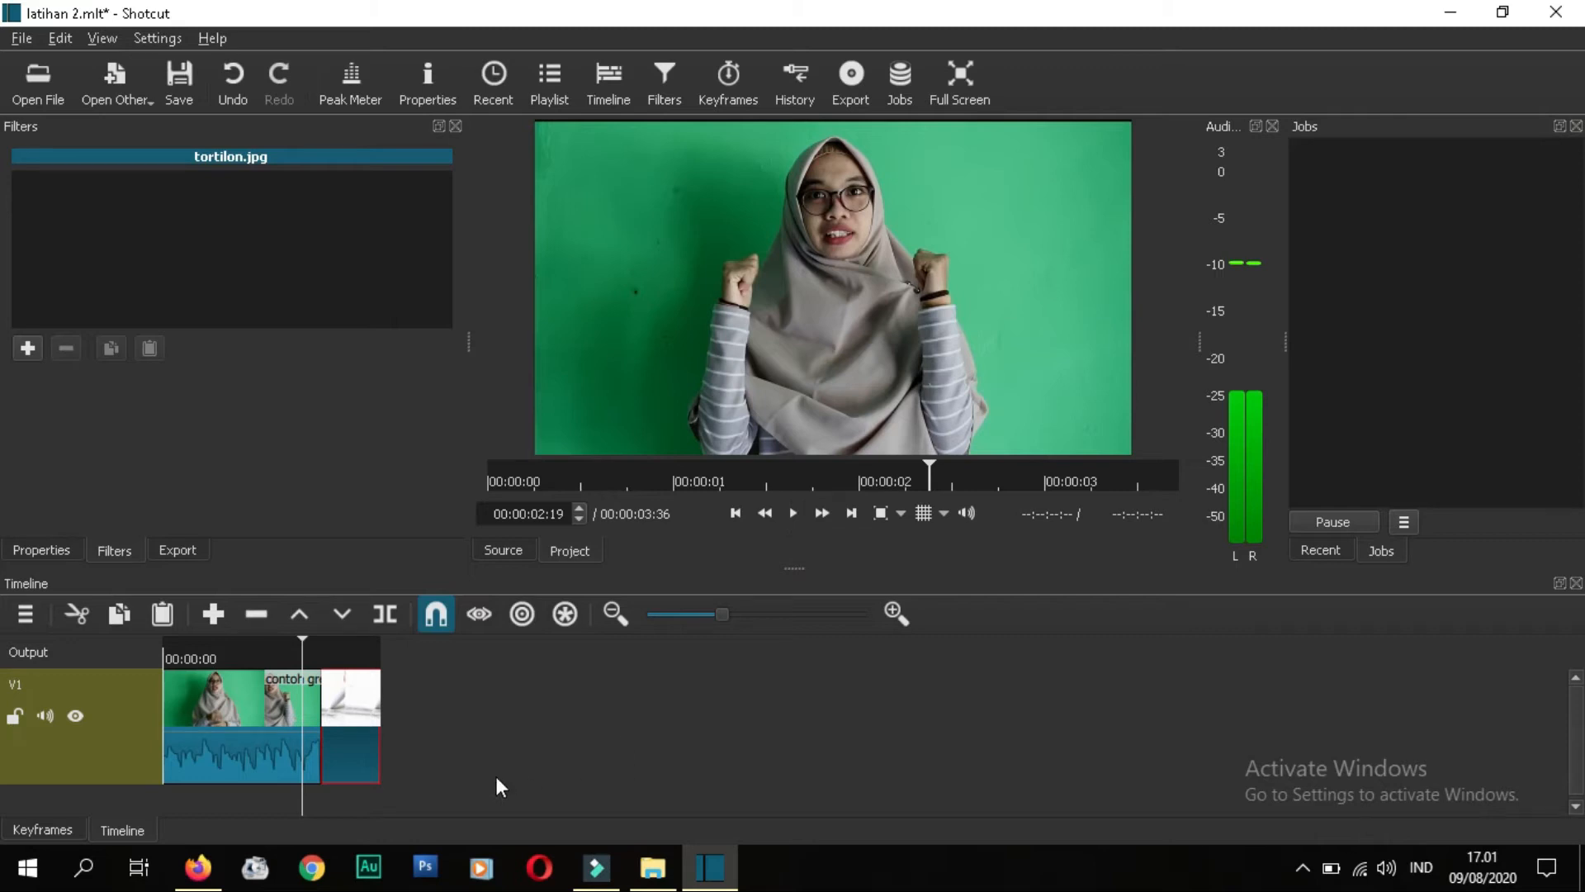
left_click(300, 640)
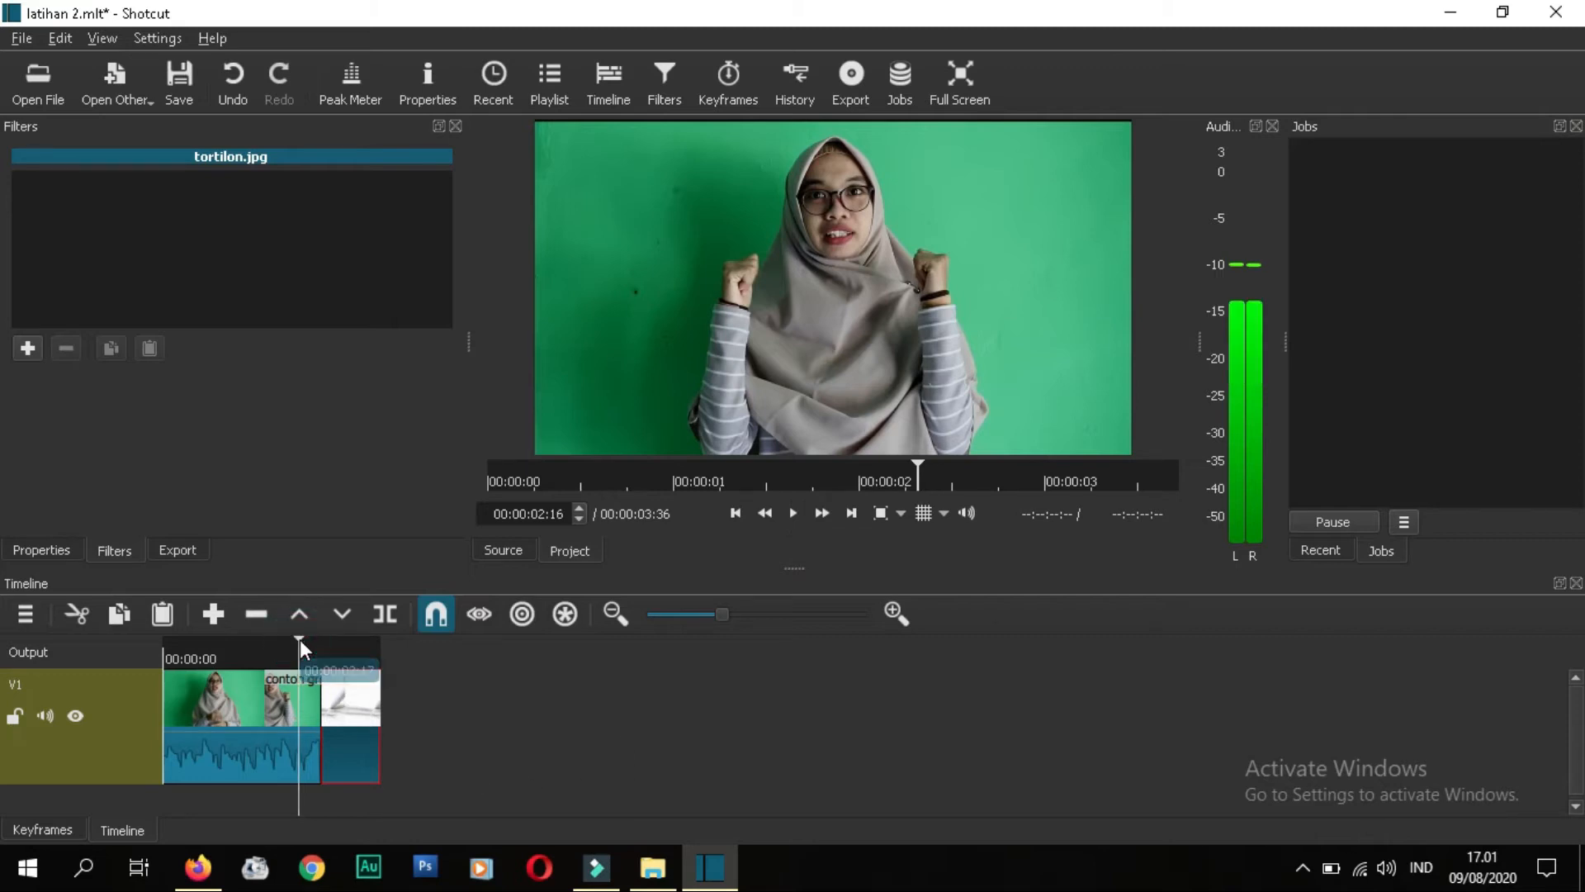
left_click_drag(300, 639, 344, 644)
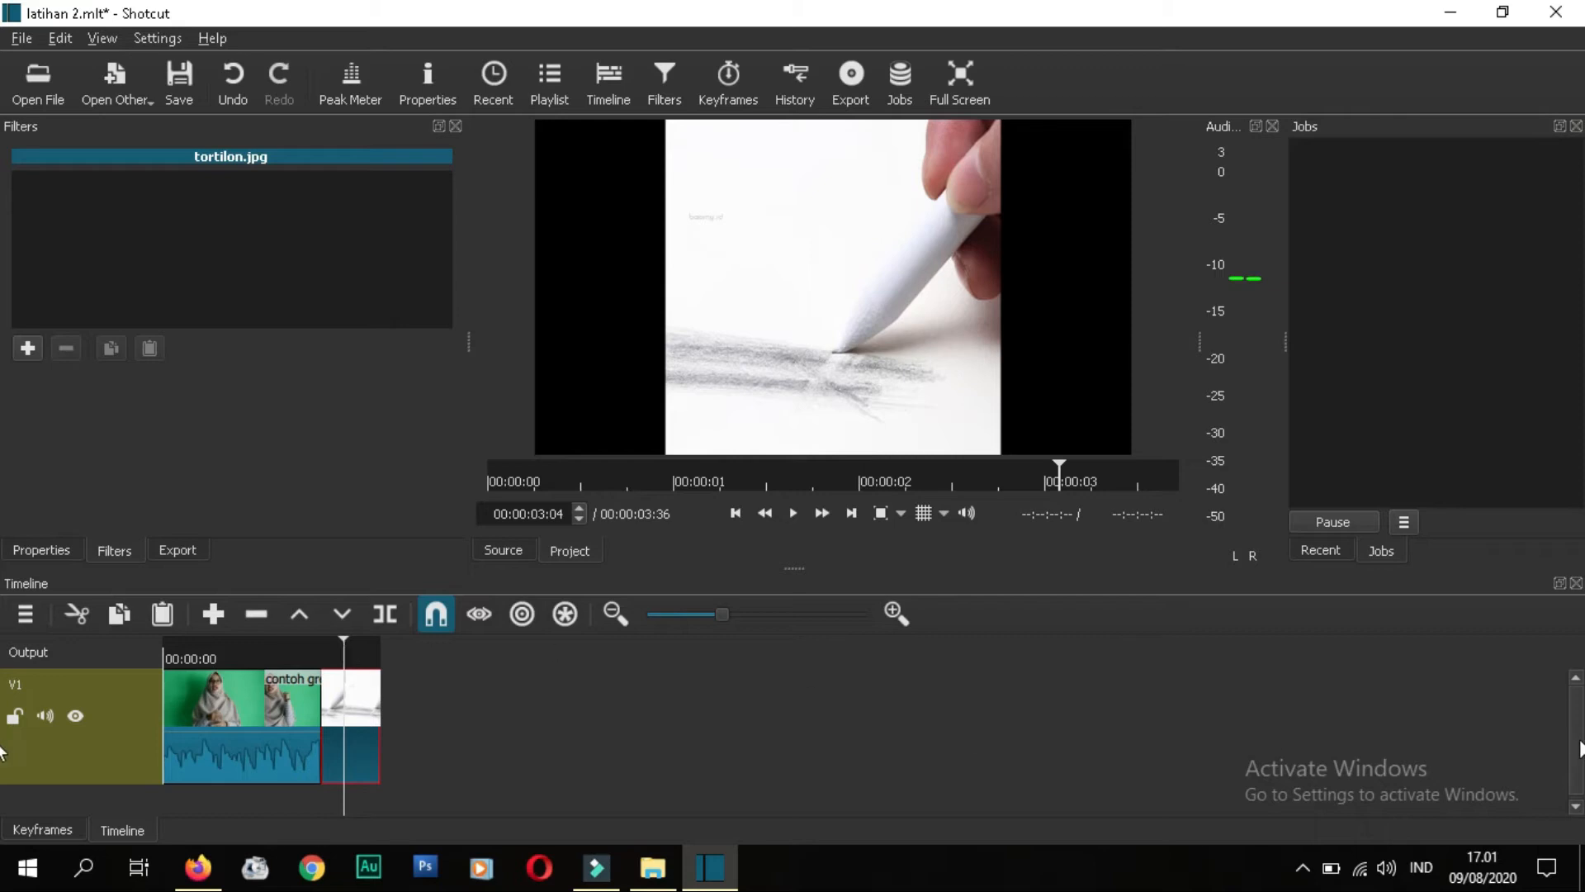
mouse_move(1575, 739)
left_mouse_down()
mouse_move(1579, 767)
mouse_move(1581, 733)
left_mouse_up()
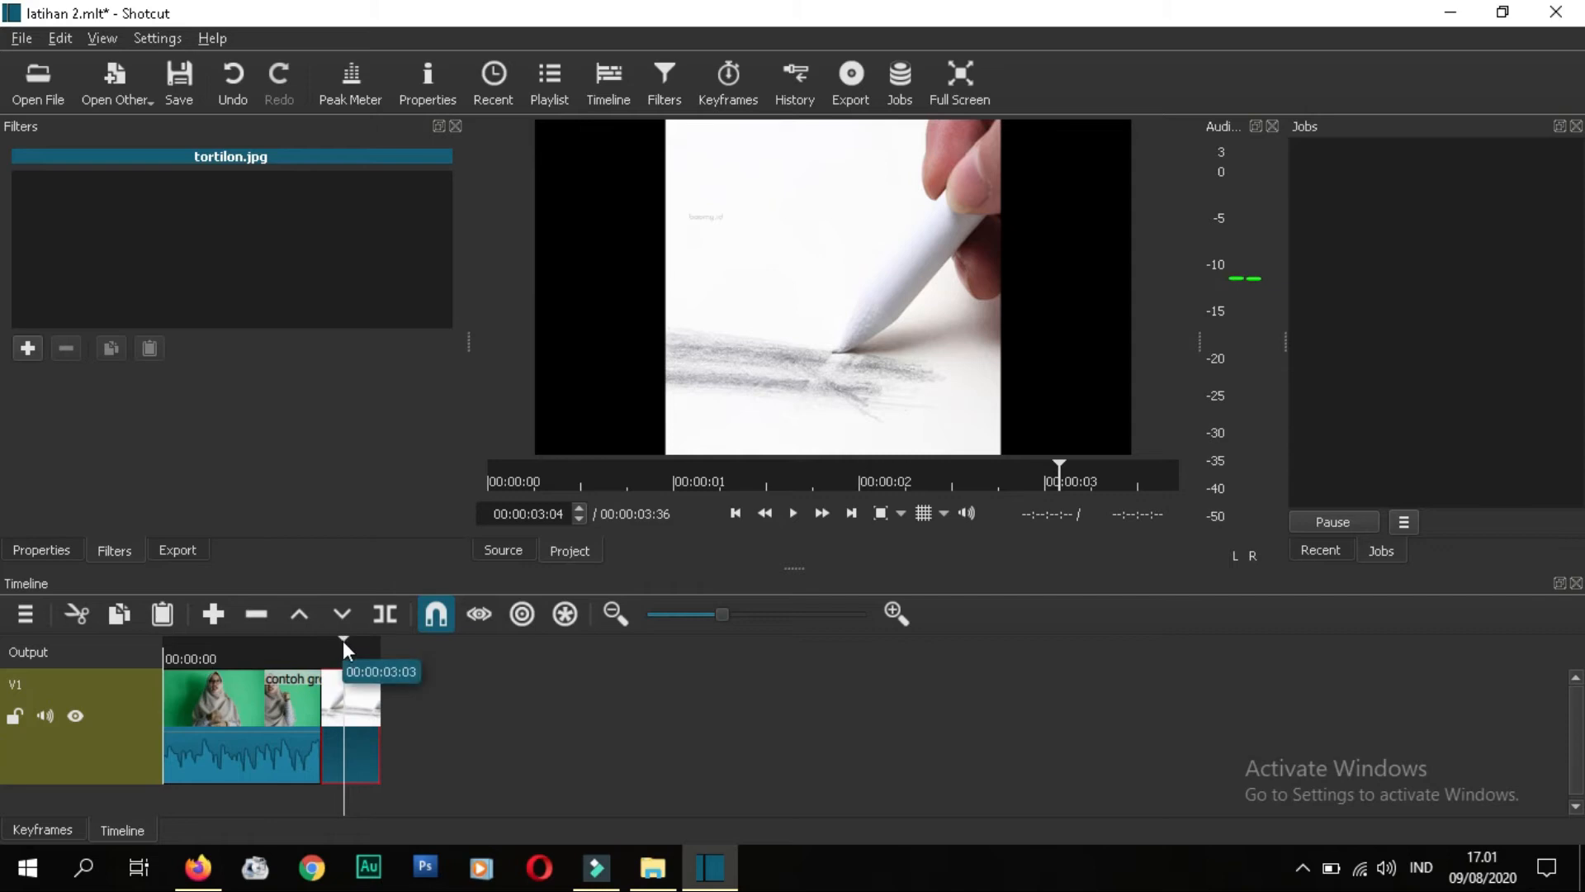
left_click_drag(341, 639, 238, 658)
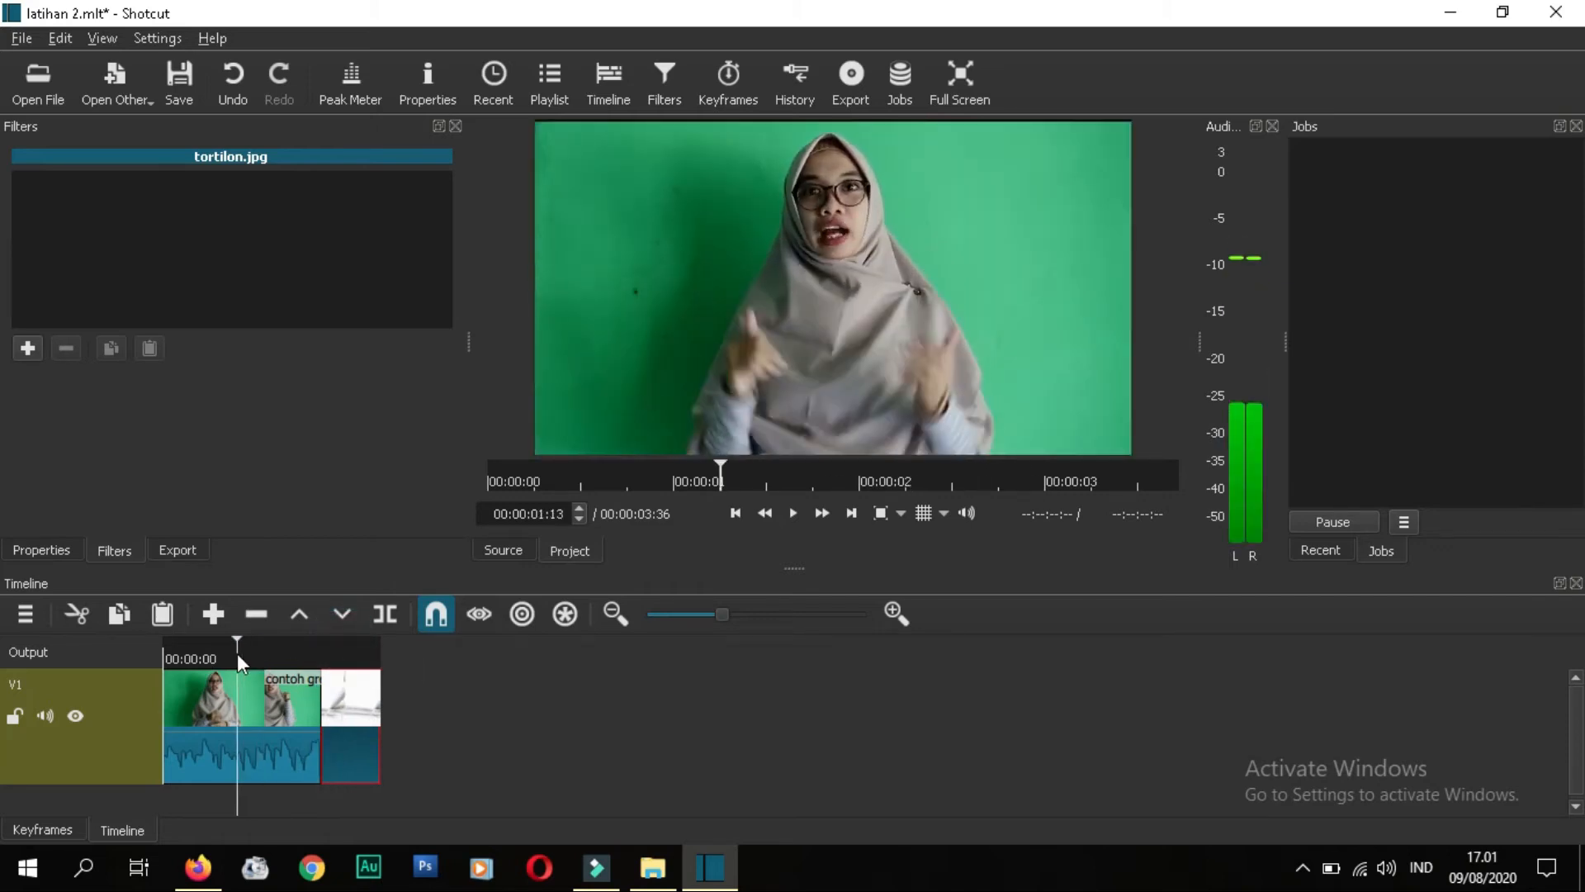
Step: Add an audio track below V1 and bring it into view
left_click(26, 614)
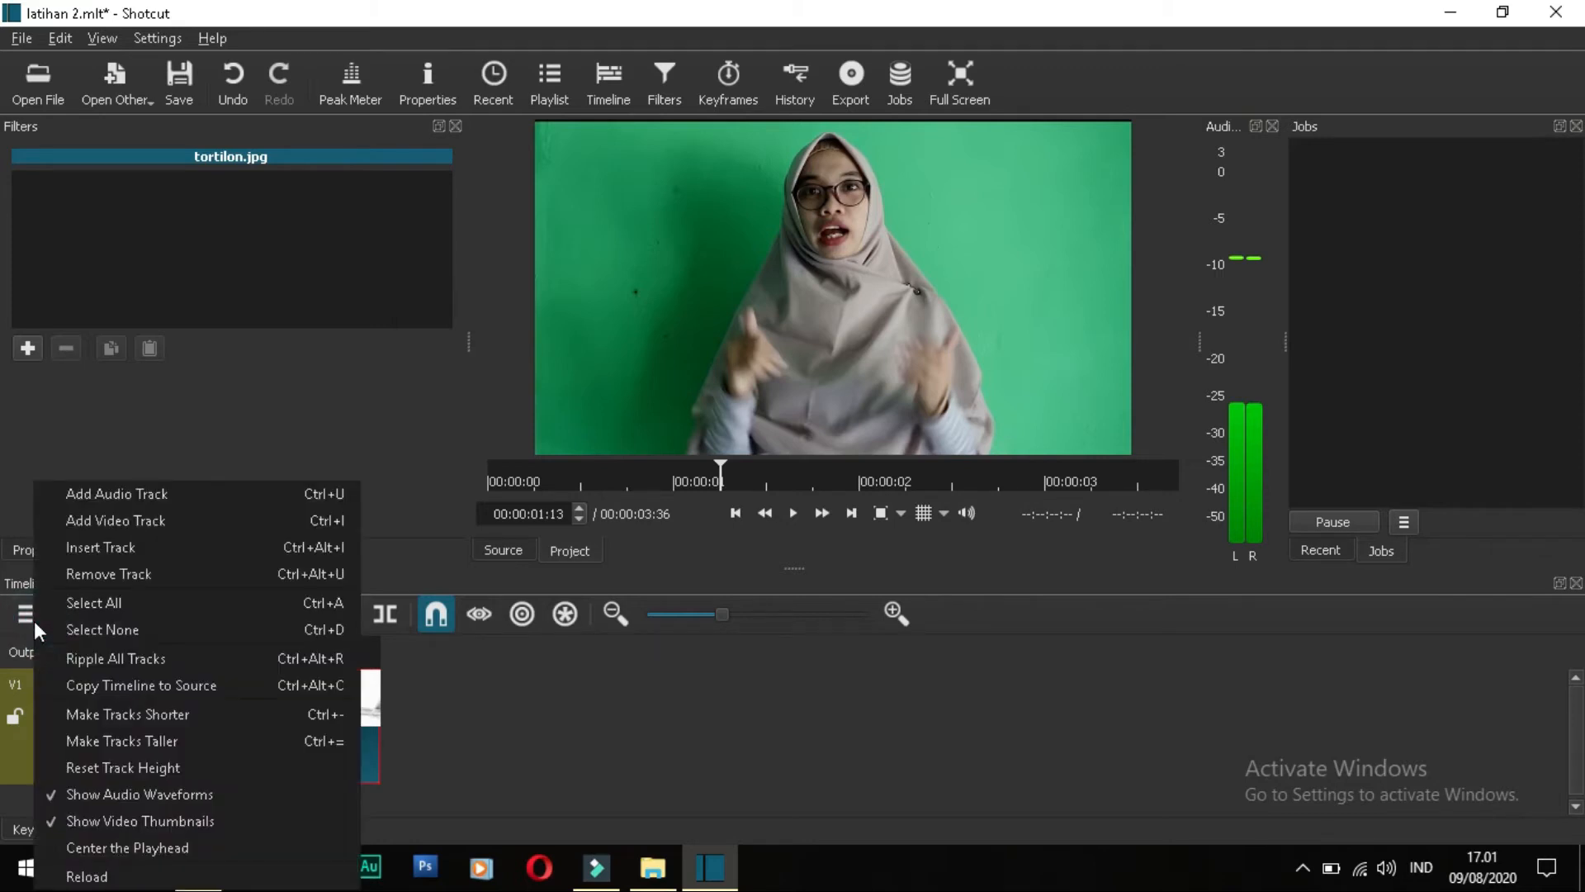
left_click(147, 502)
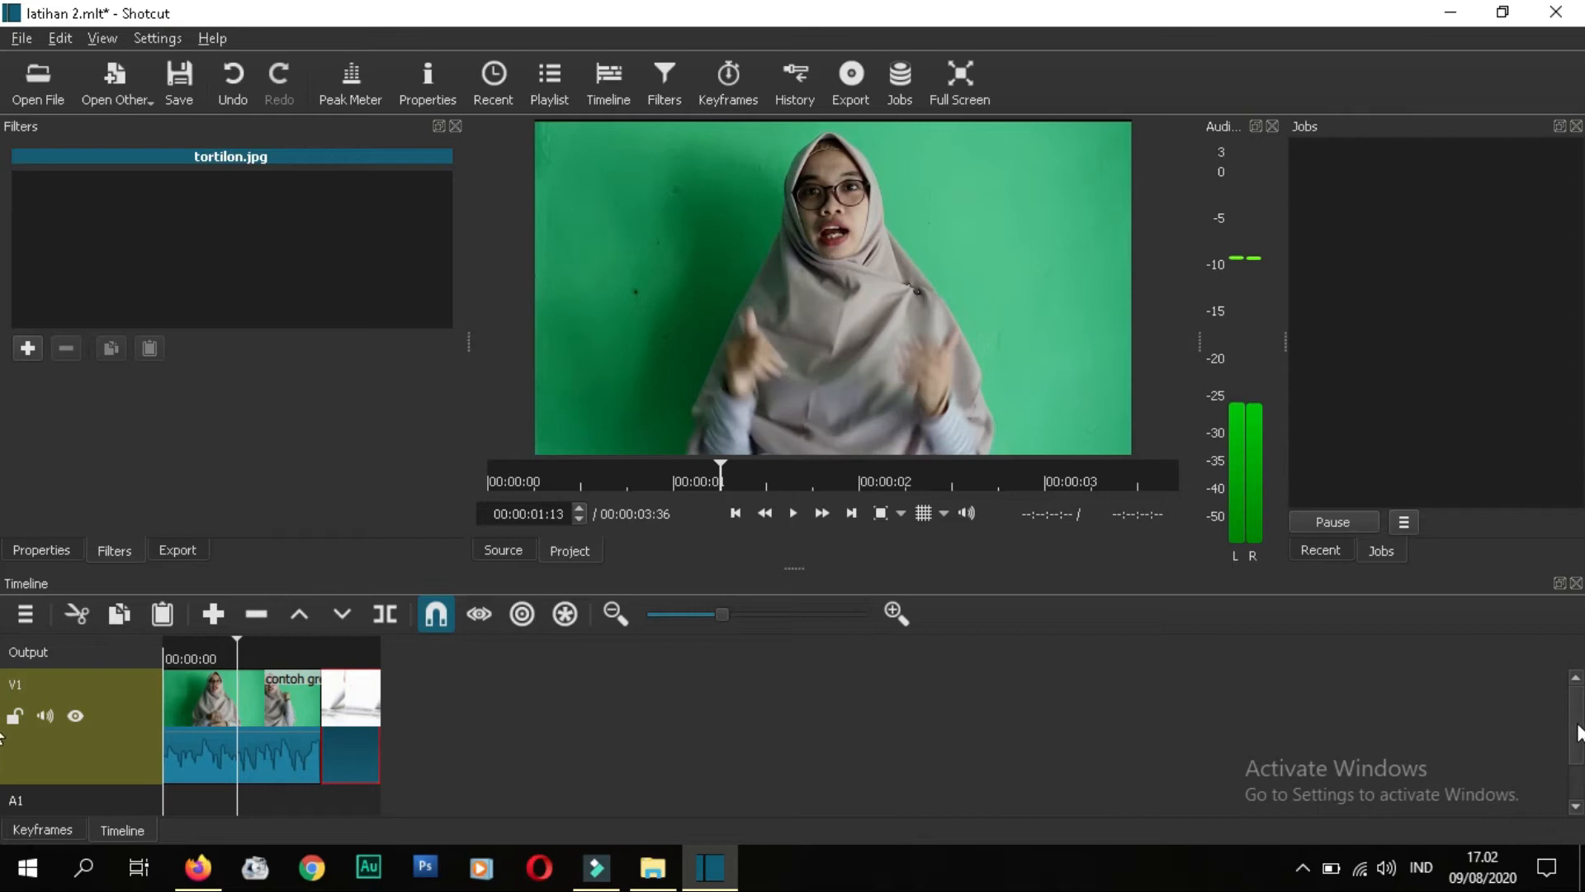
left_click_drag(1577, 727, 1584, 774)
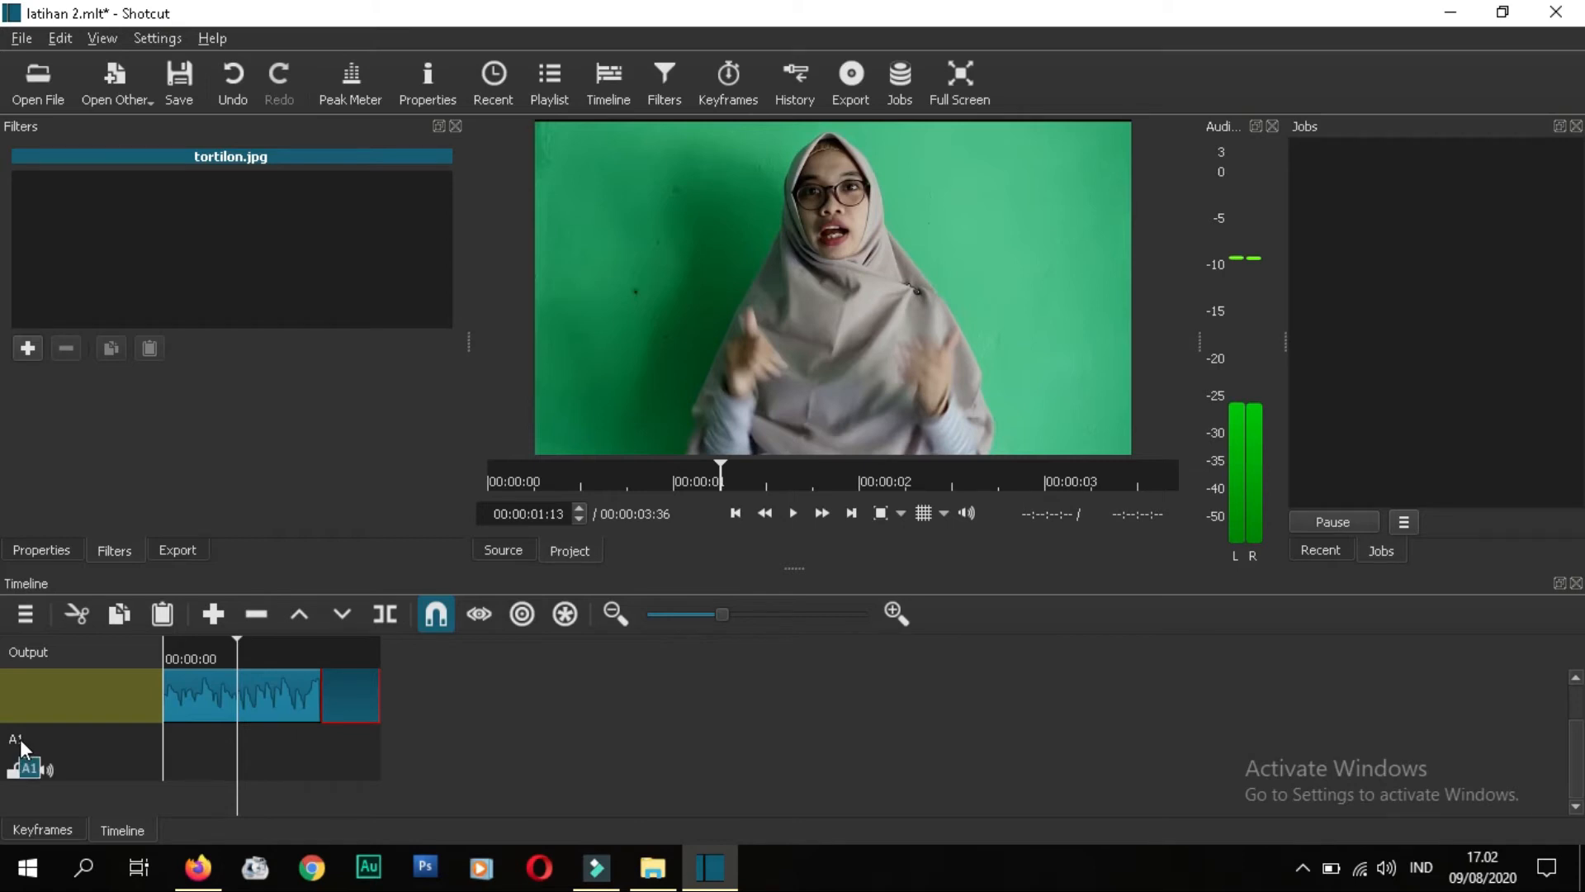
left_click_drag(1571, 785, 1581, 758)
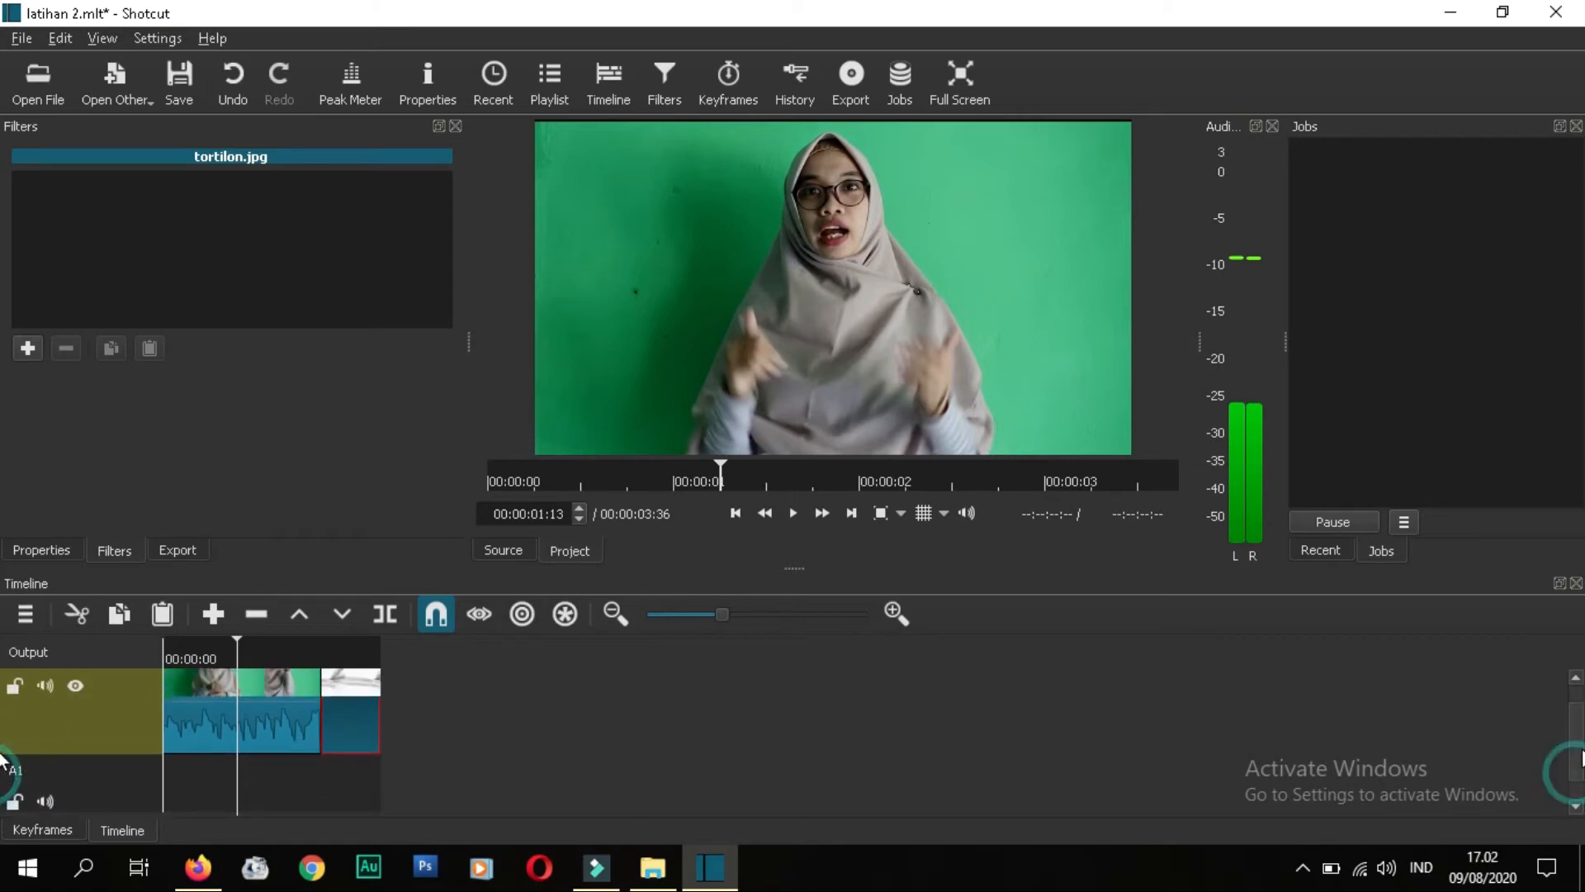
scroll(5, 747, "down", 1)
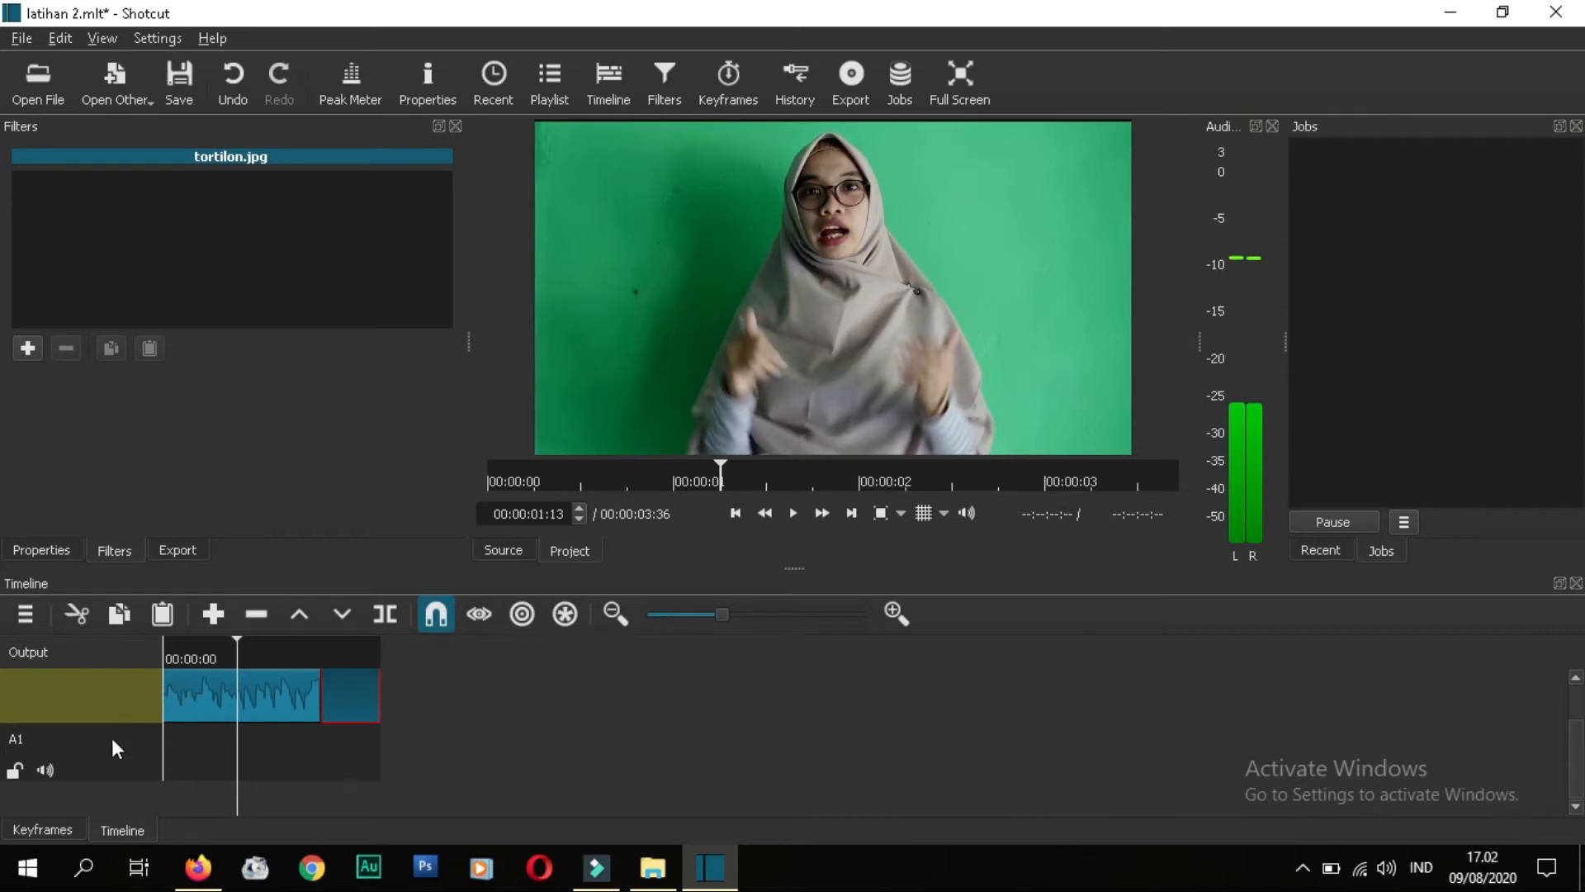
Step: Add a second audio track below A1 and set the playhead at 00:00:01:38
left_click(23, 615)
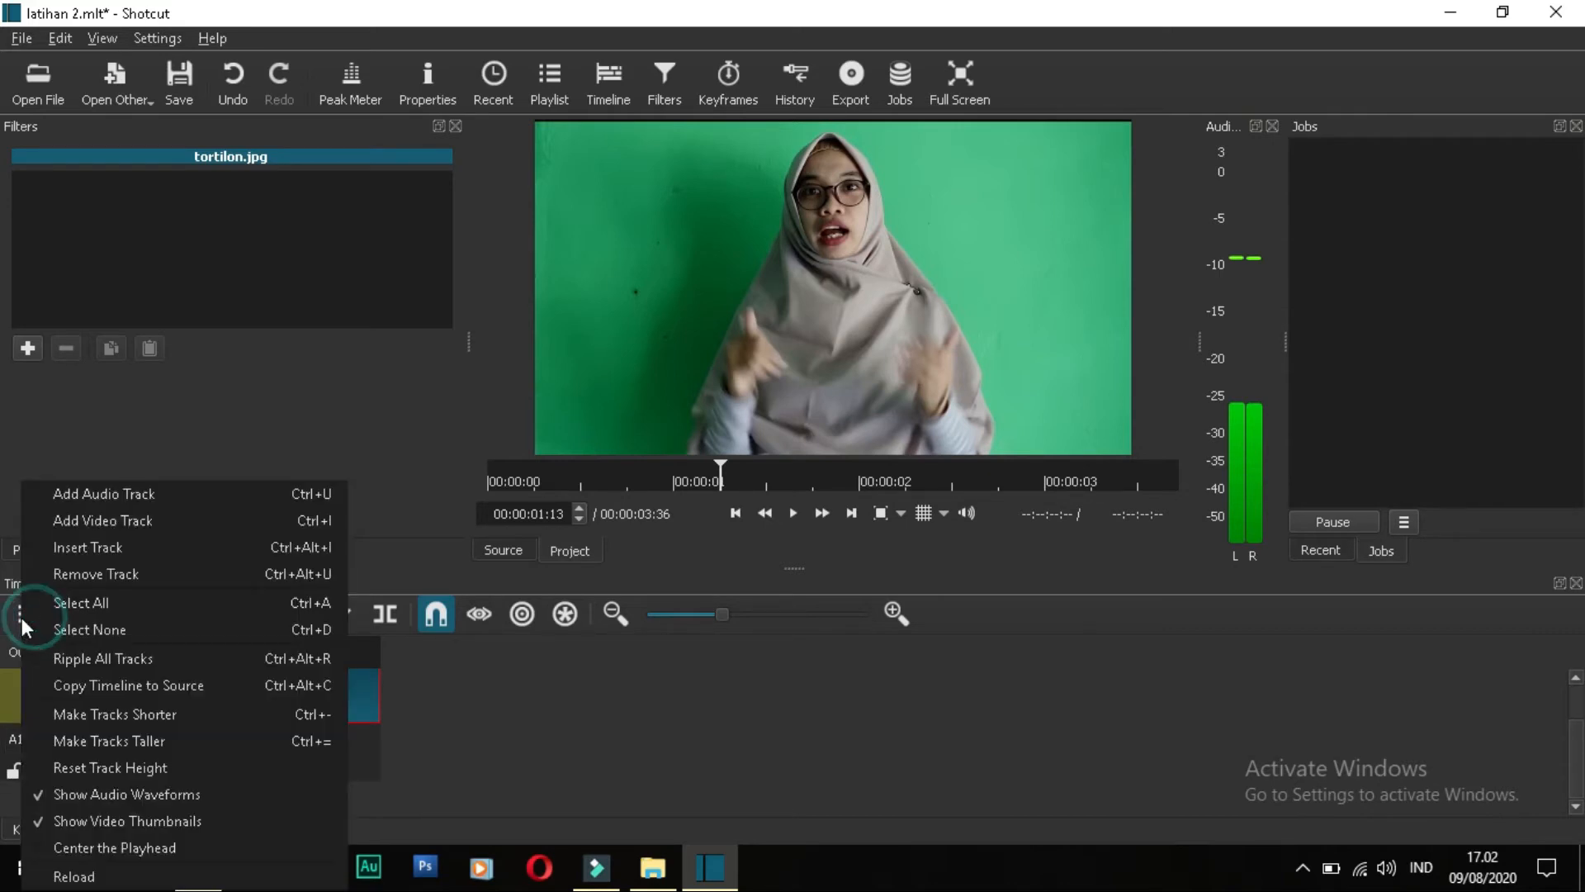
left_click(157, 495)
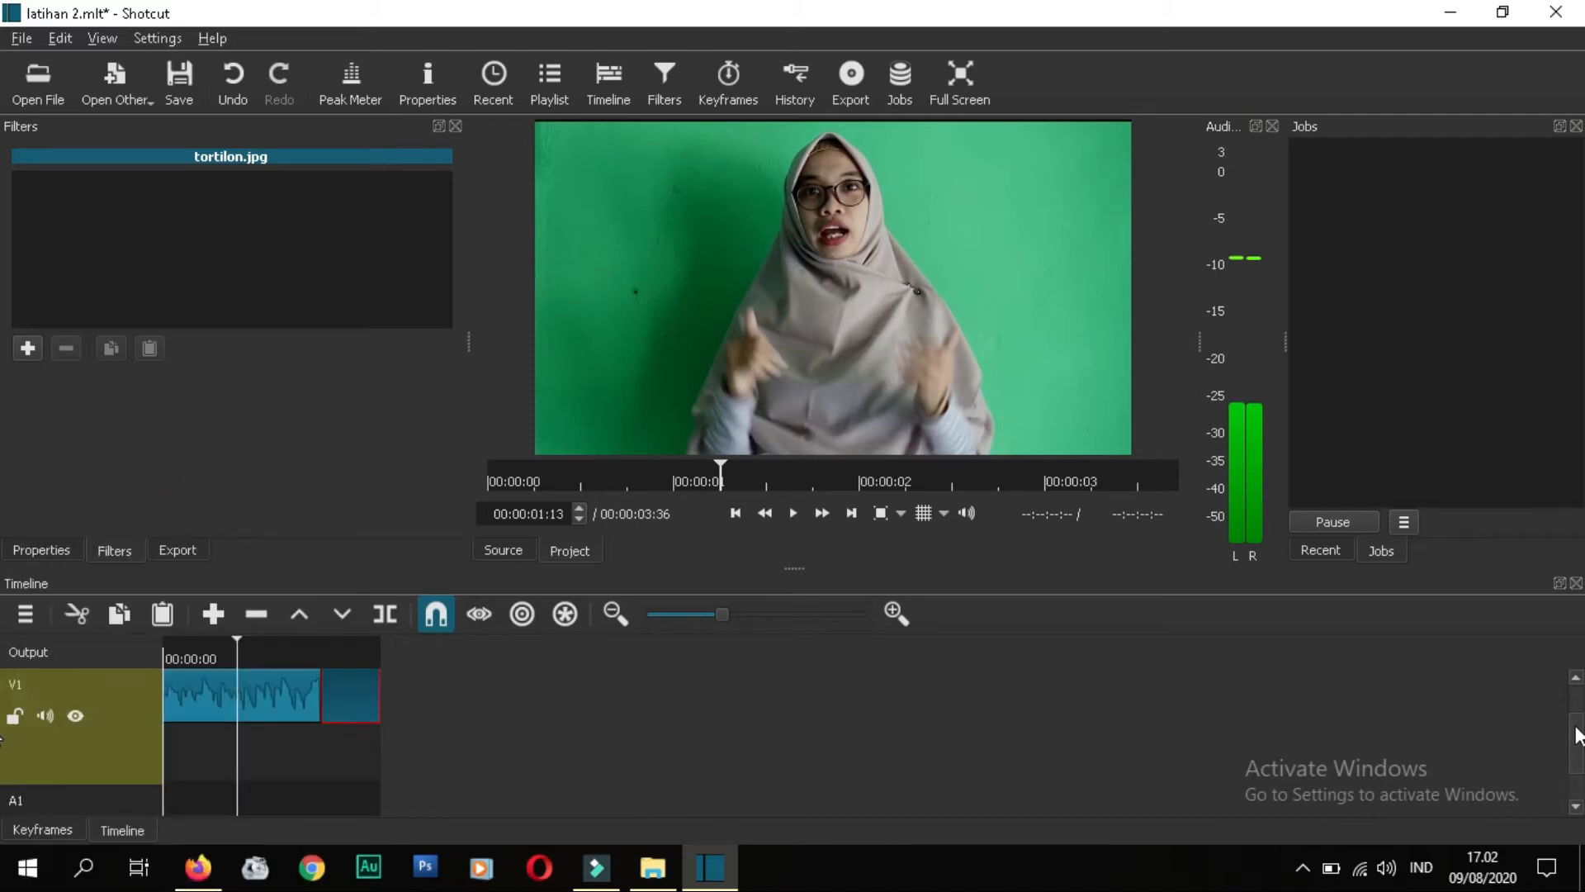
left_click_drag(1575, 727, 1577, 777)
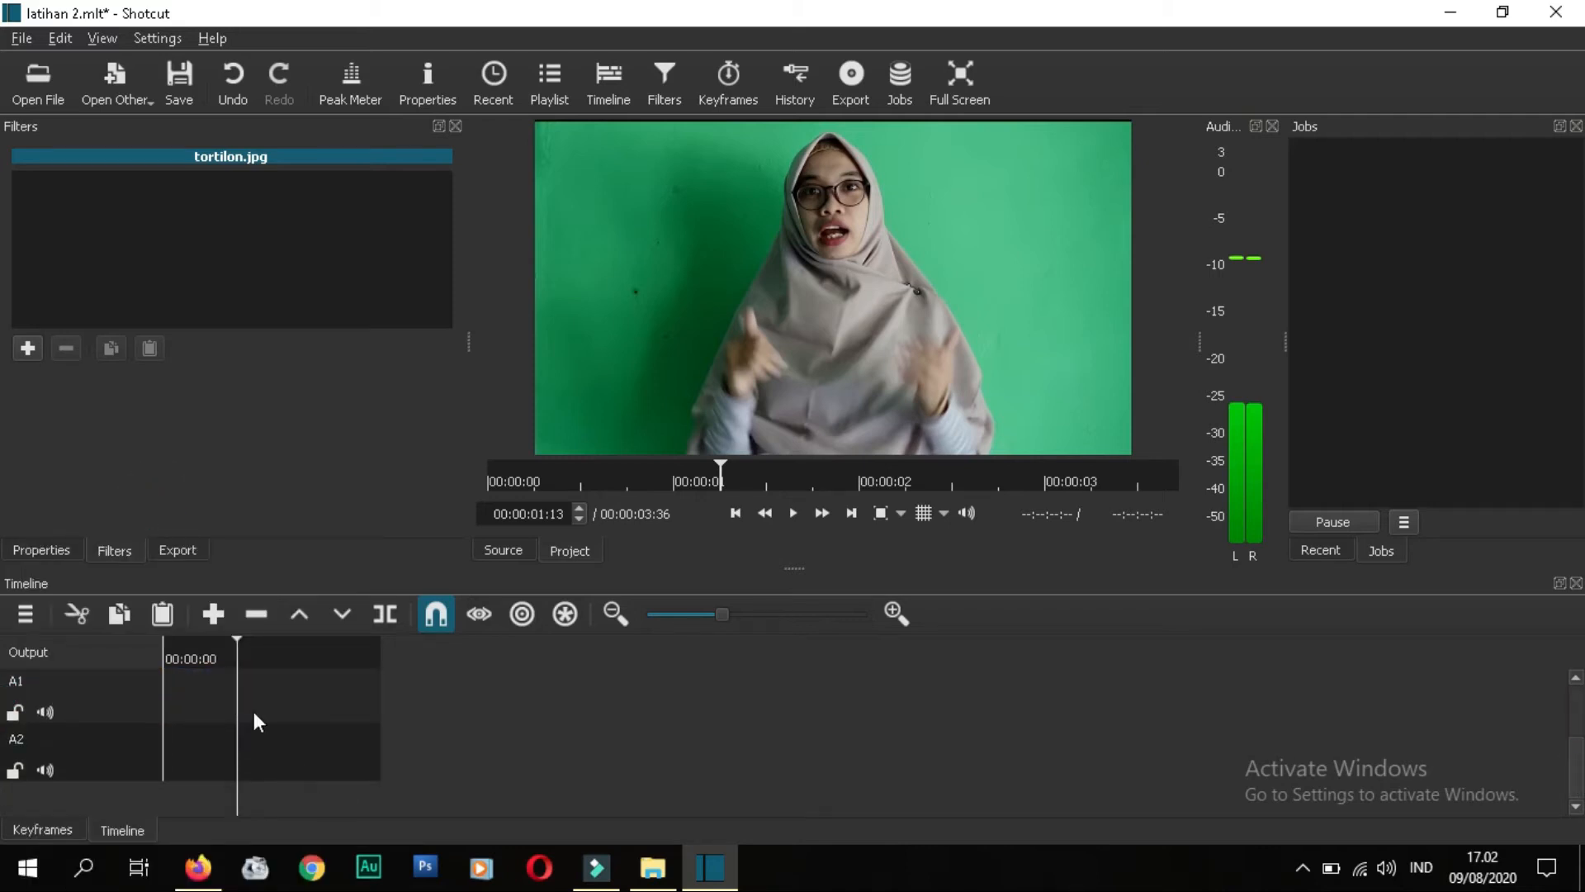
left_click(266, 762)
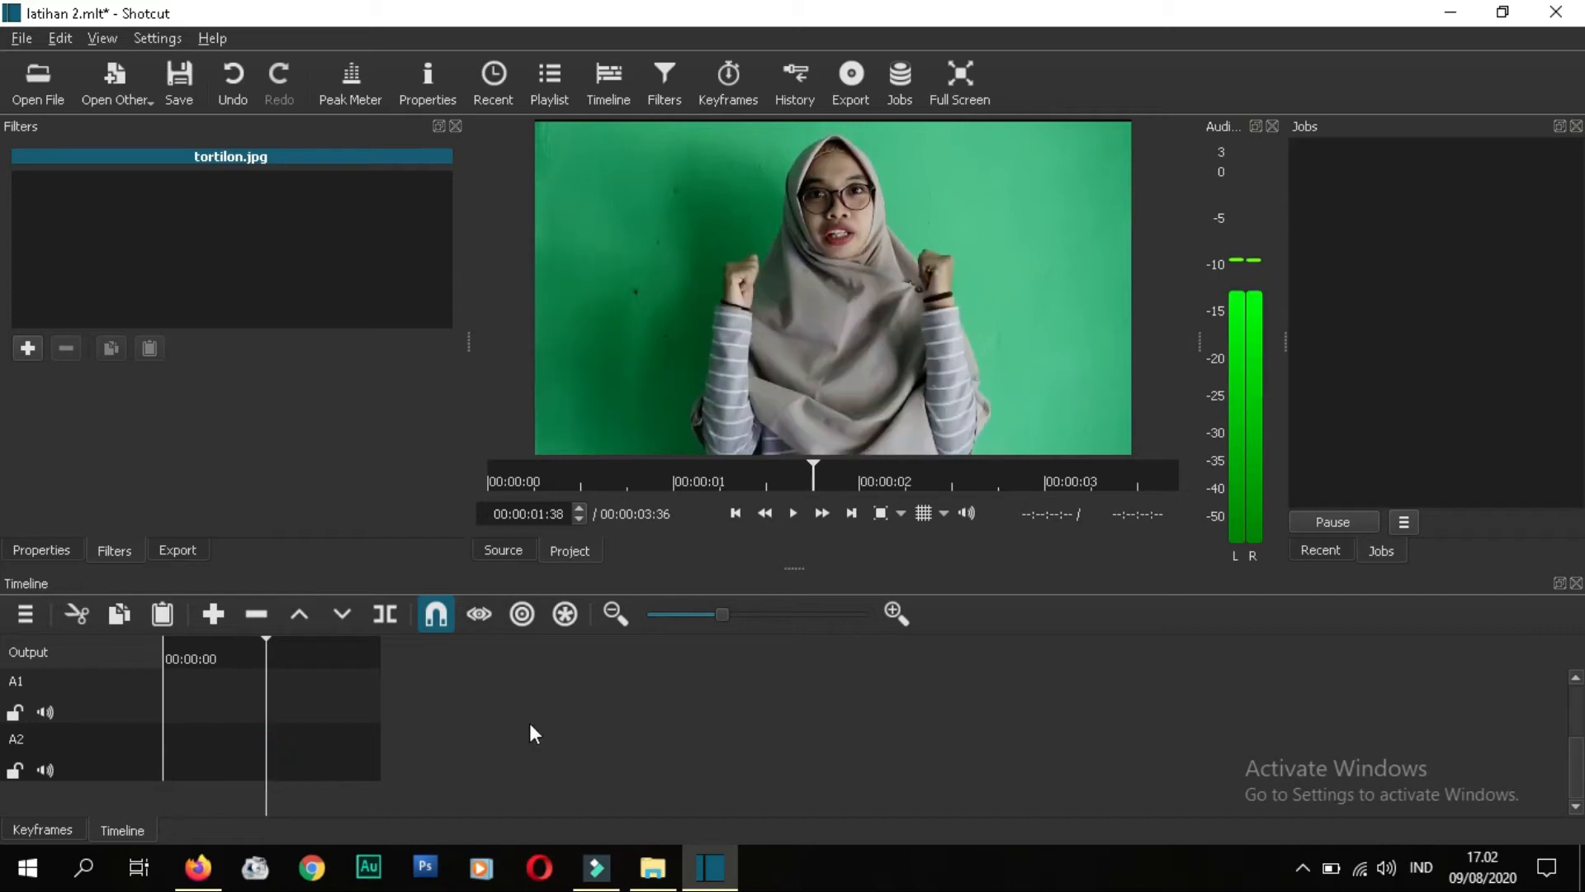
Step: Add a second video track above V1 and look over the stack of video and audio tracks
left_click_drag(1576, 758, 1581, 693)
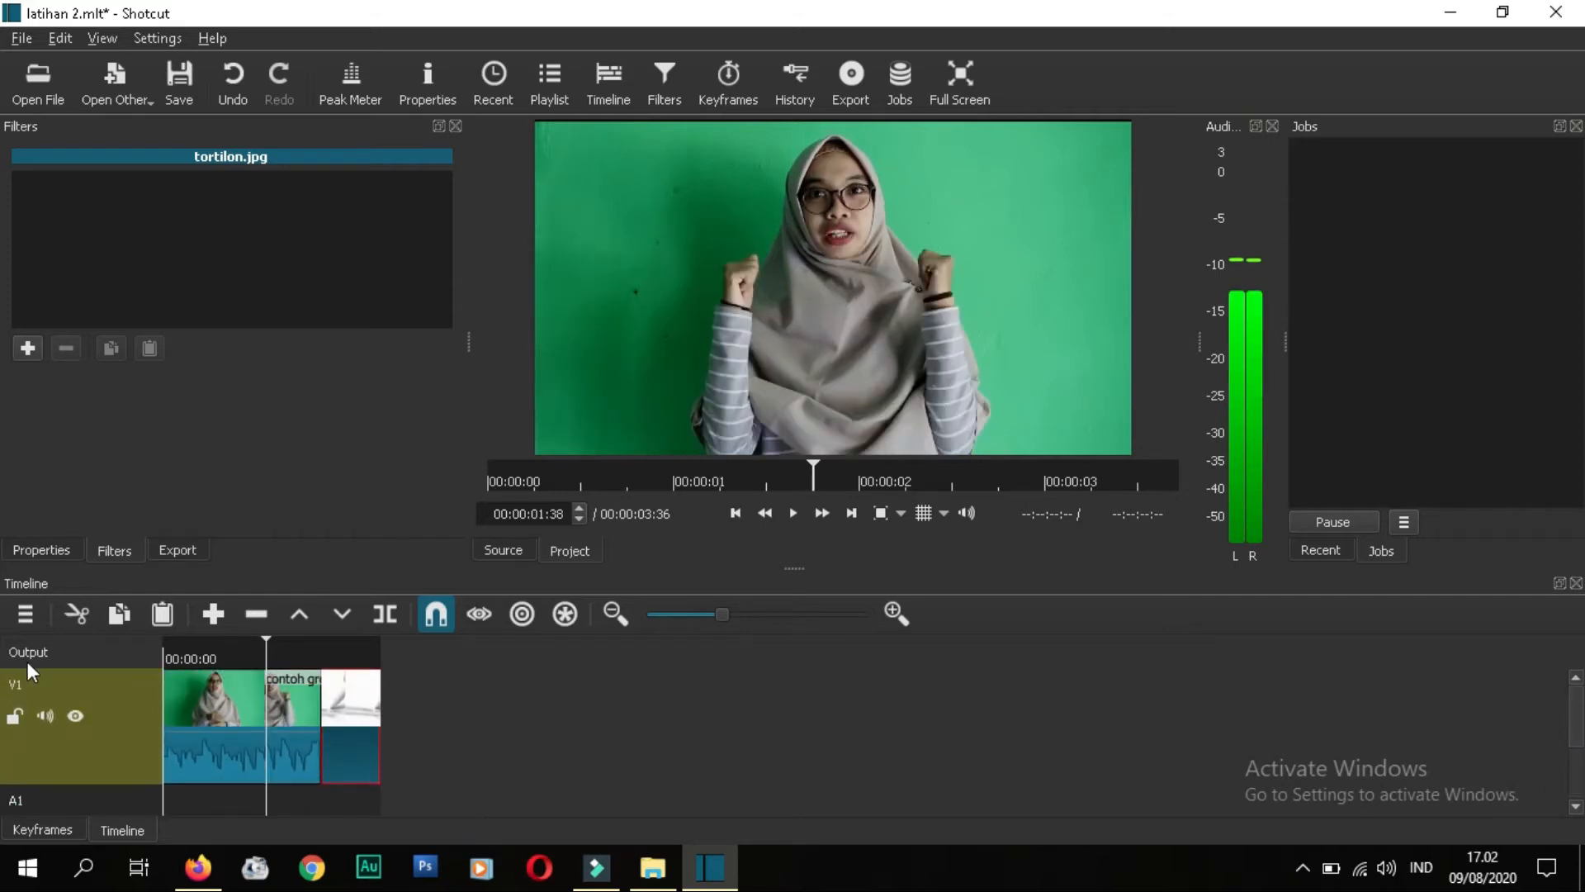
left_click(23, 614)
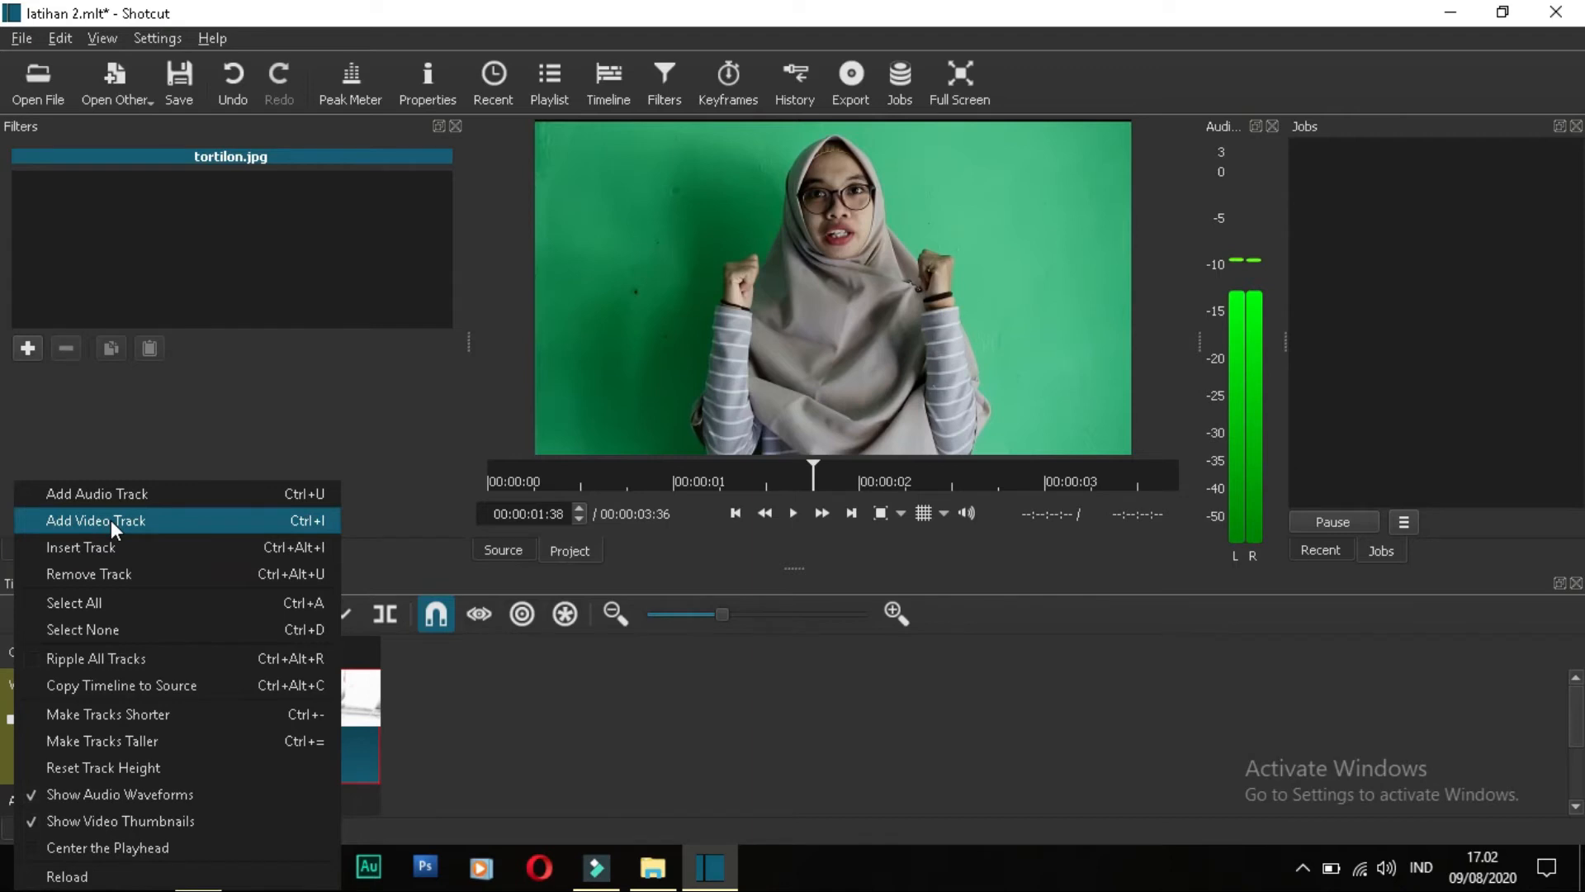
left_click(110, 520)
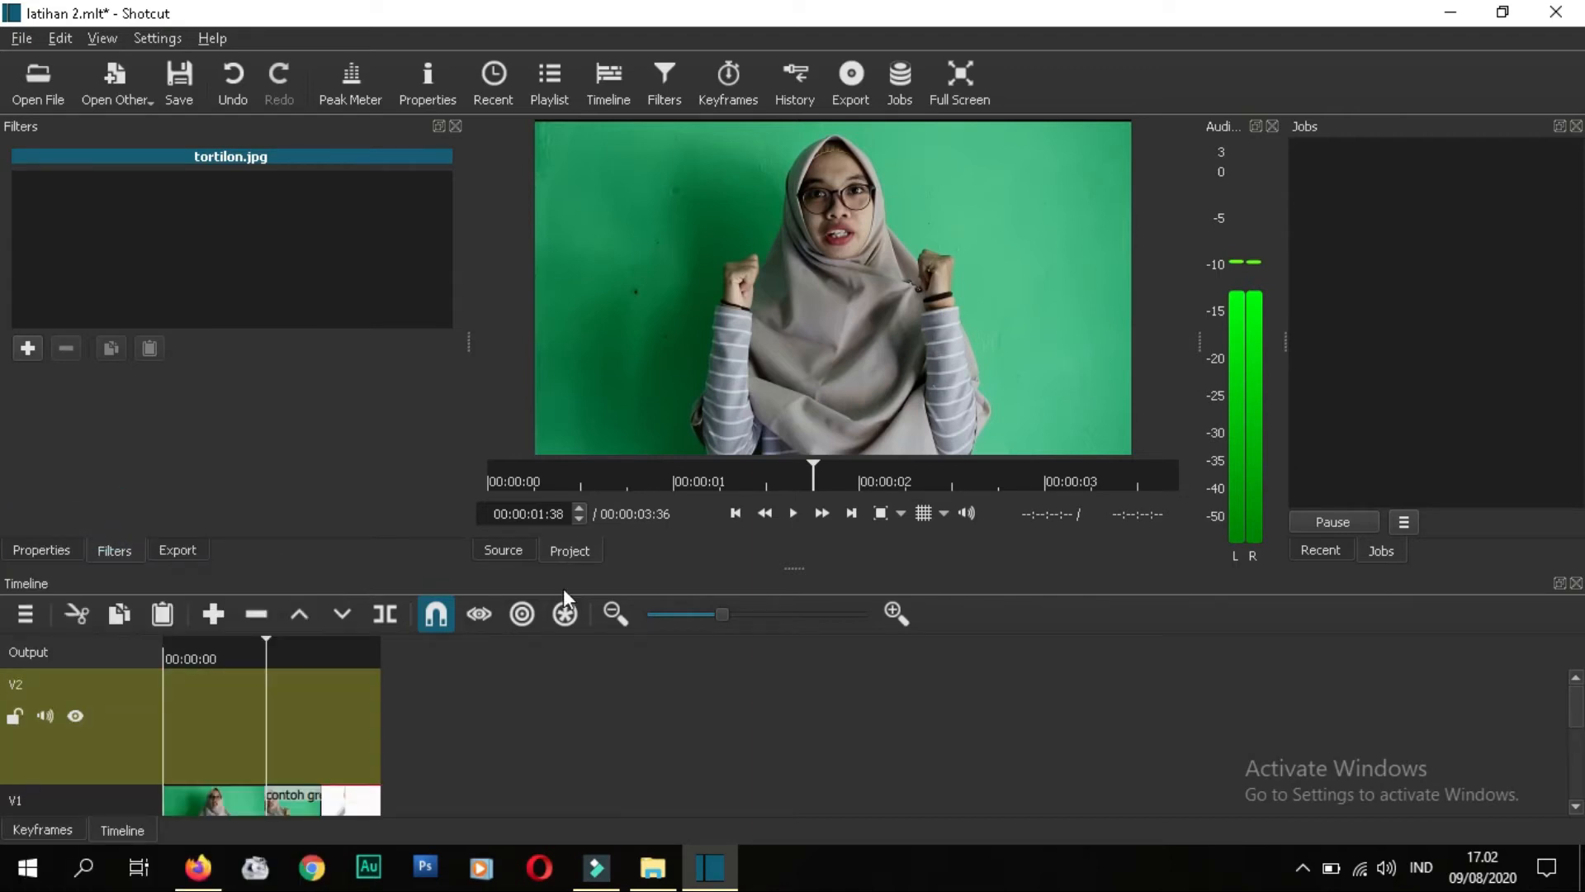
scroll(1, 743, "down", 3)
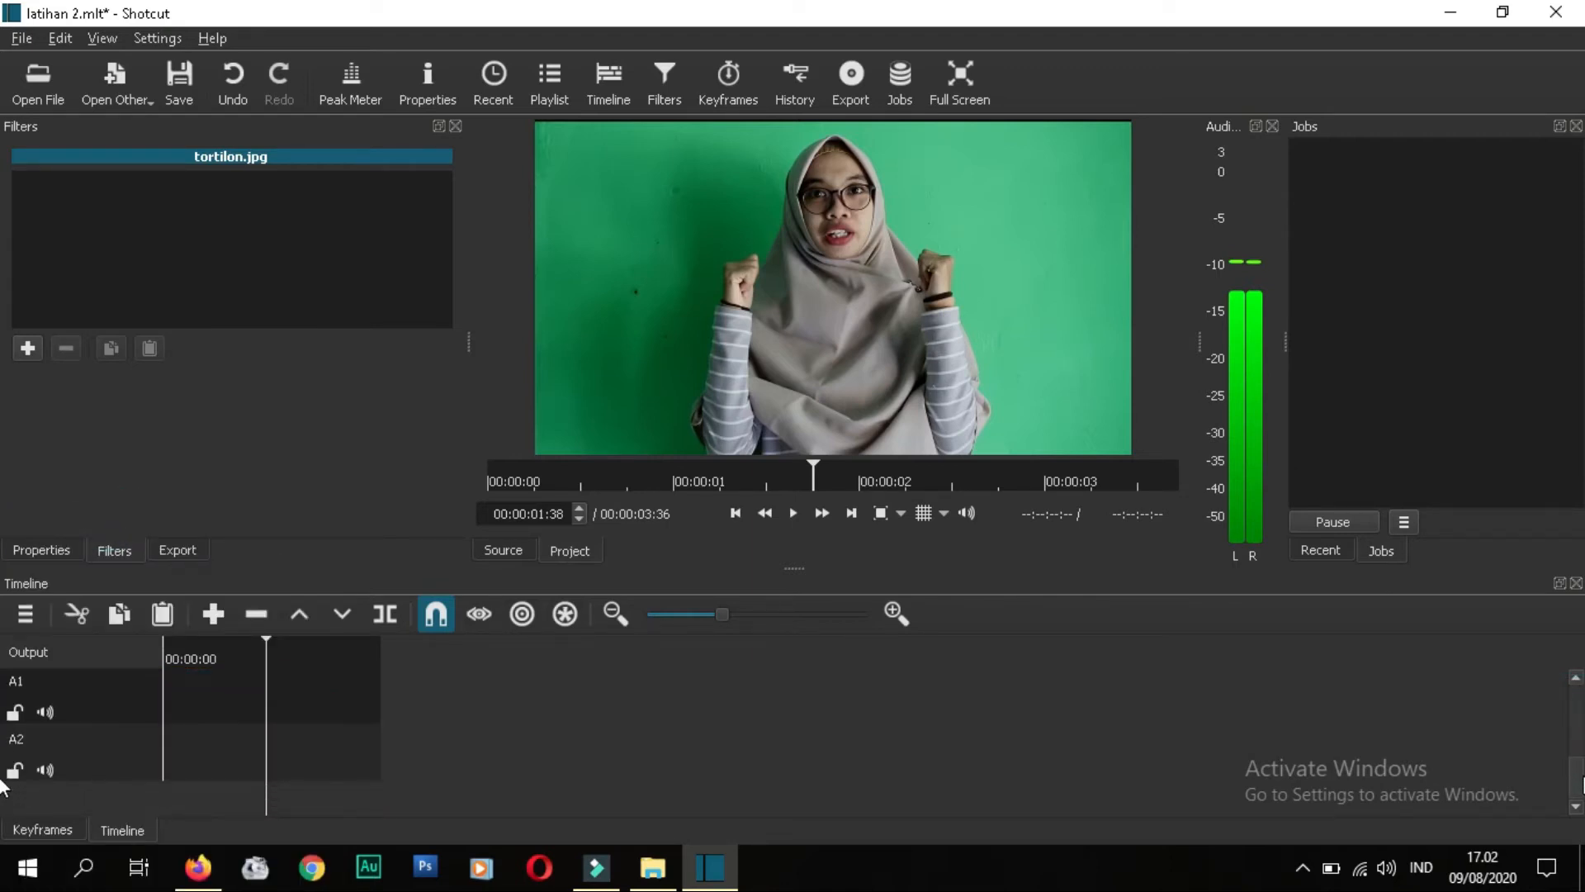
scroll(2, 743, "up", 2)
scroll(2, 735, "down", 1)
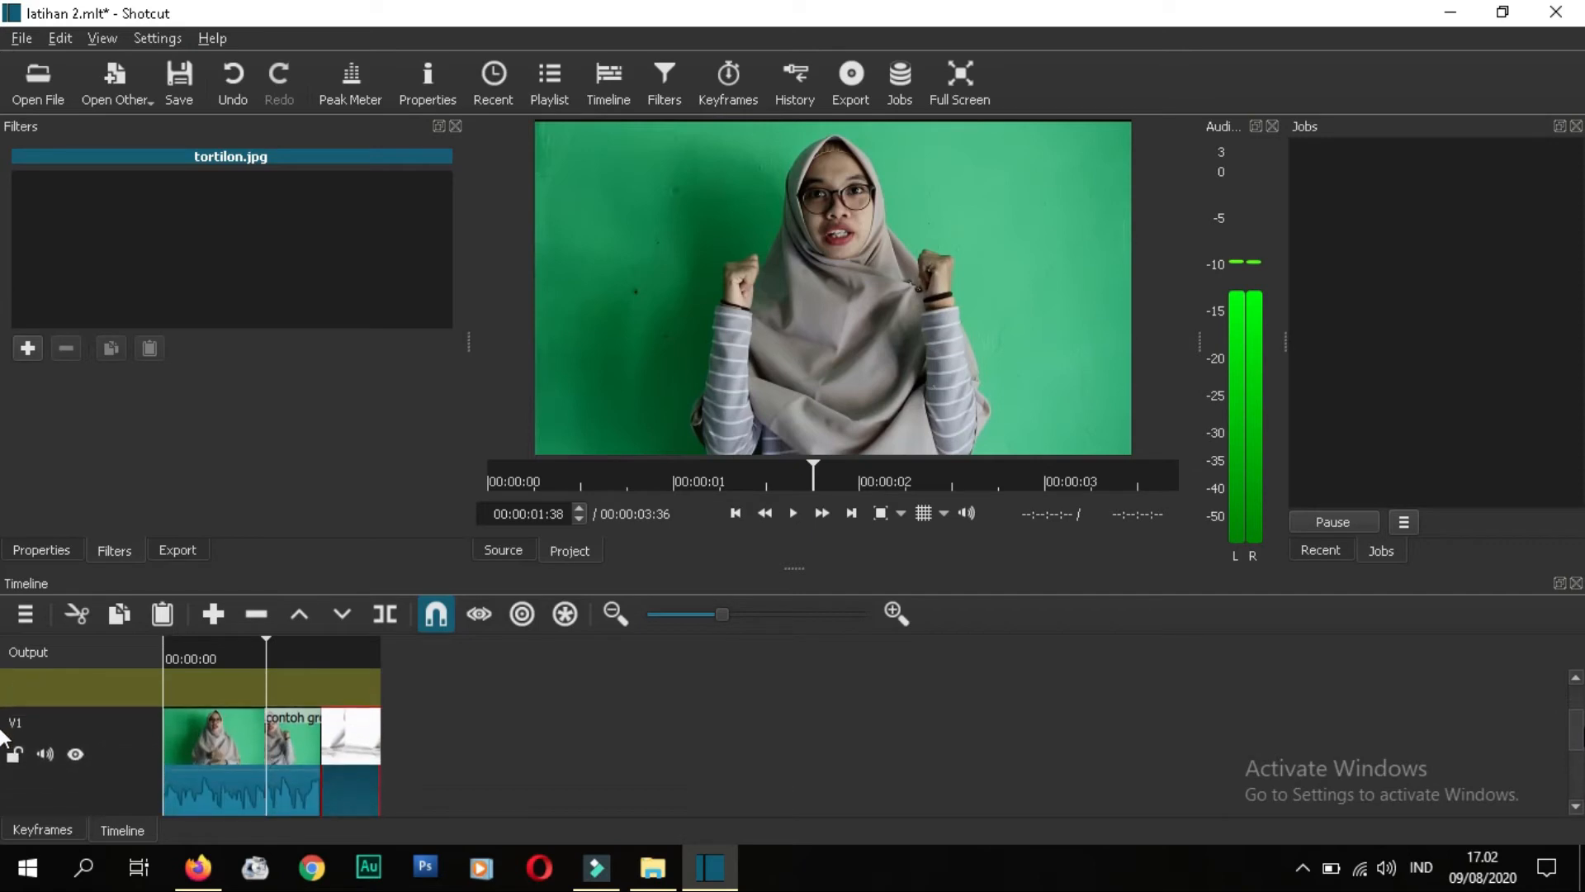
scroll(2, 723, "up", 1)
scroll(3, 718, "down", 3)
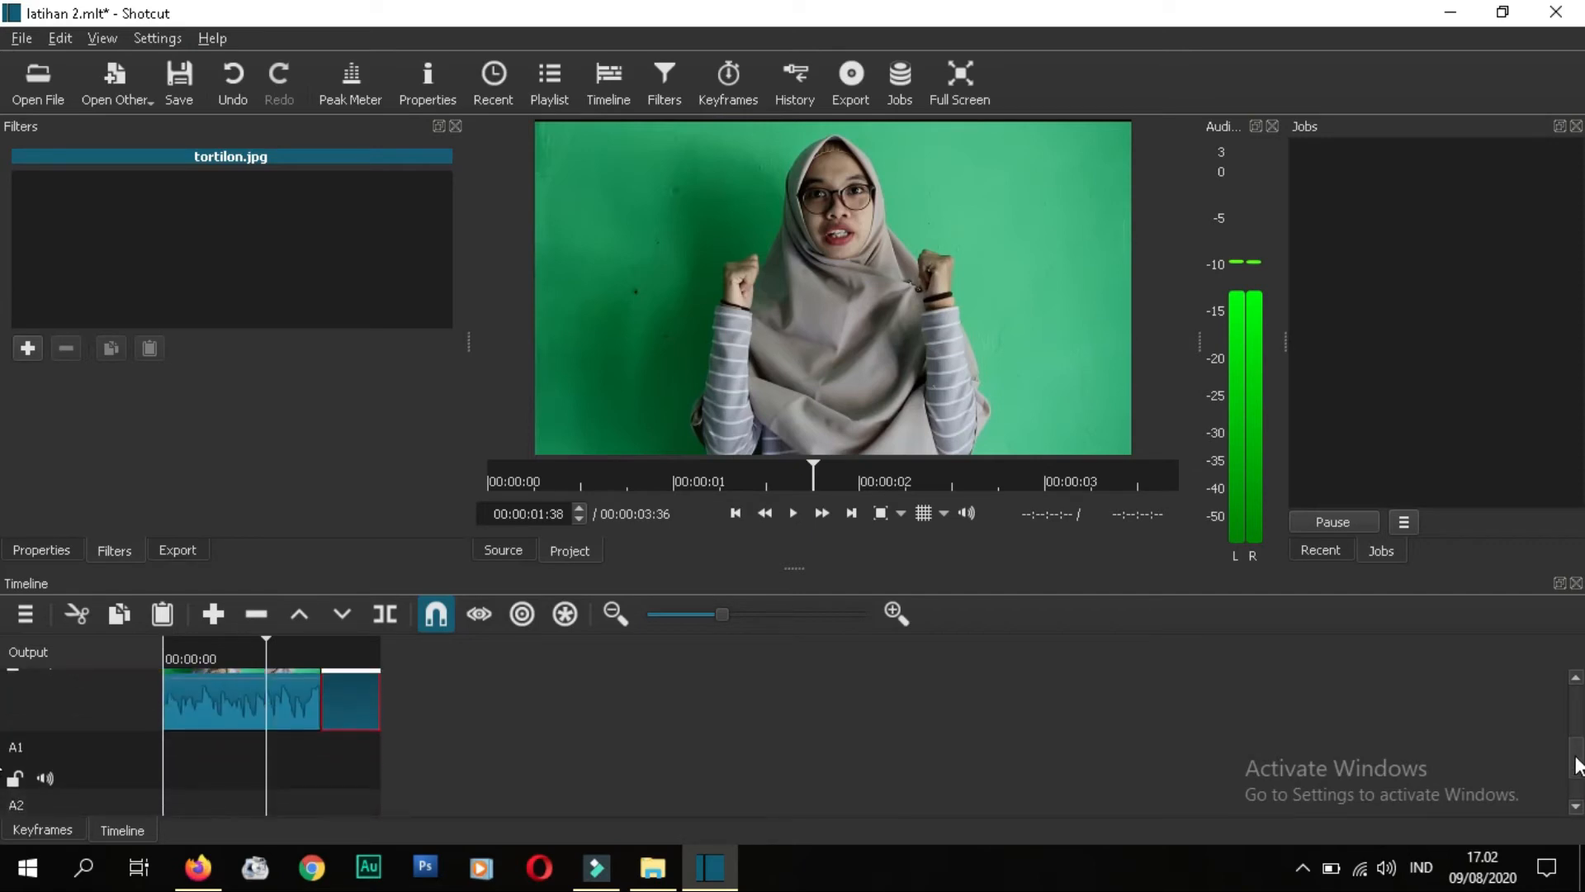
scroll(1574, 760, "down", 2)
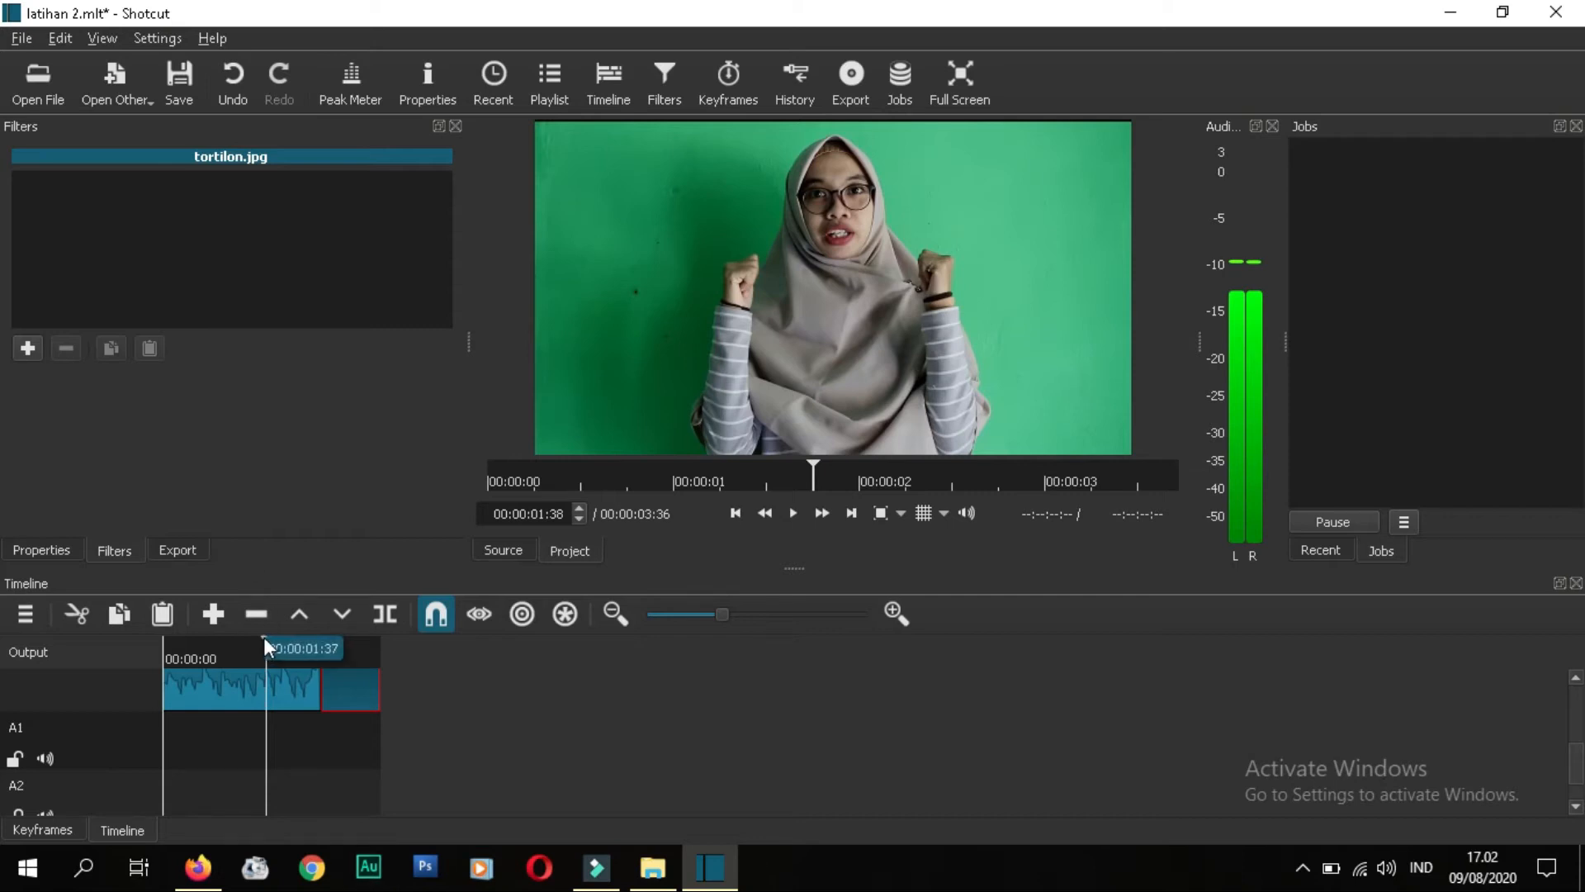
Step: Set the playhead at 00:00:00:41 and open the Mr_Pink MP3 from the konten folder
left_click_drag(266, 638, 211, 636)
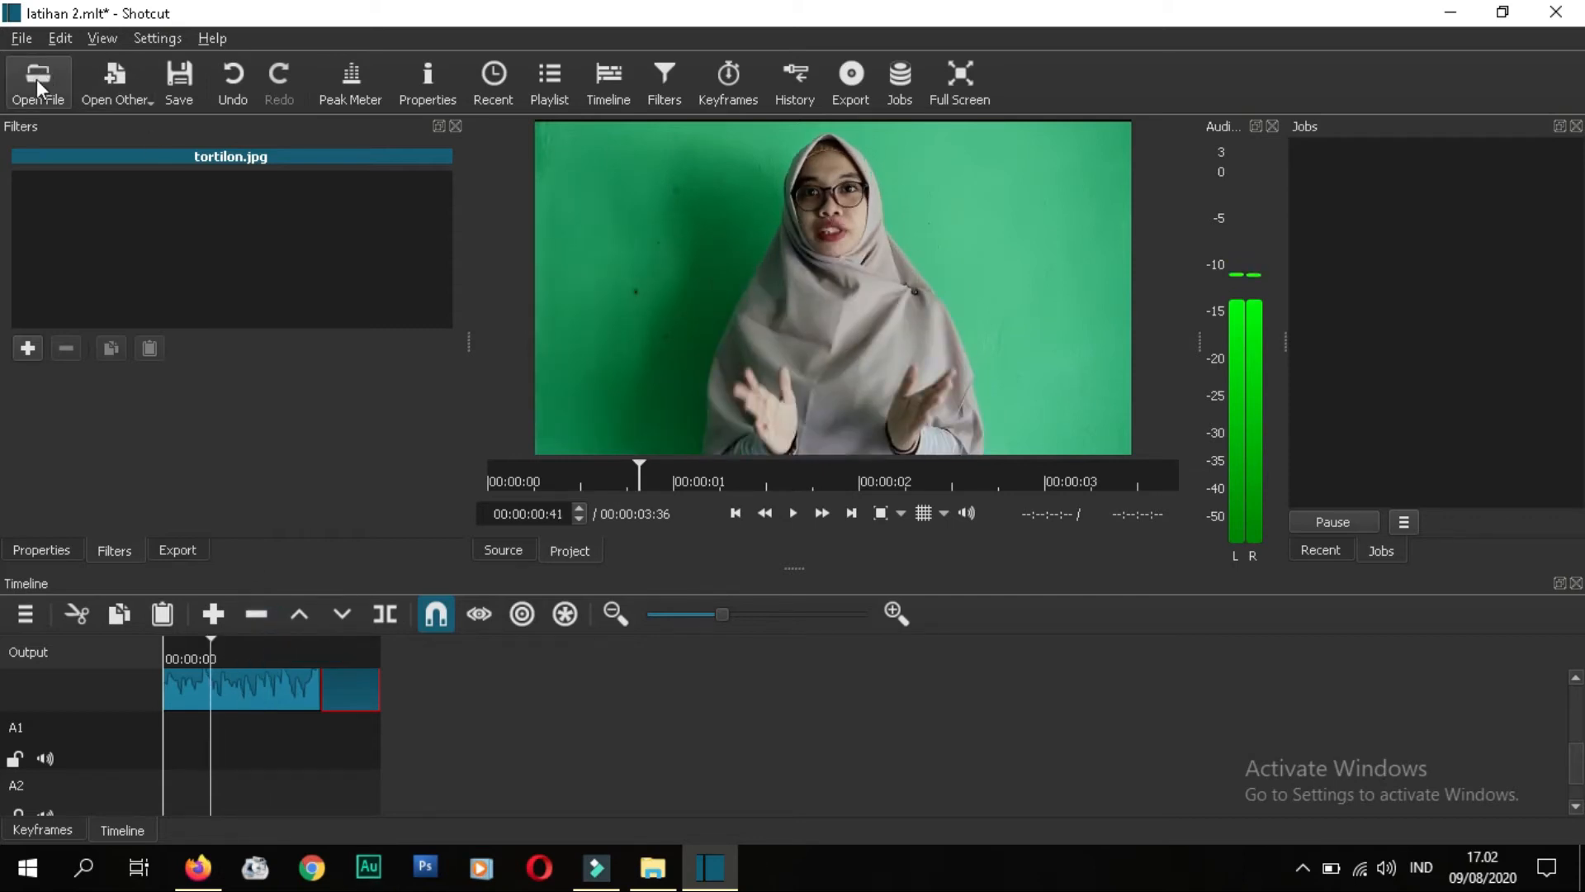
left_click(36, 79)
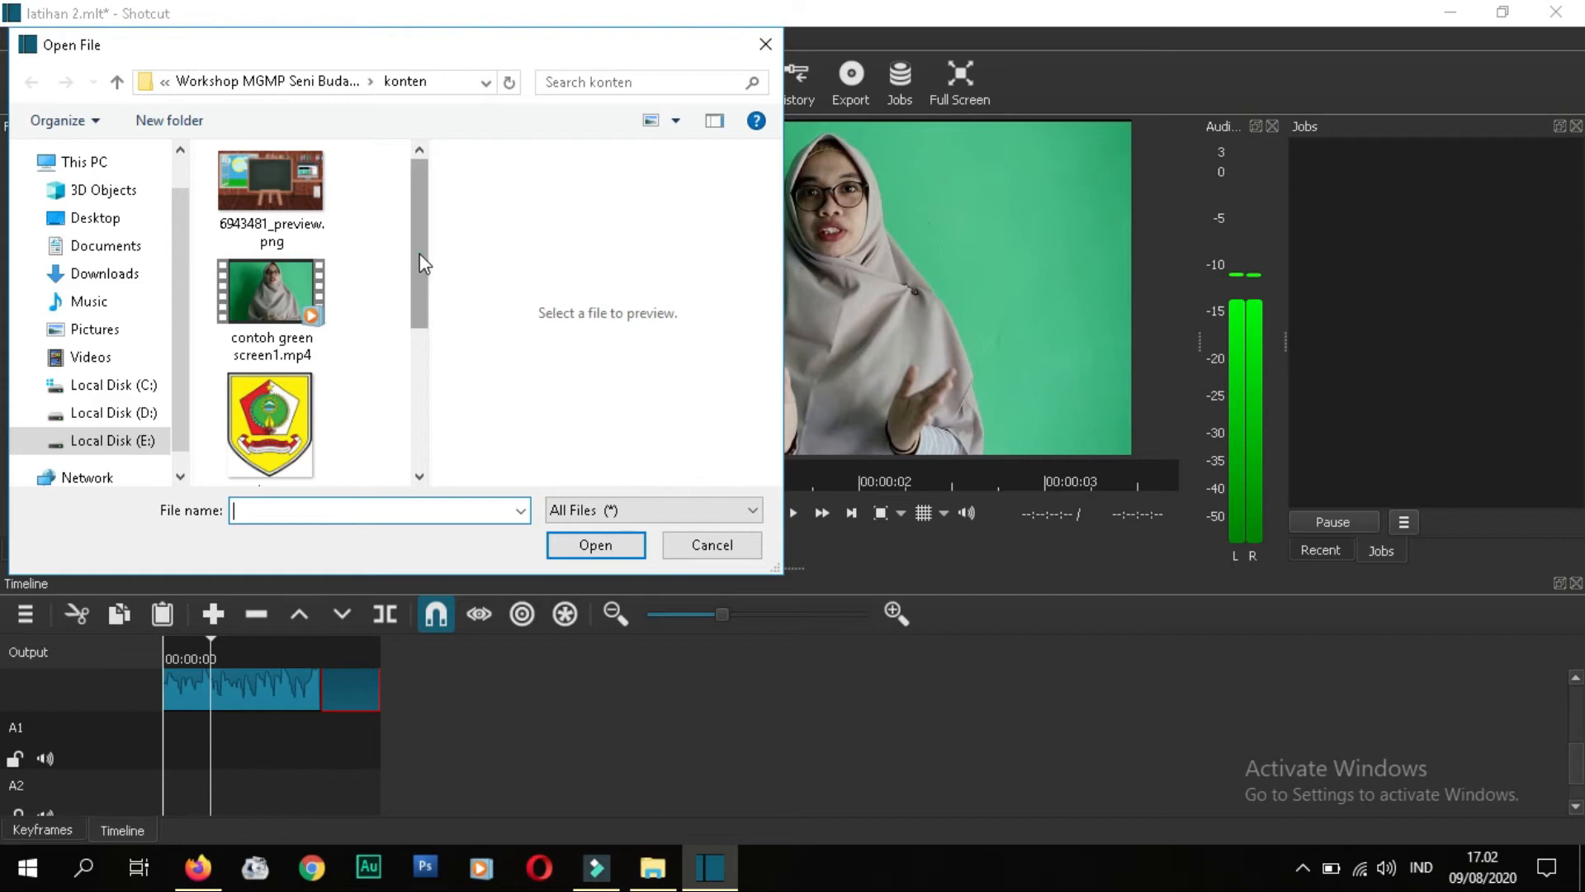
left_click_drag(421, 263, 424, 435)
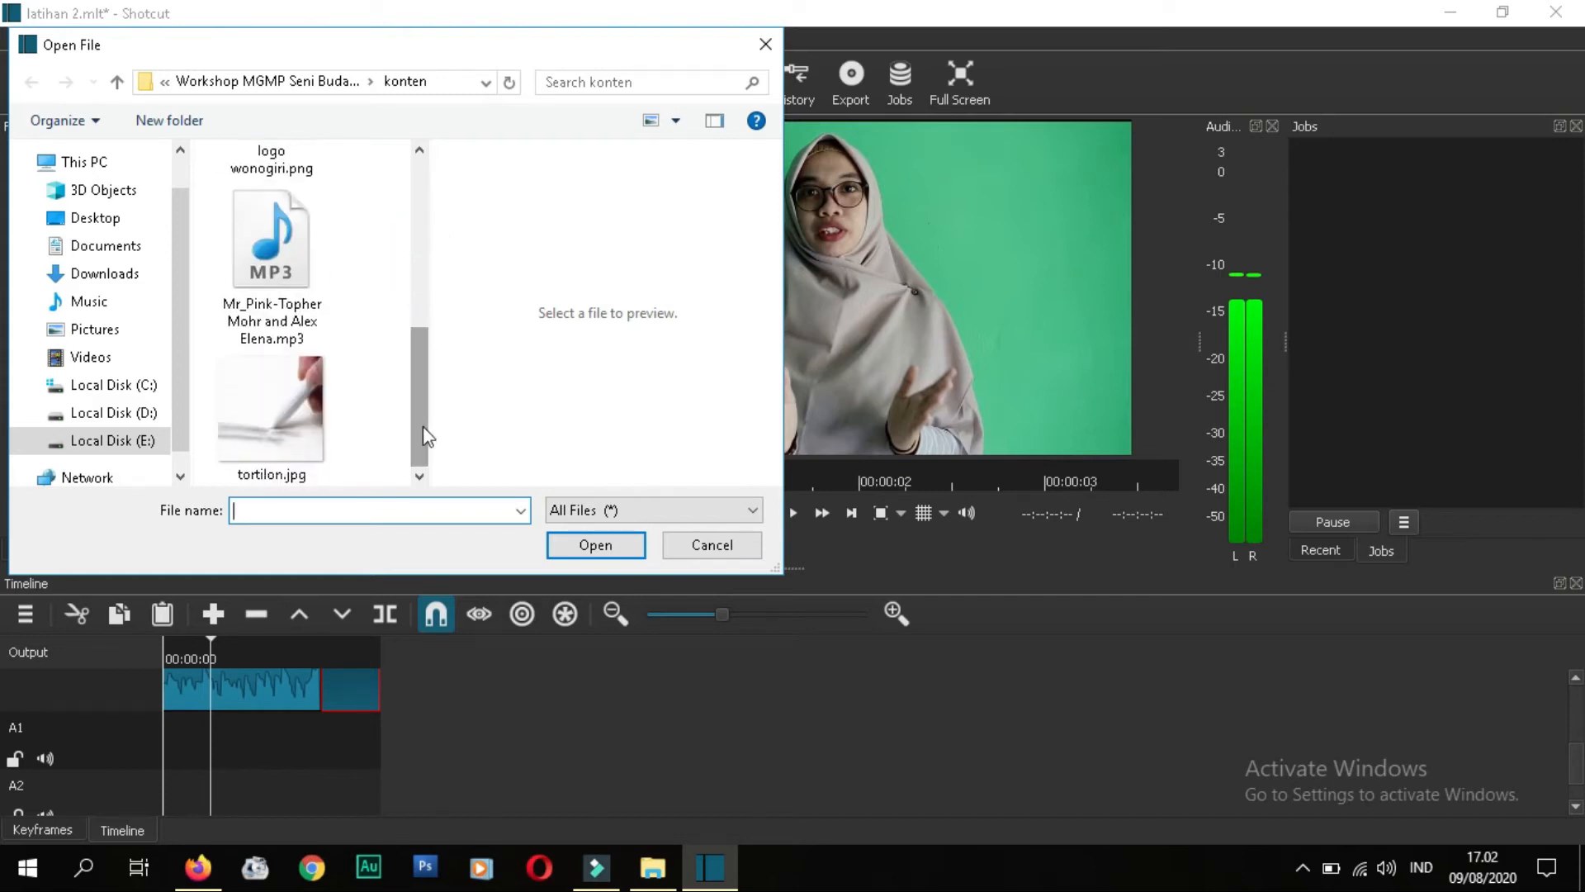
left_click(268, 269)
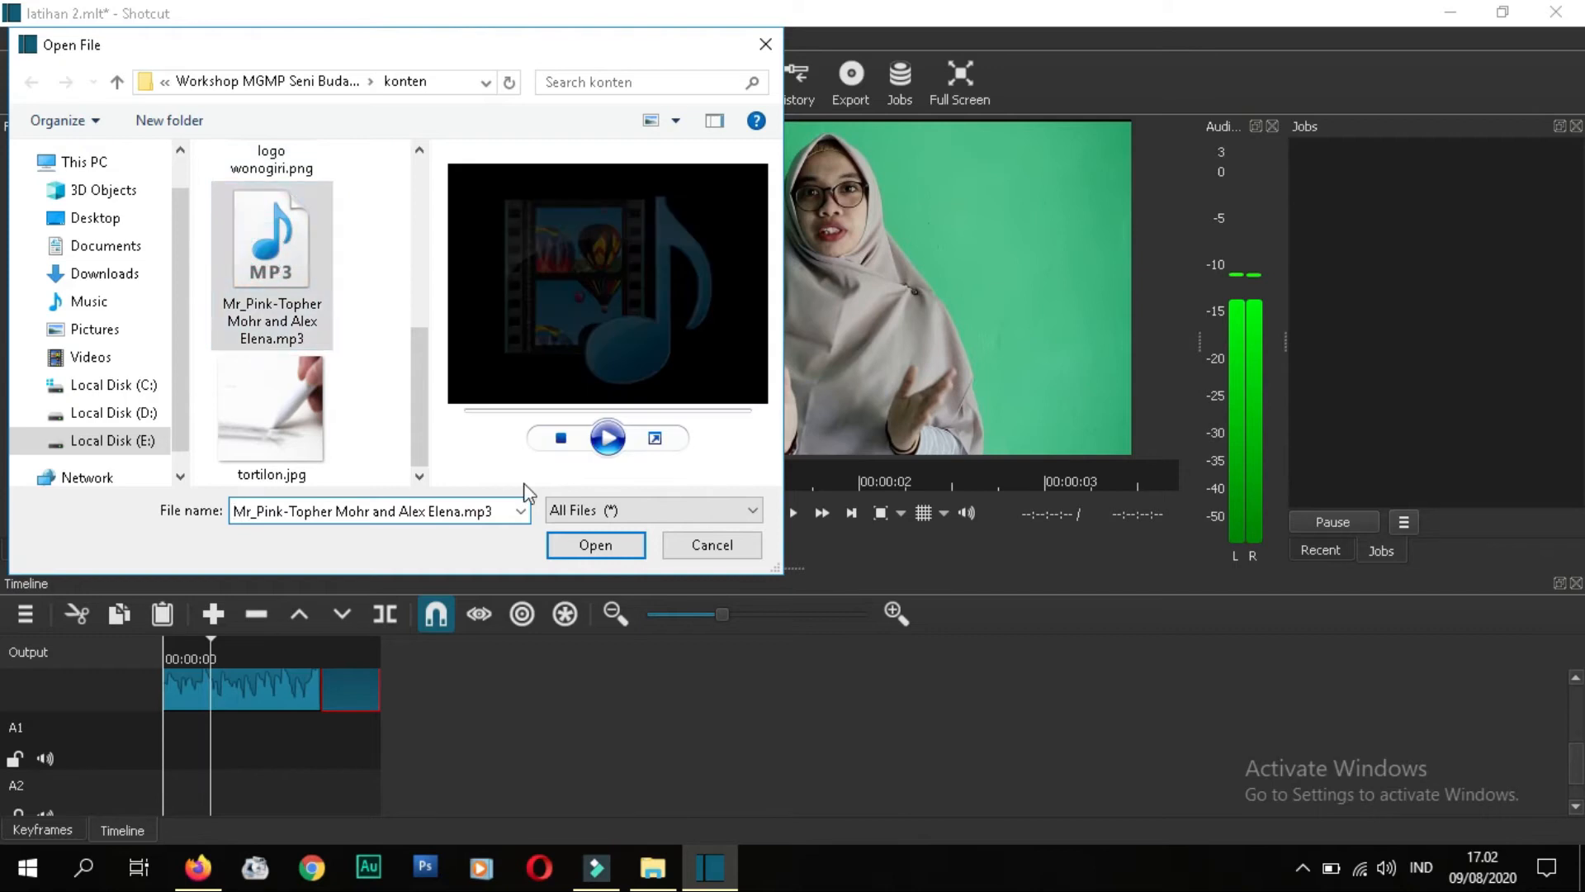
left_click(594, 544)
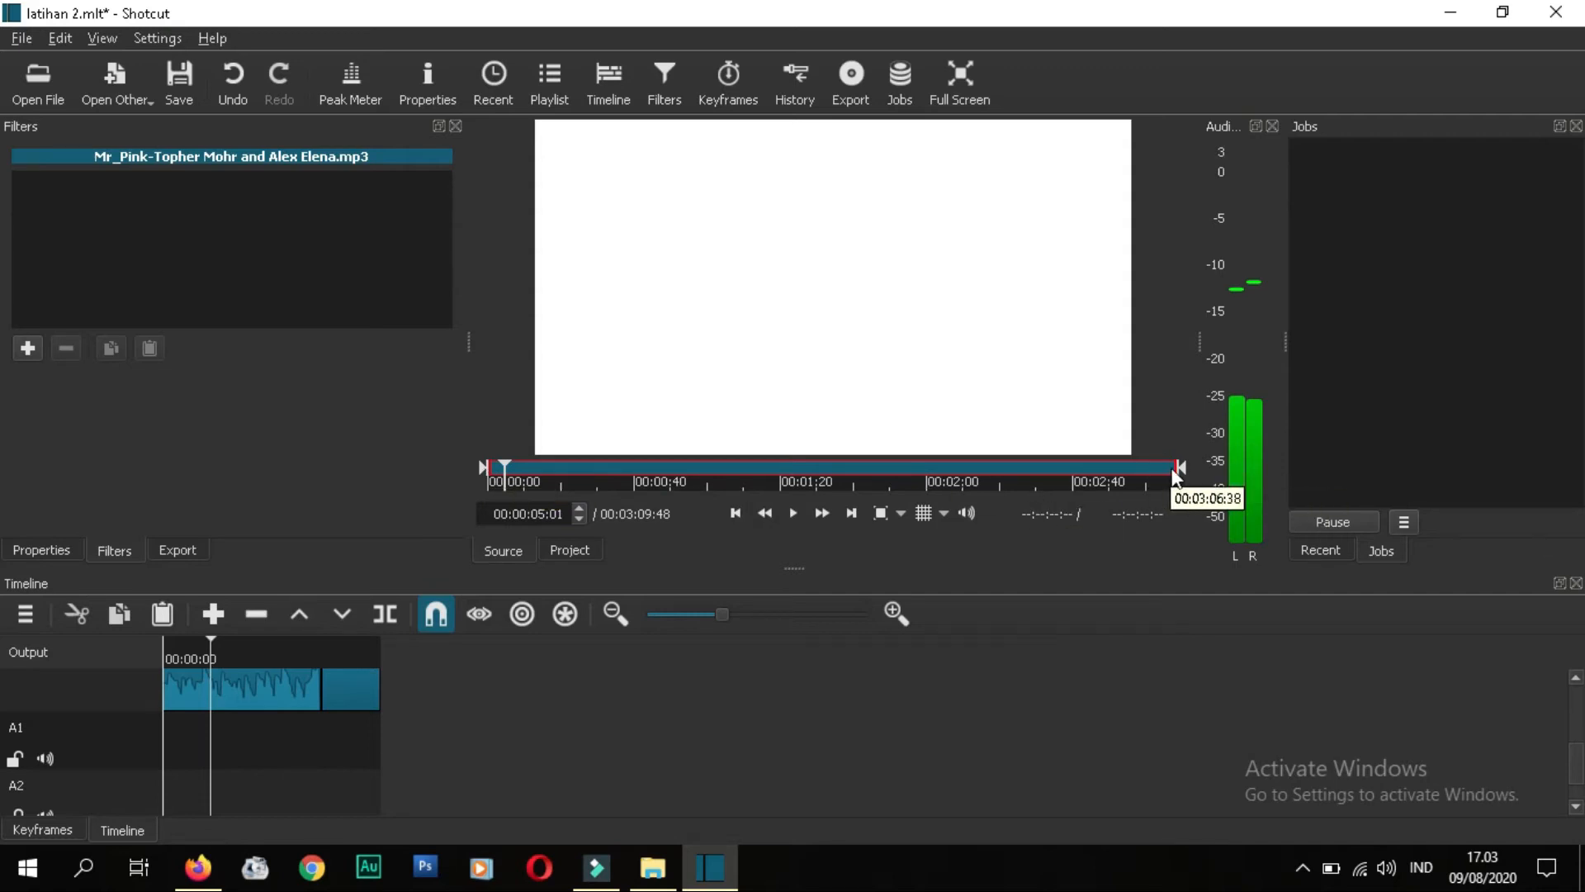
Step: Place the full-length Mr_Pink MP3 on audio track A1 at the start of the timeline
mouse_move(1179, 467)
left_mouse_down()
mouse_move(677, 469)
mouse_move(1205, 448)
left_mouse_up()
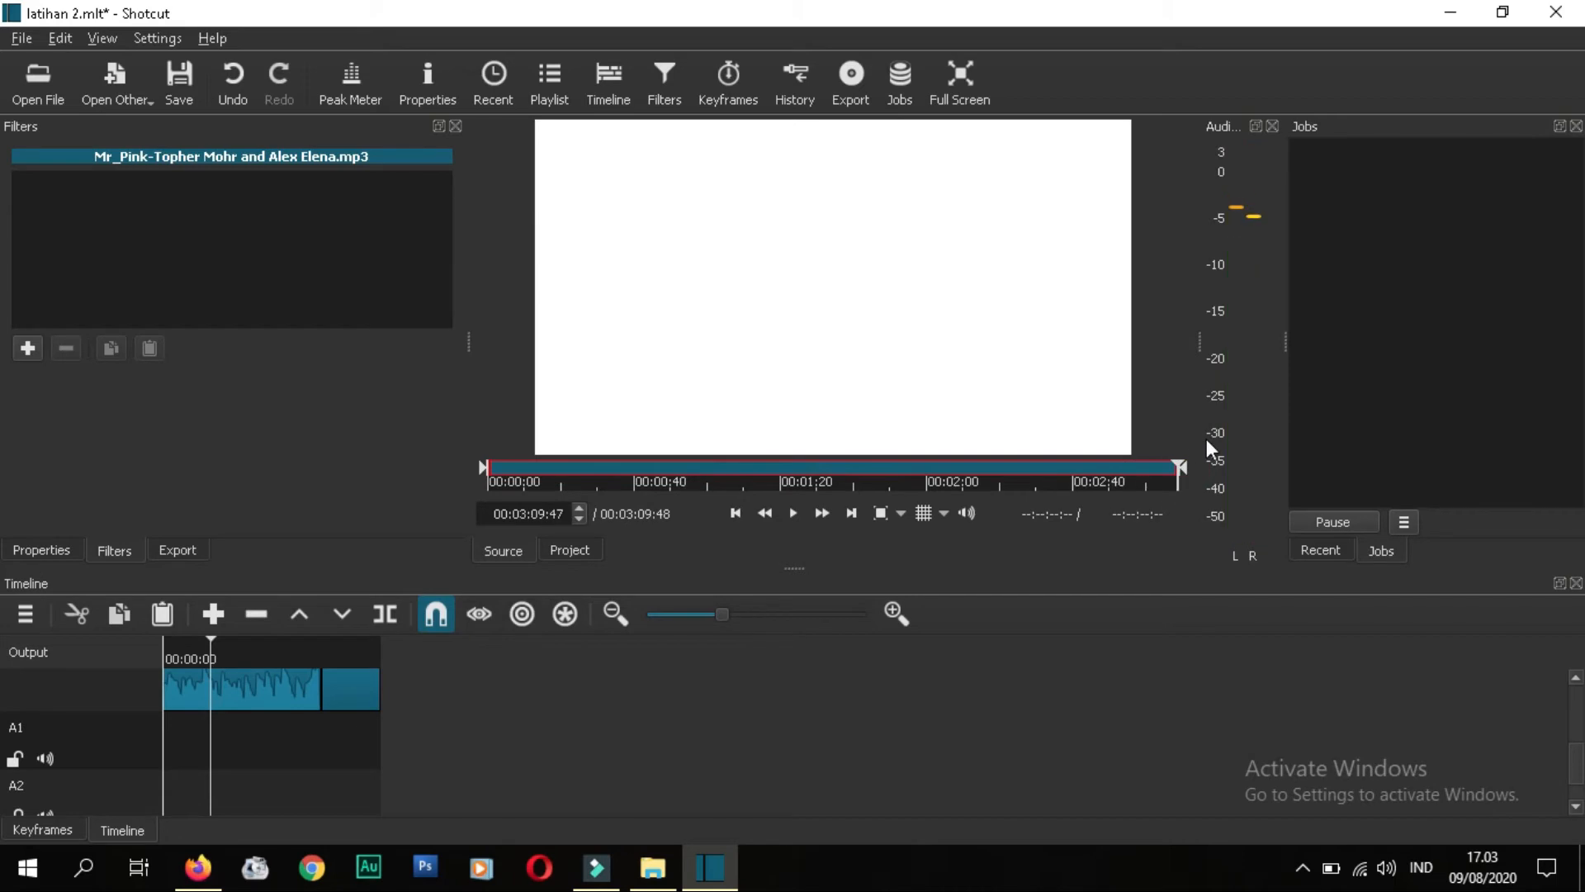
left_click_drag(653, 232, 170, 735)
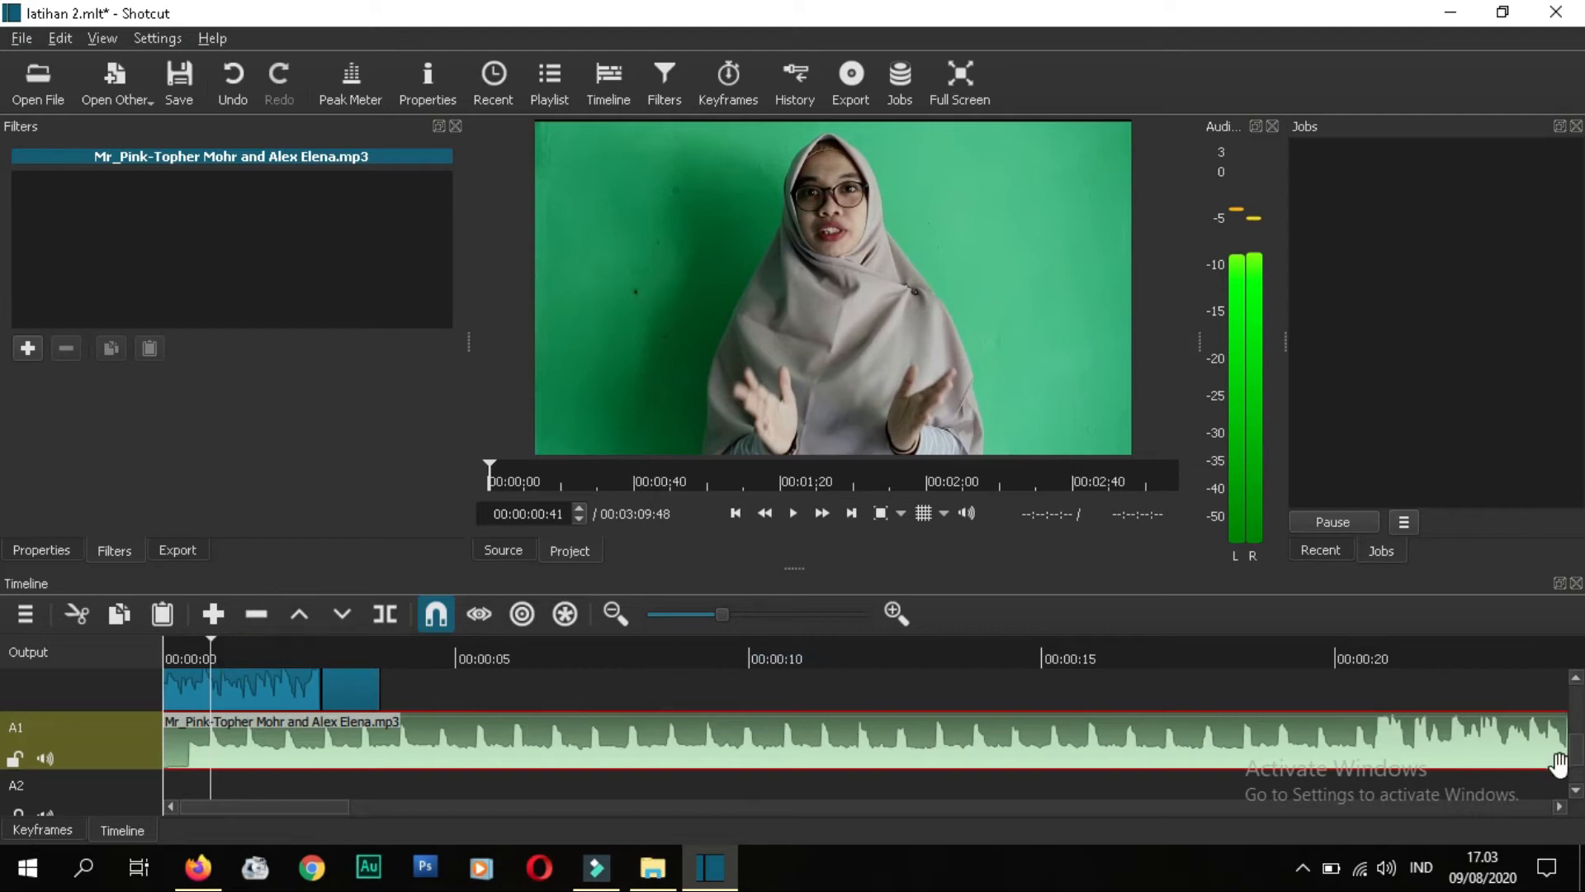
scroll(4, 759, "down", 2)
scroll(4, 751, "up", 3)
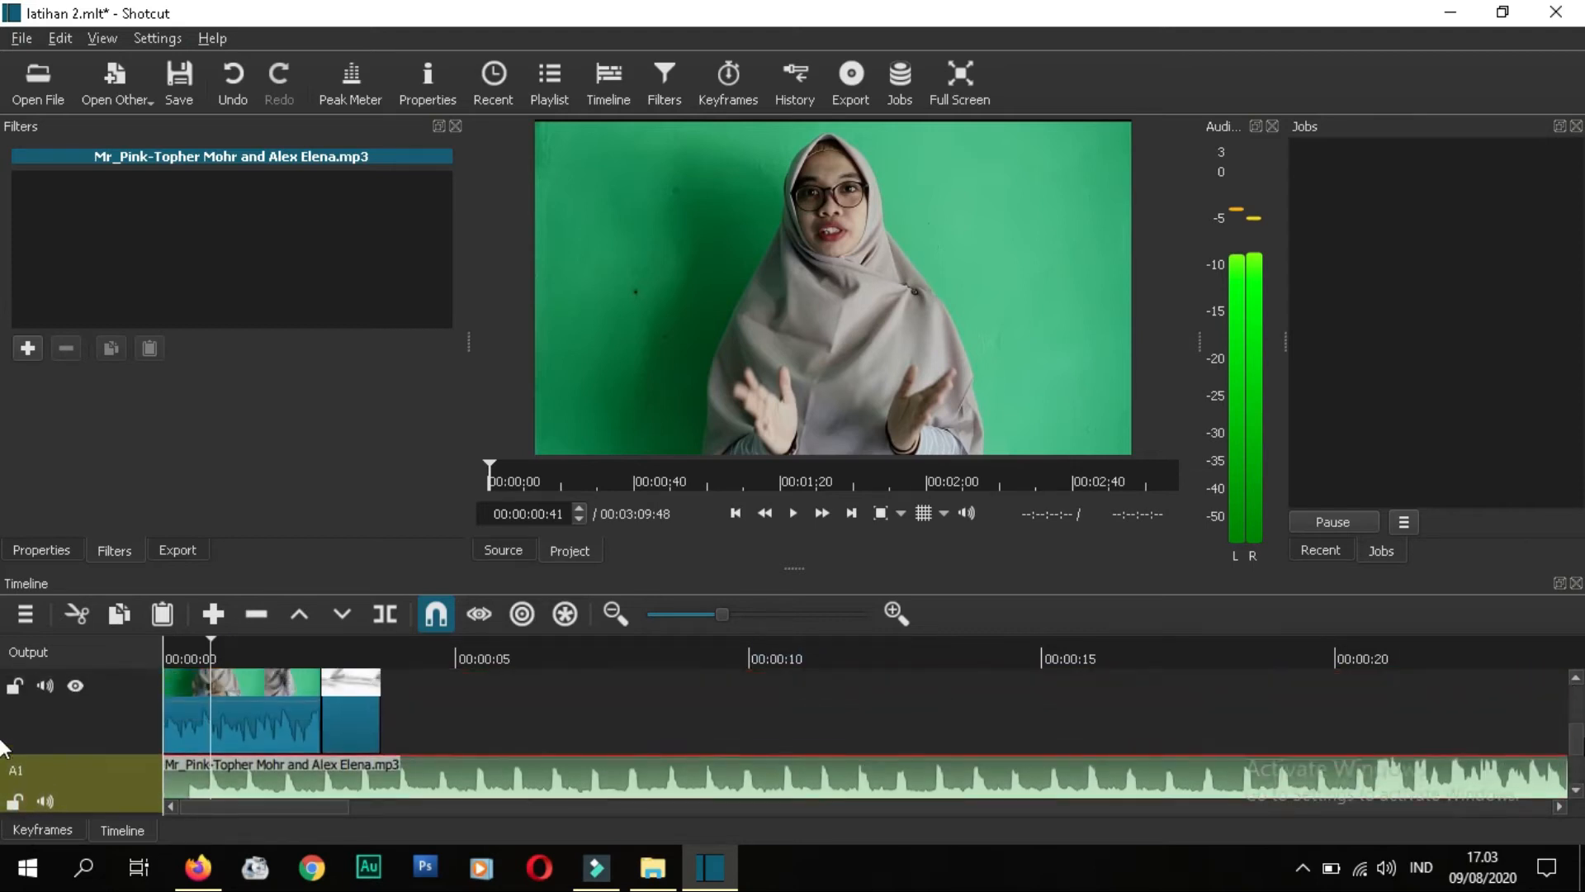
scroll(3, 747, "down", 2)
scroll(4, 753, "up", 1)
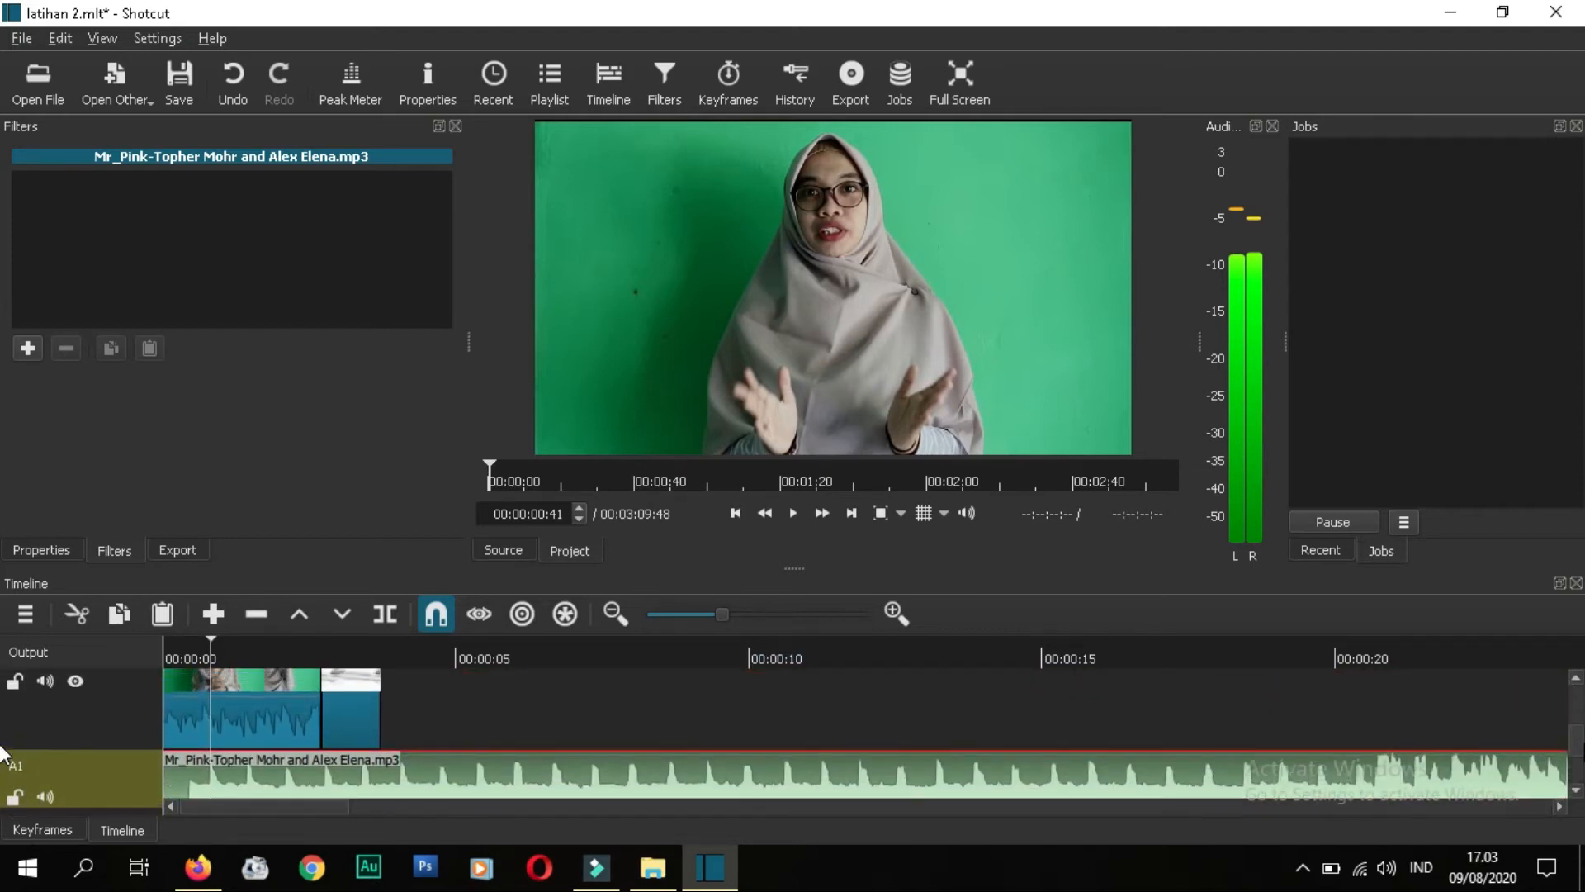
scroll(3, 751, "up", 1)
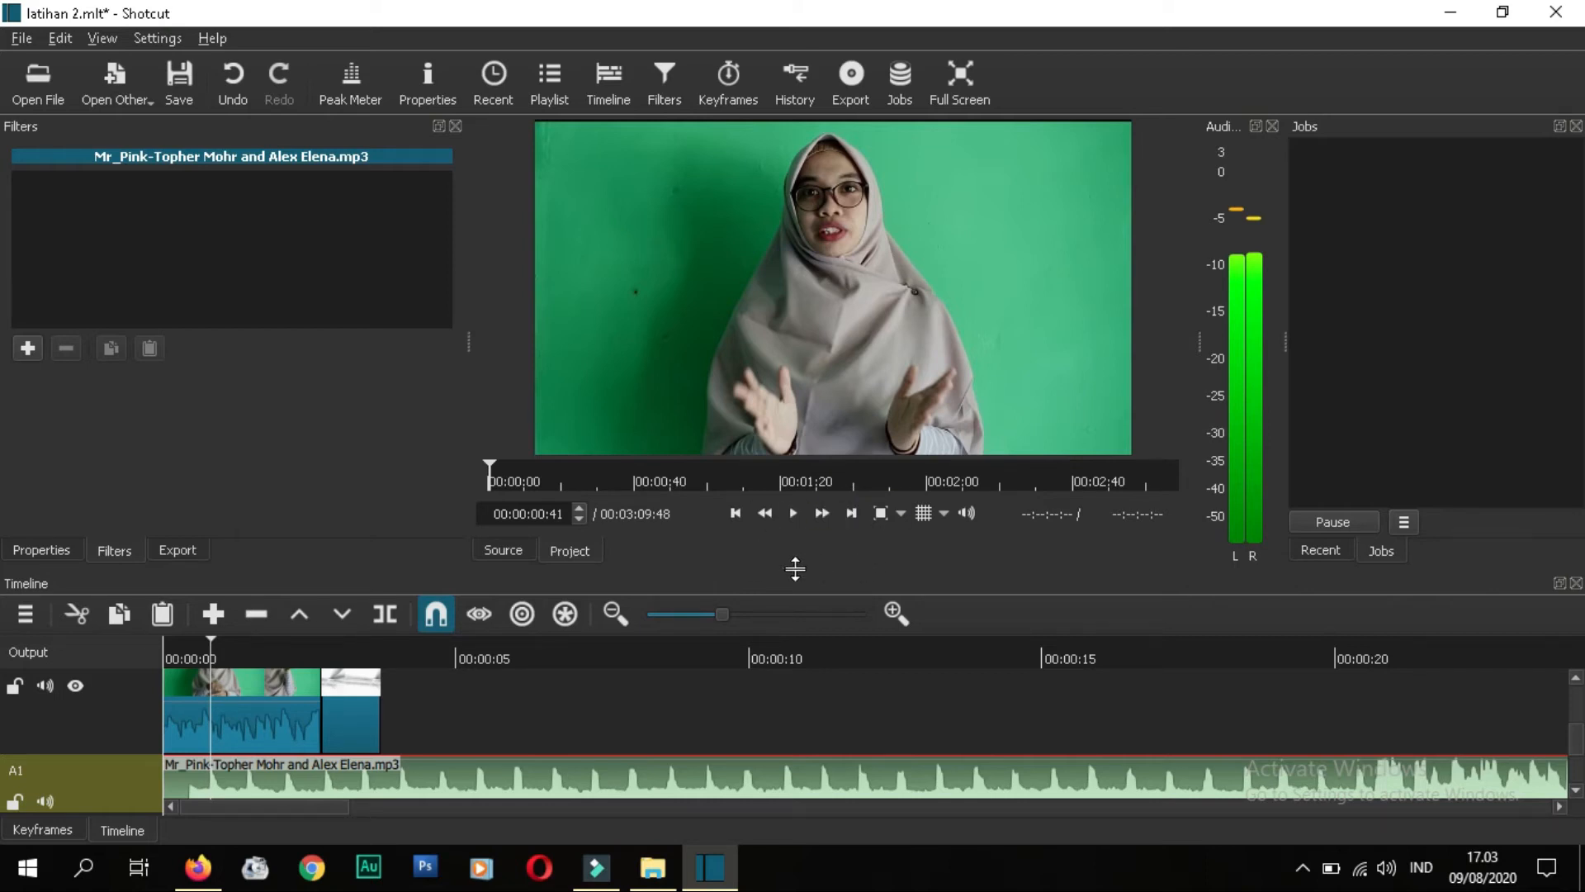
Step: Enlarge the timeline area and bring tracks V1 and A1 into view together
left_click_drag(795, 568, 799, 434)
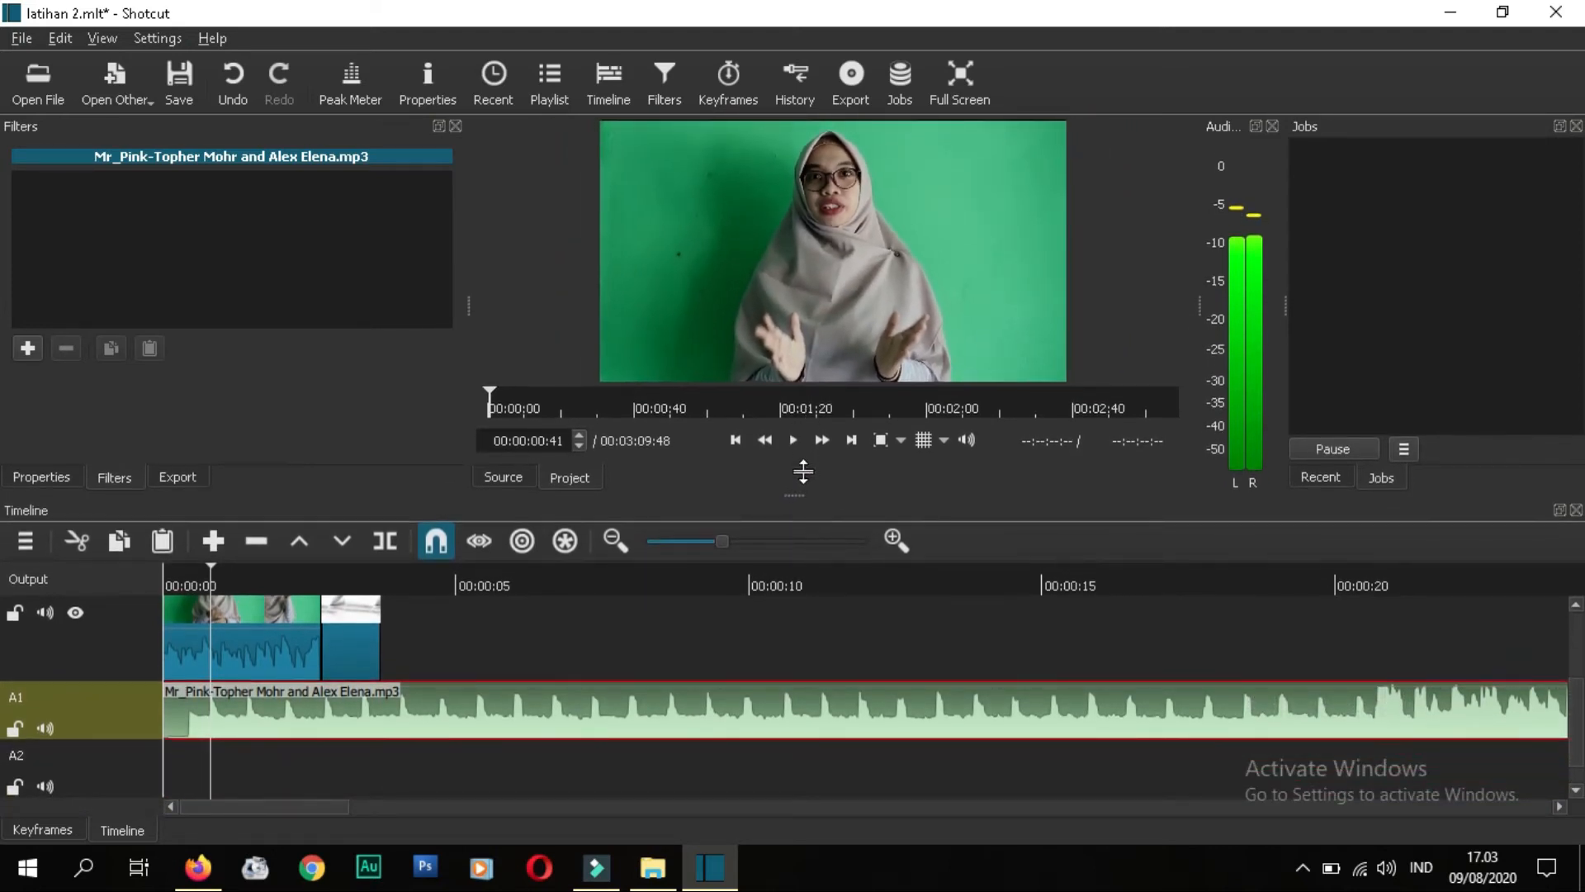
scroll(1580, 755, "up", 3)
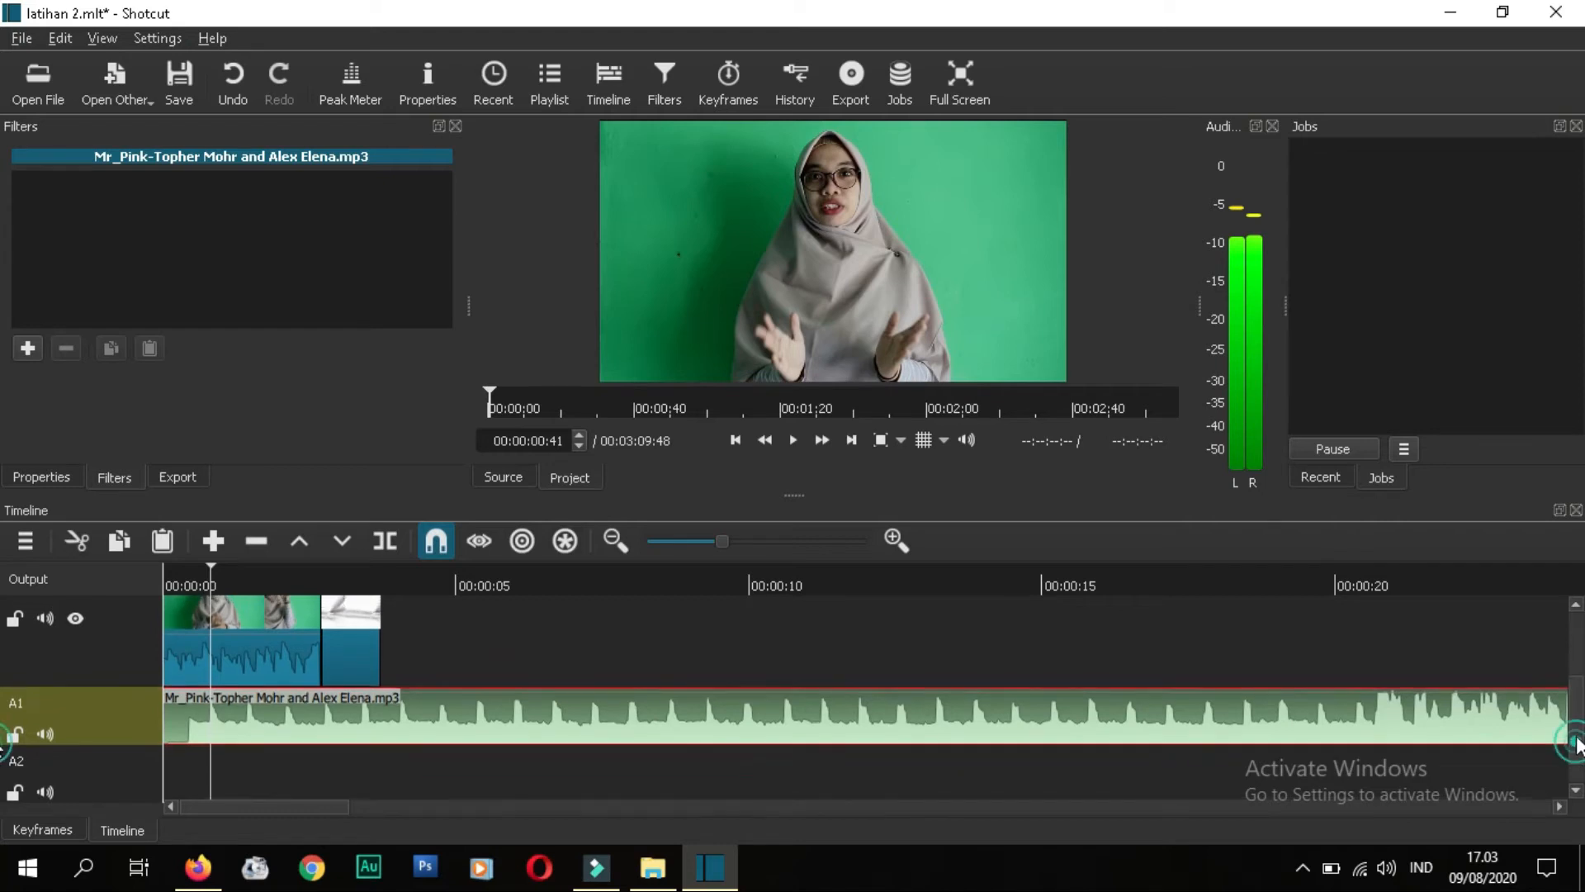
scroll(4, 689, "down", 2)
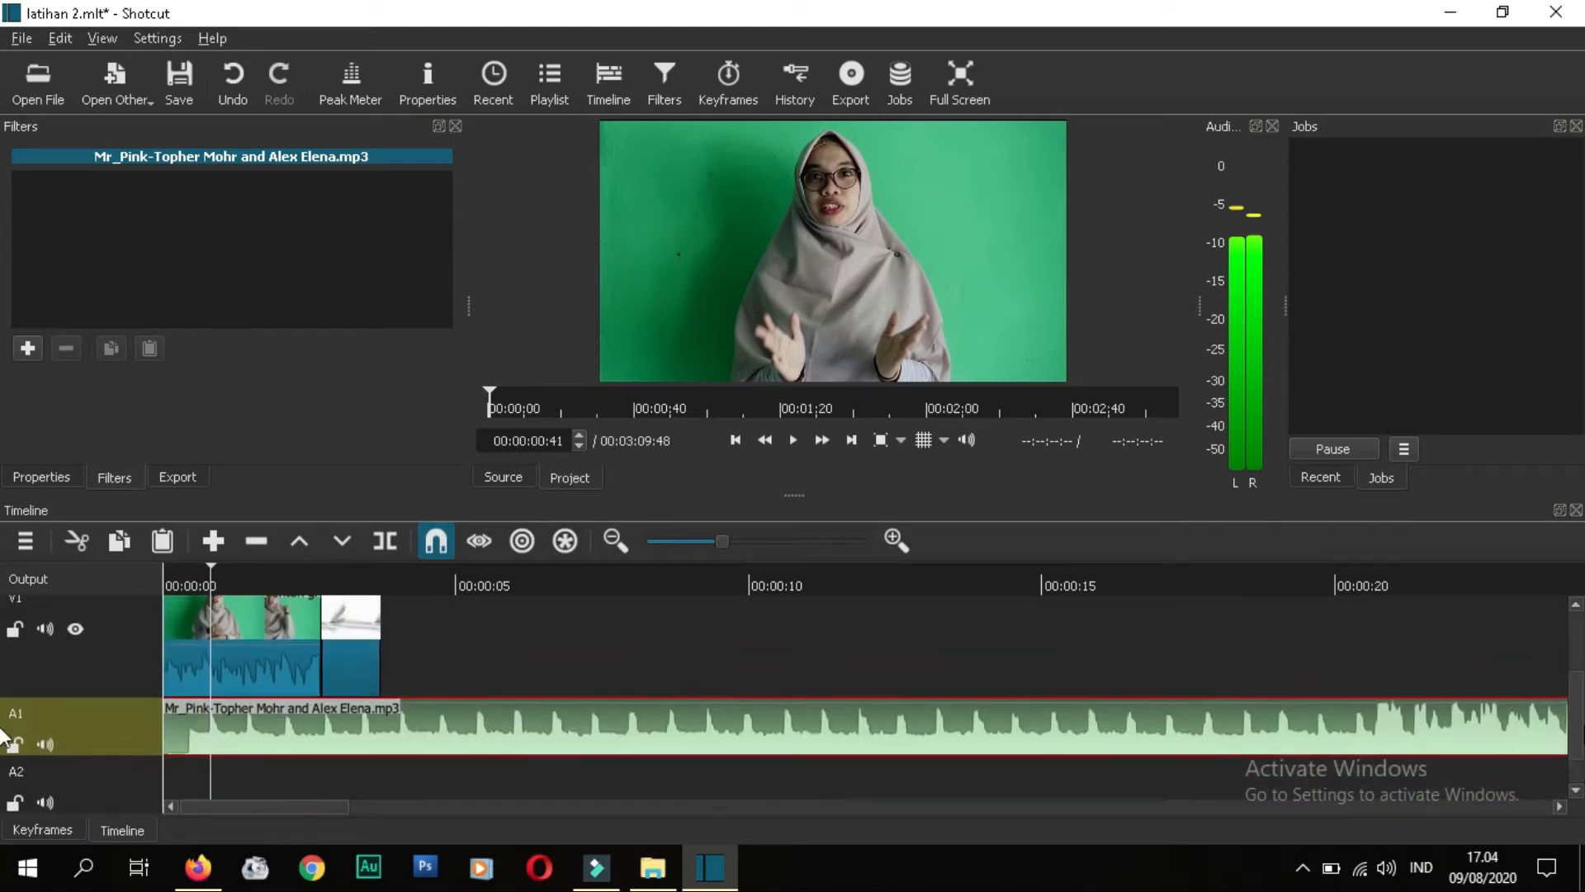
scroll(3, 712, "down", 1)
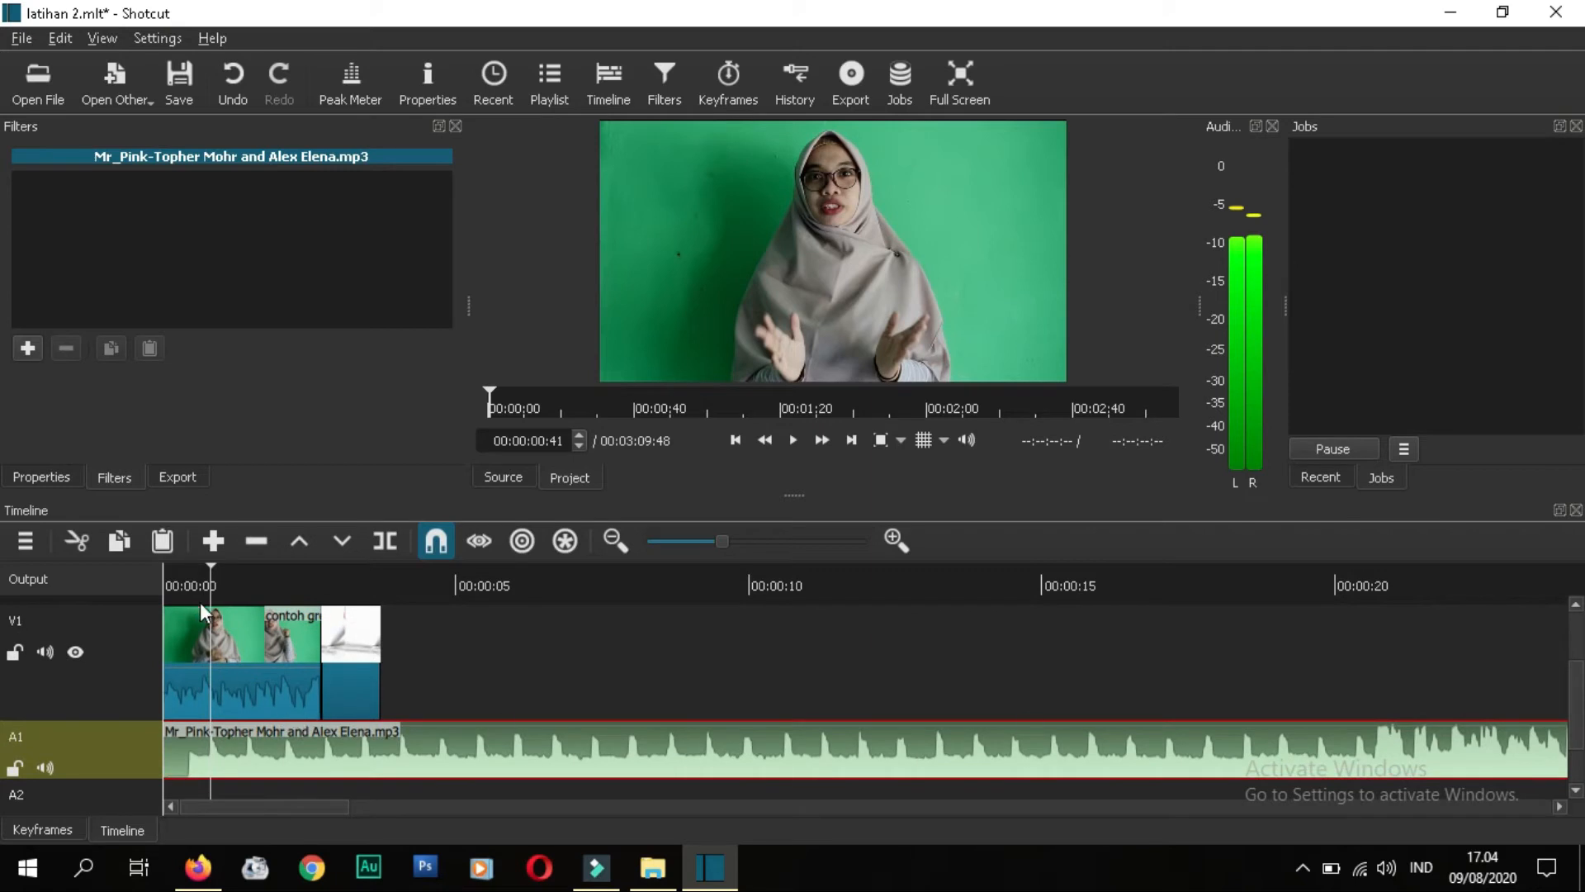
Step: Set the playhead at 00:00:03:02 and select the tortilon.jpg clip on V1
left_click(345, 582)
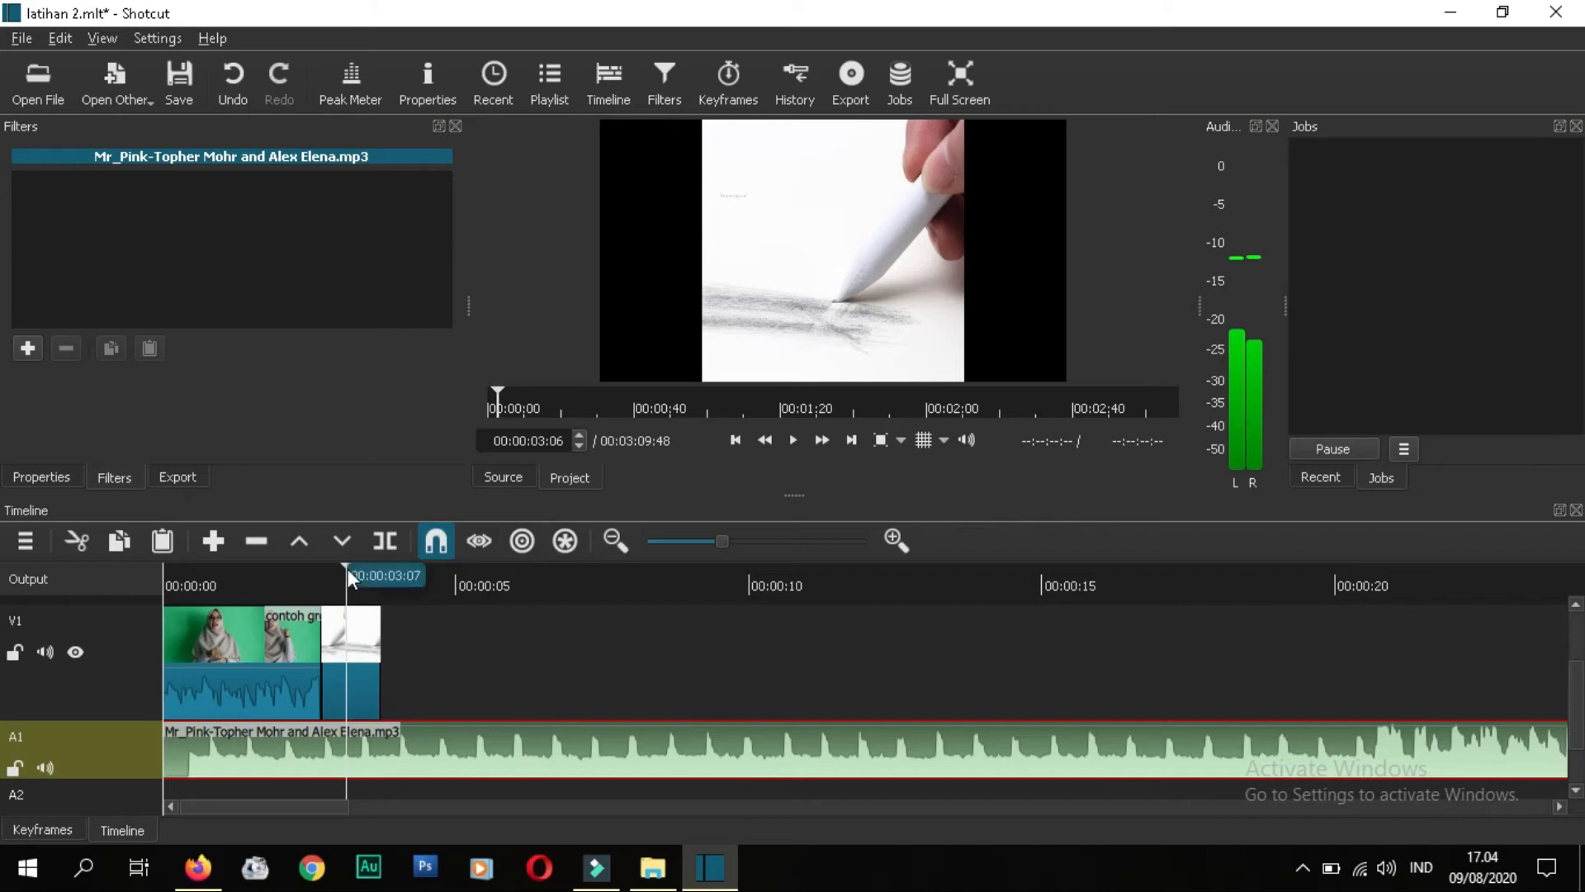
mouse_move(348, 568)
left_mouse_down()
mouse_move(289, 567)
mouse_move(341, 563)
left_mouse_up()
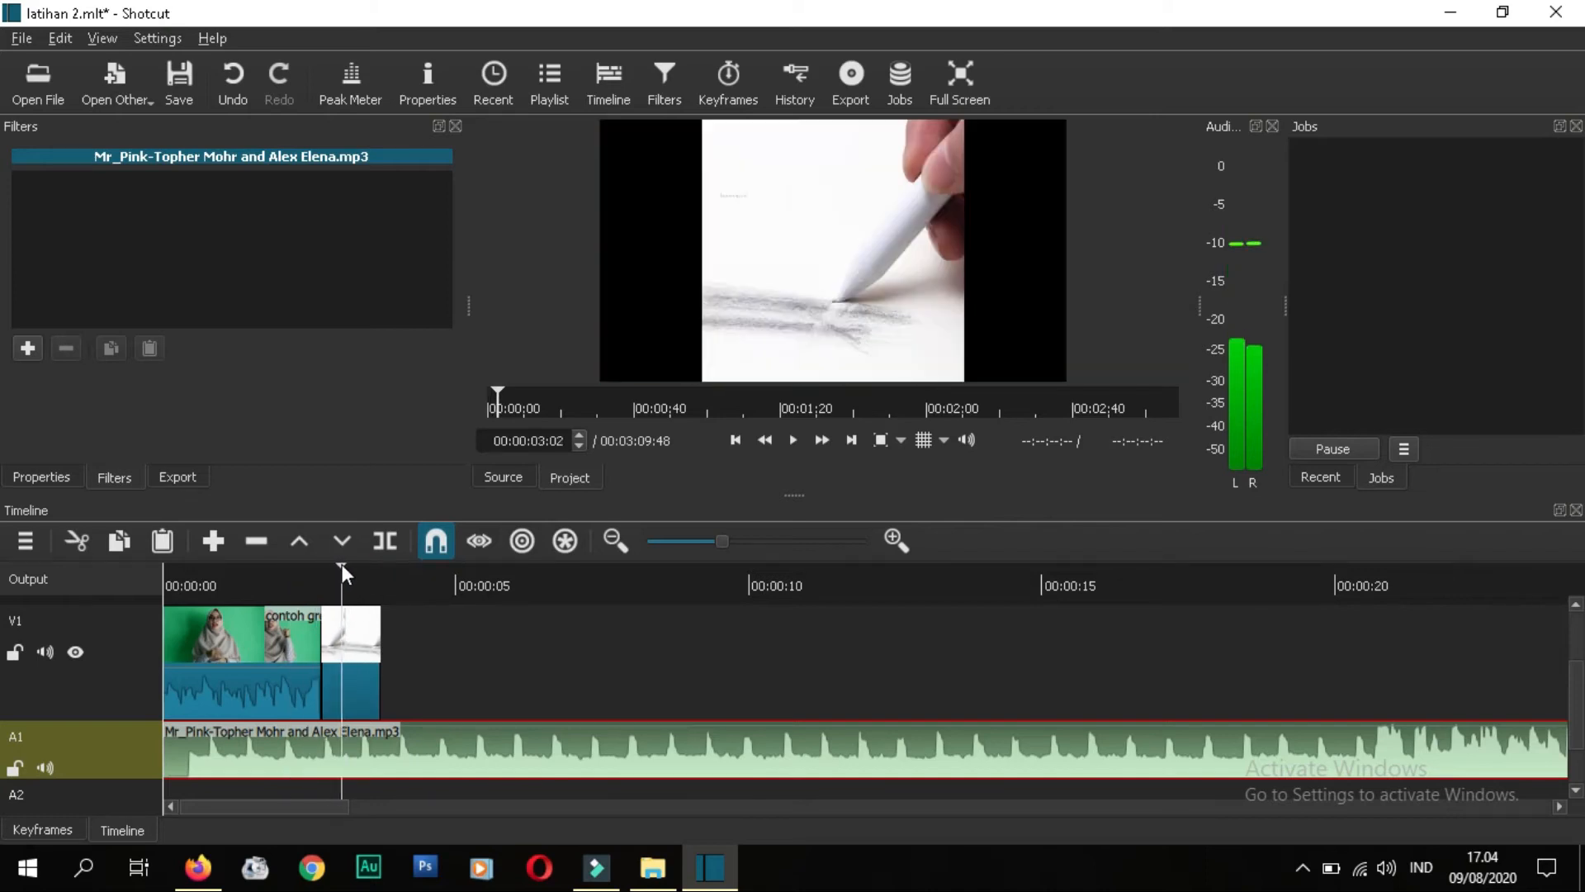
left_click(348, 638)
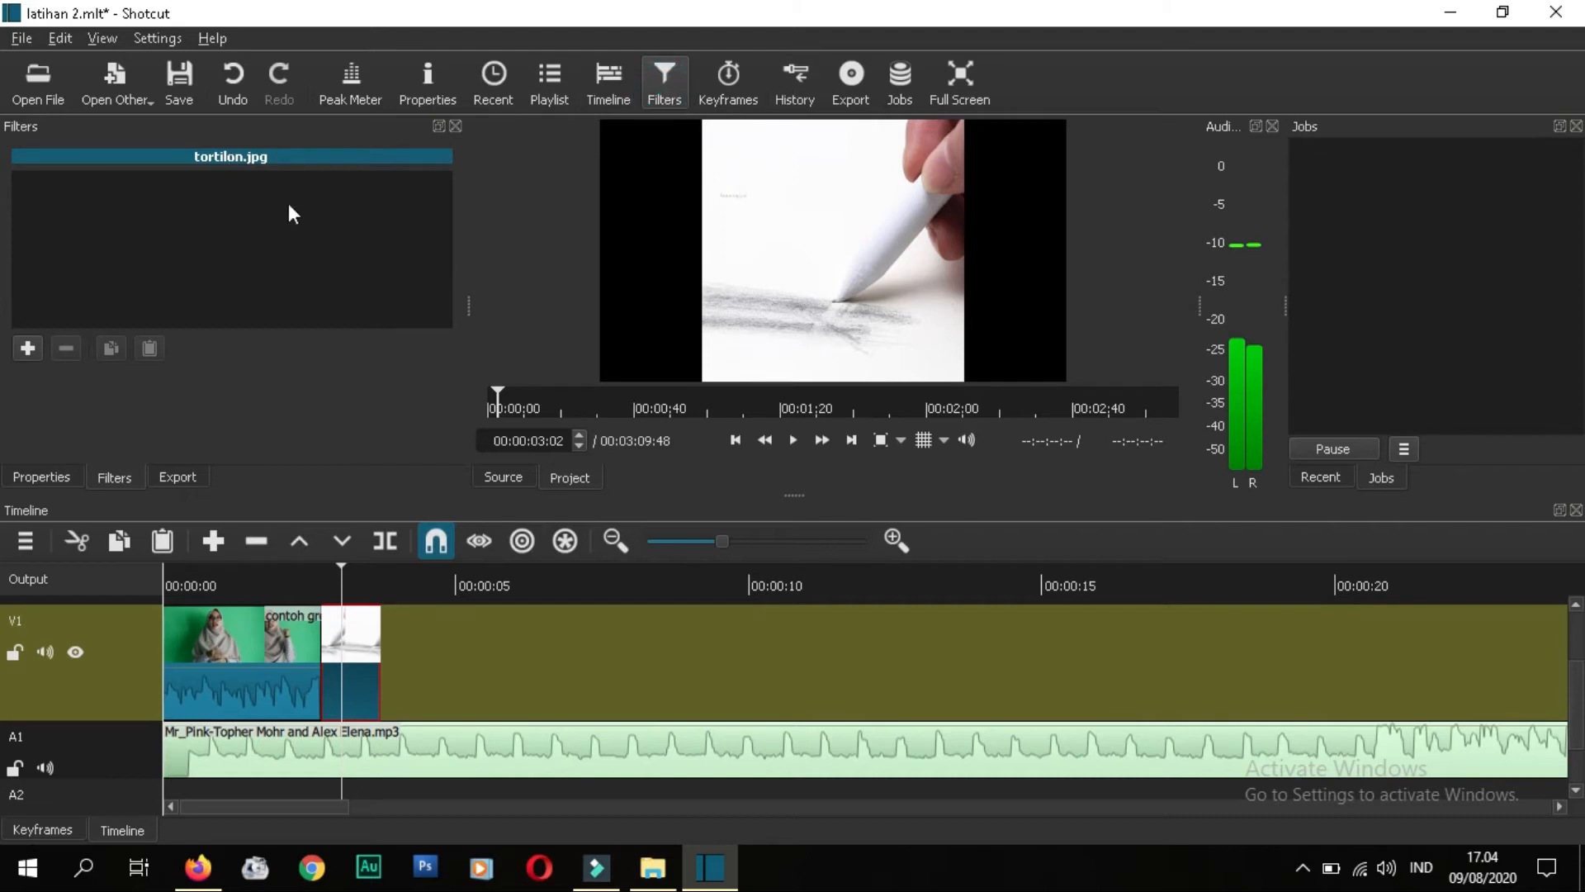
Step: Look through the favorite, video and audio filters and add Size and Position to the tortilon.jpg clip
left_click(28, 347)
scroll(170, 318, "down", 2)
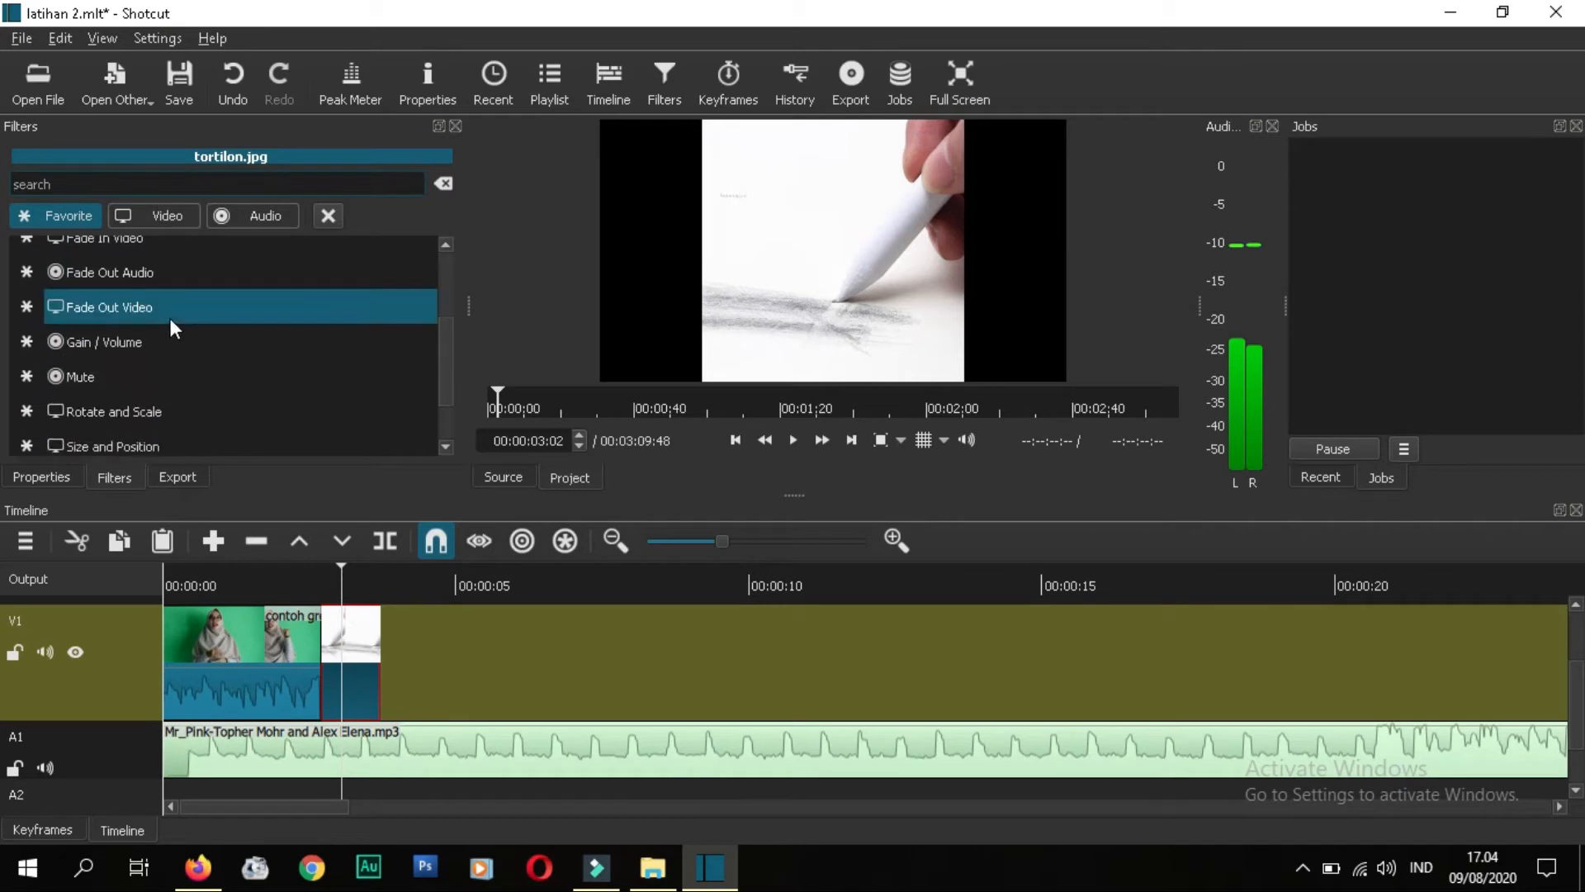
left_click(57, 219)
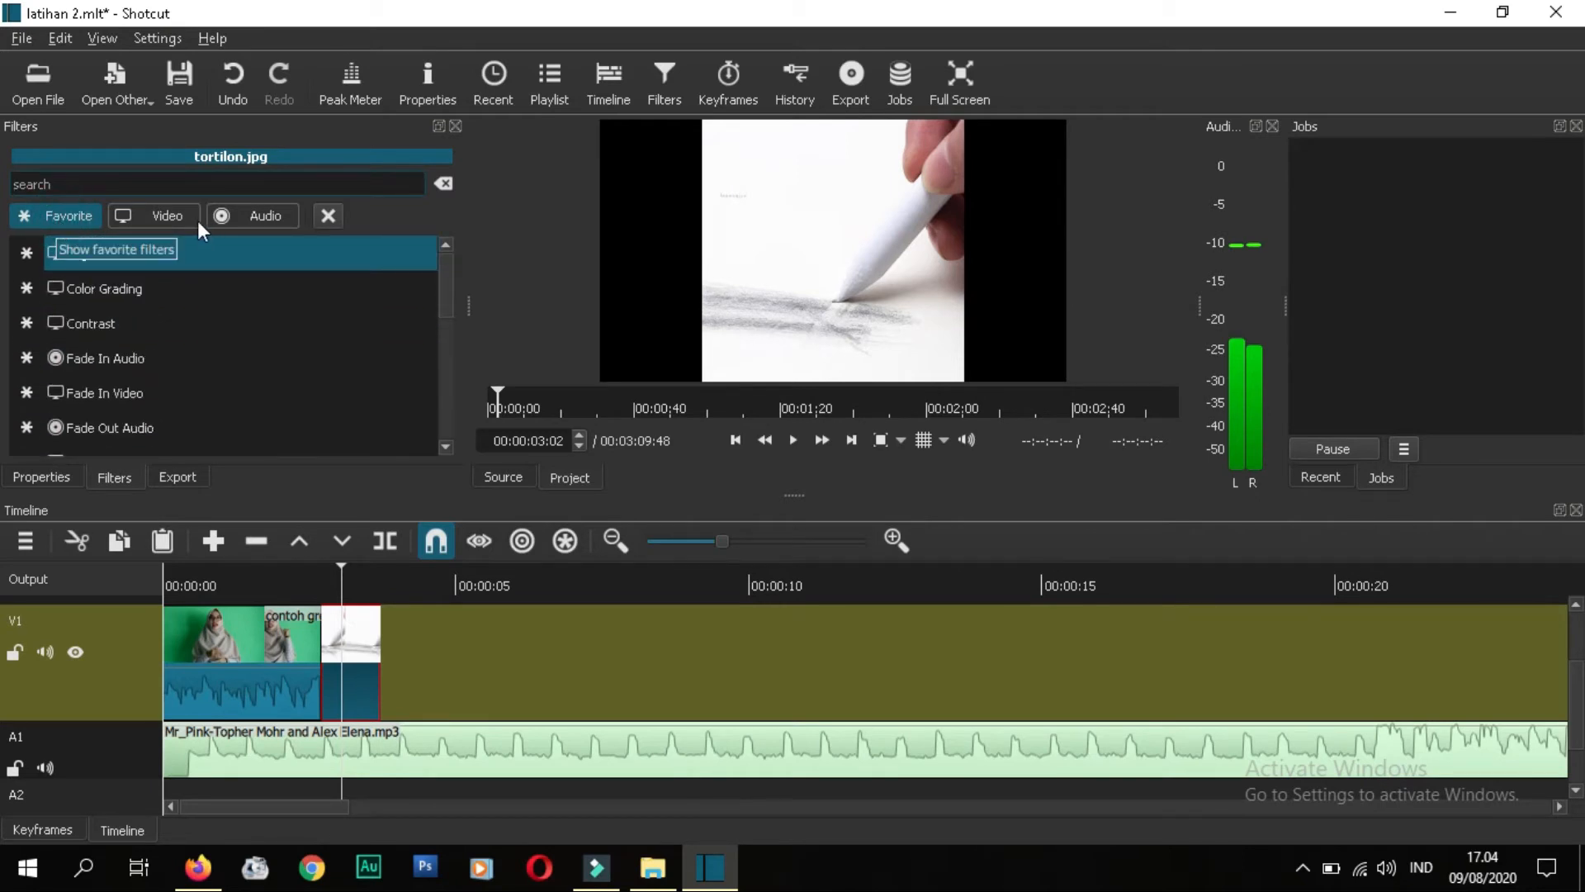
left_click(163, 221)
left_click(282, 215)
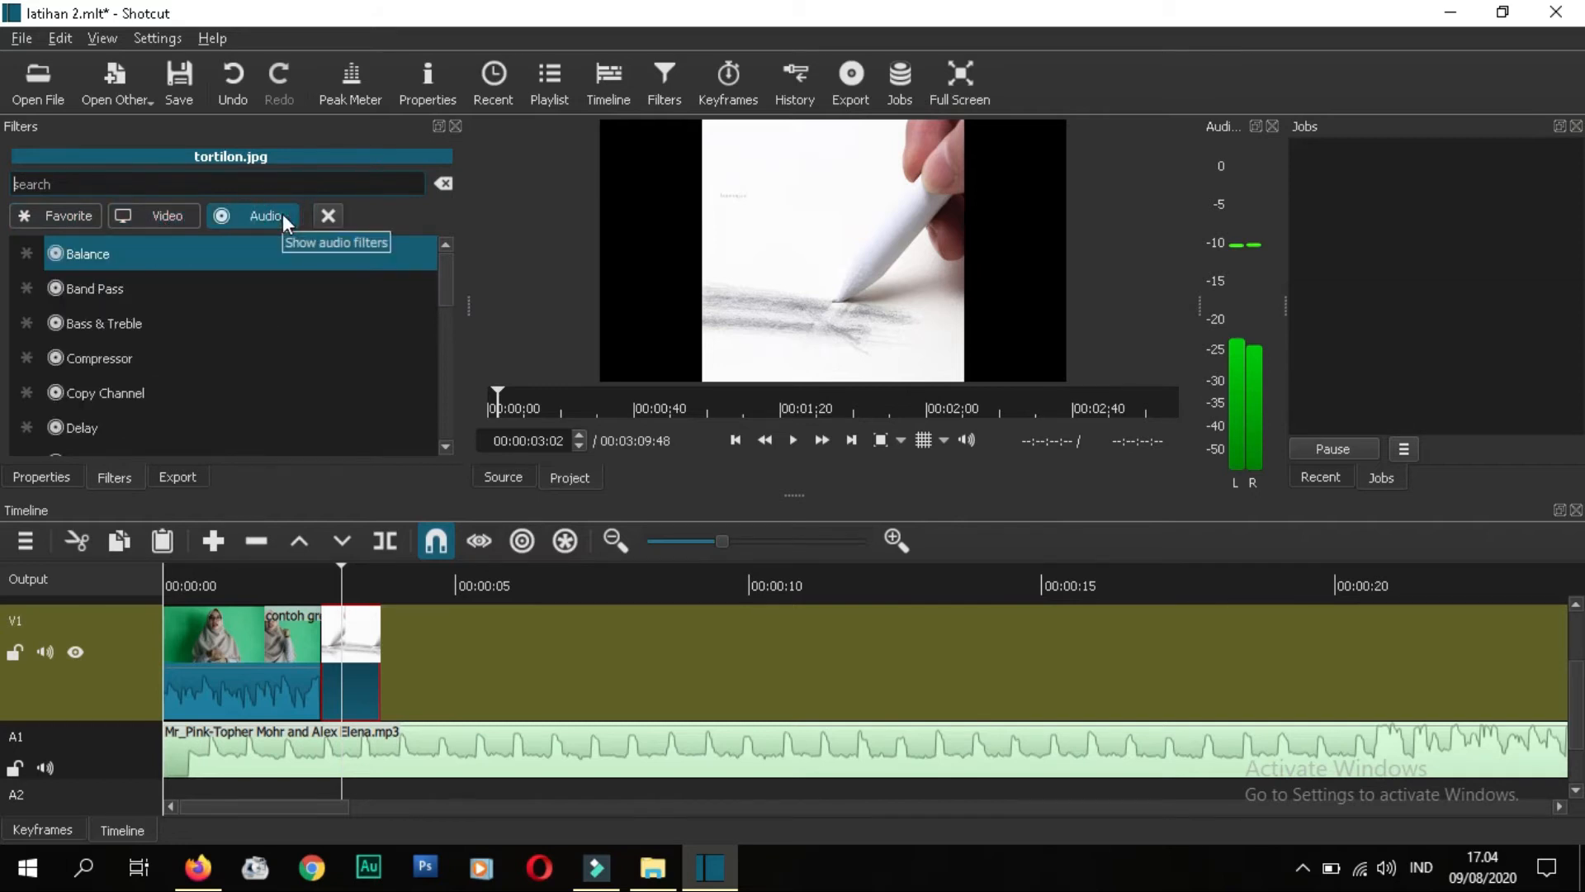
left_click(172, 215)
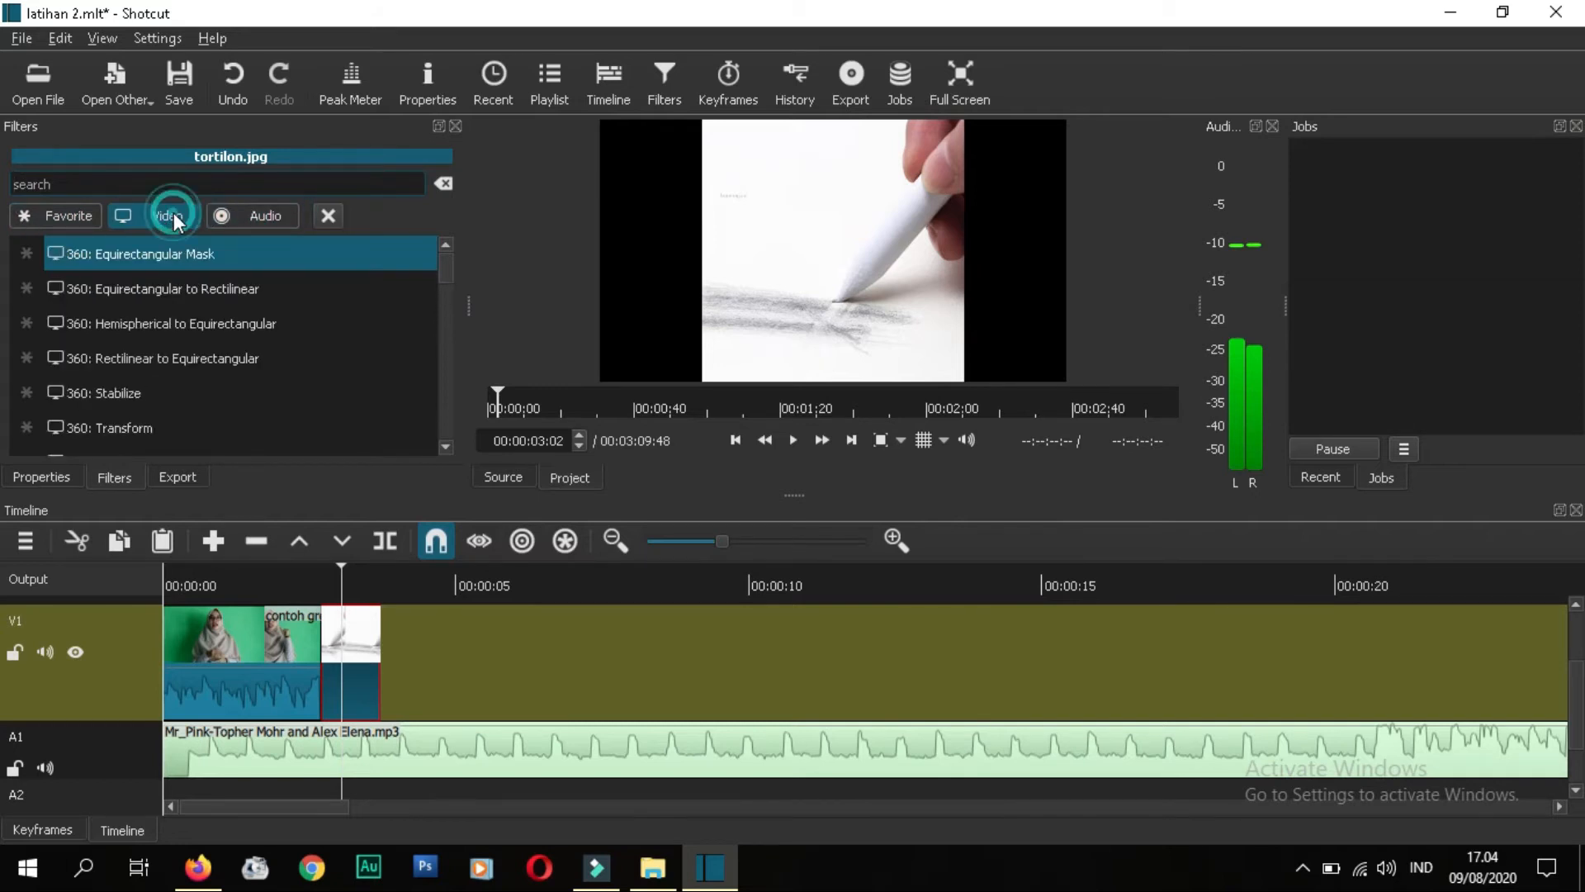
left_click(243, 215)
left_click(62, 216)
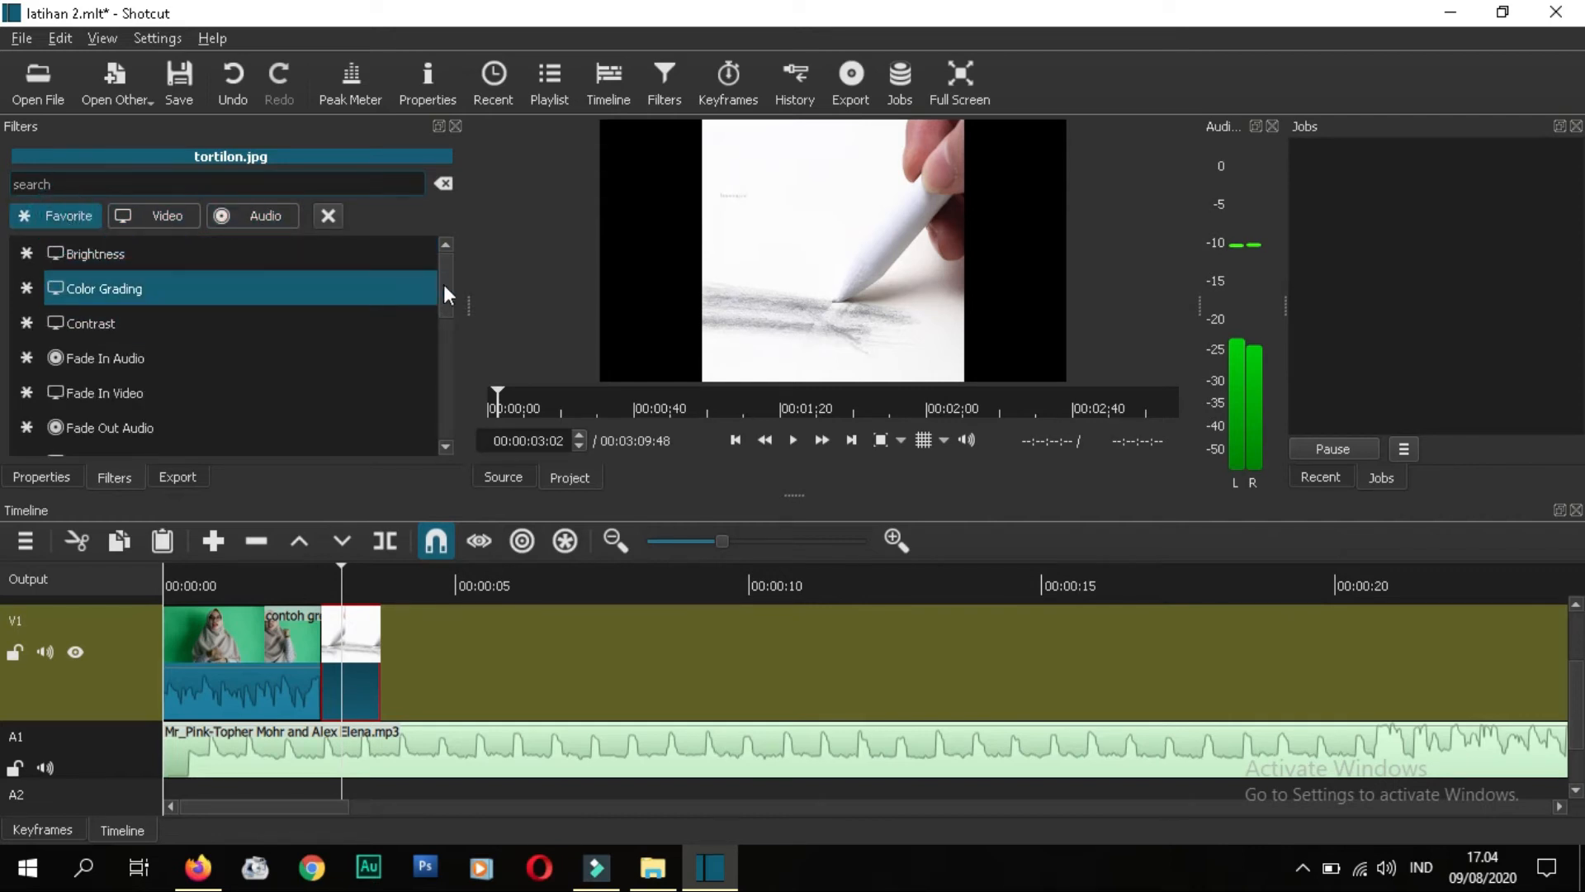
left_click_drag(446, 281, 452, 444)
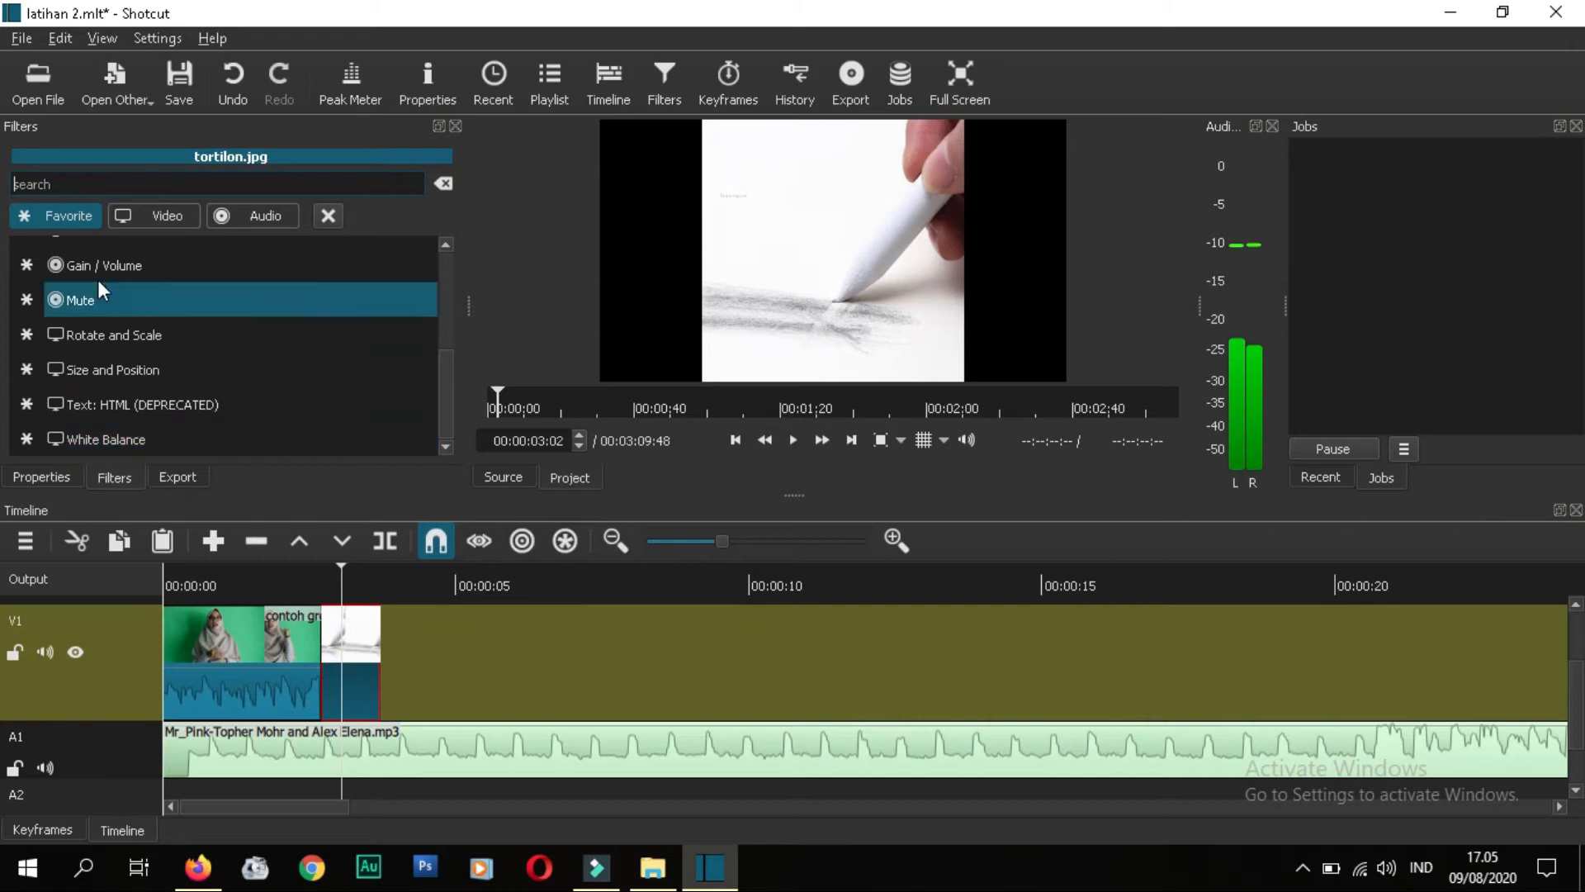
left_click(109, 371)
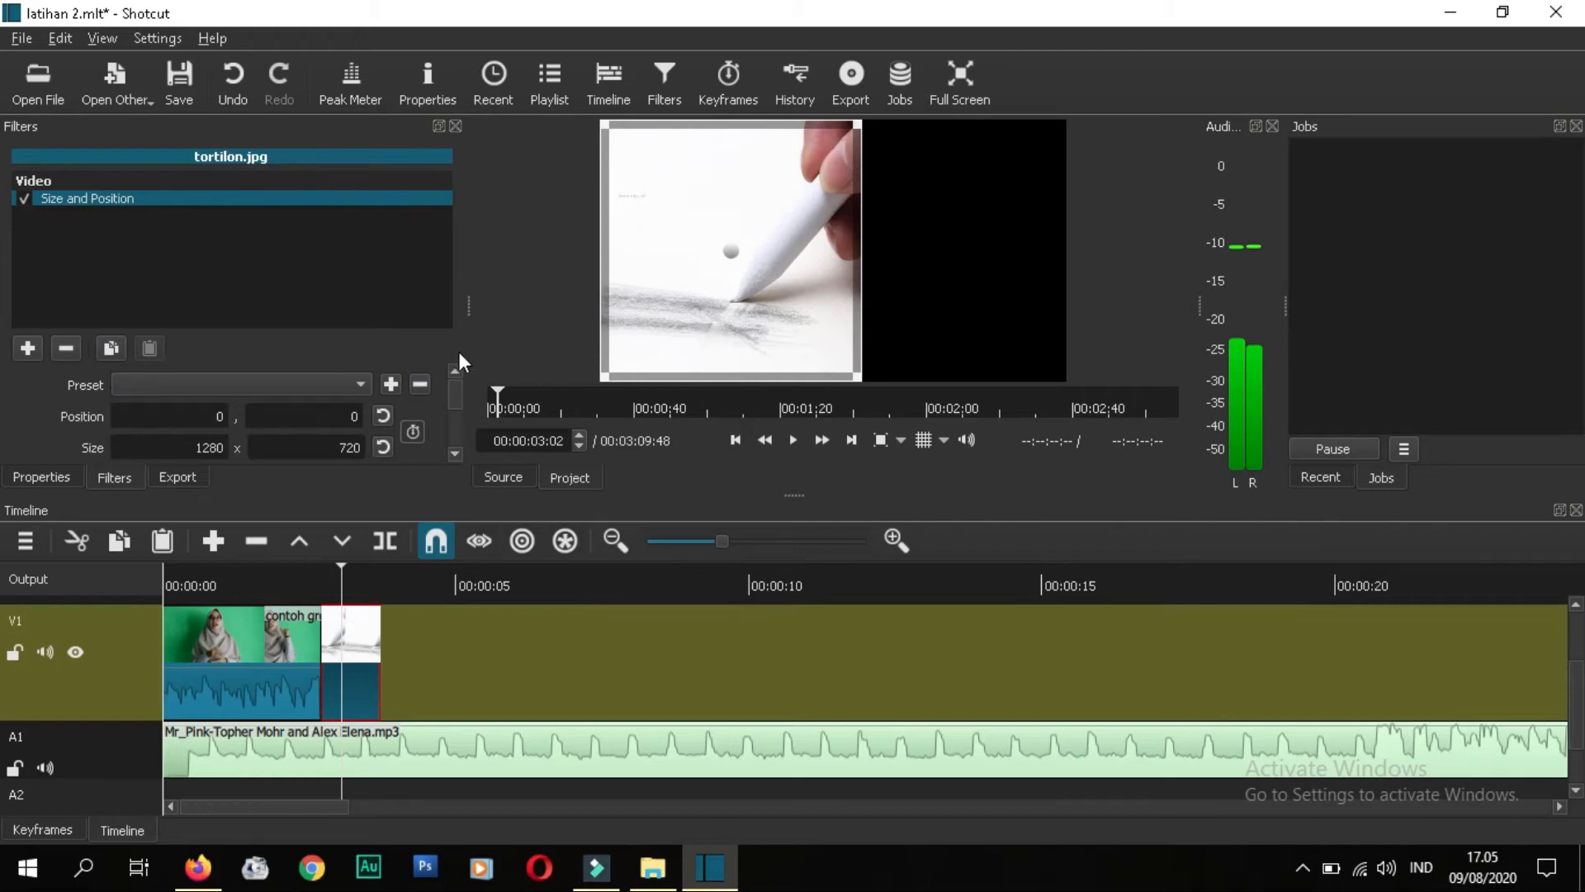
Step: Resize the tortilon.jpg image in the preview to about 809 x 809
left_click_drag(1066, 120, 983, 113)
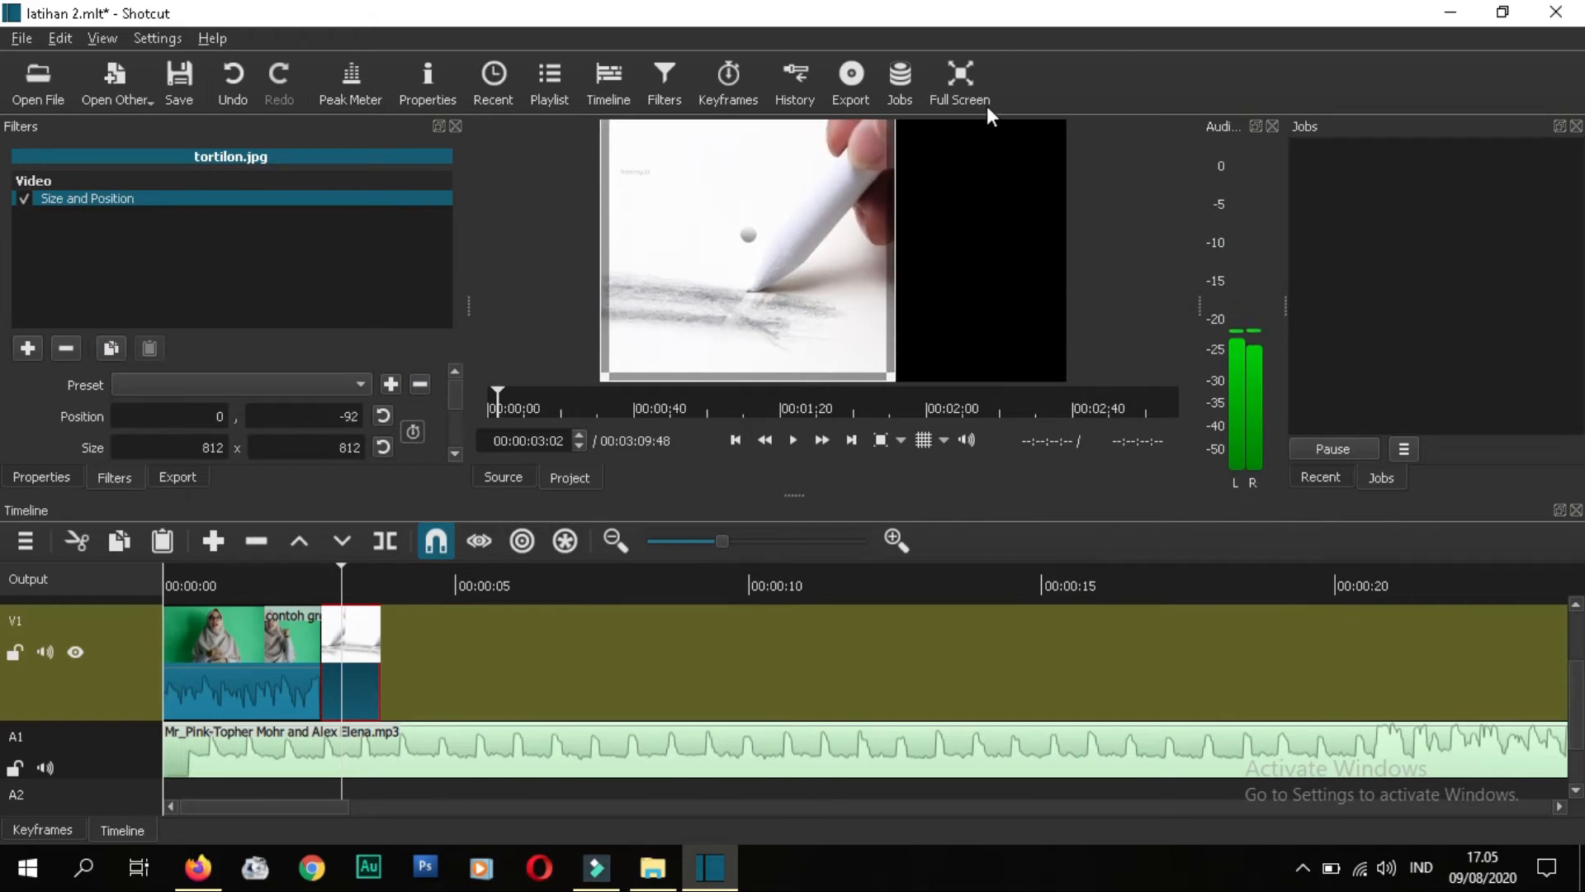
left_click(891, 379)
left_click_drag(890, 379, 828, 340)
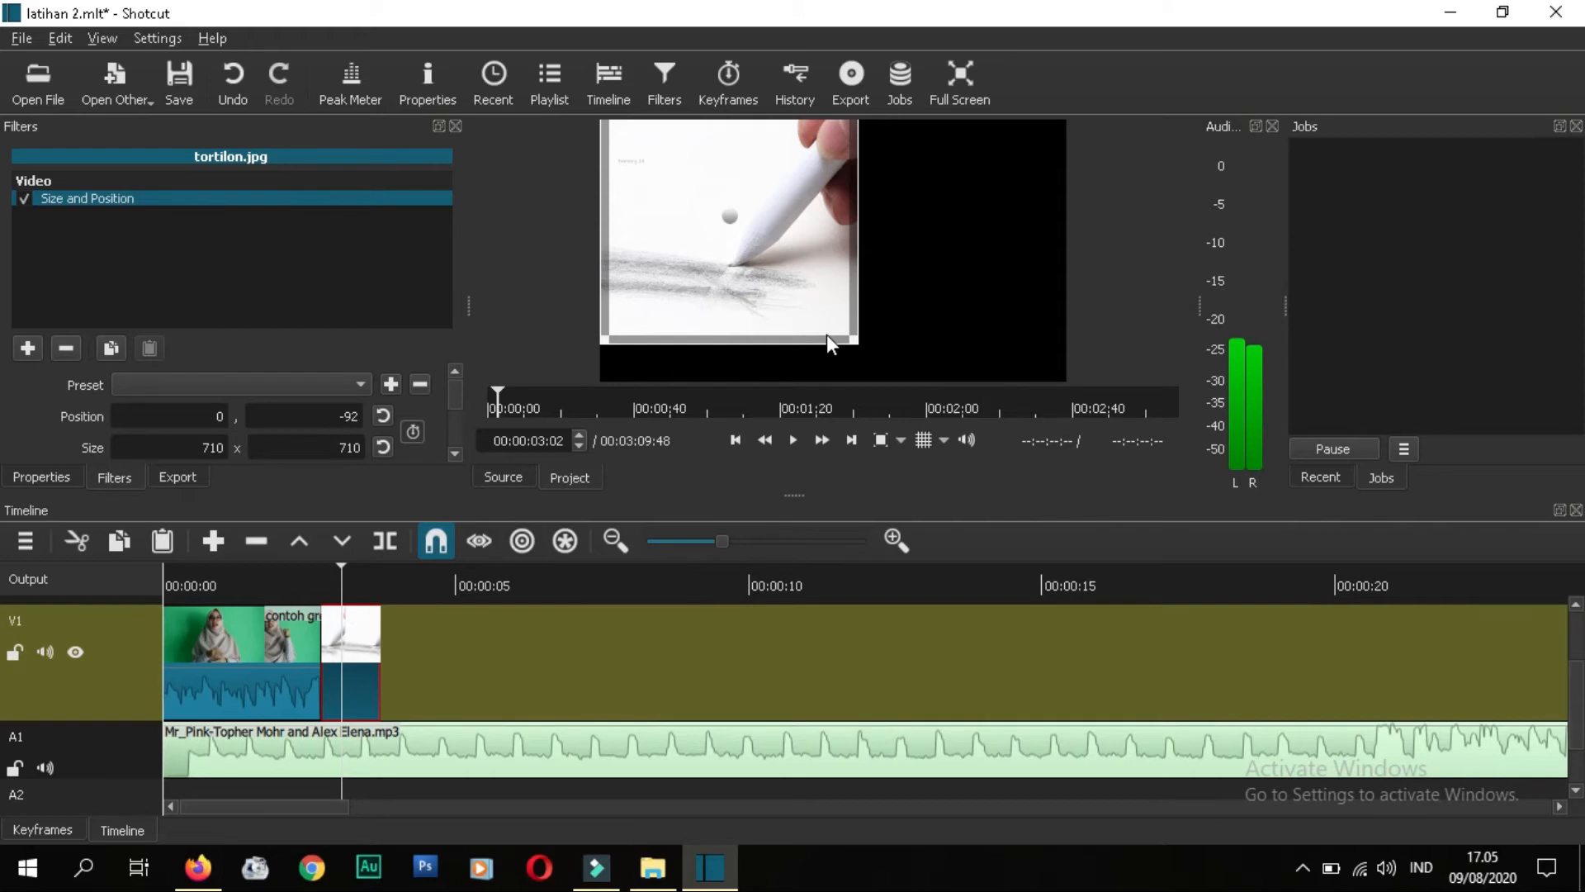
left_click(853, 339)
left_click_drag(853, 339, 907, 383)
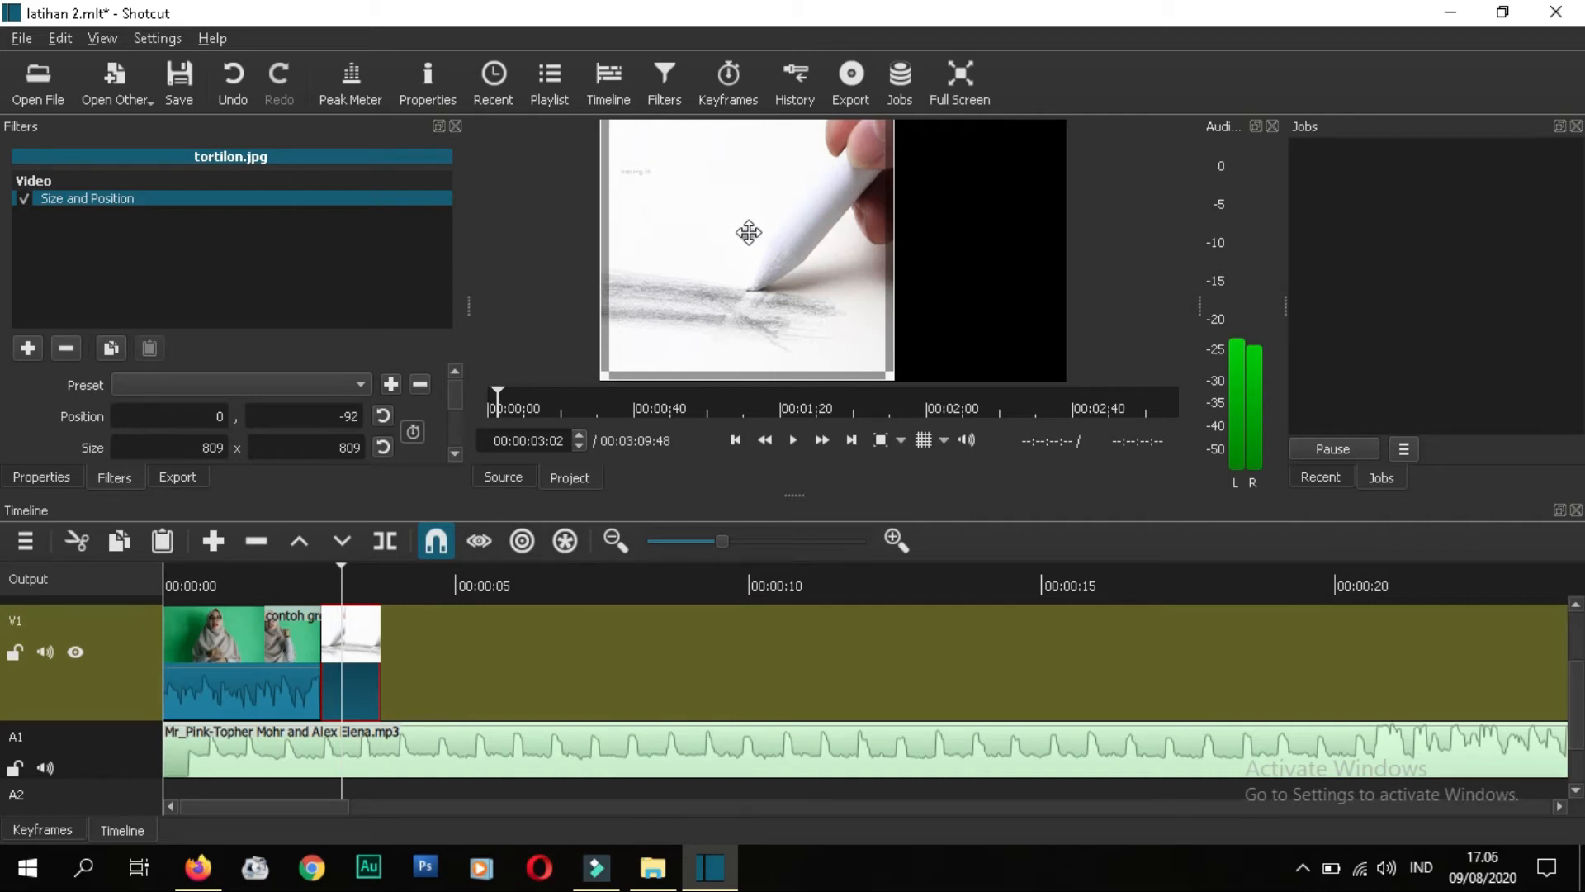
Step: Move the image to about position 277, -51, and check the project at 00:00:03:17
left_click_drag(747, 233, 863, 255)
left_click(359, 571)
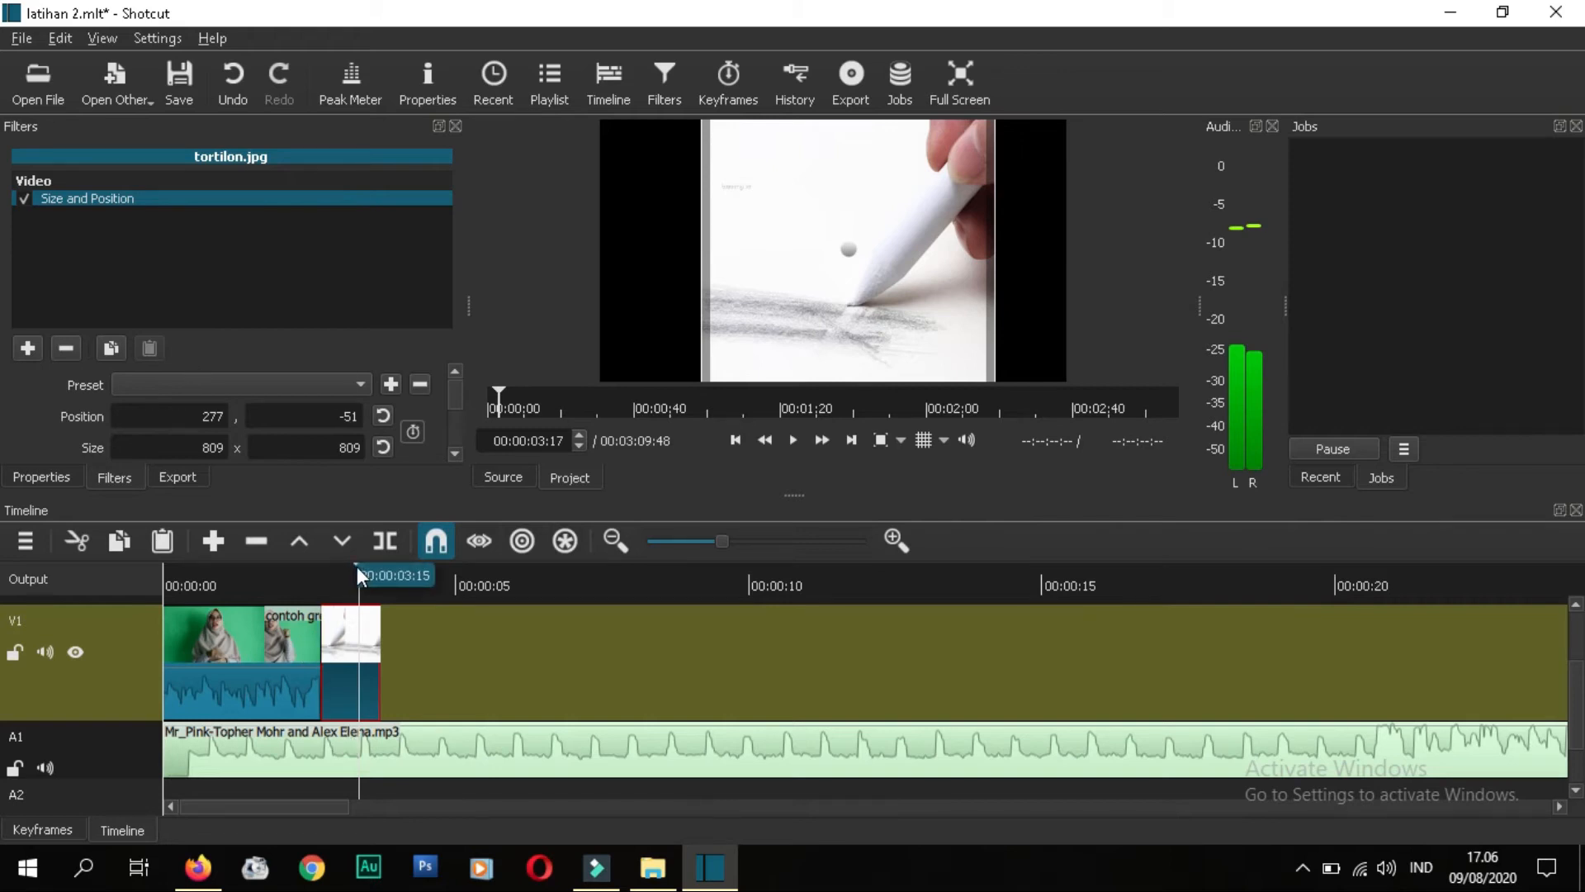
left_click(512, 478)
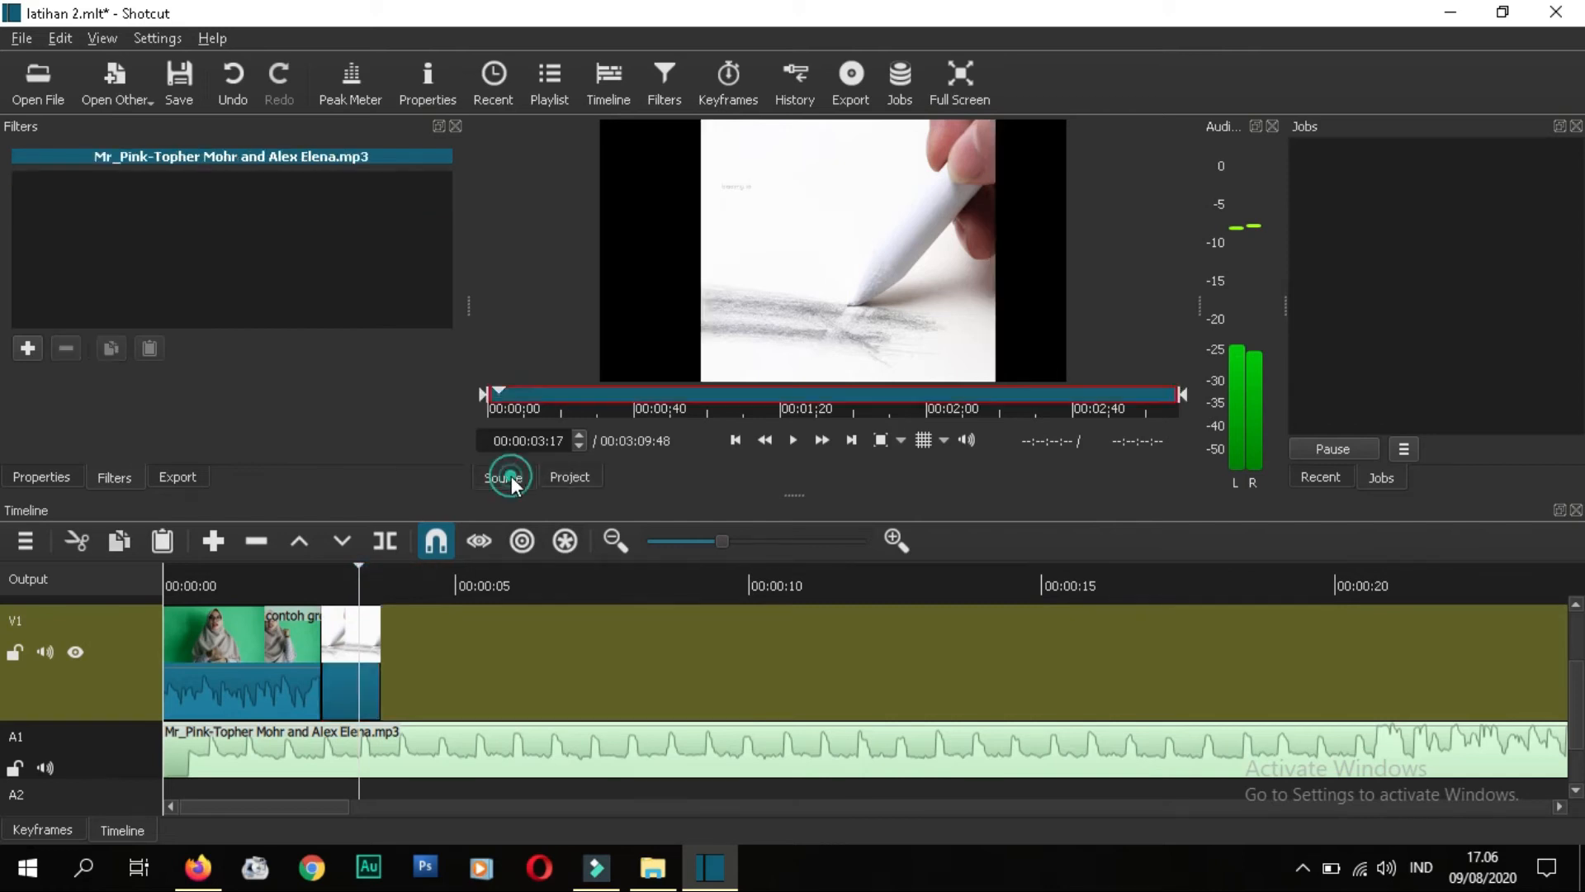
left_click(576, 479)
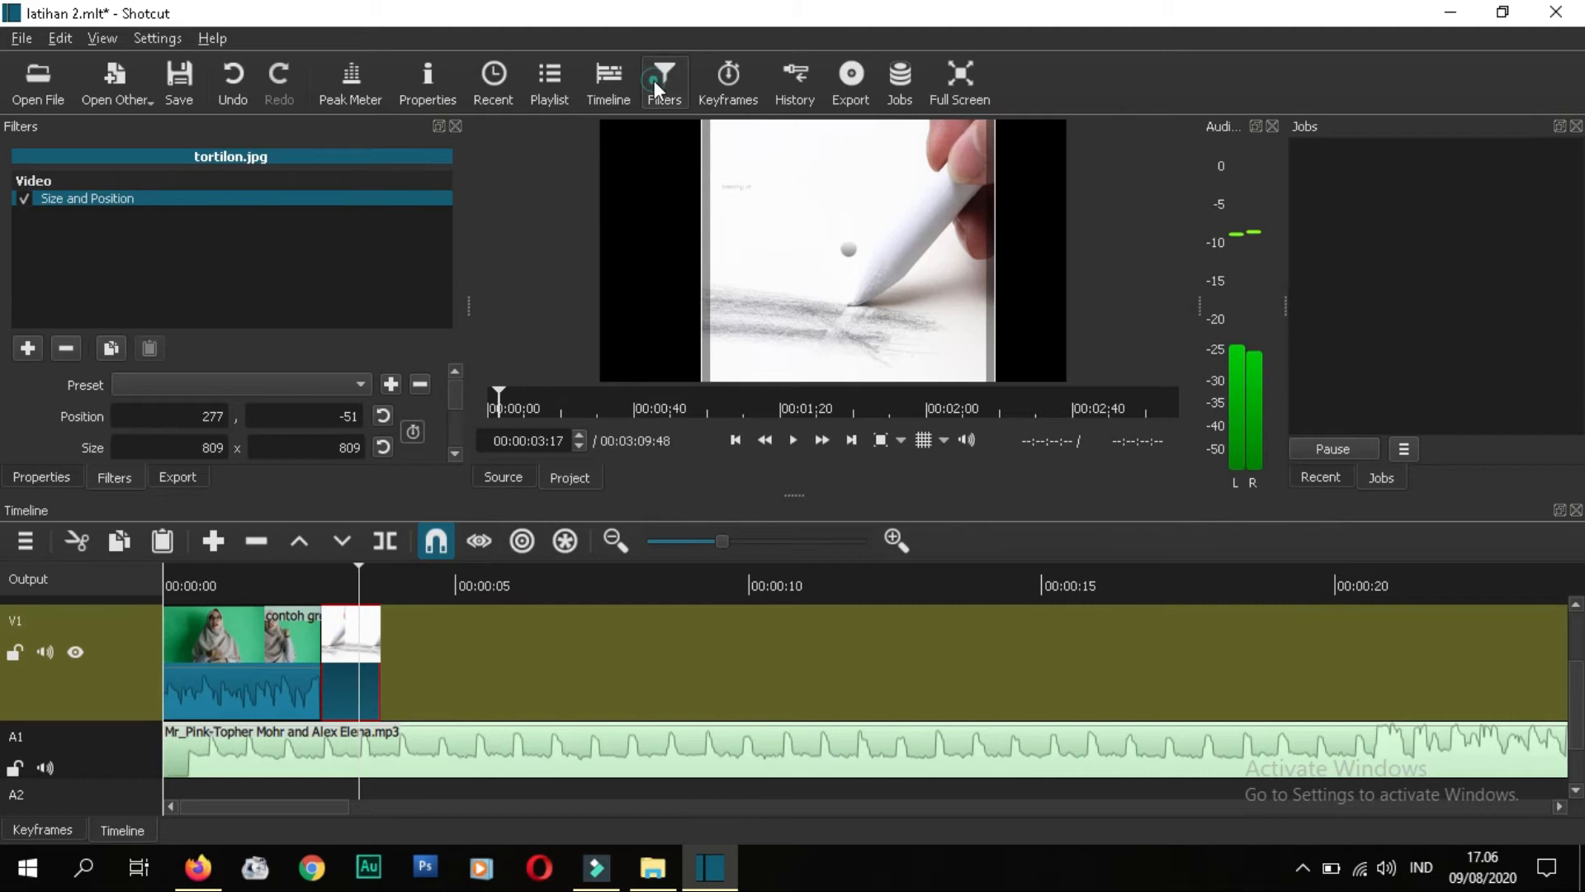
Step: Search the filters for "text" and add Text: Simple to the tortilon.jpg clip
left_click(28, 350)
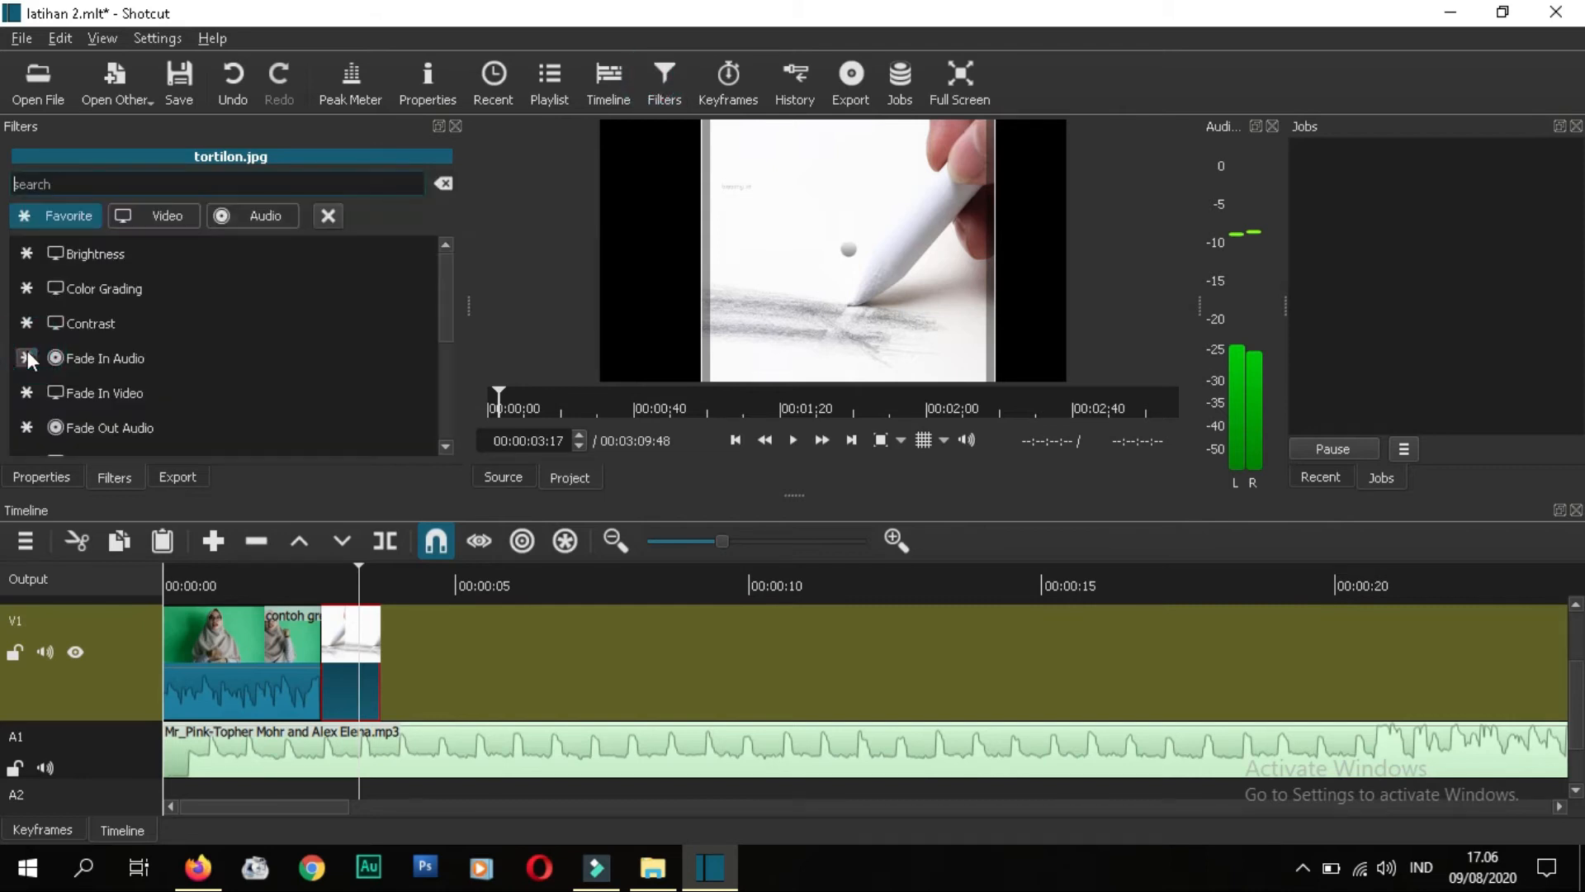
scroll(27, 350, "down", 3)
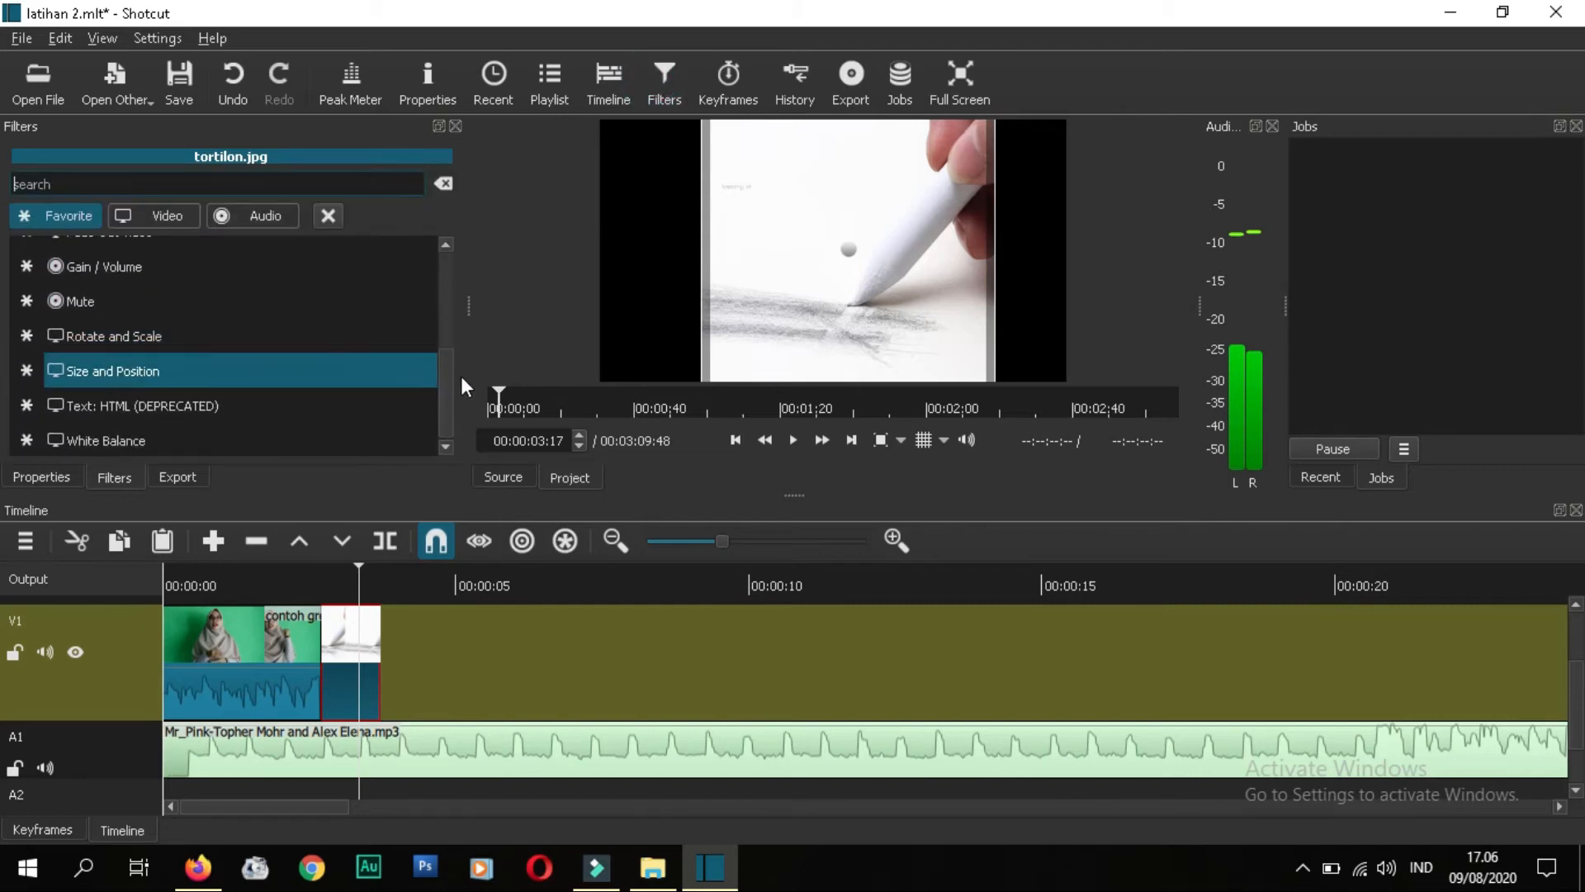
left_click_drag(446, 374, 446, 353)
left_click(155, 213)
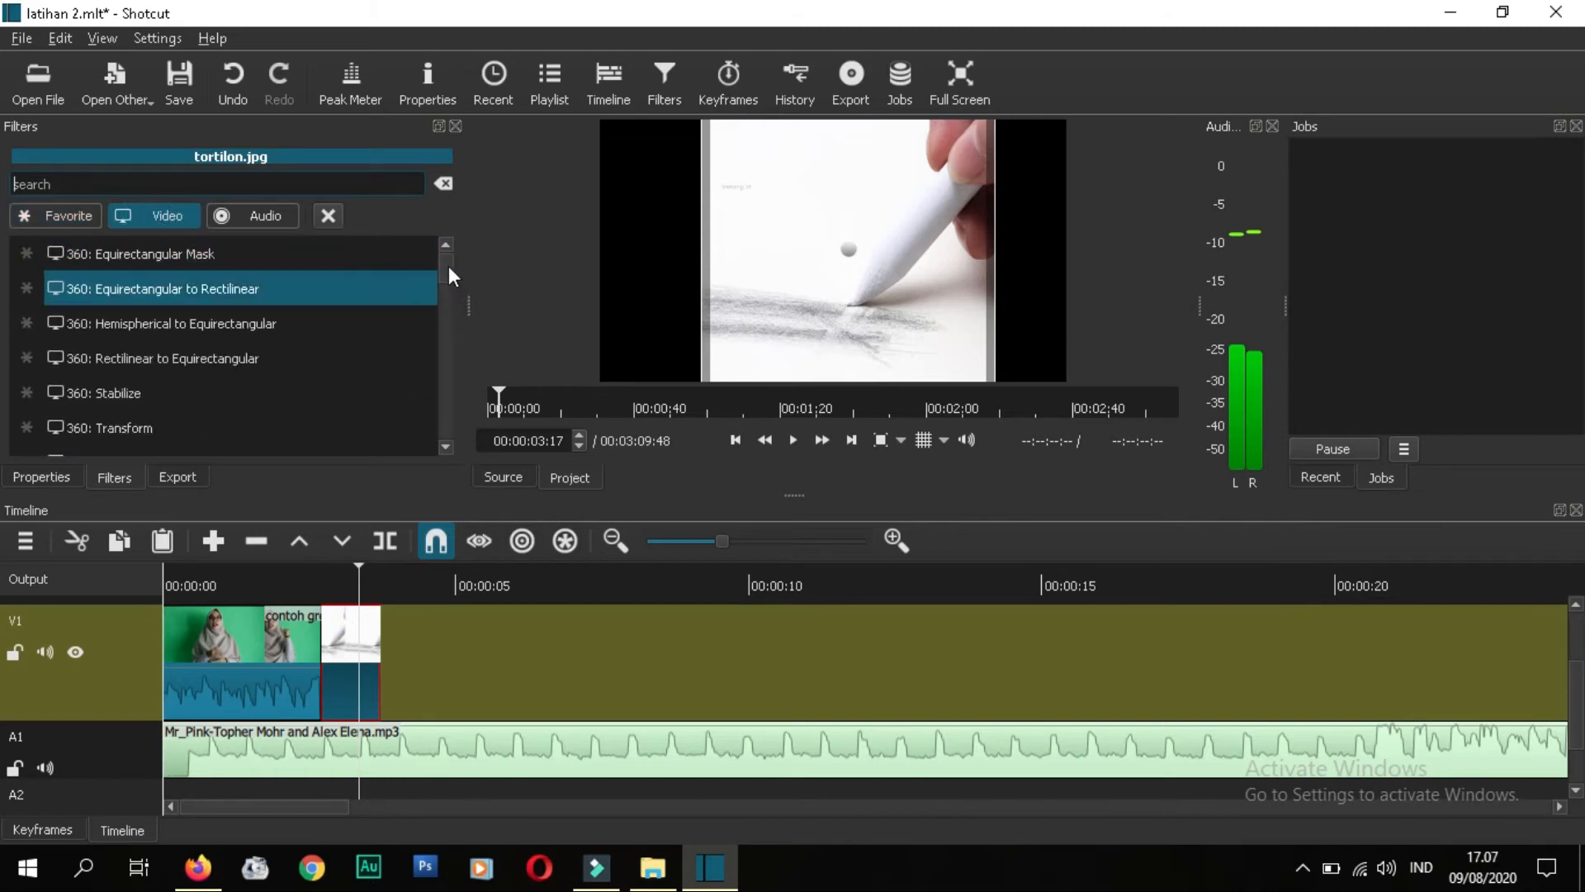
left_click_drag(448, 266, 446, 350)
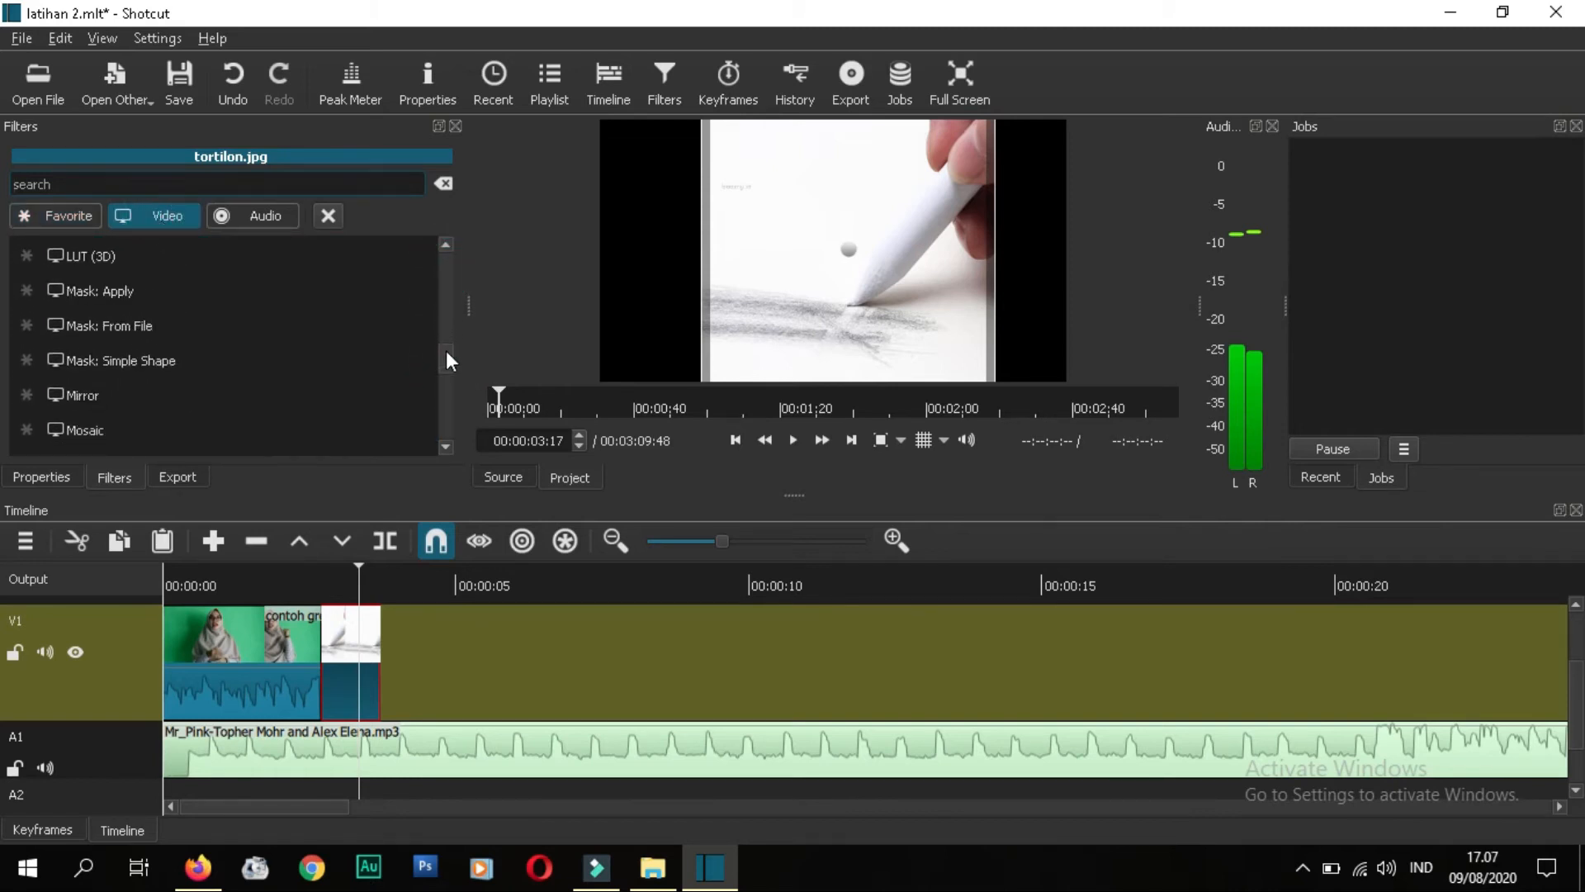
left_click(149, 182)
type("te")
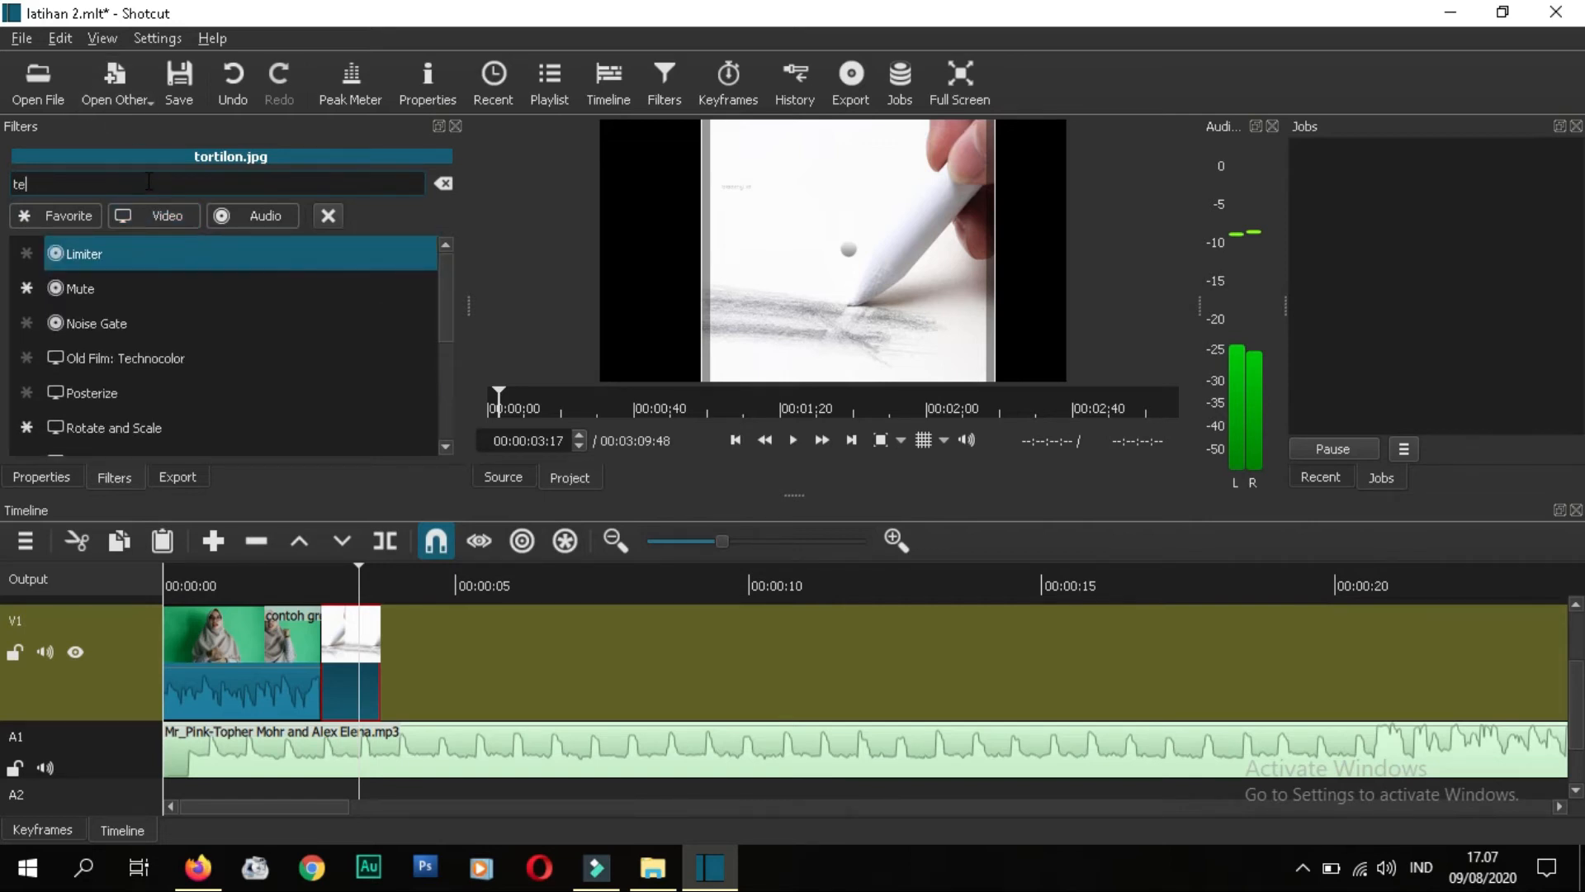
type("xt")
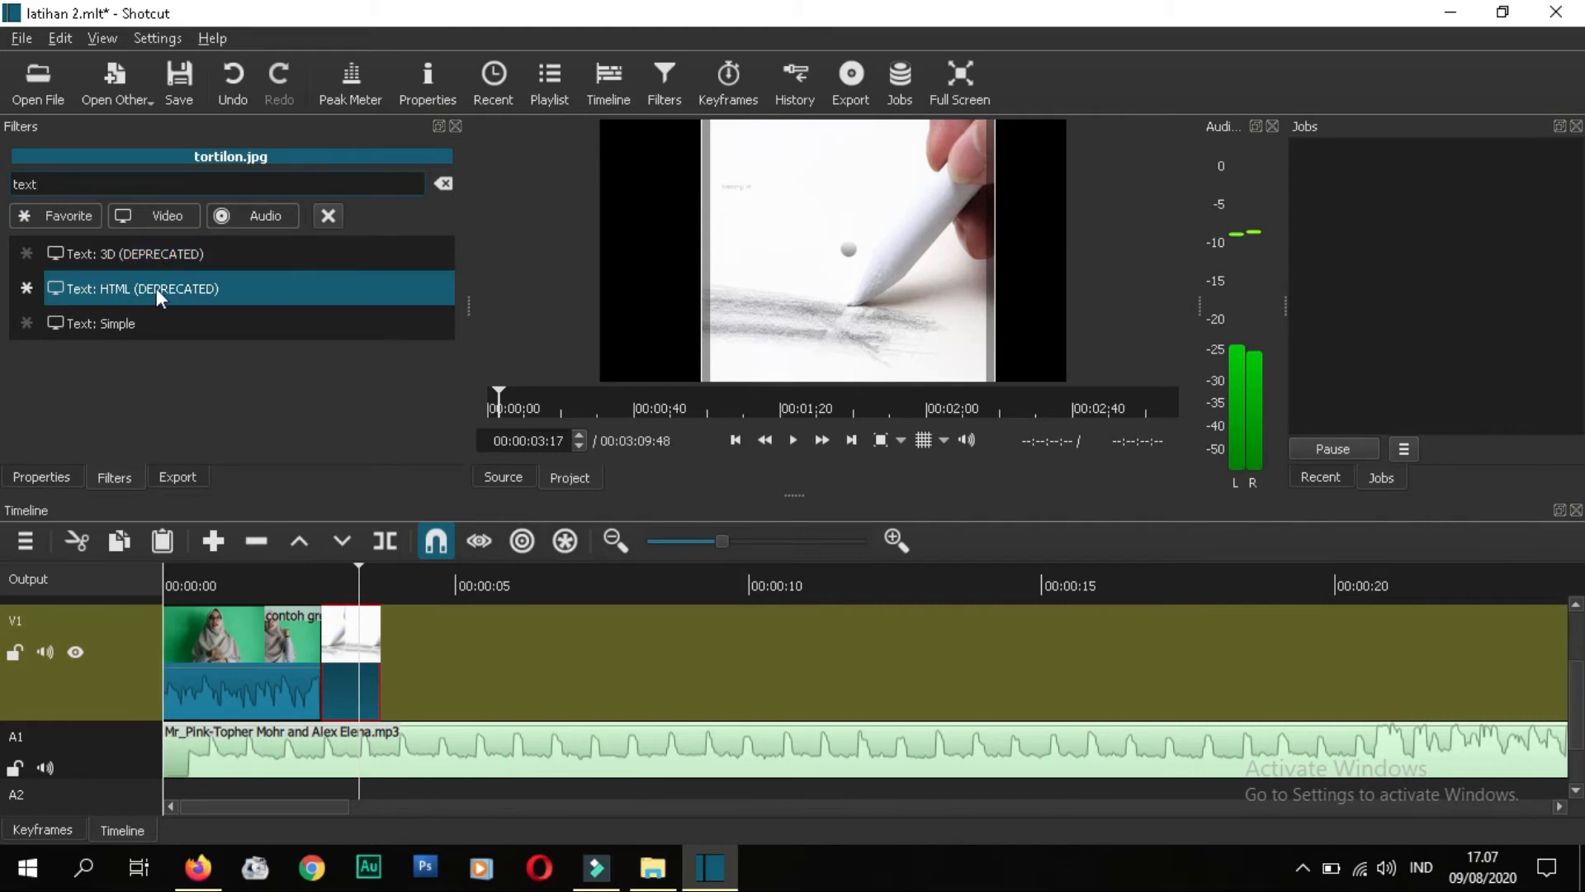
left_click(106, 323)
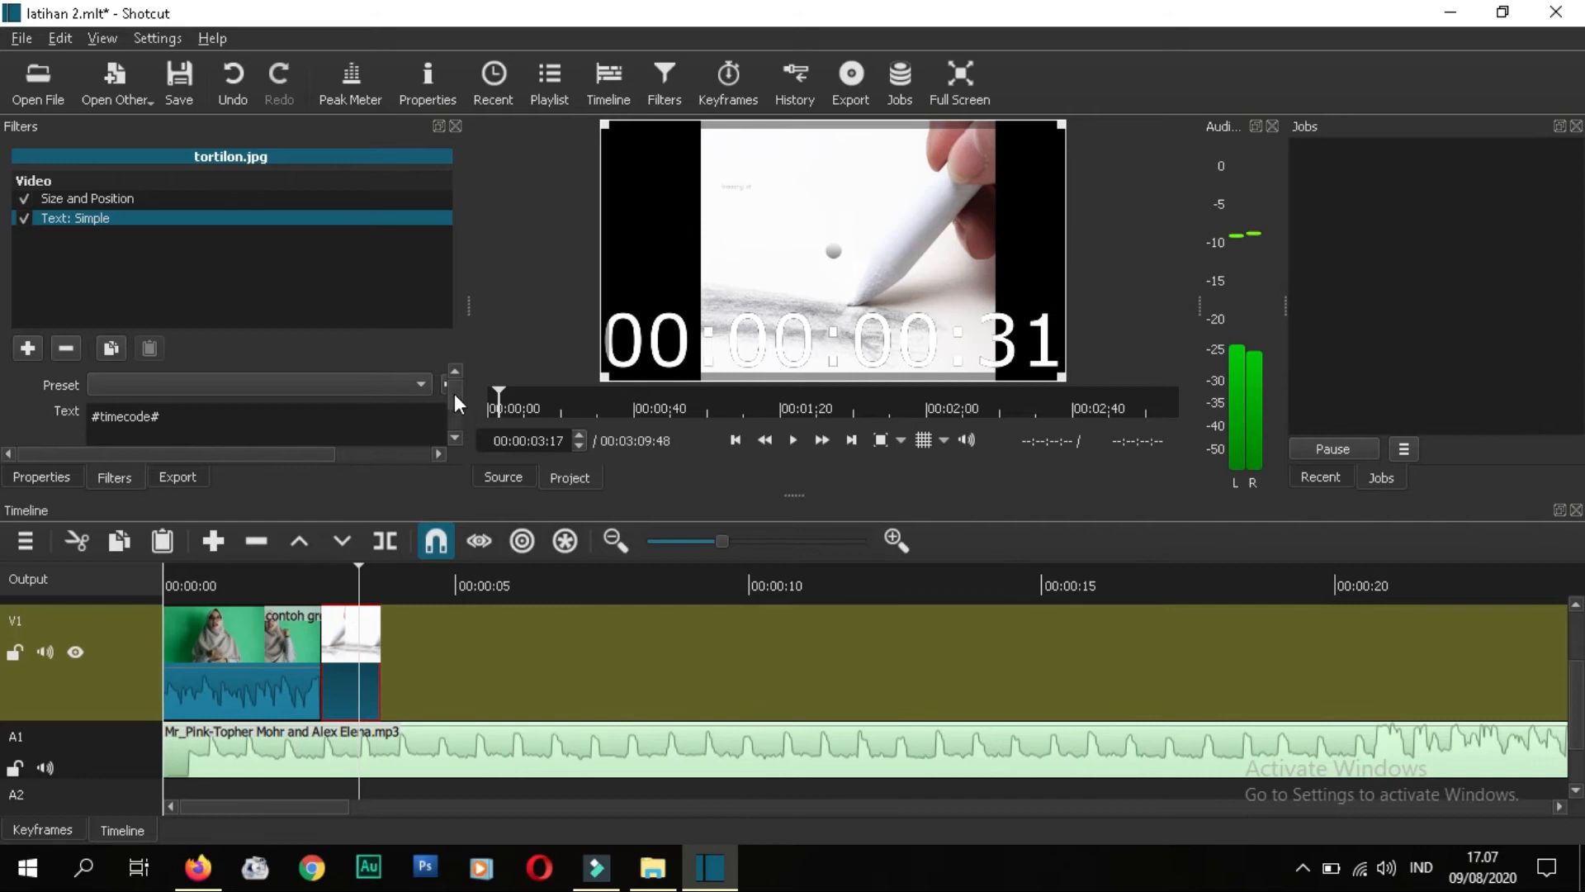
Step: Replace the Text: Simple filter's default timecode text with "alat menggambar"
mouse_move(454, 393)
left_mouse_down()
mouse_move(457, 415)
mouse_move(460, 394)
left_mouse_up()
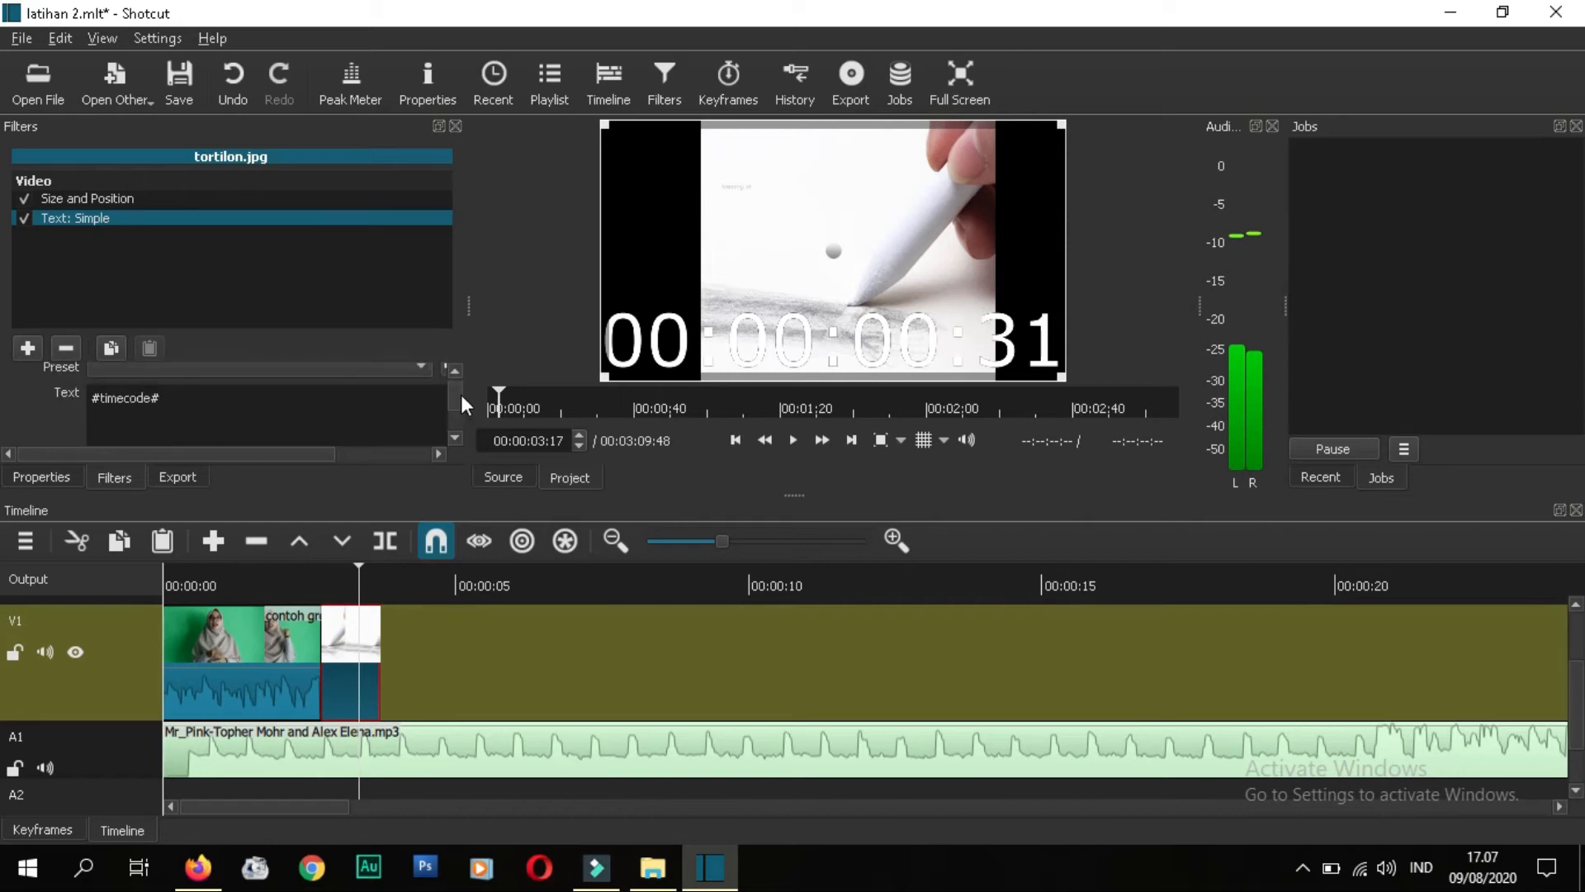
triple_click(181, 413)
type("g")
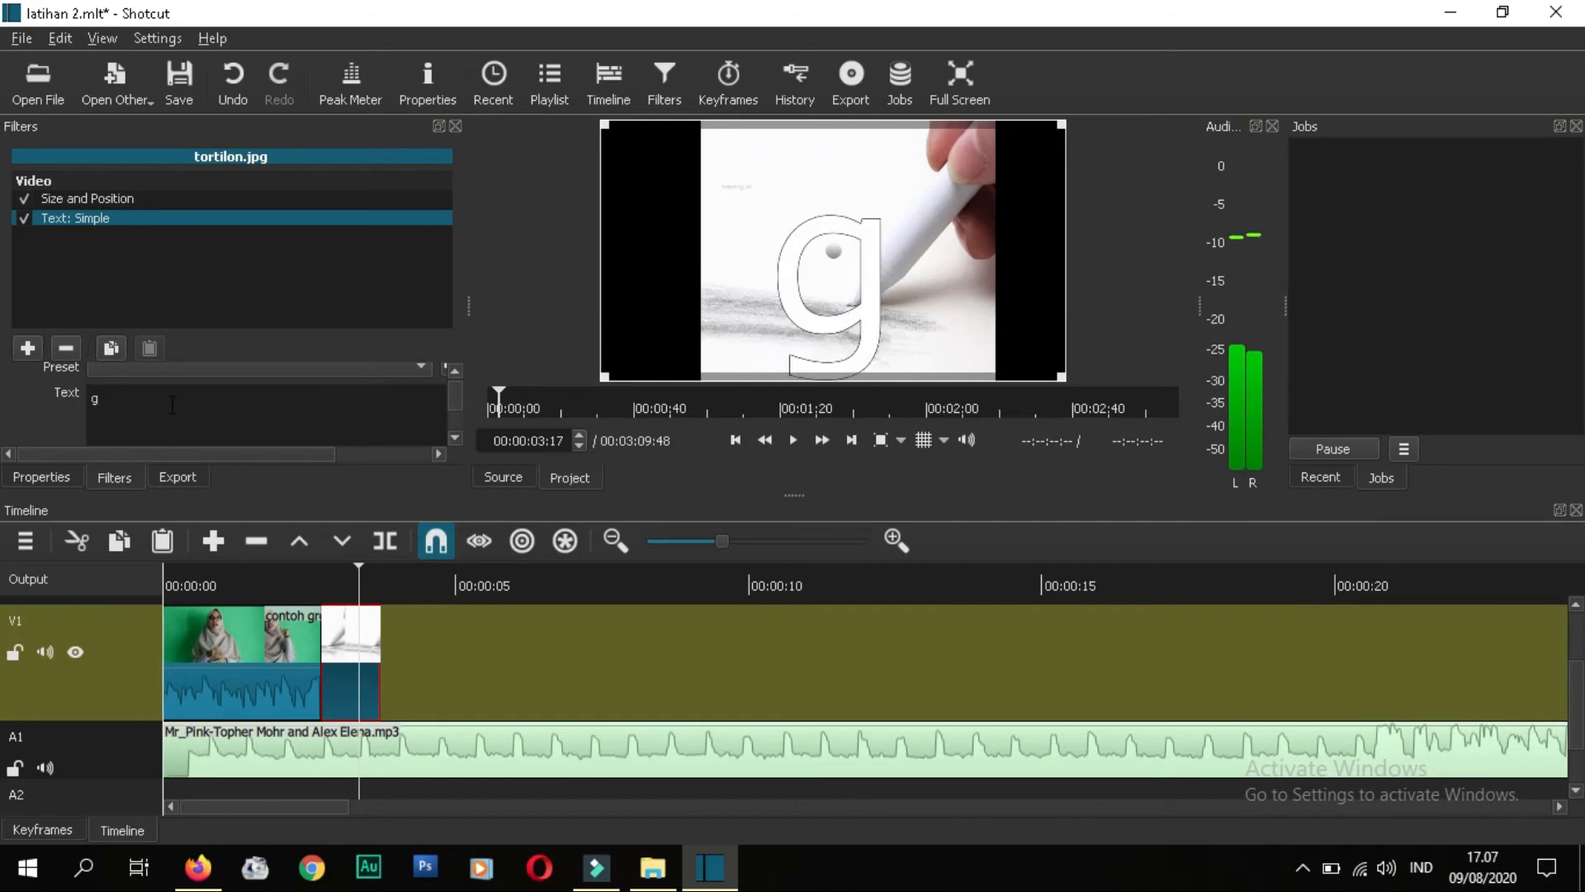
key("BackSpace")
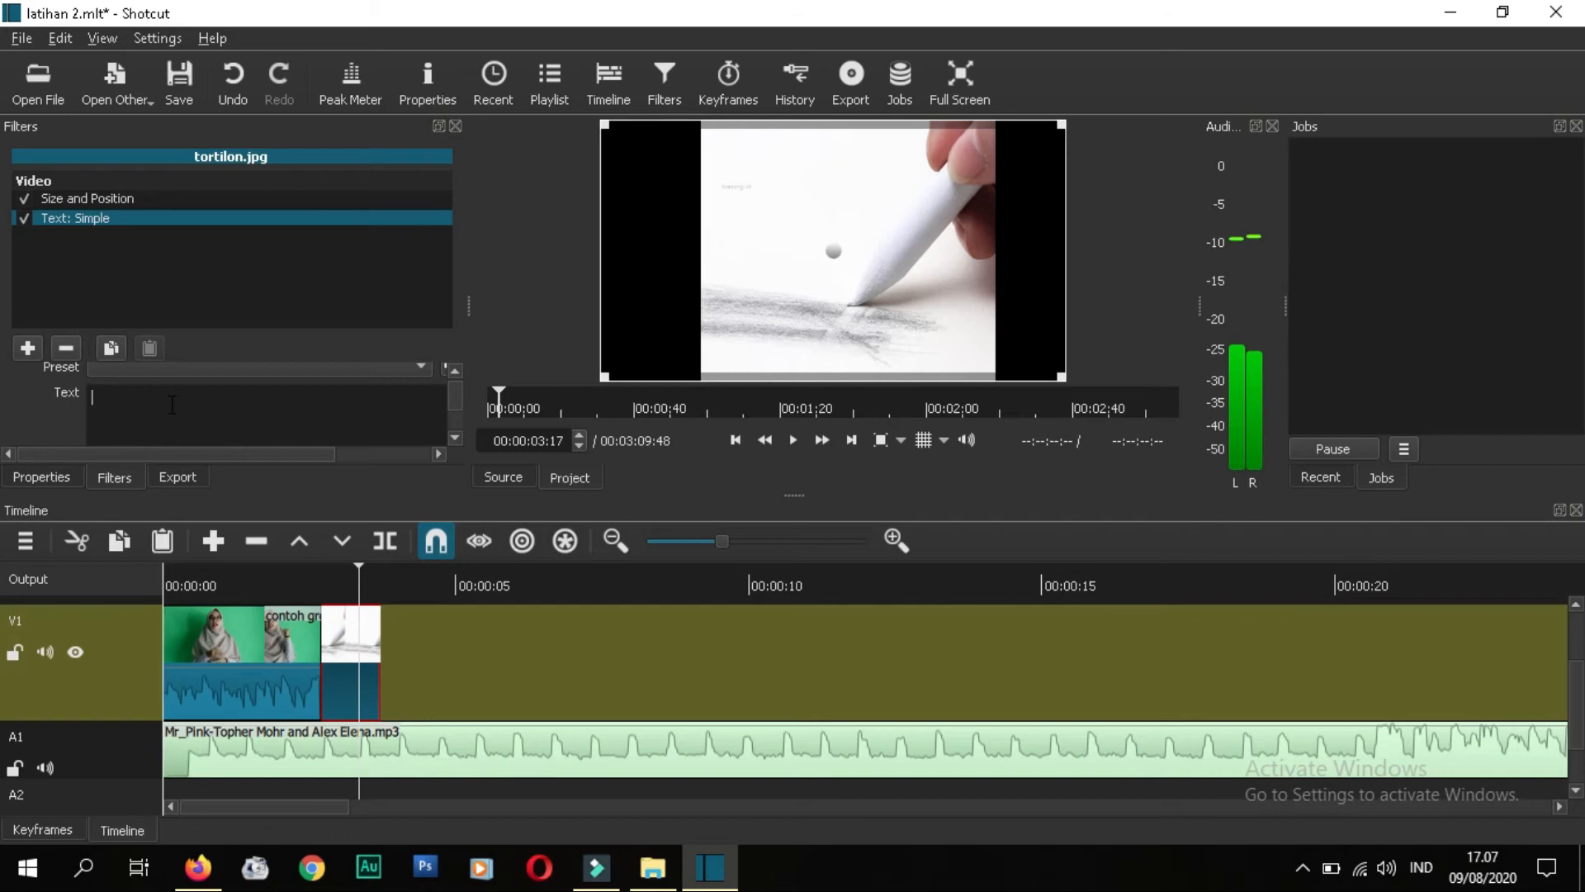
type("alat ")
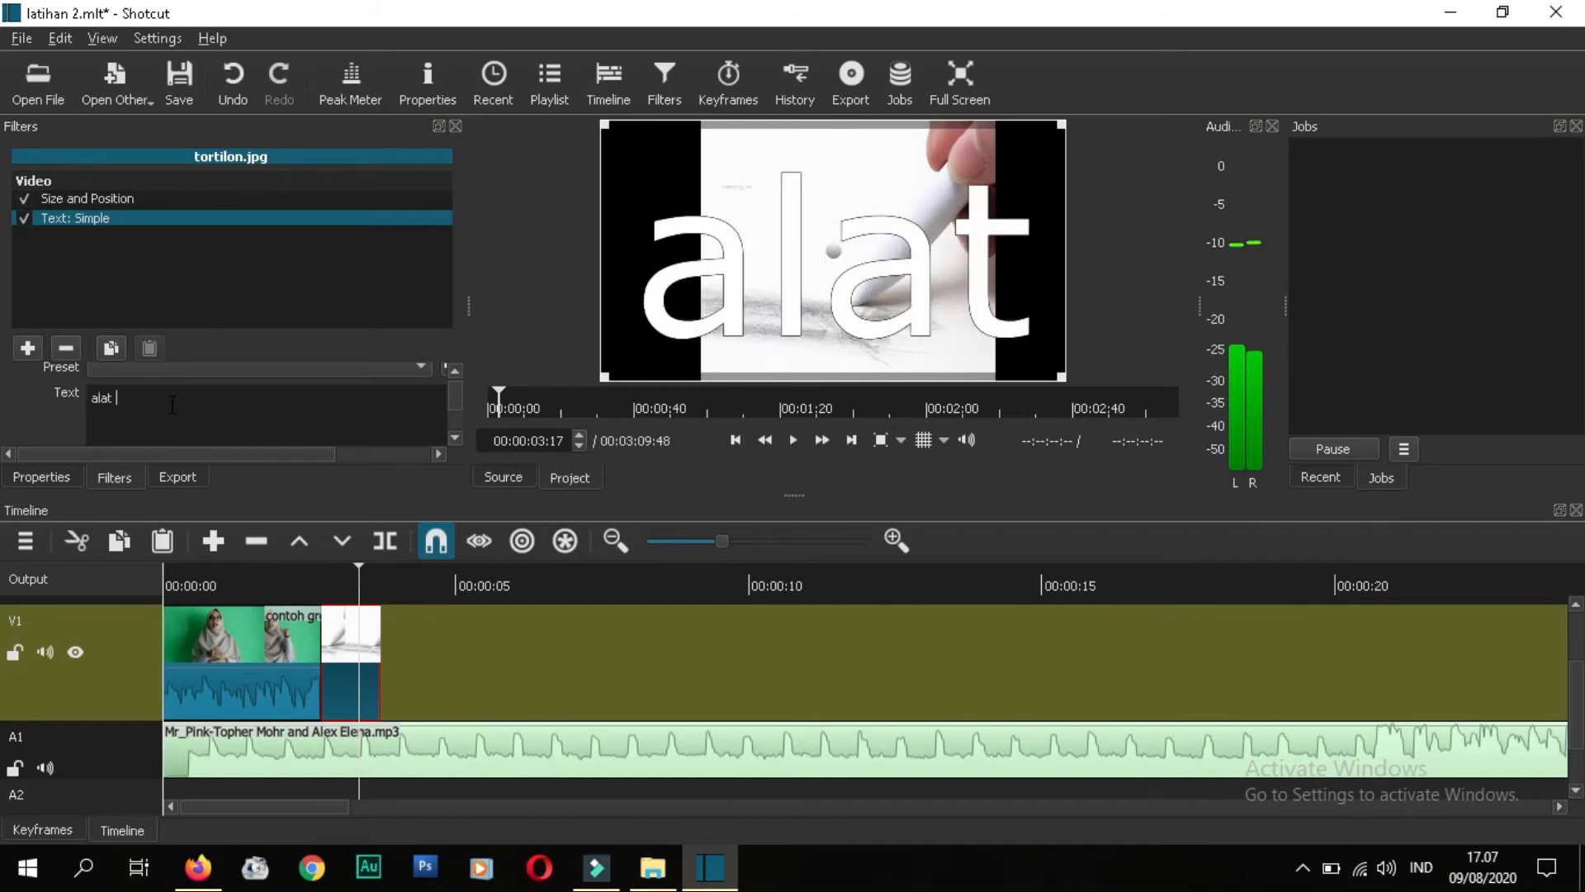
type("menggambar")
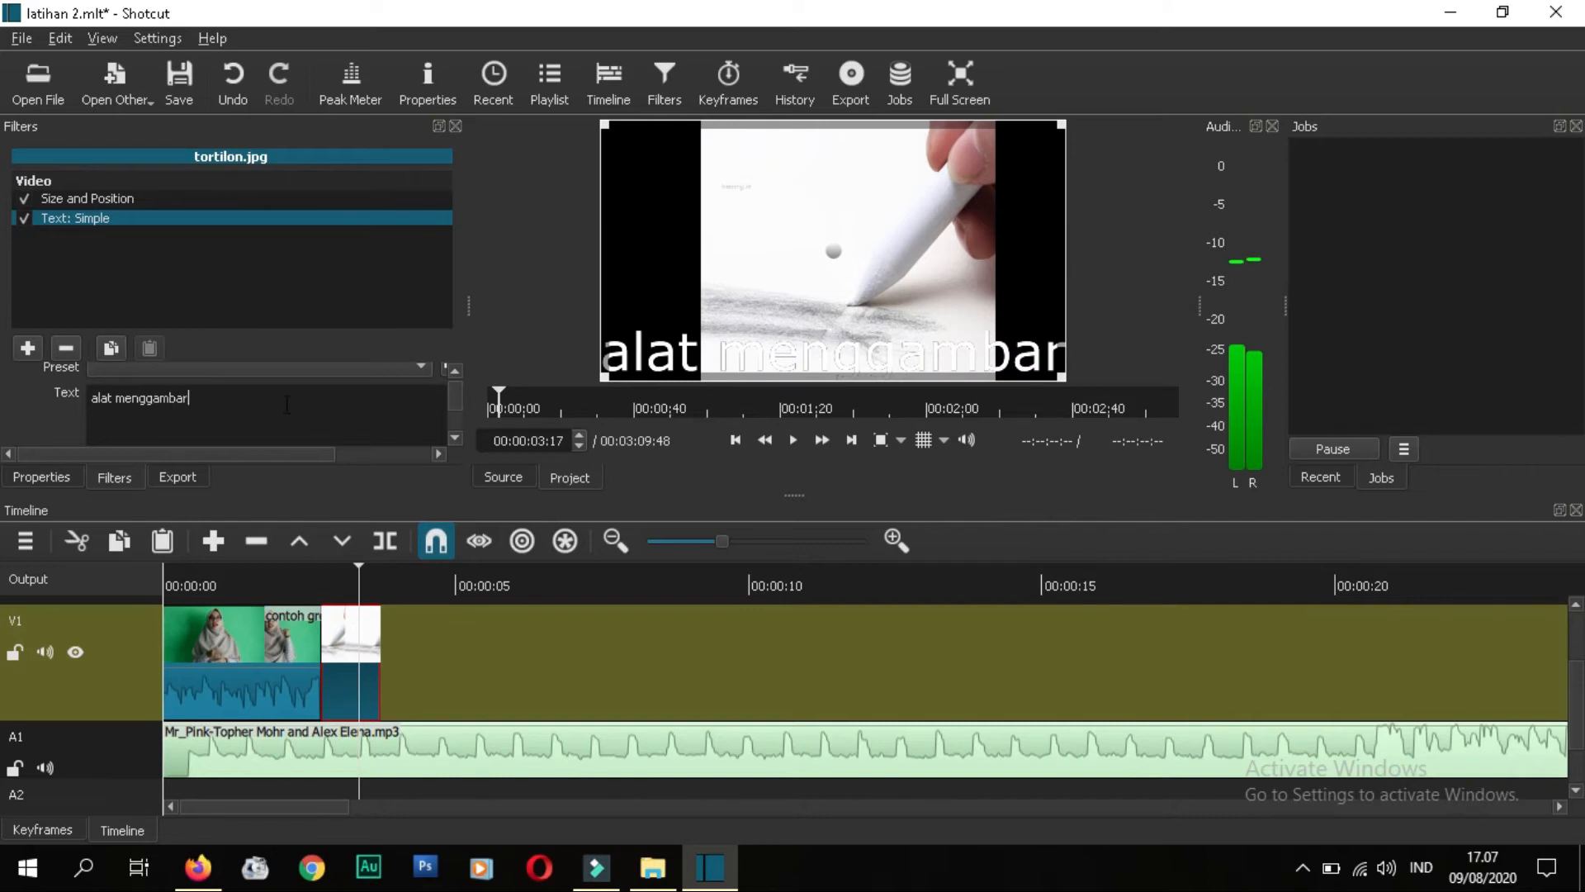
Step: Set the font color of the "alat menggambar" text to blue #5555ff
left_click_drag(457, 395, 457, 402)
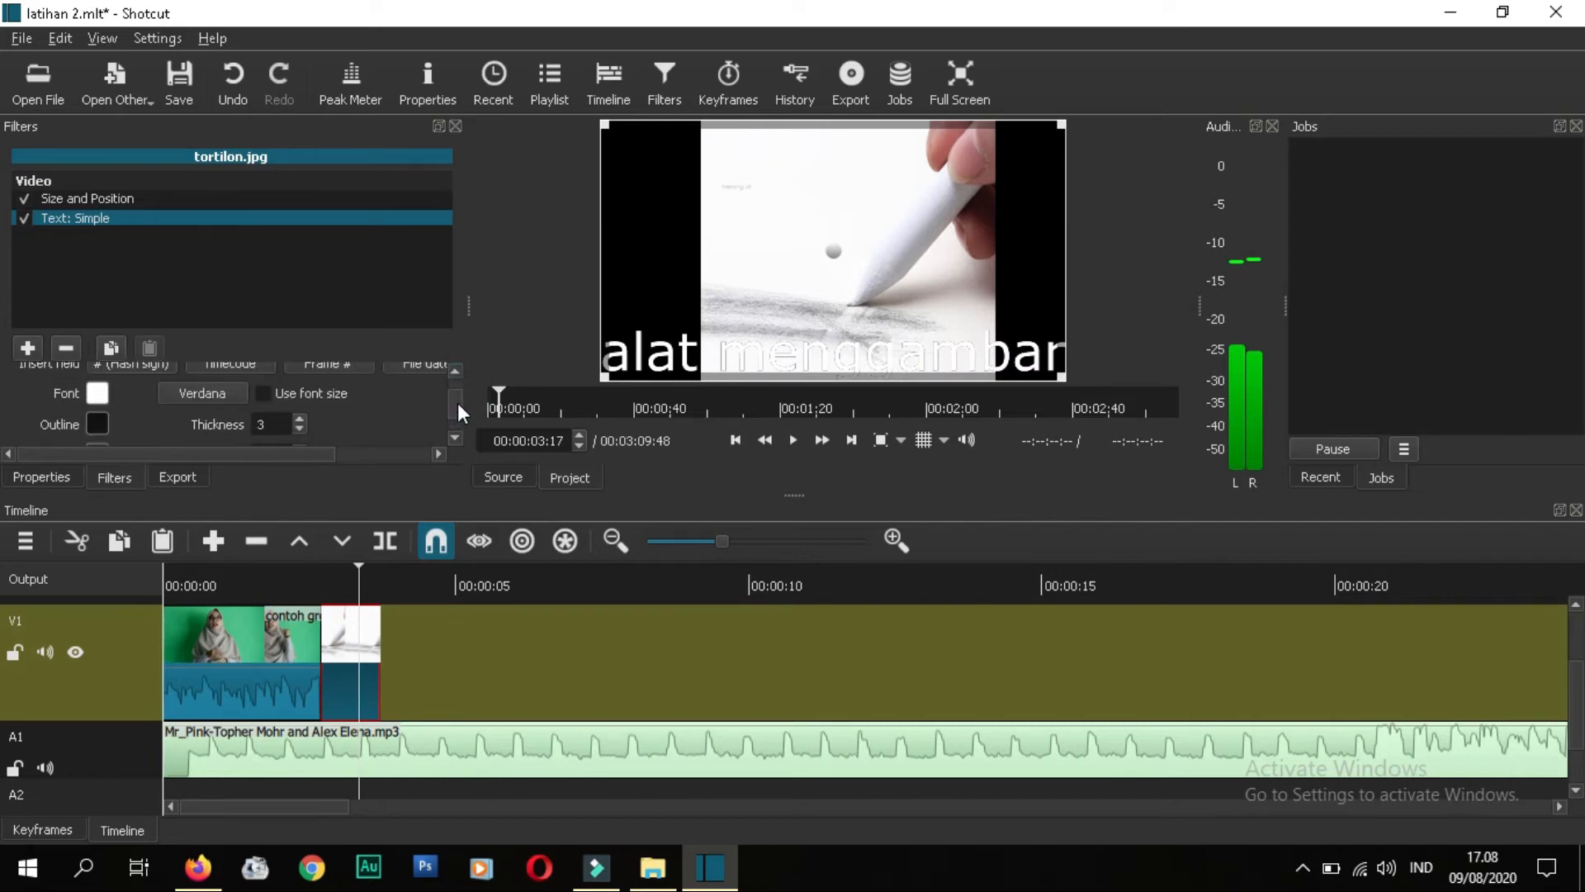
left_click(97, 395)
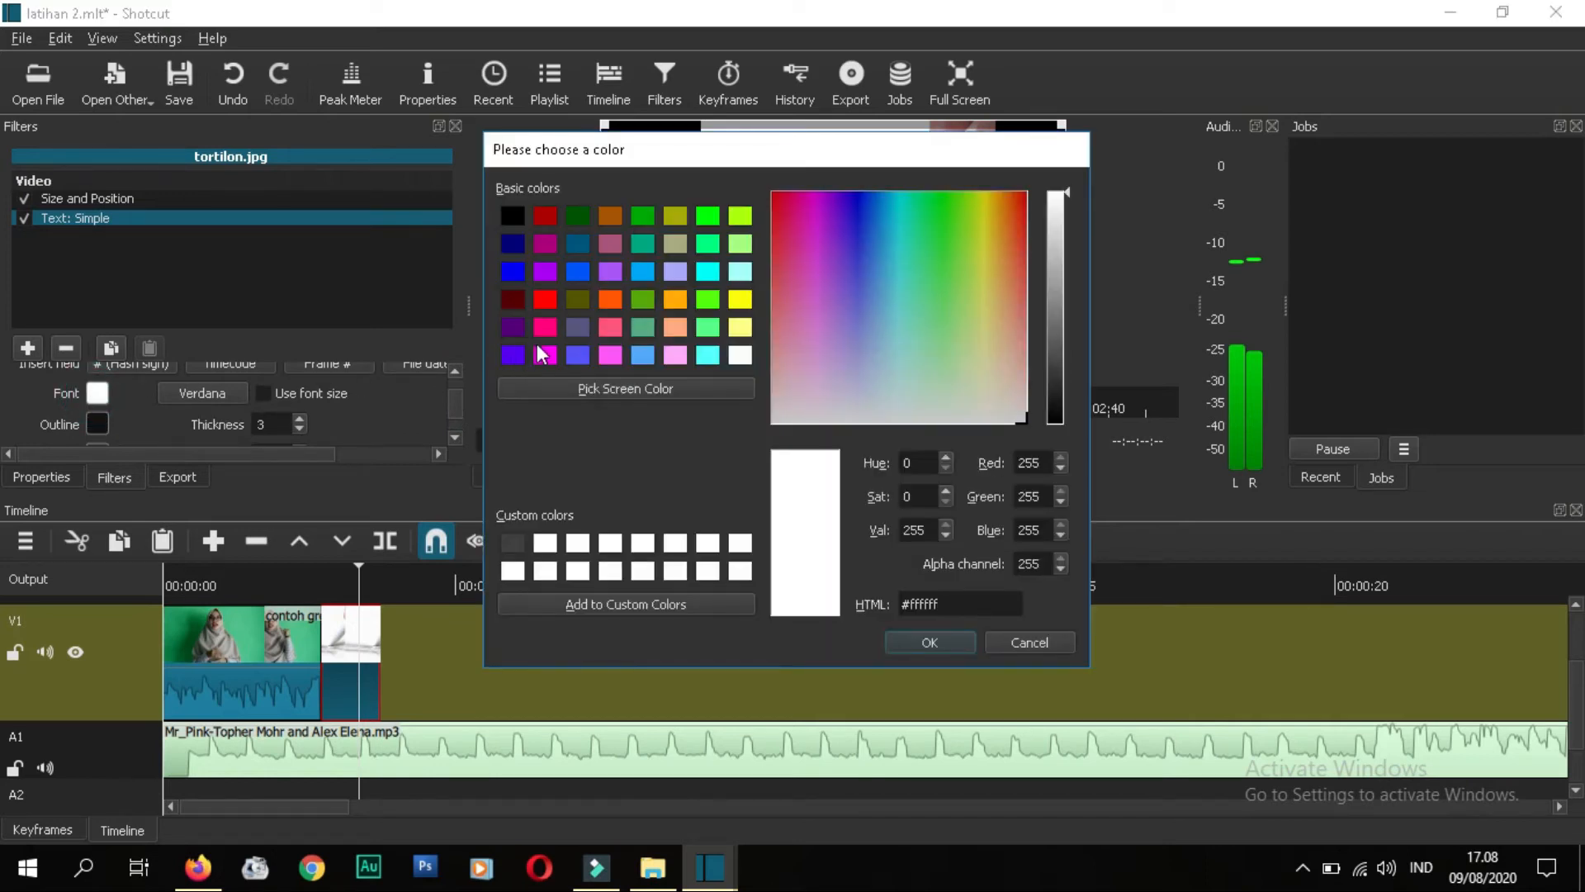
left_click(575, 354)
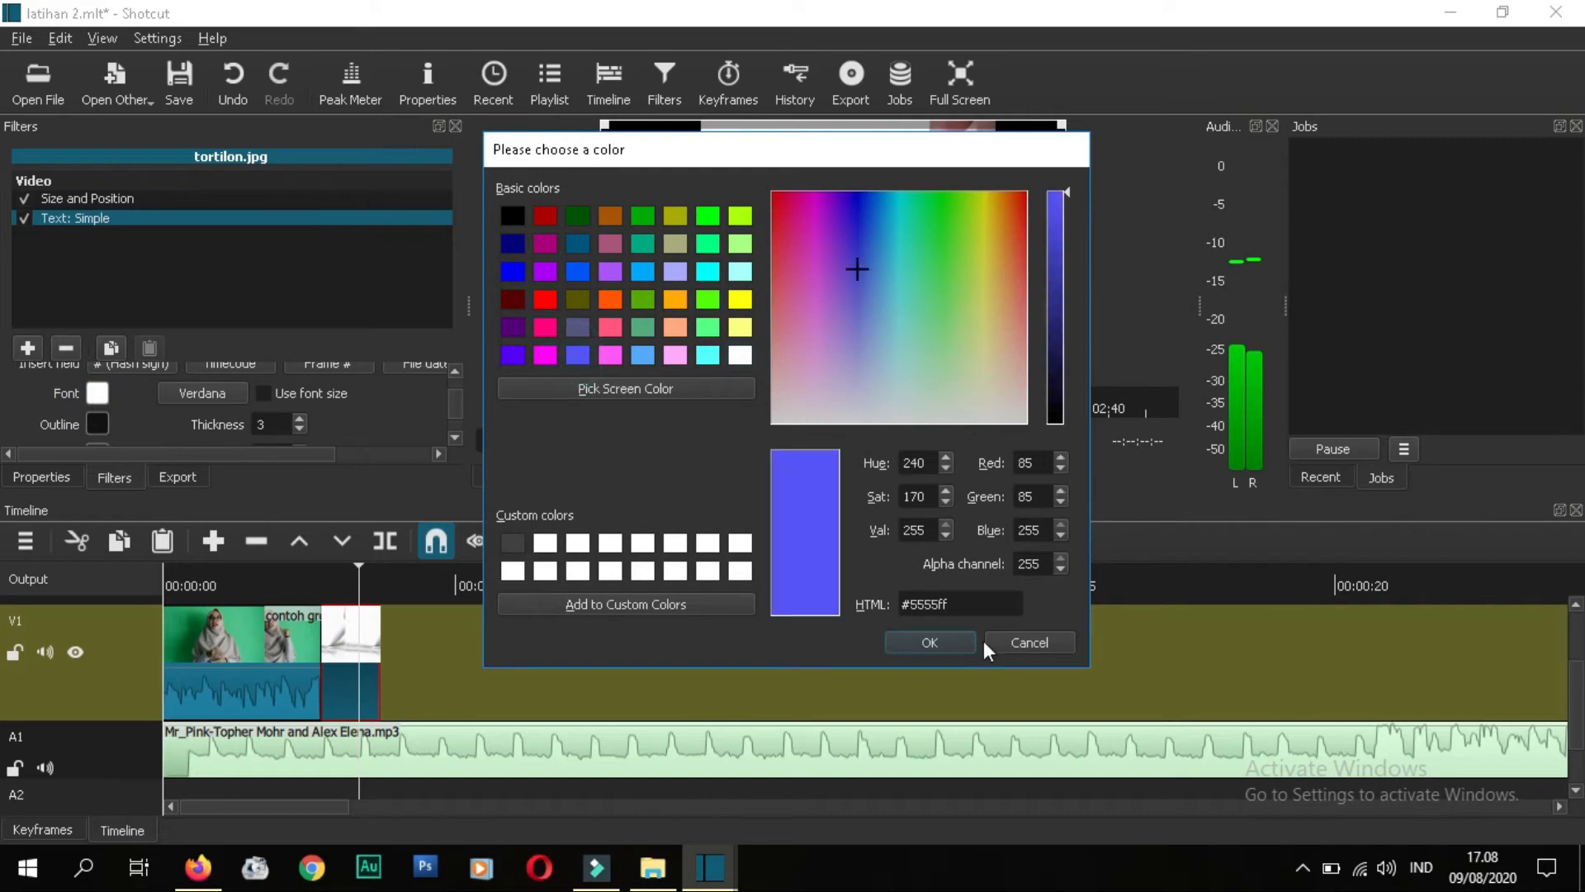
left_click(958, 640)
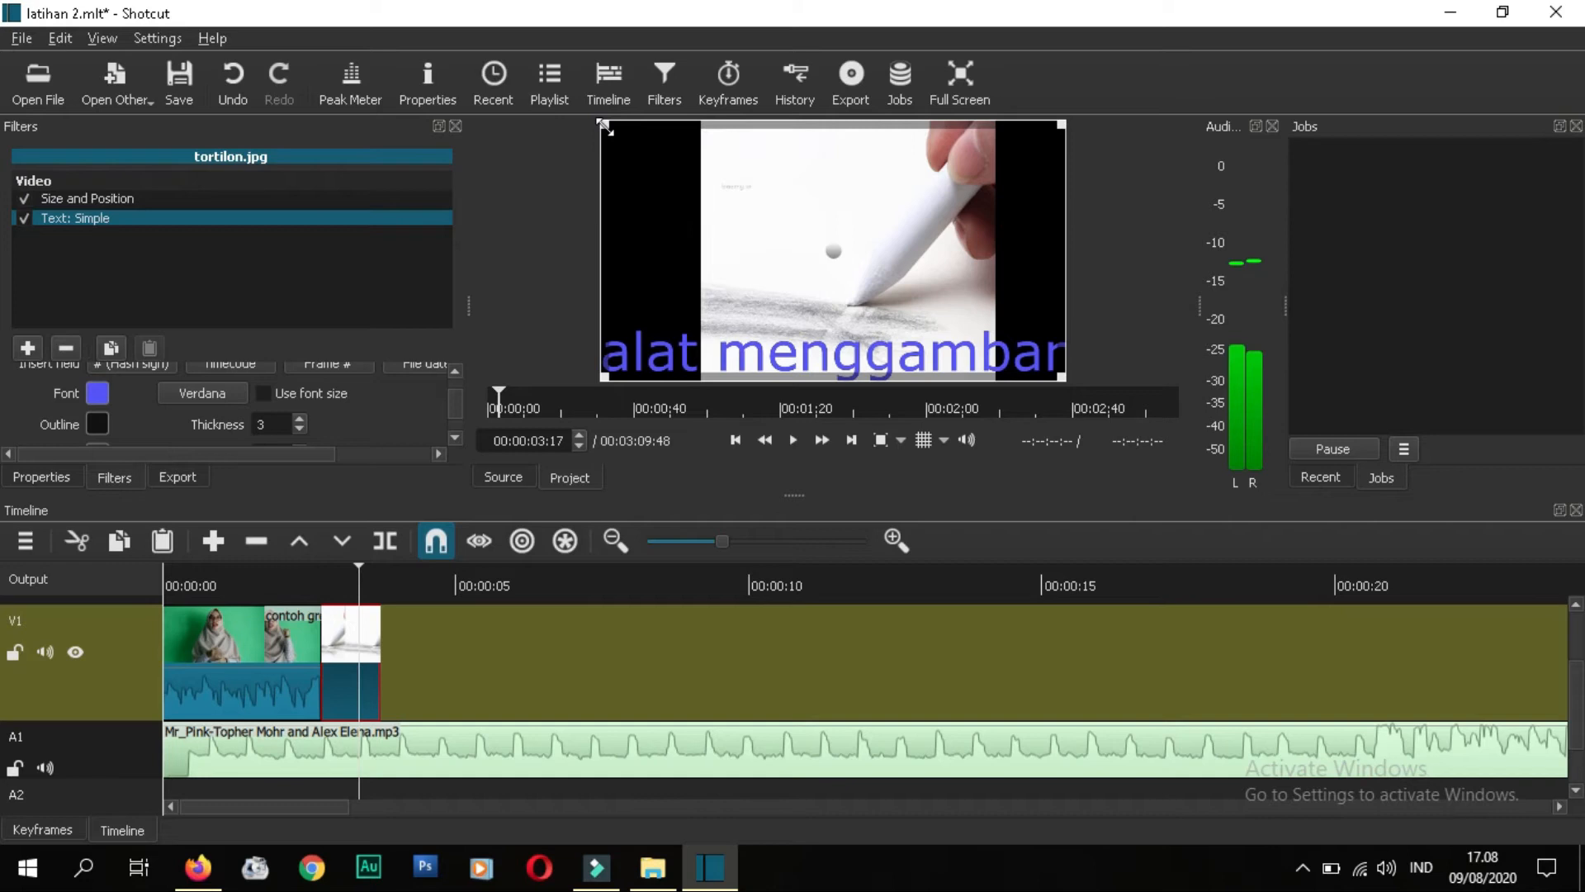
Step: Shrink the text frame in the preview, center it over the lower part of the image, and check the project at 00:00:03:33
left_click(835, 254)
left_click_drag(813, 268, 847, 252)
left_click_drag(618, 128, 828, 219)
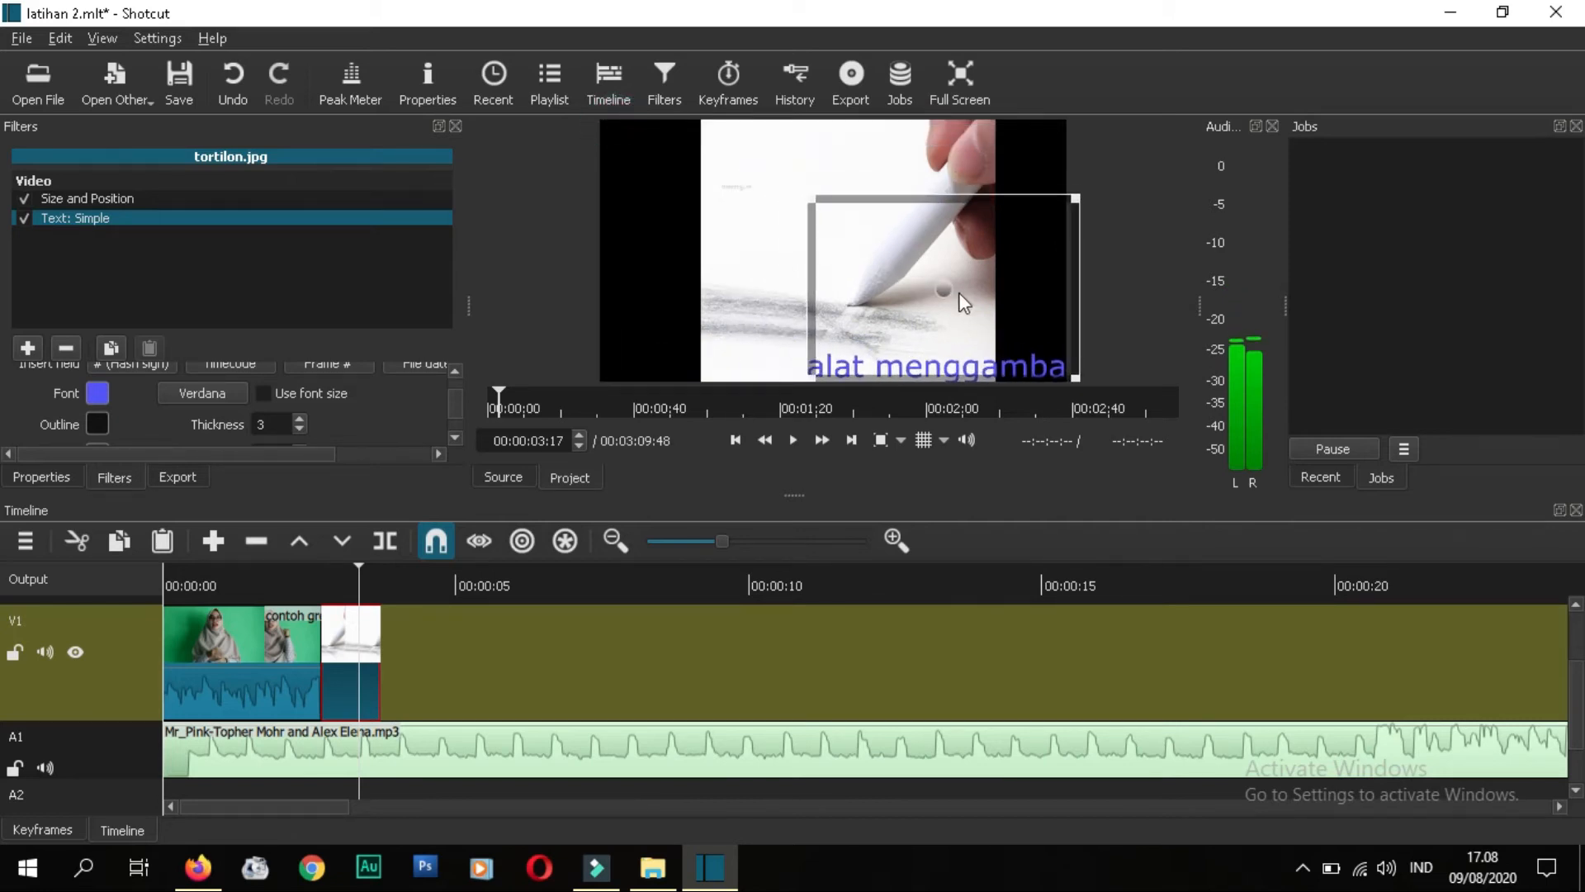
left_click_drag(958, 292, 851, 269)
left_click_drag(349, 575, 378, 570)
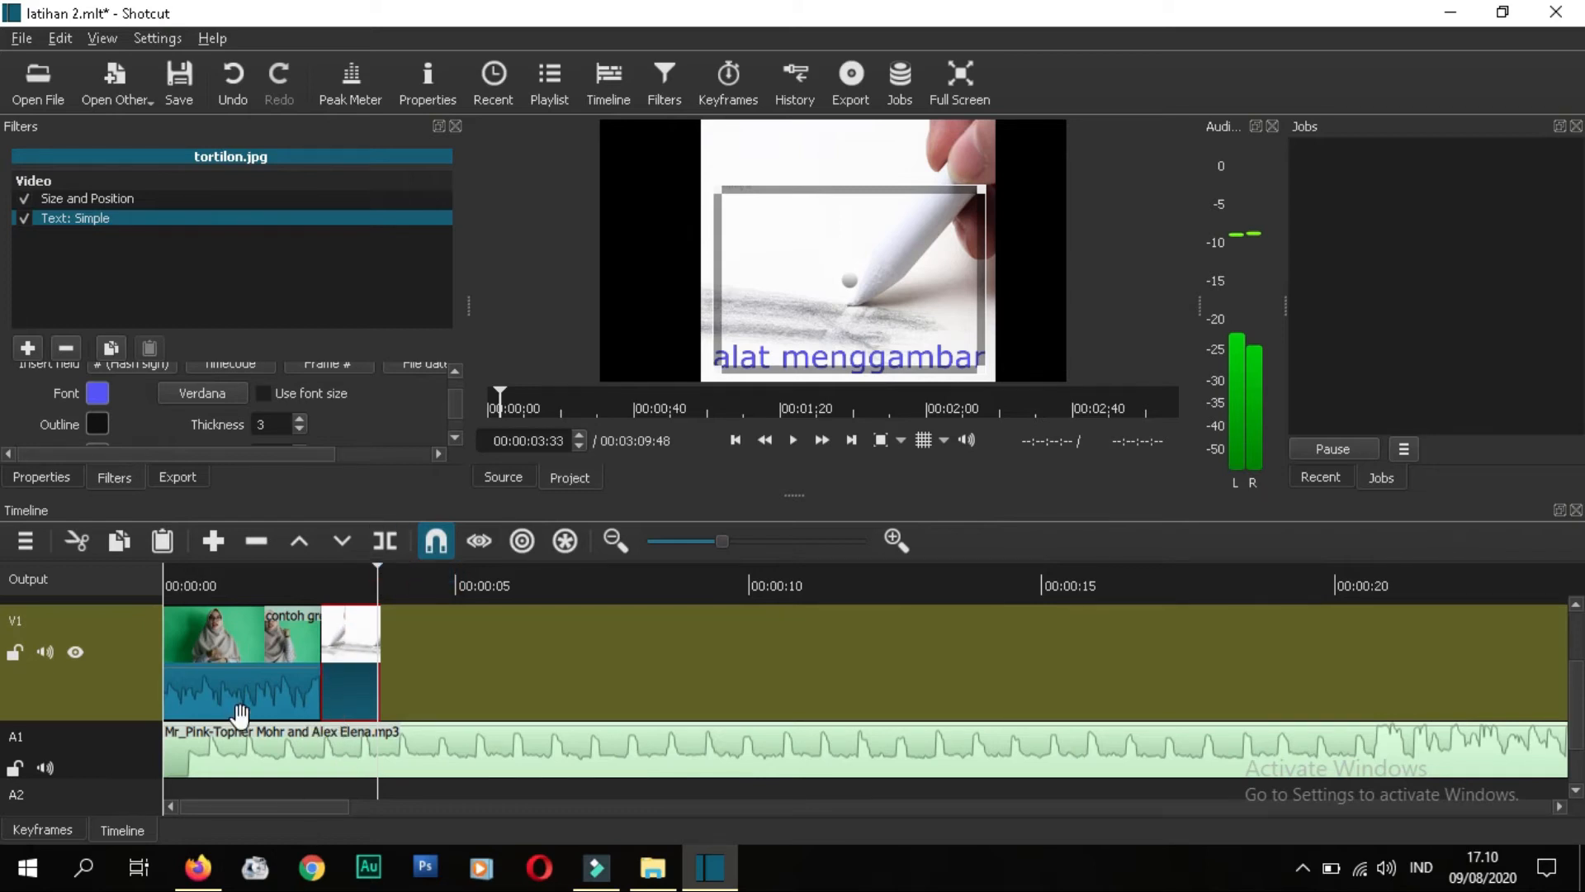
Step: Overlap the start of the tortilon.jpg clip with the end of the green-screen clip on V1 to create a transition, and preview it at 00:00:02:26
left_click(282, 677)
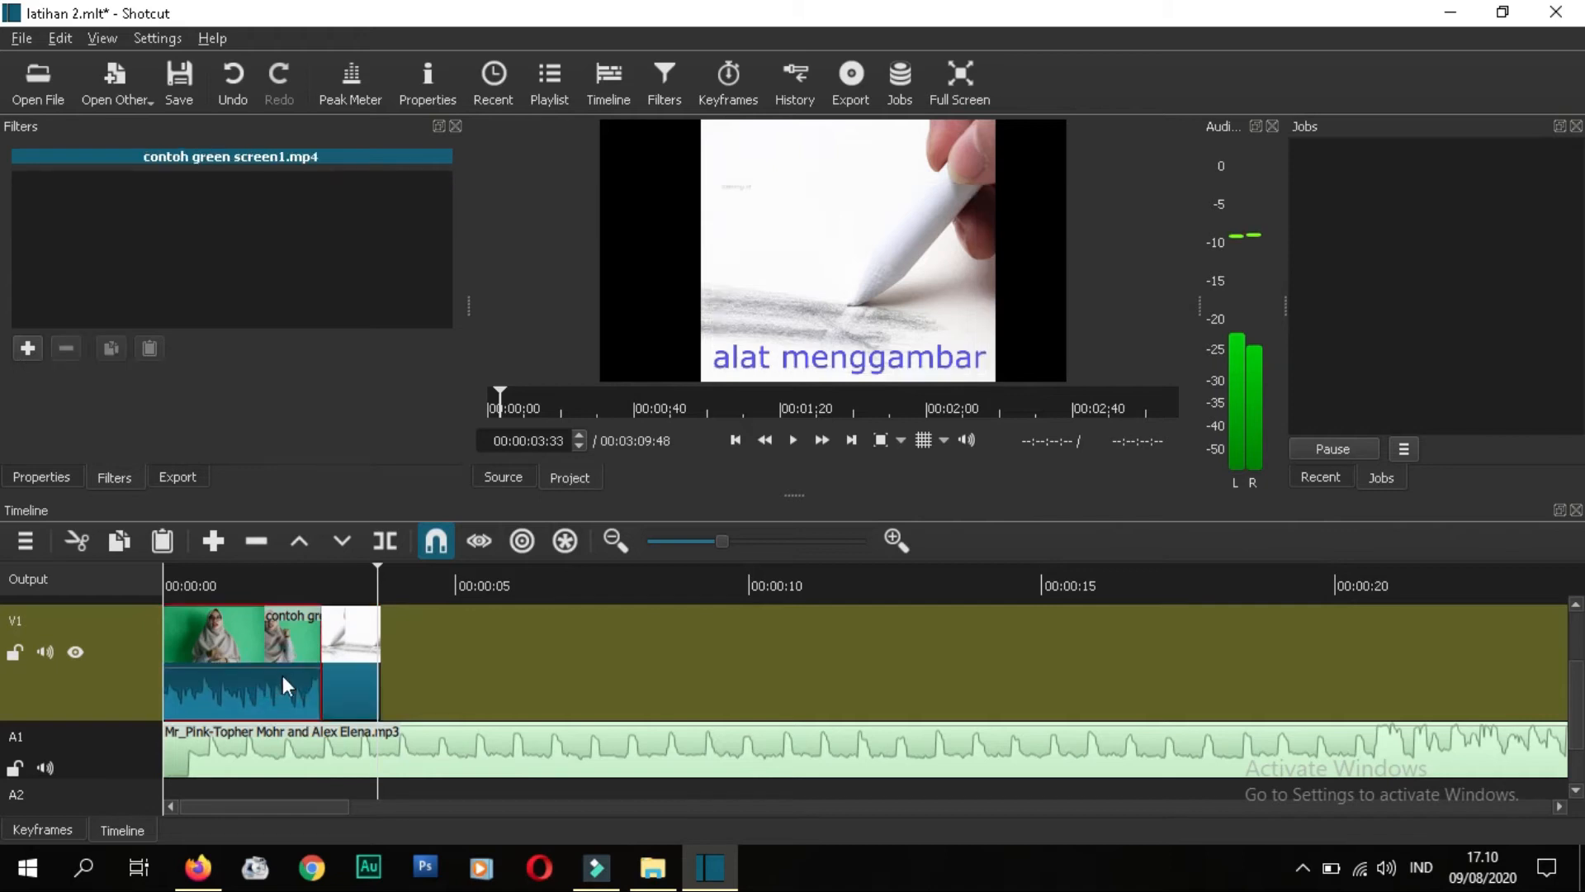
left_click(350, 650)
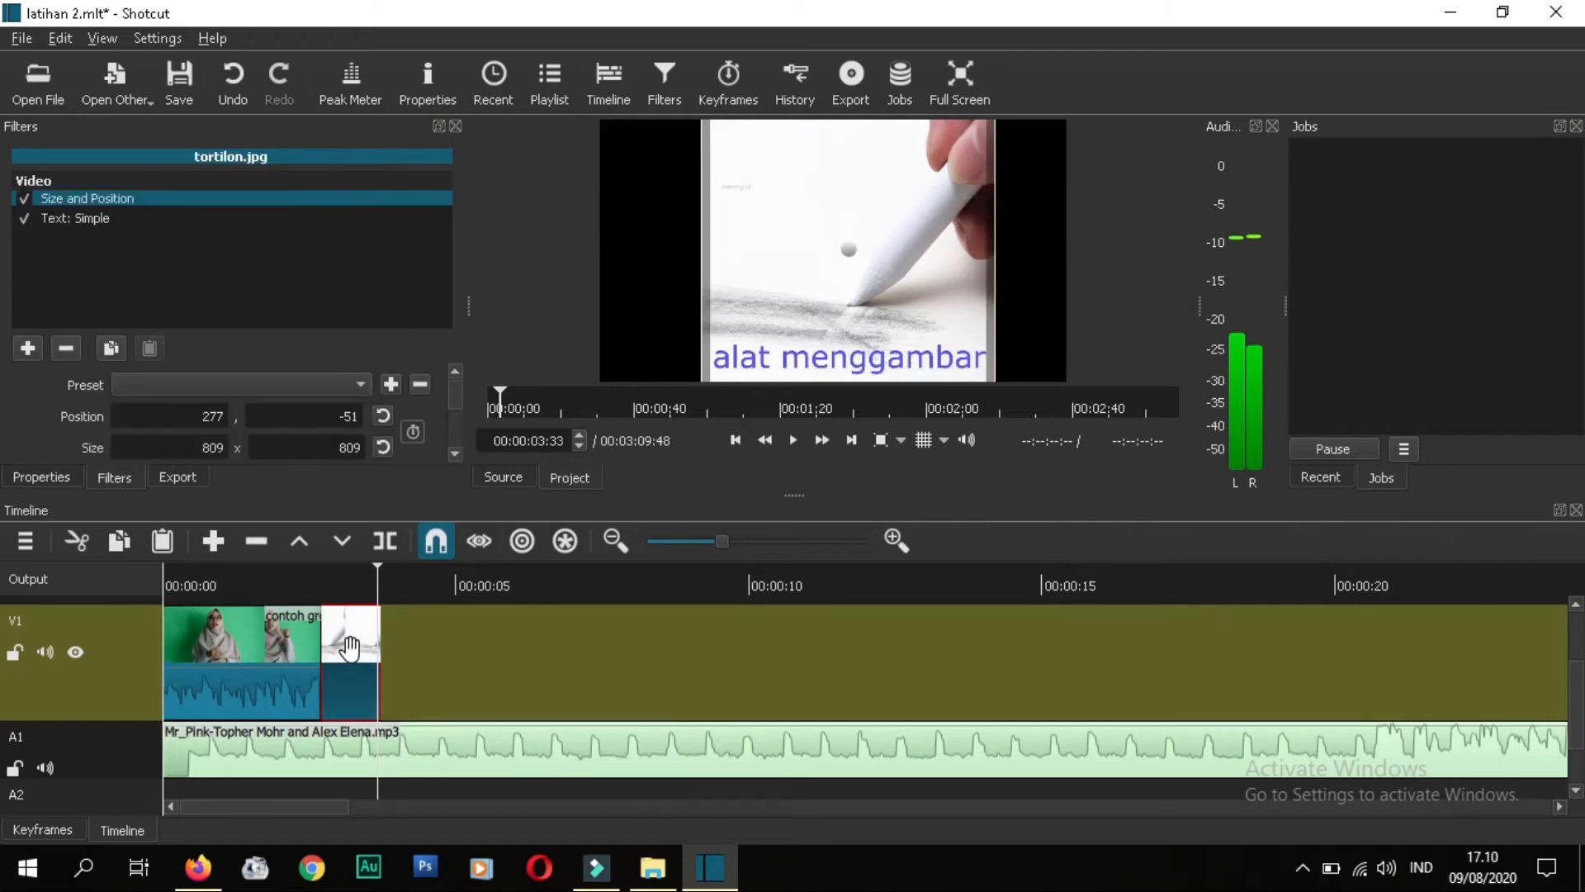
left_click(282, 648)
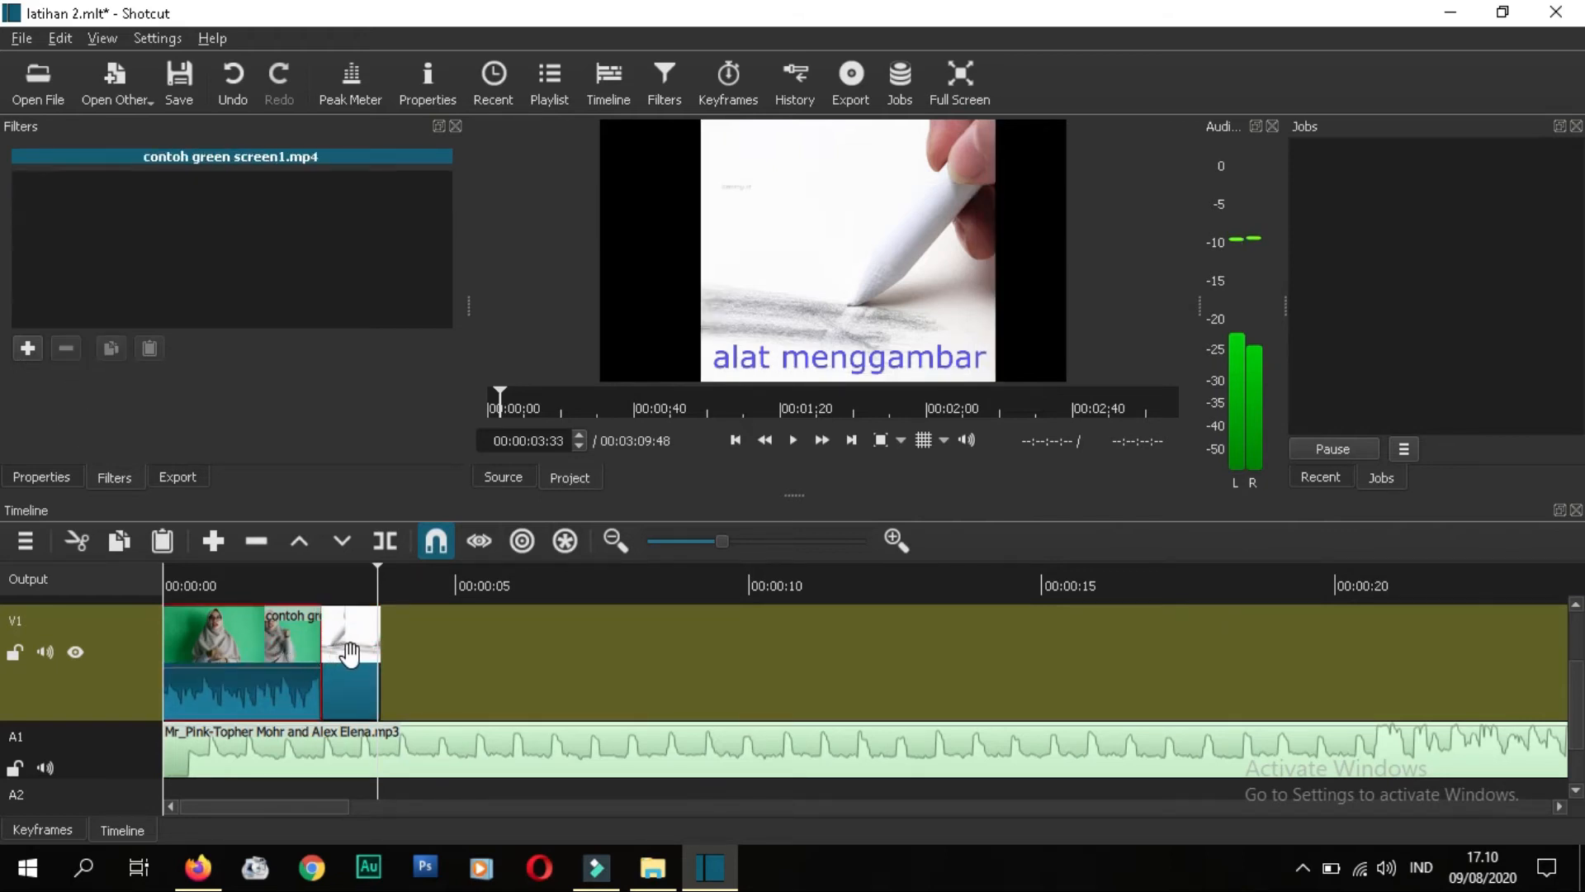
left_click(355, 644)
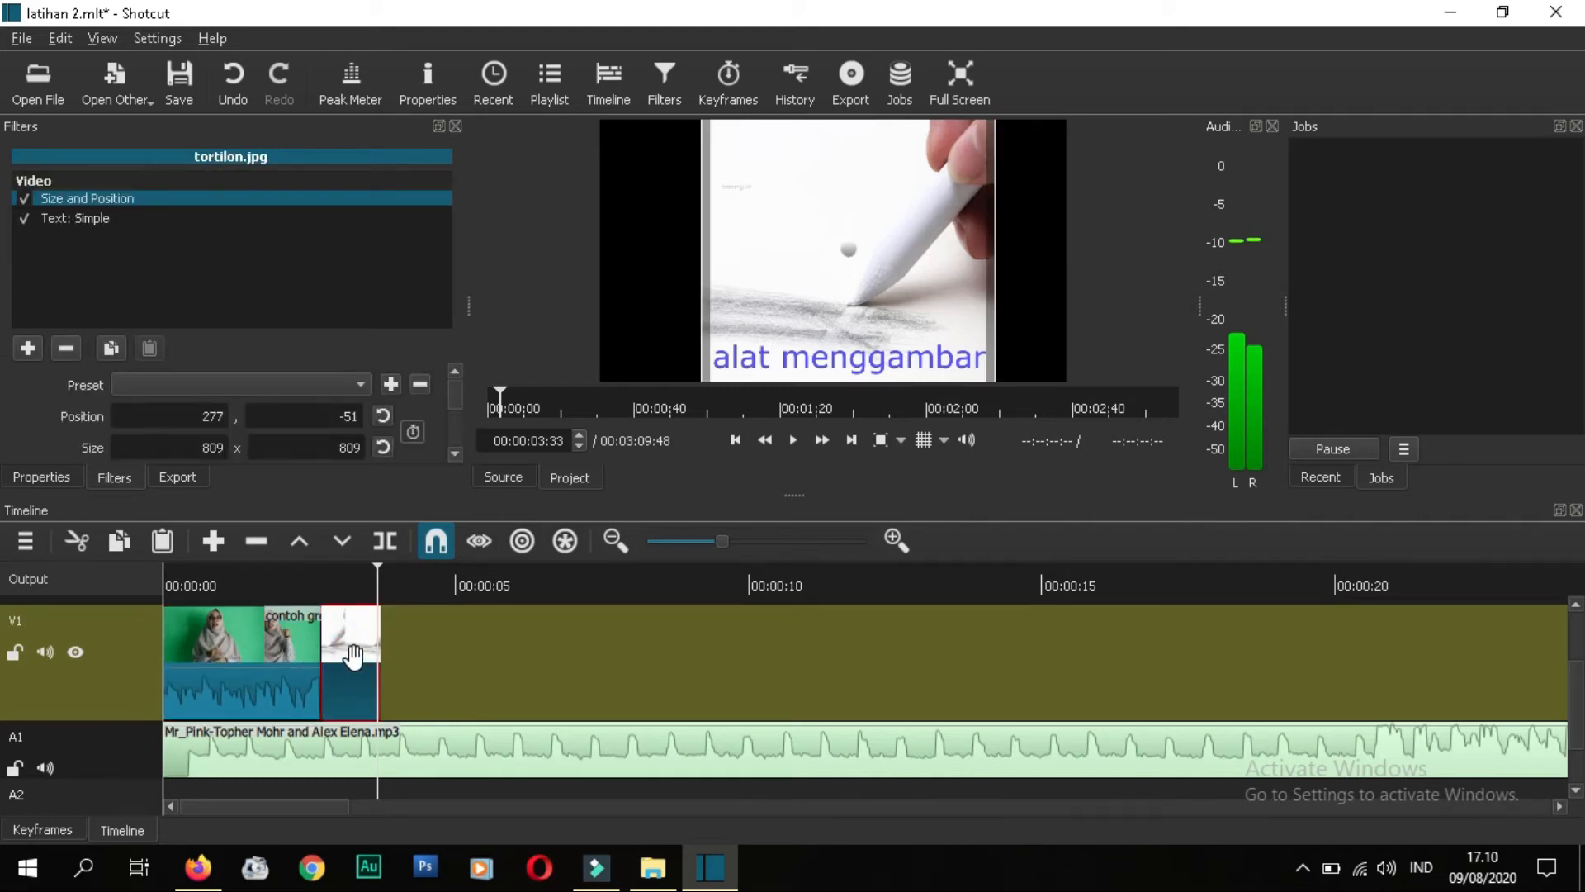
left_click_drag(355, 660, 319, 663)
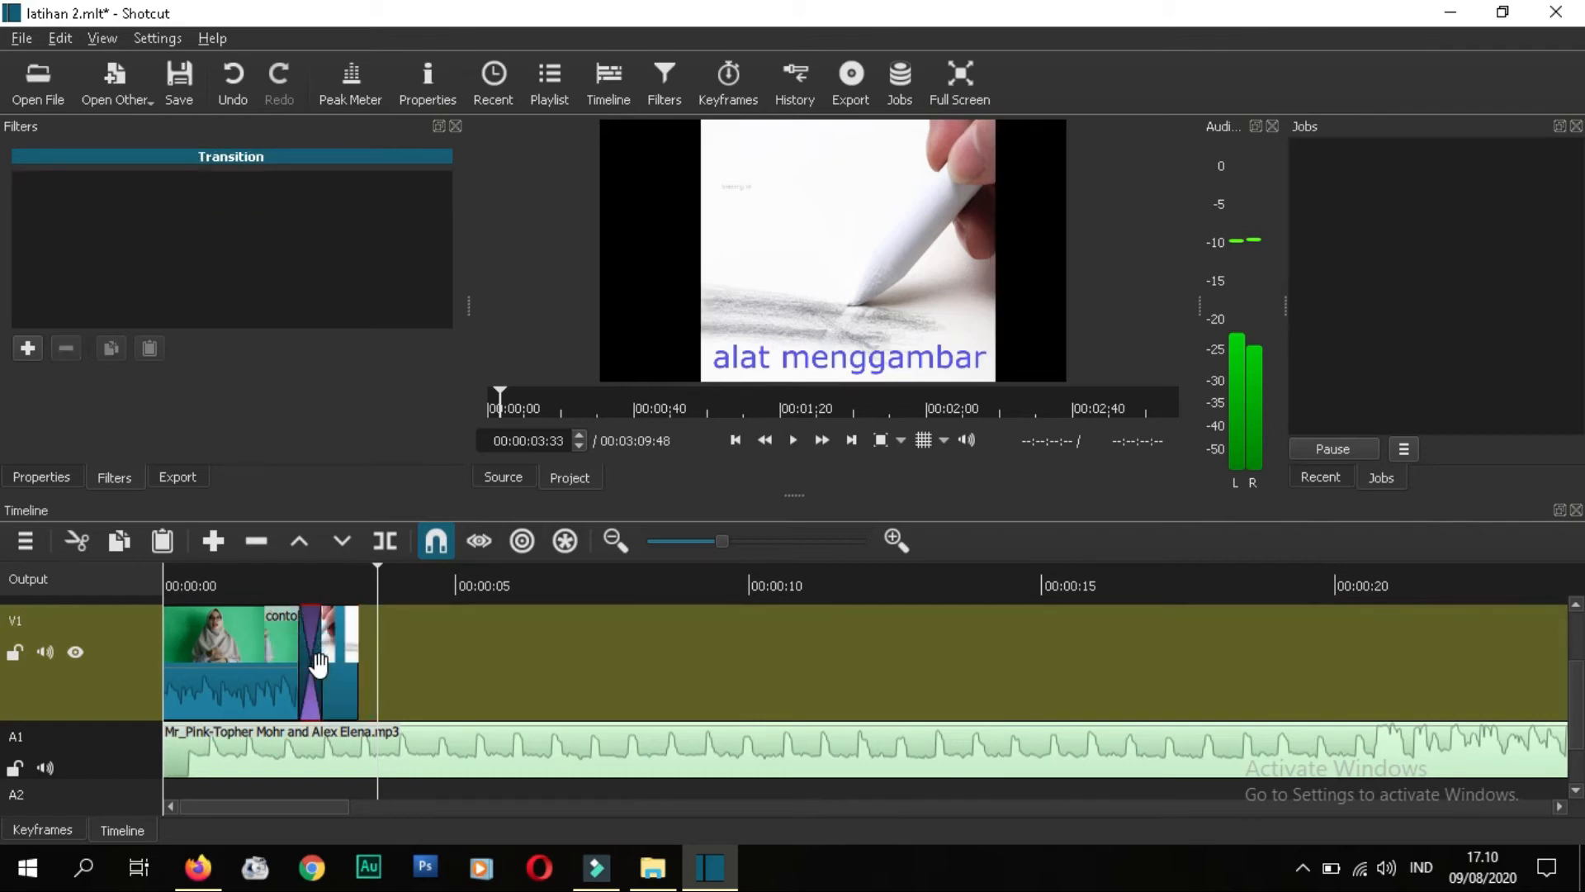
left_click_drag(378, 562, 310, 563)
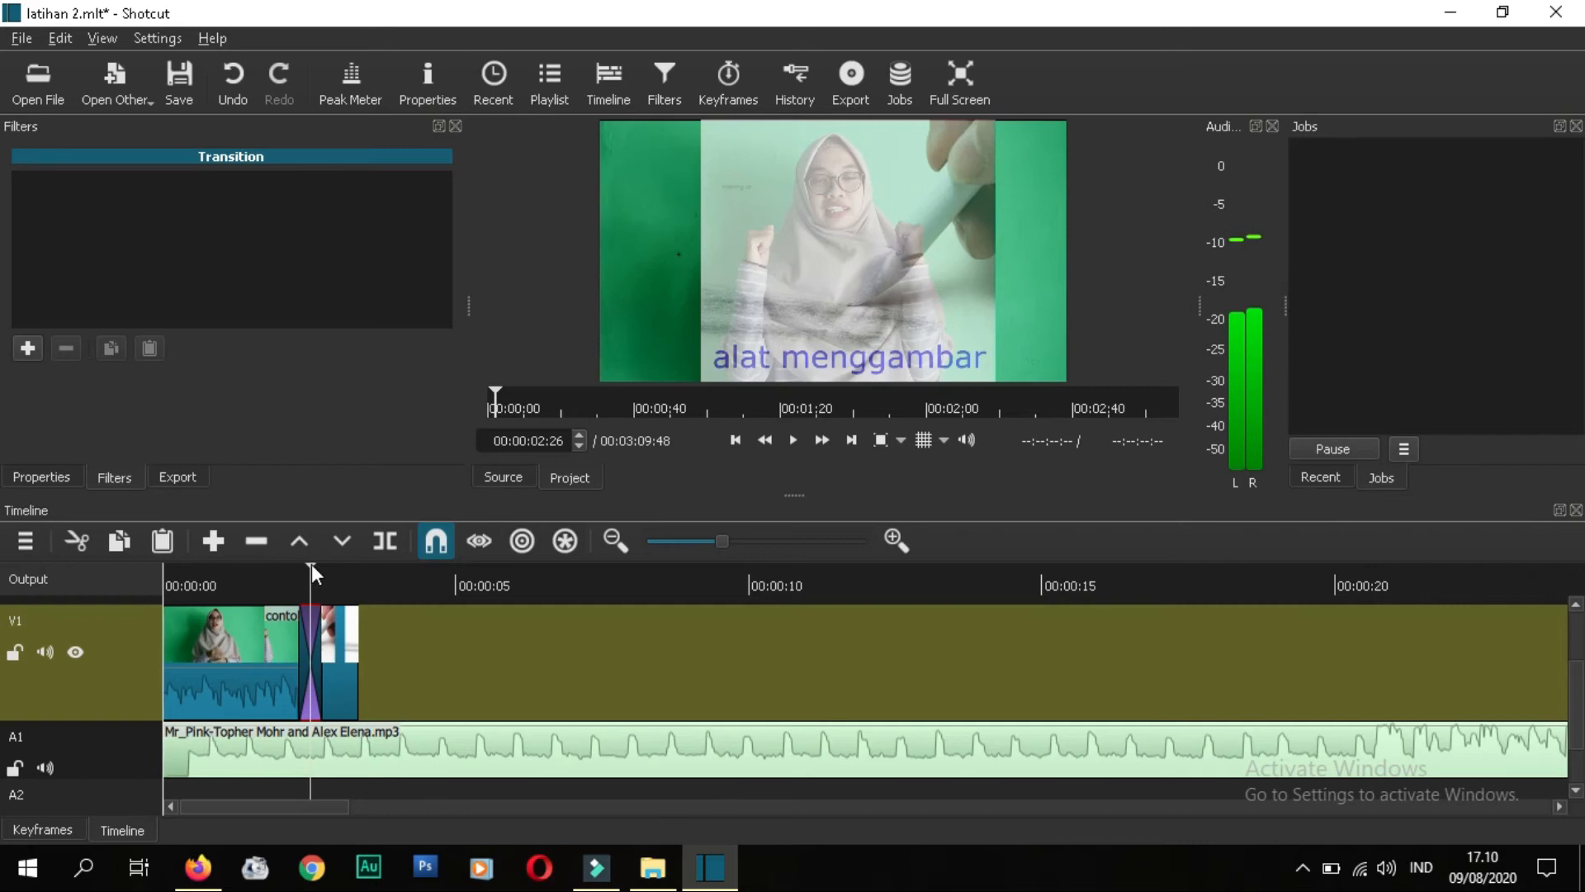
Step: Split the A1 music clip at 00:00:03:16, where the image clip ends, and cut out the remaining part
left_click_drag(310, 563, 358, 562)
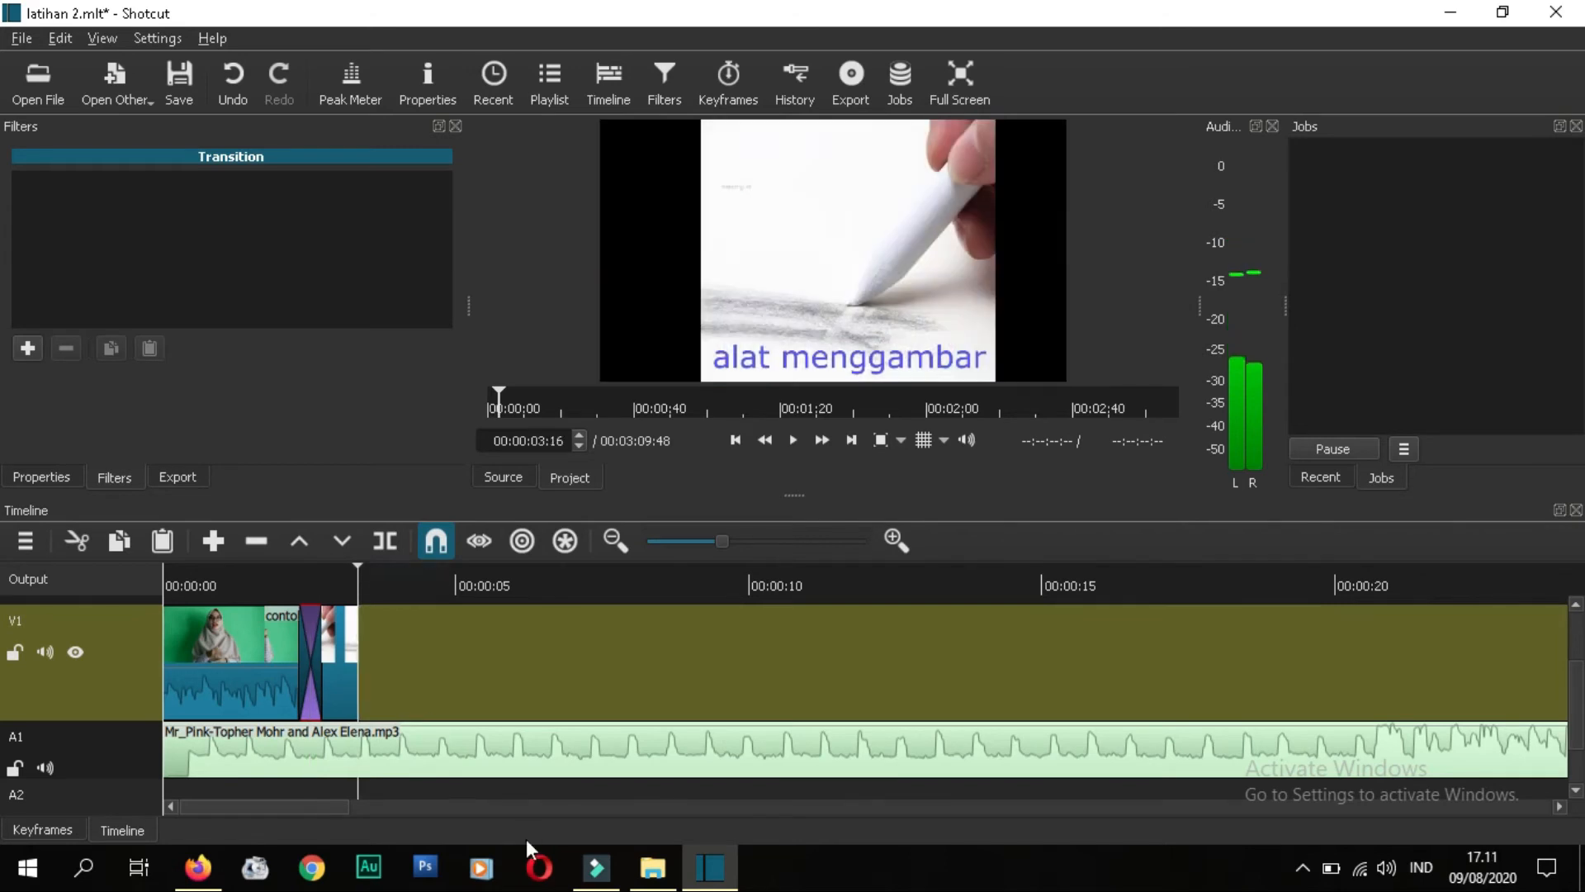
left_click(512, 747)
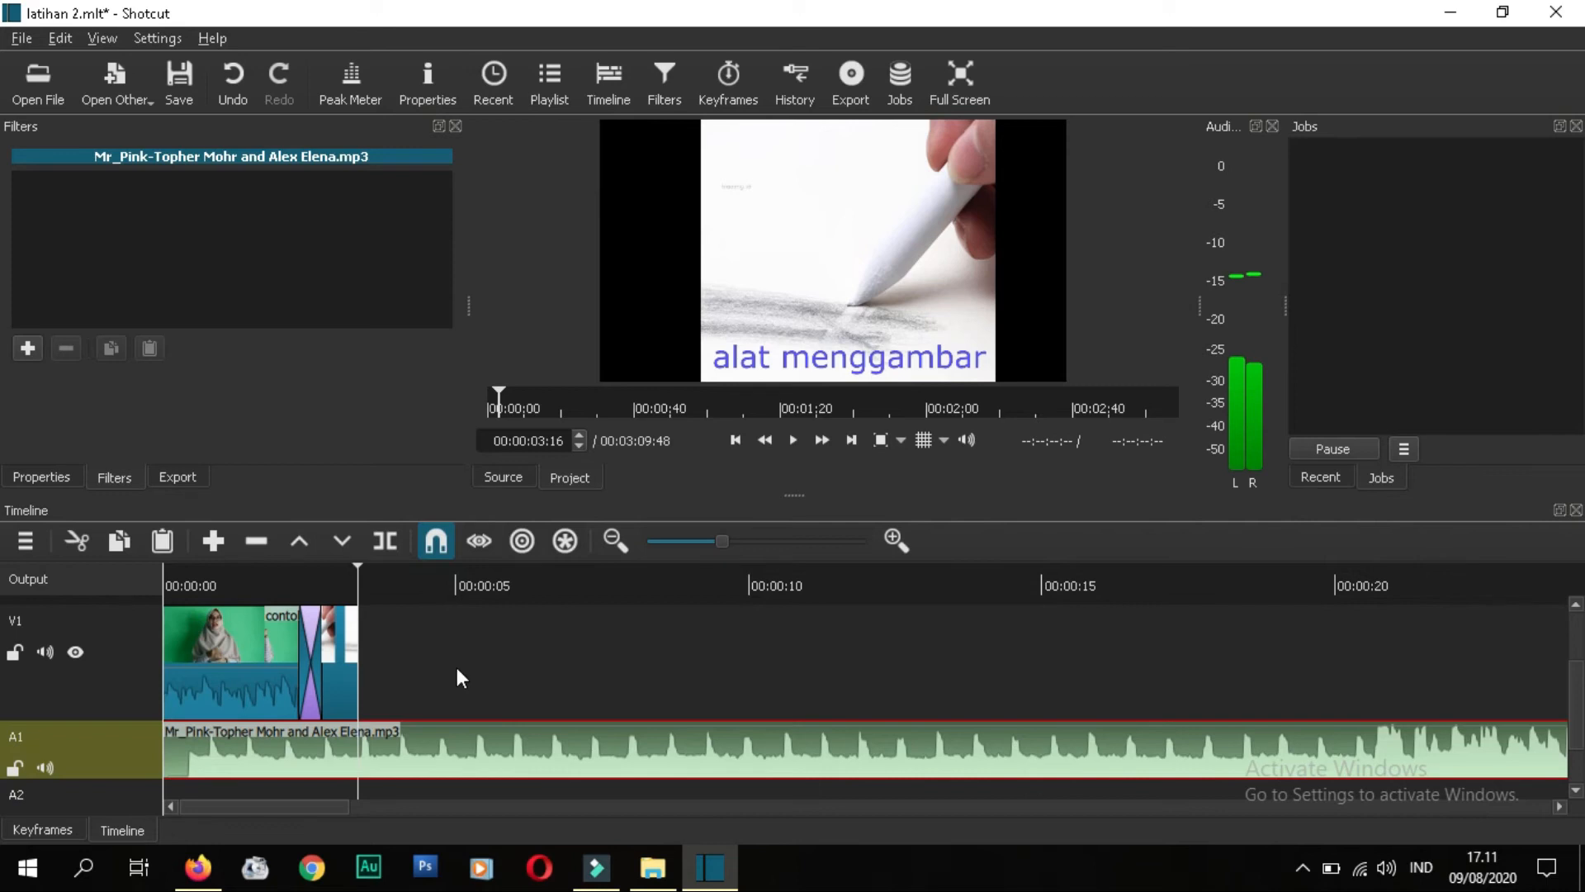
left_click(388, 542)
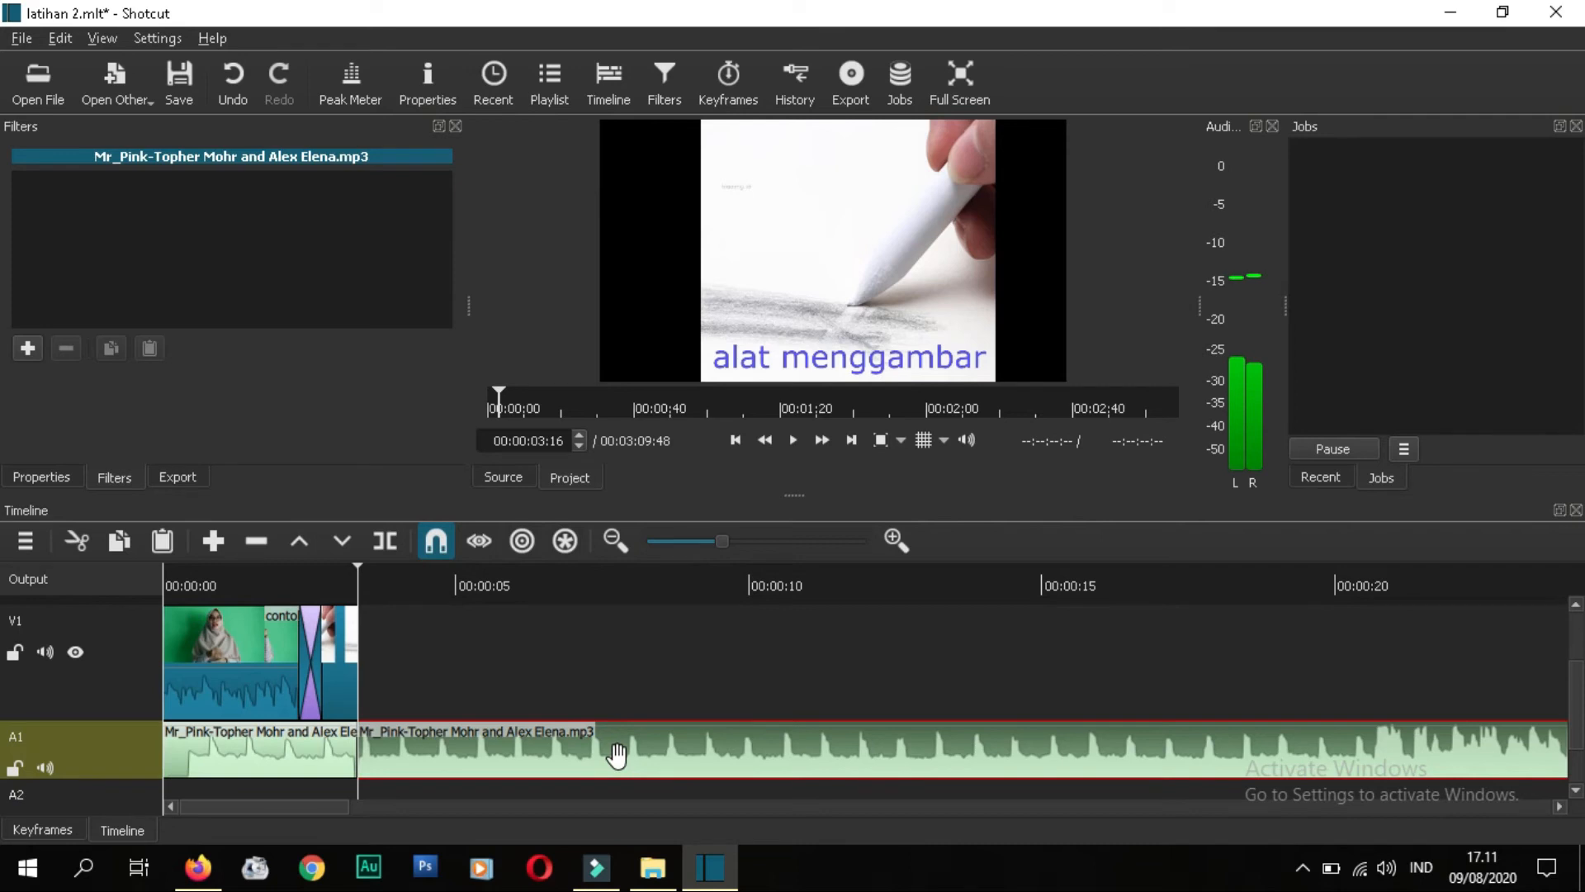
left_click(83, 546)
Step: Select the remaining music clip on A1 and return the playhead to the start of the project
left_click(249, 591)
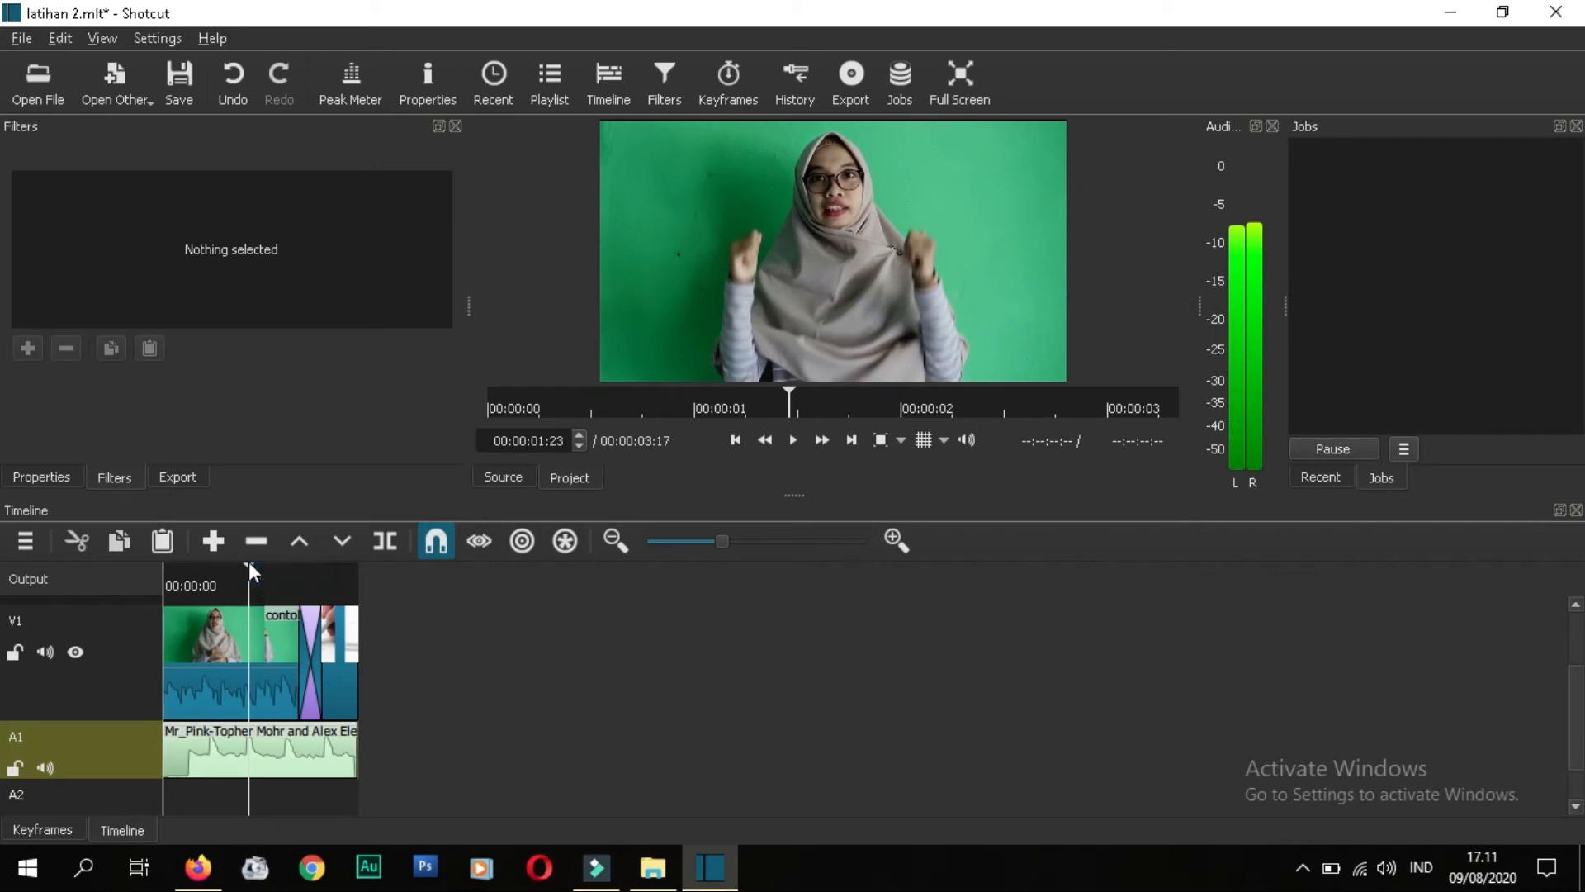
left_click(273, 751)
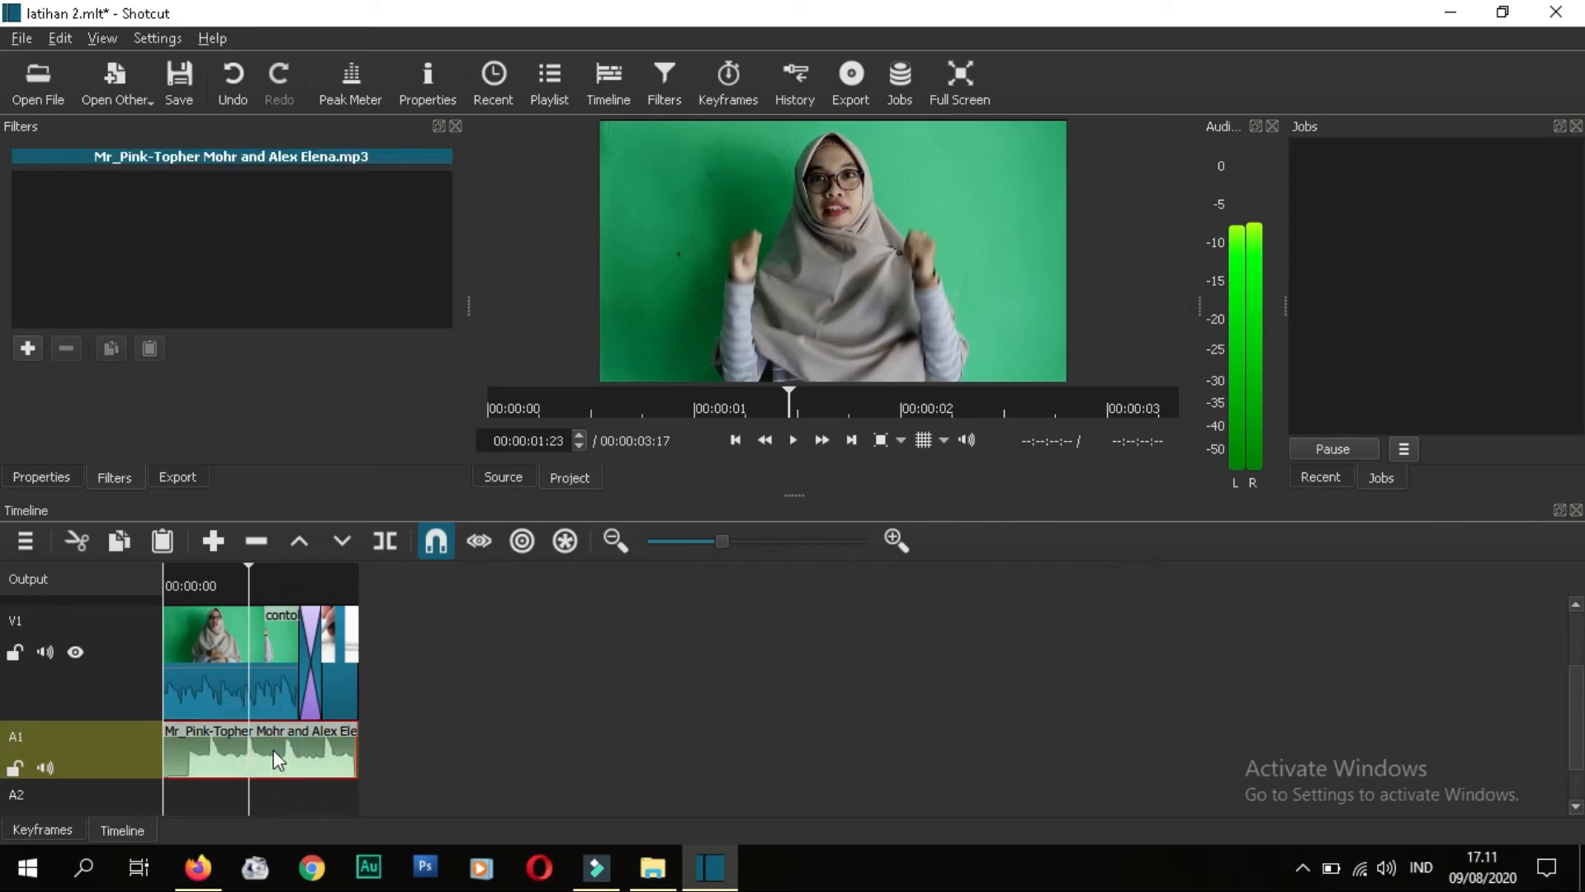
key("Home")
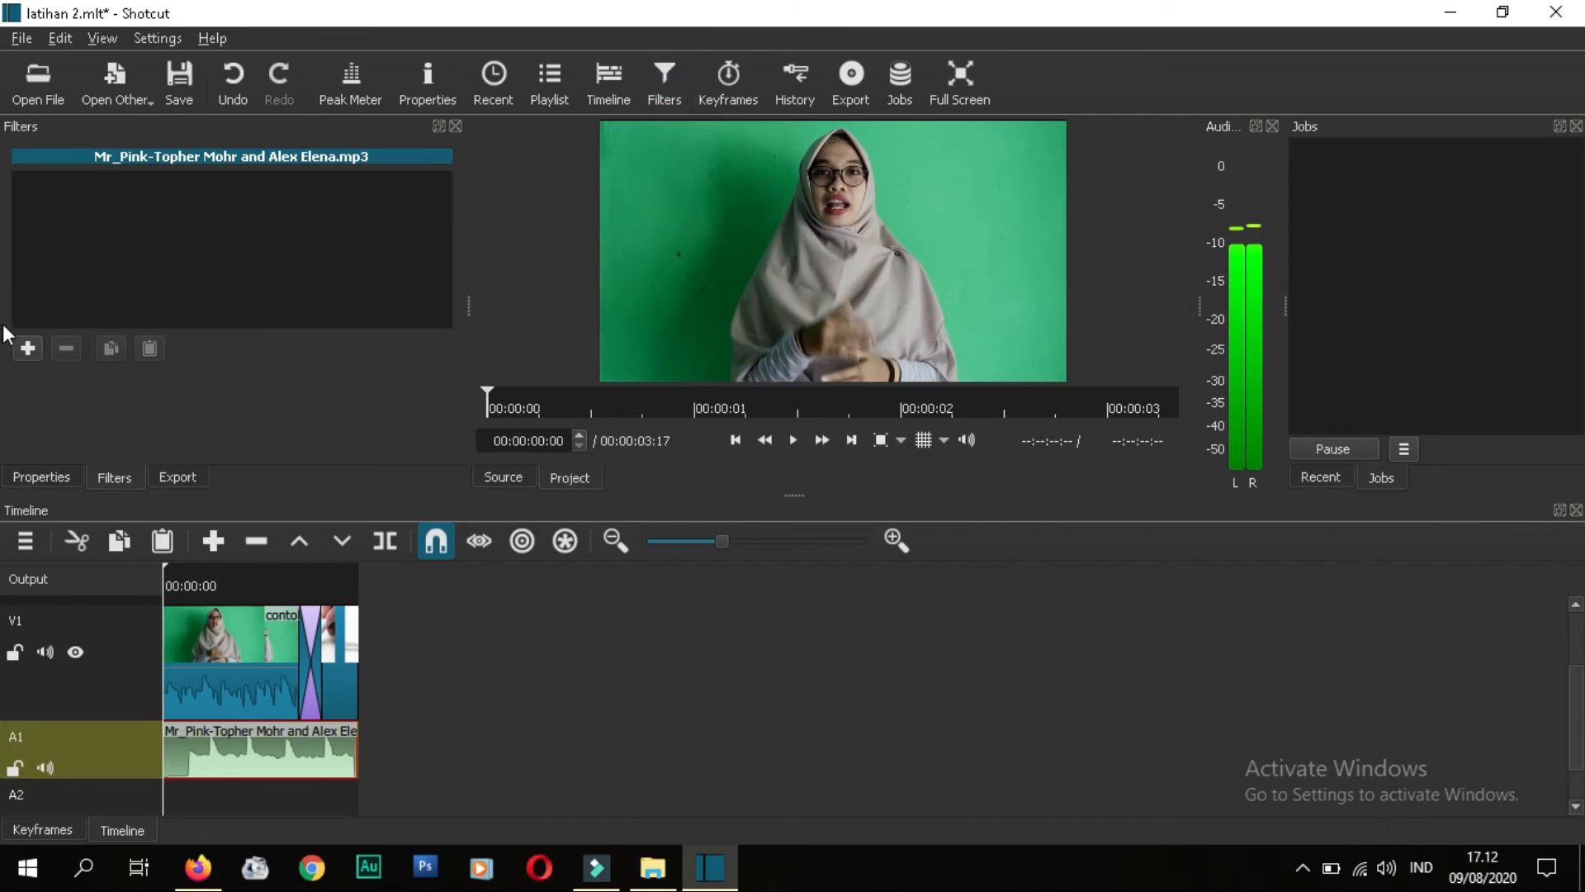
Step: Add a Gain / Volume filter to the A1 music clip, set its level to -10,6 dB, and check the project at 00:00:02:11
left_click(28, 348)
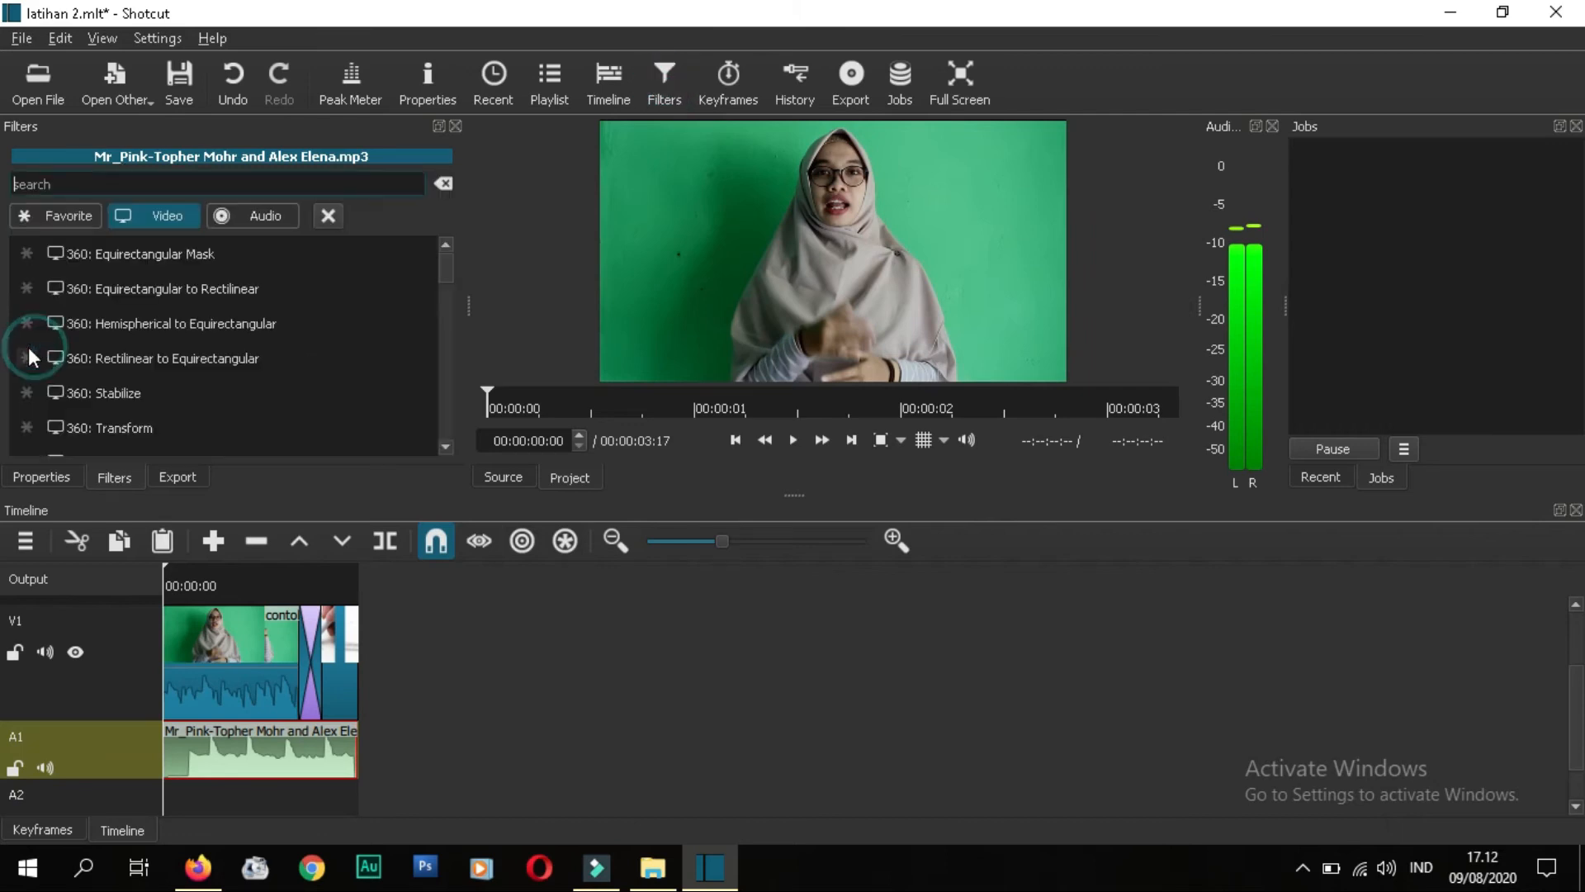
left_click(238, 216)
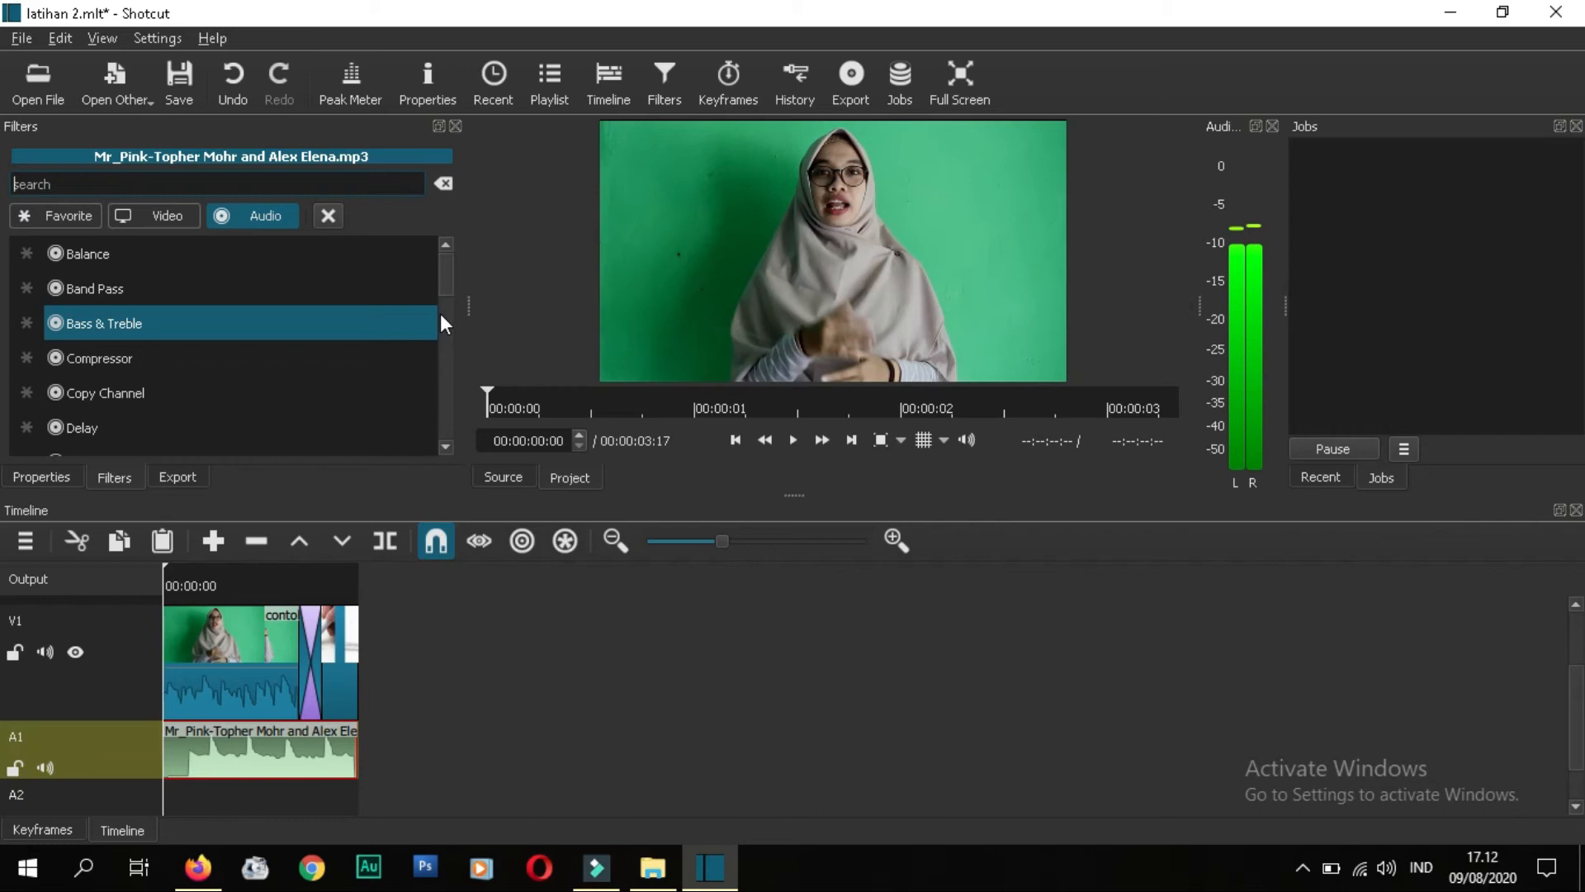
key("Down")
key("Down")
key("Down")
key("Down")
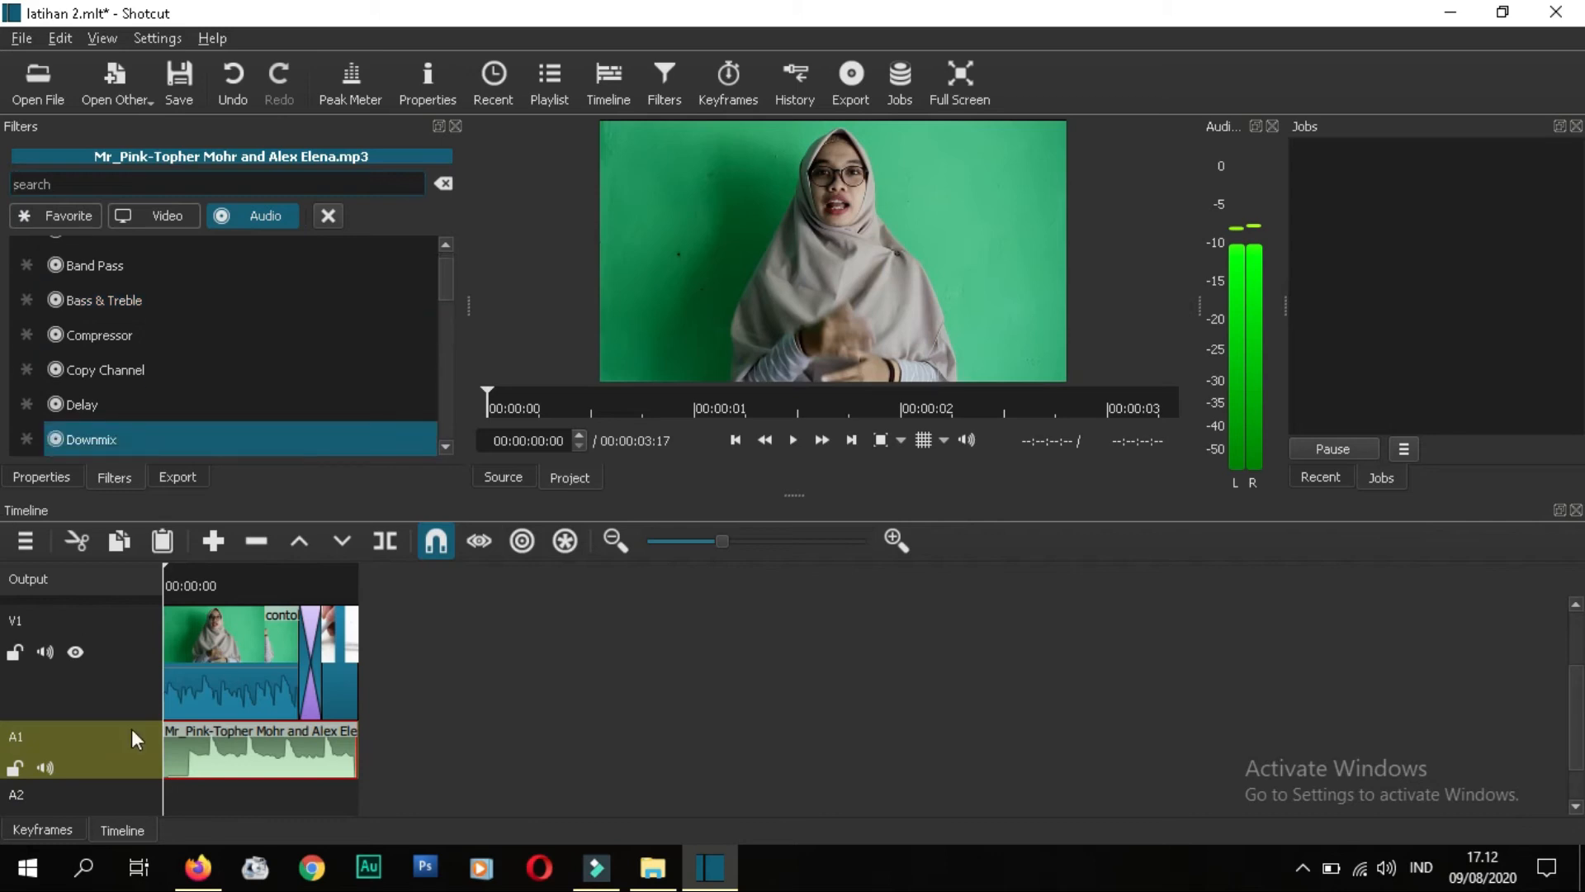
left_click(212, 751)
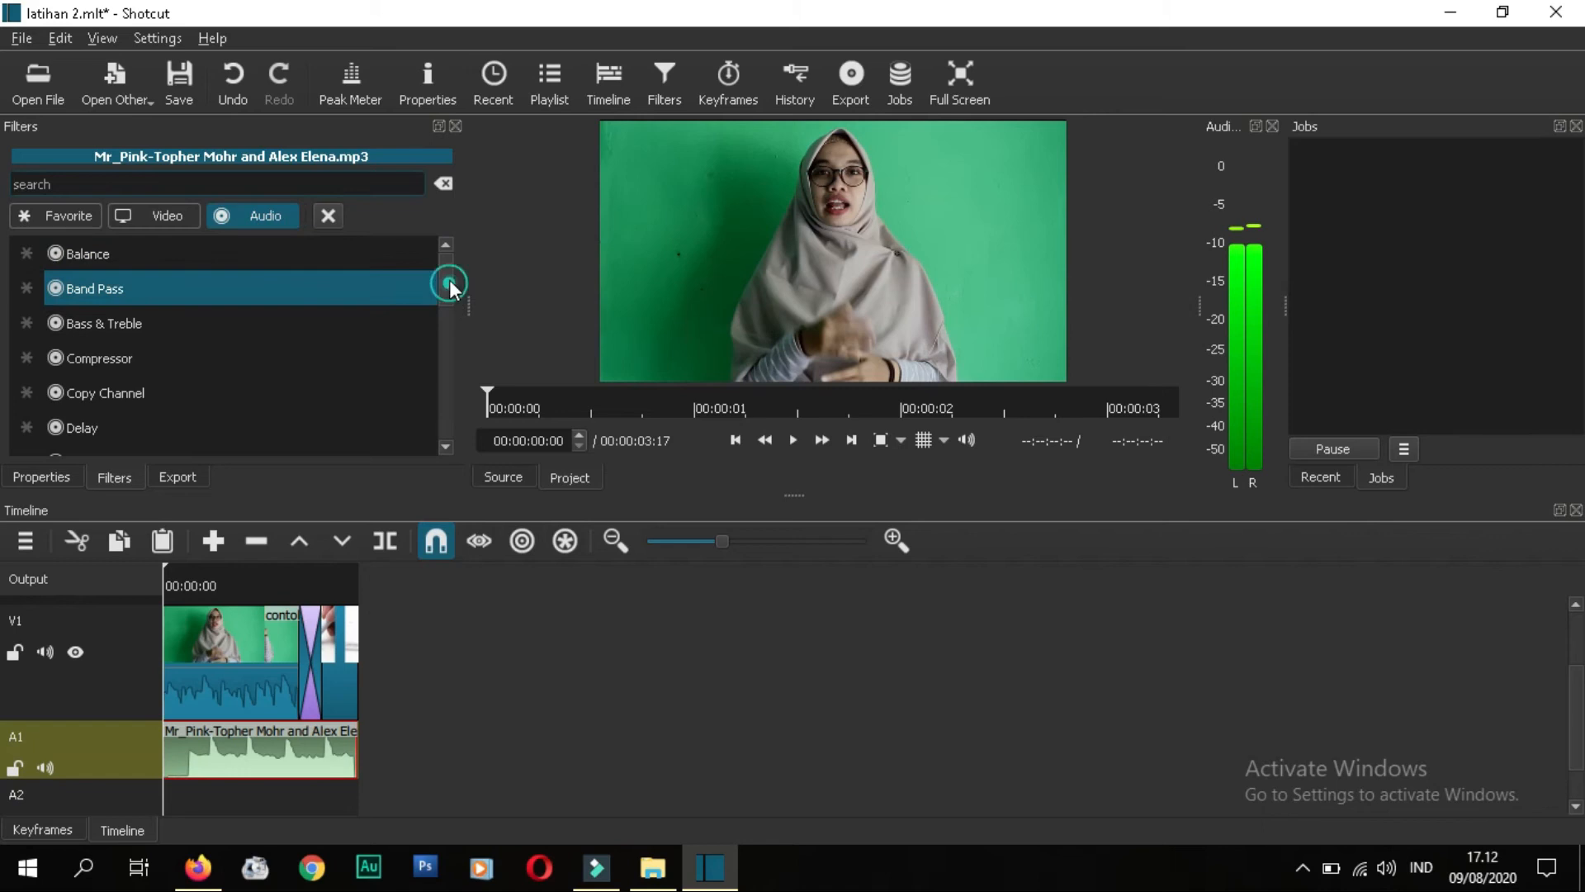
left_click_drag(450, 280, 441, 327)
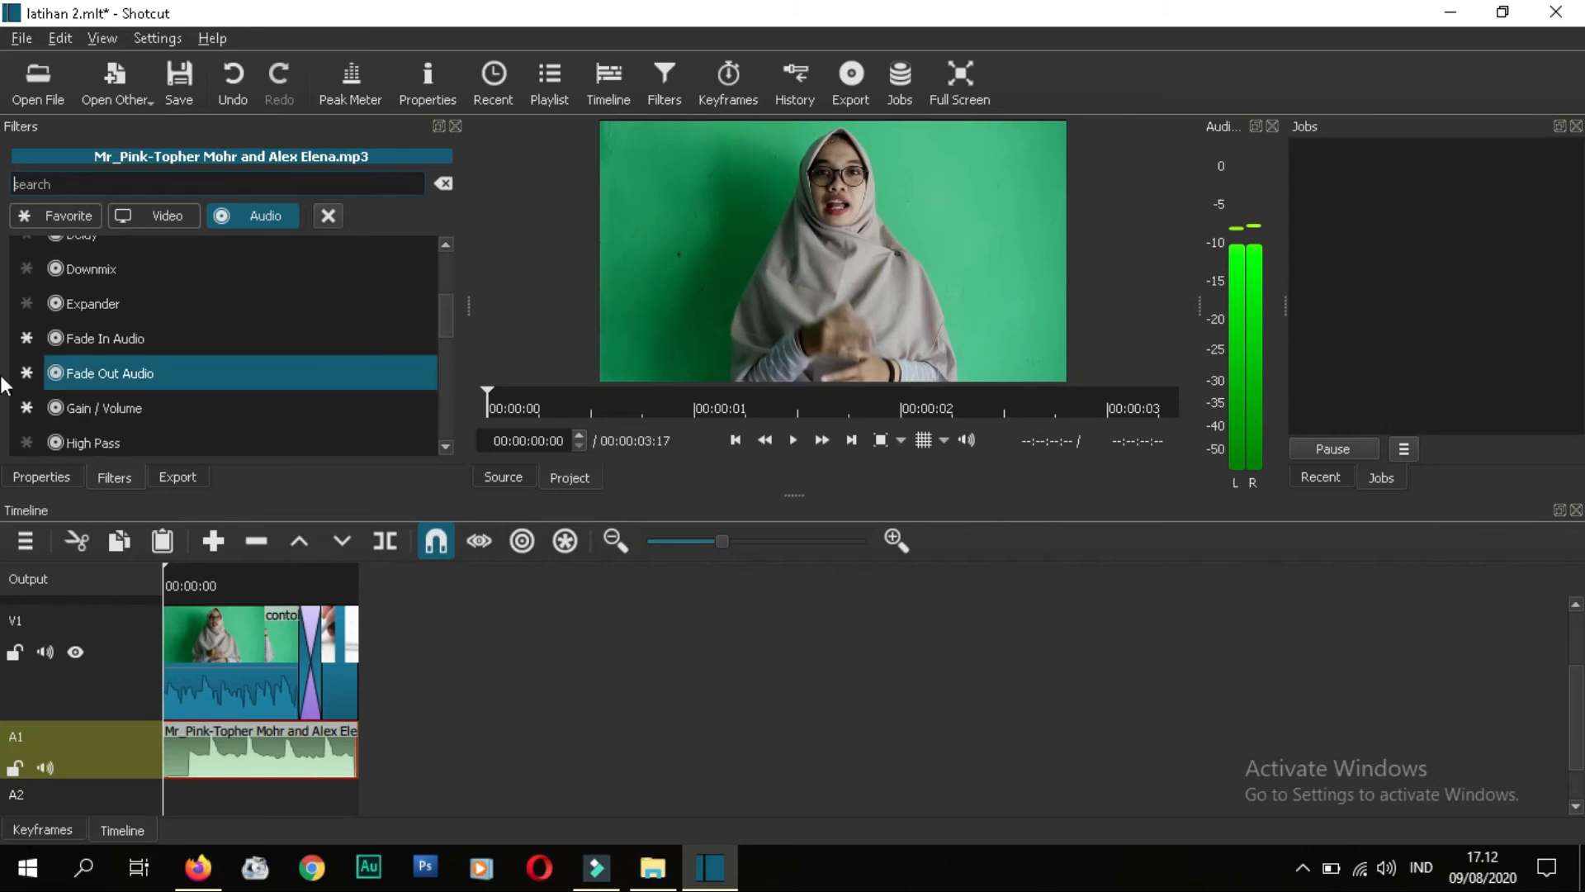
left_click(132, 415)
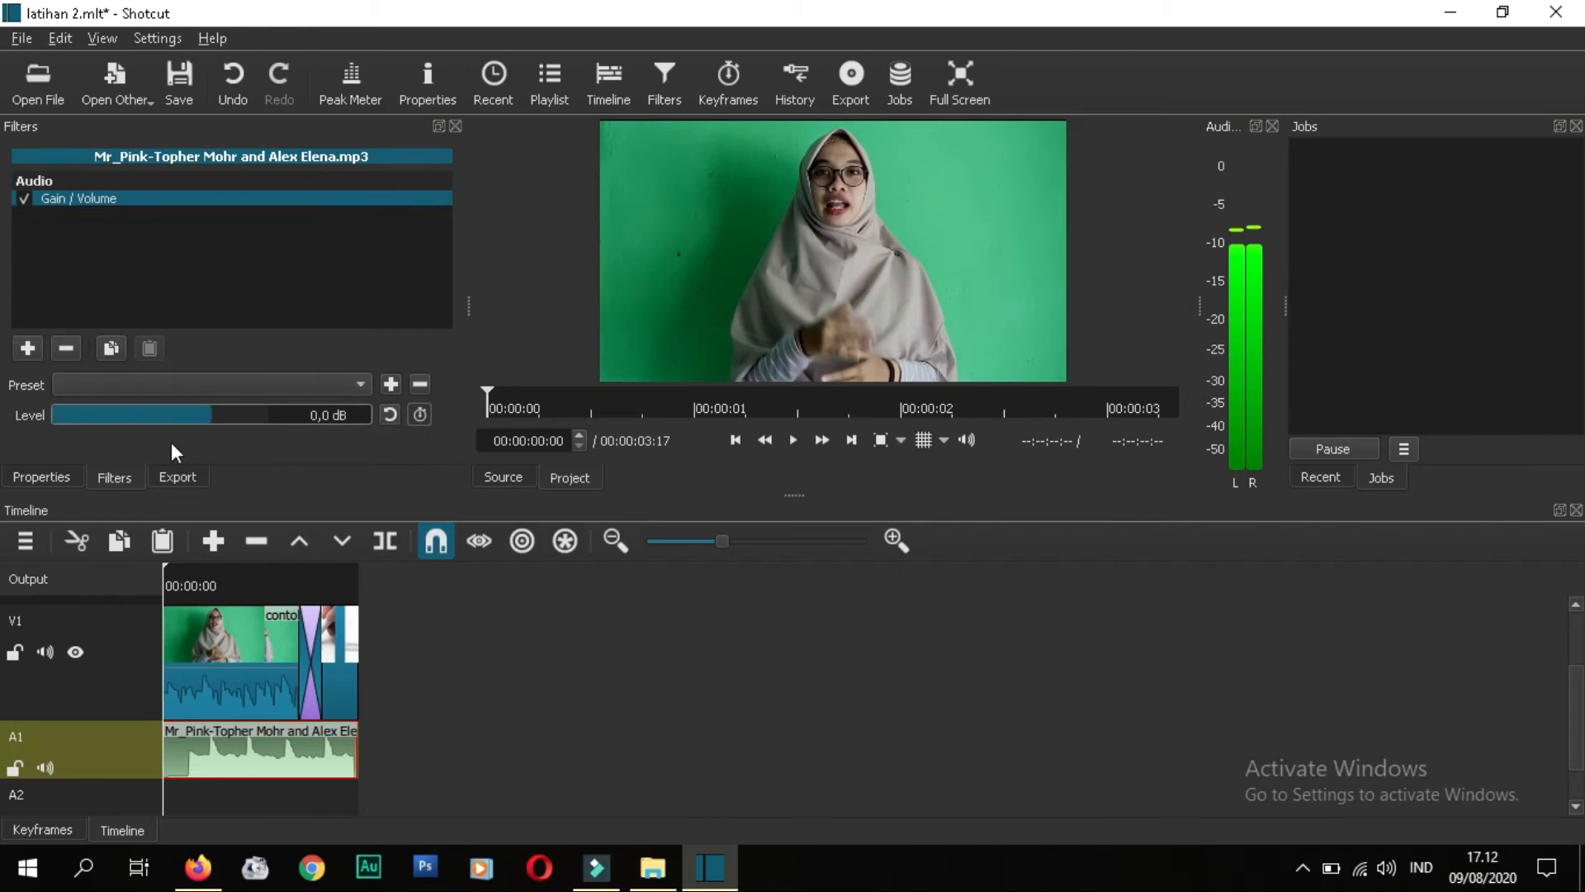
mouse_move(208, 414)
left_mouse_down()
mouse_move(94, 416)
mouse_move(186, 415)
left_mouse_up()
left_click(293, 576)
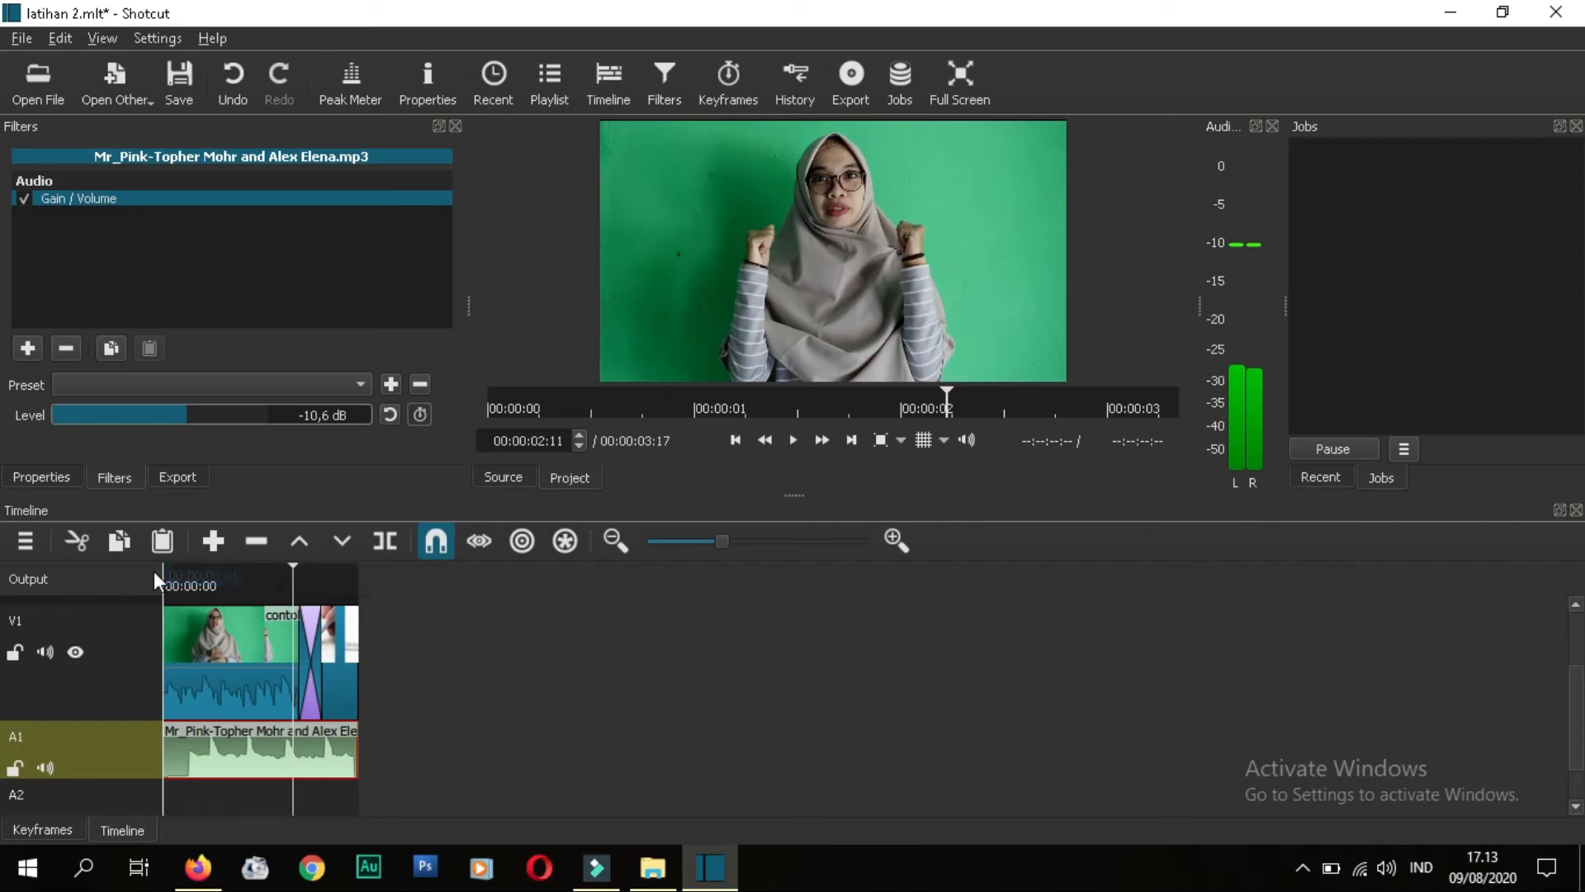
Step: Select the green-screen clip on V1, return the playhead to the project start, and add a Gain / Volume filter to the clip
left_click(232, 657)
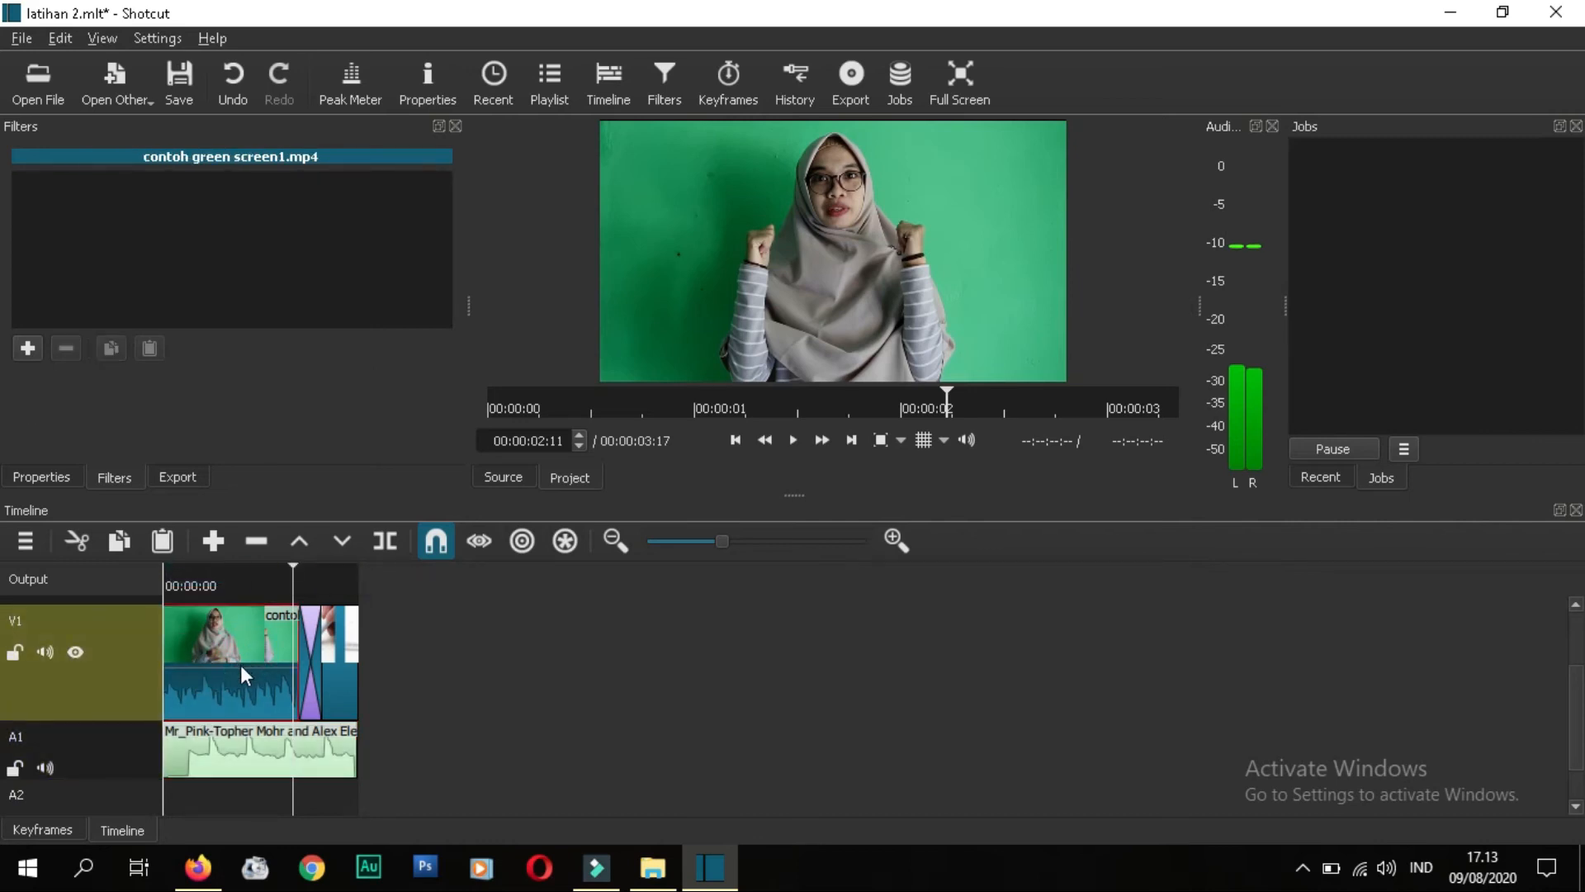
key("Home")
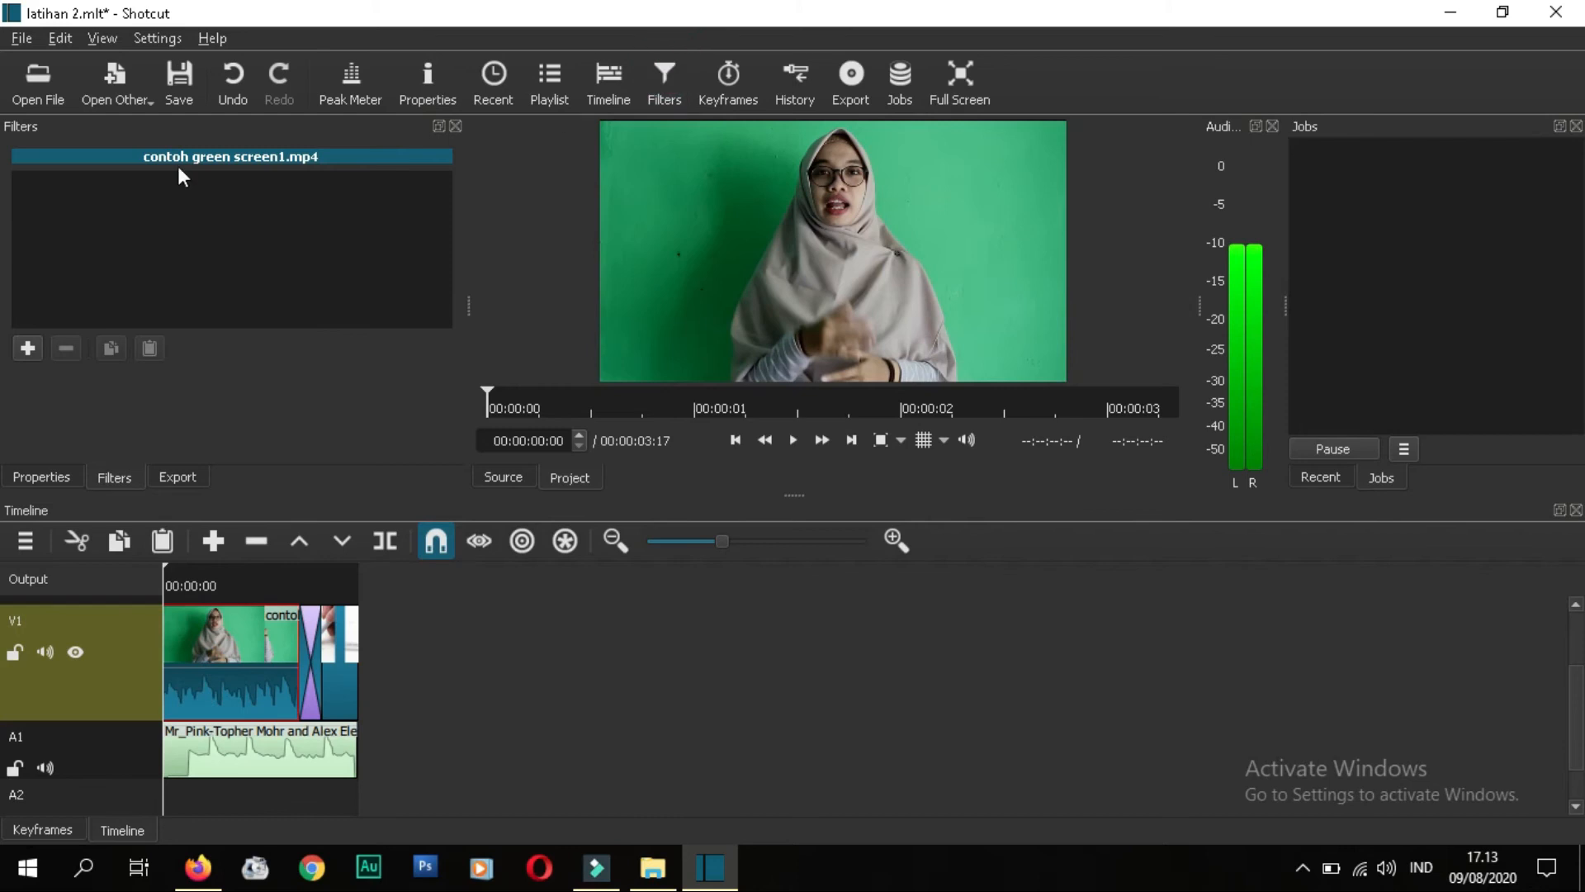
left_click(29, 348)
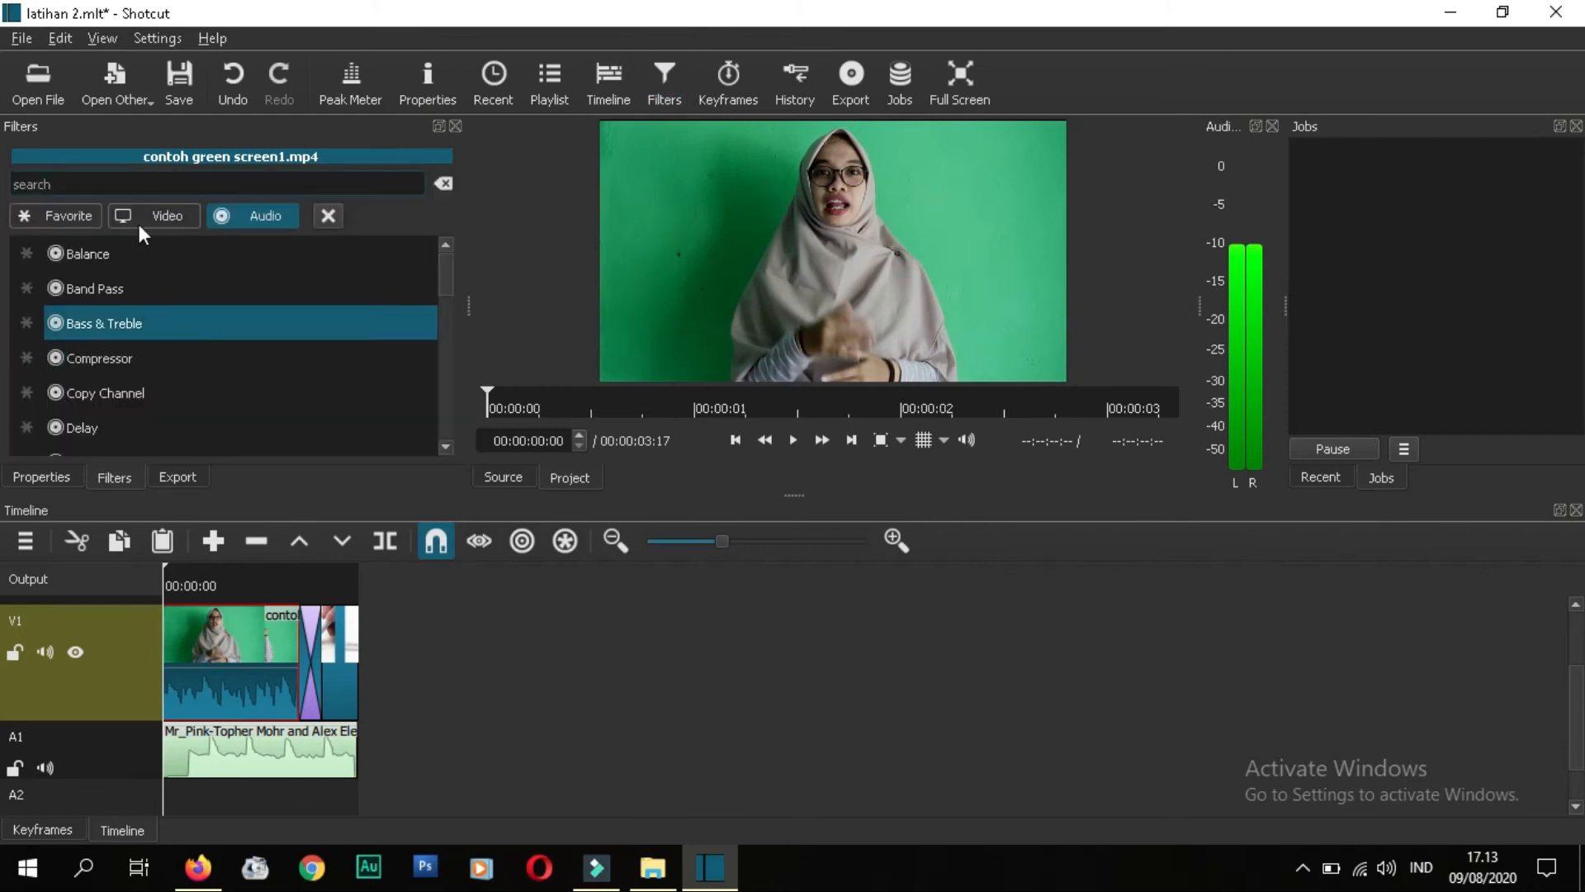
left_click(272, 218)
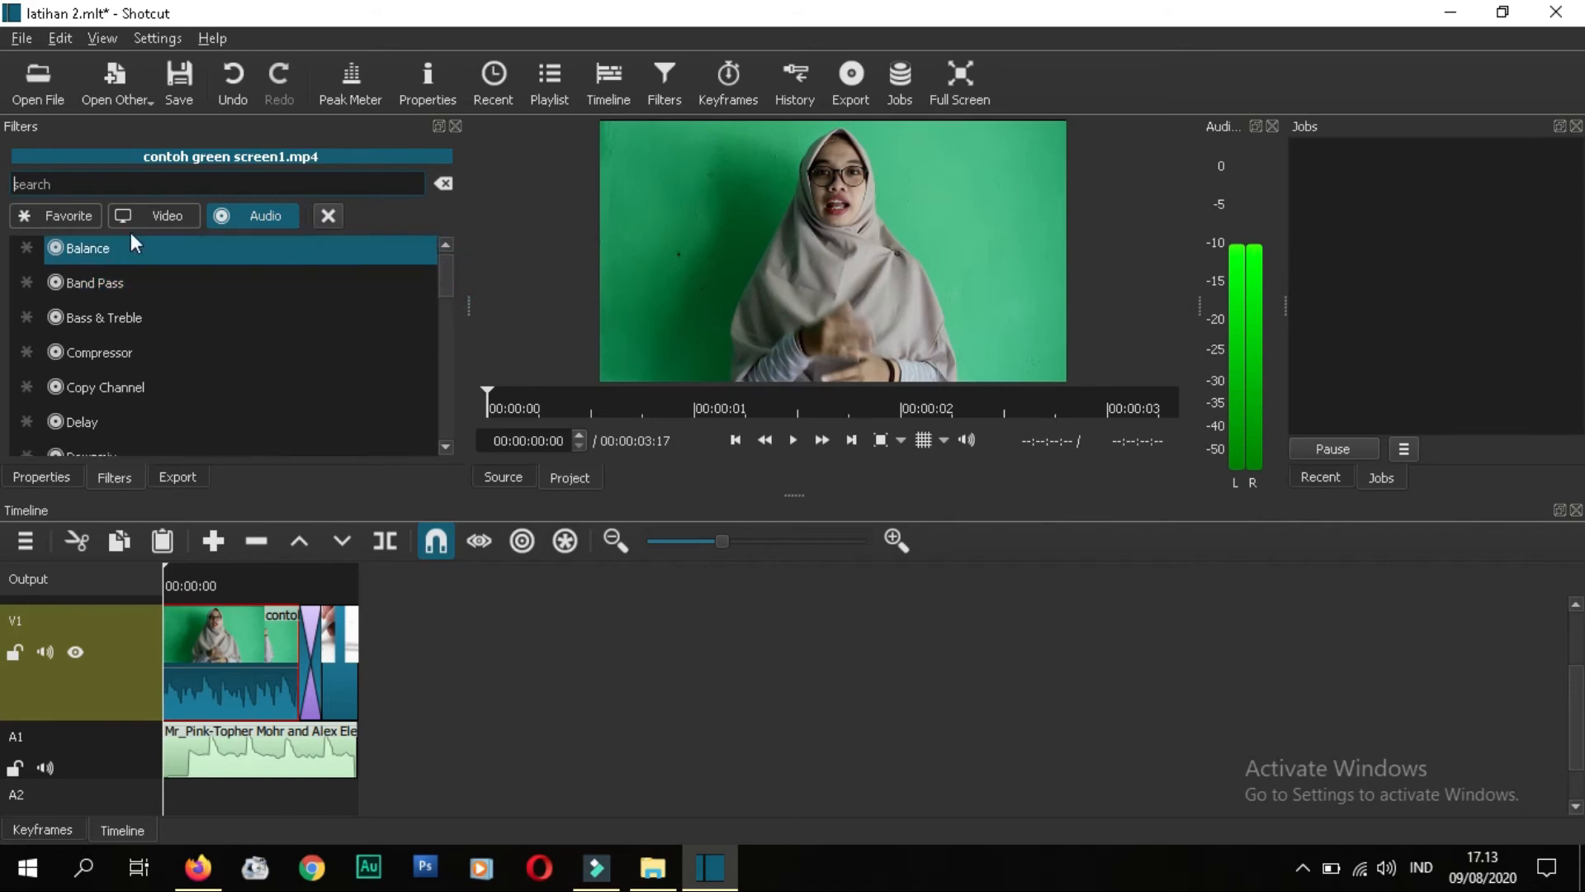
left_click(102, 183)
type("v")
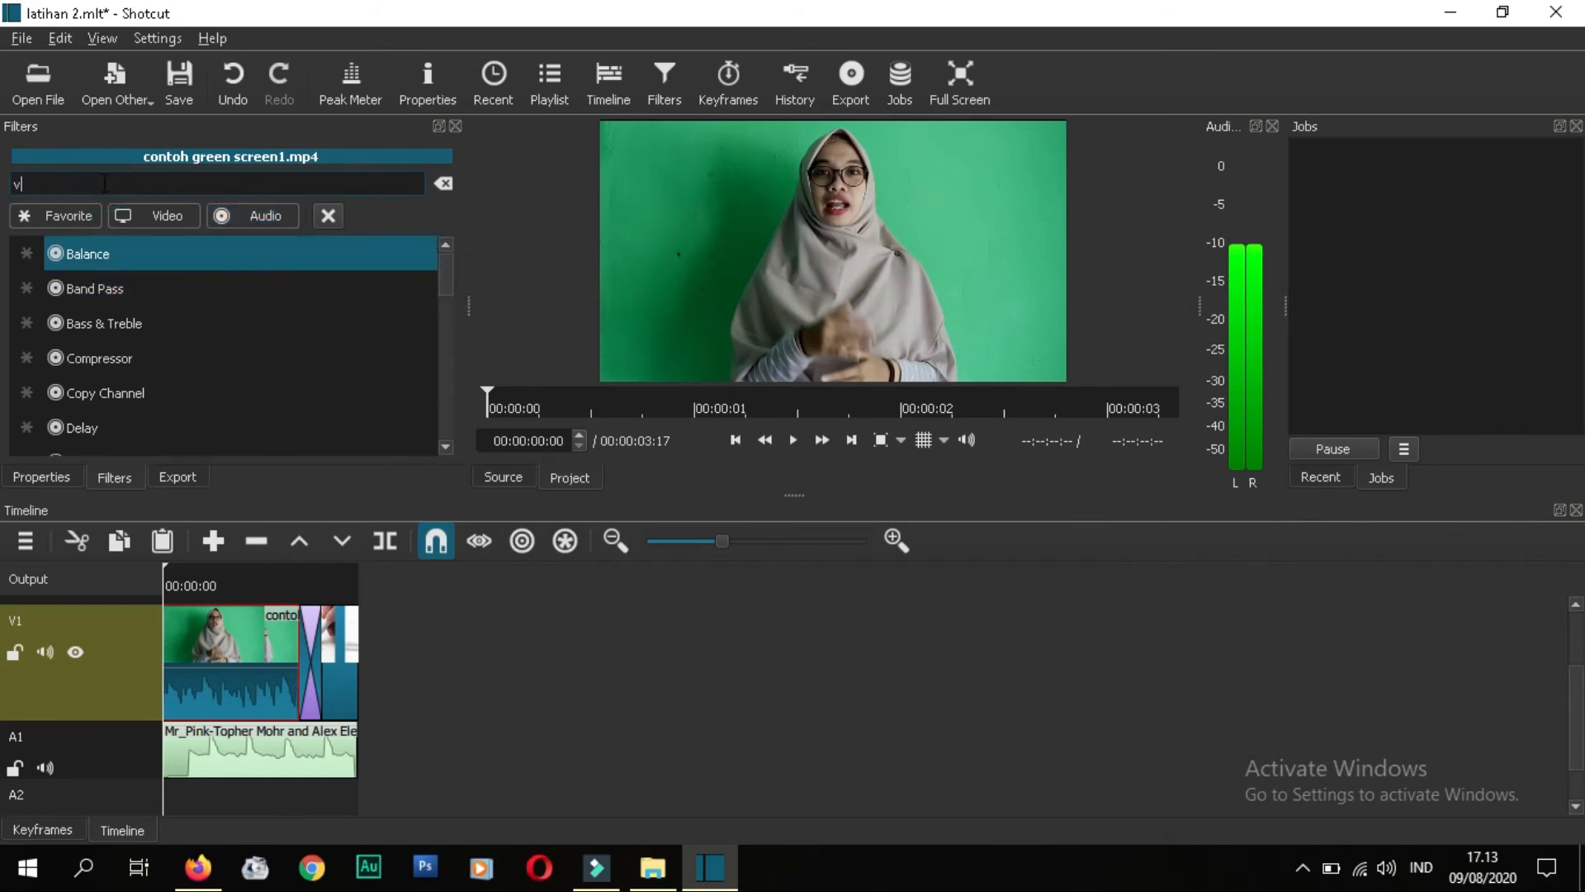
type("ol")
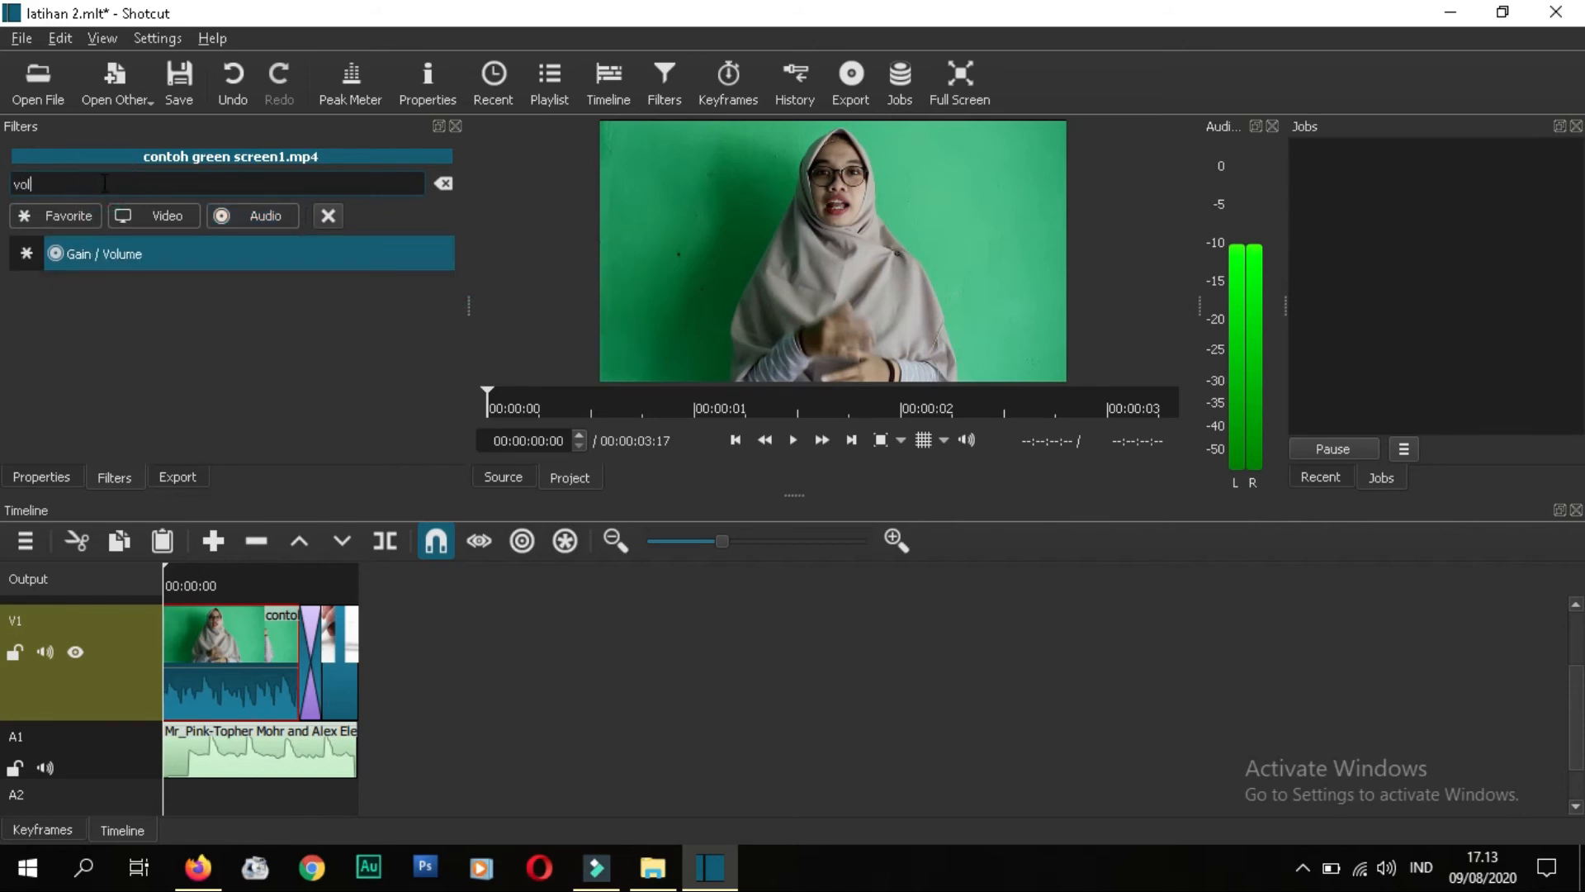
type("me")
key("BackSpace")
key("BackSpace")
key("BackSpace")
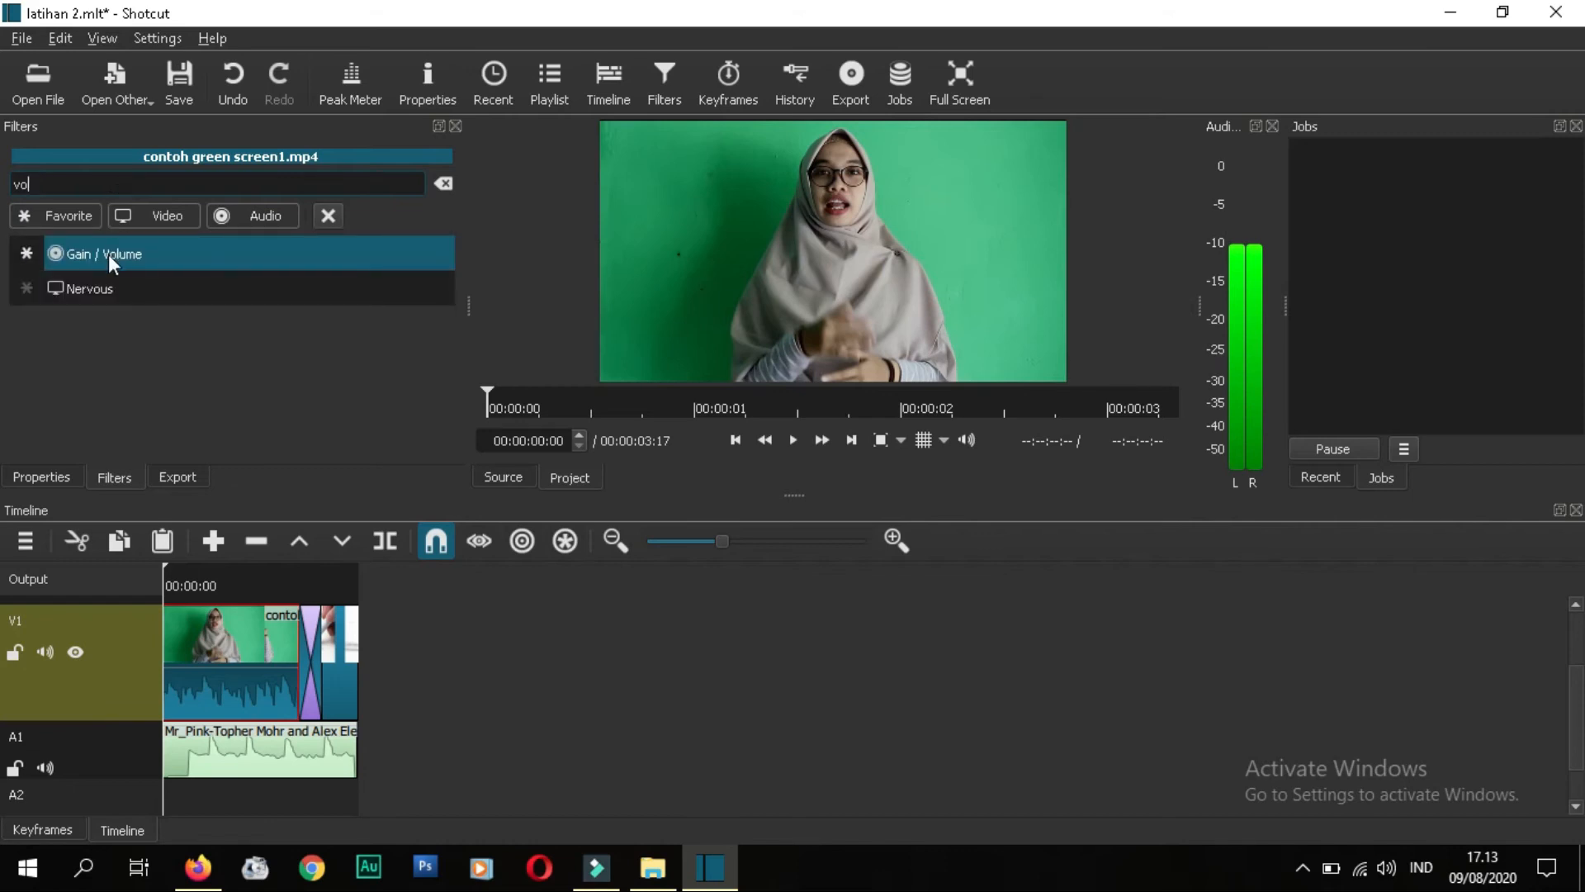
left_click(110, 257)
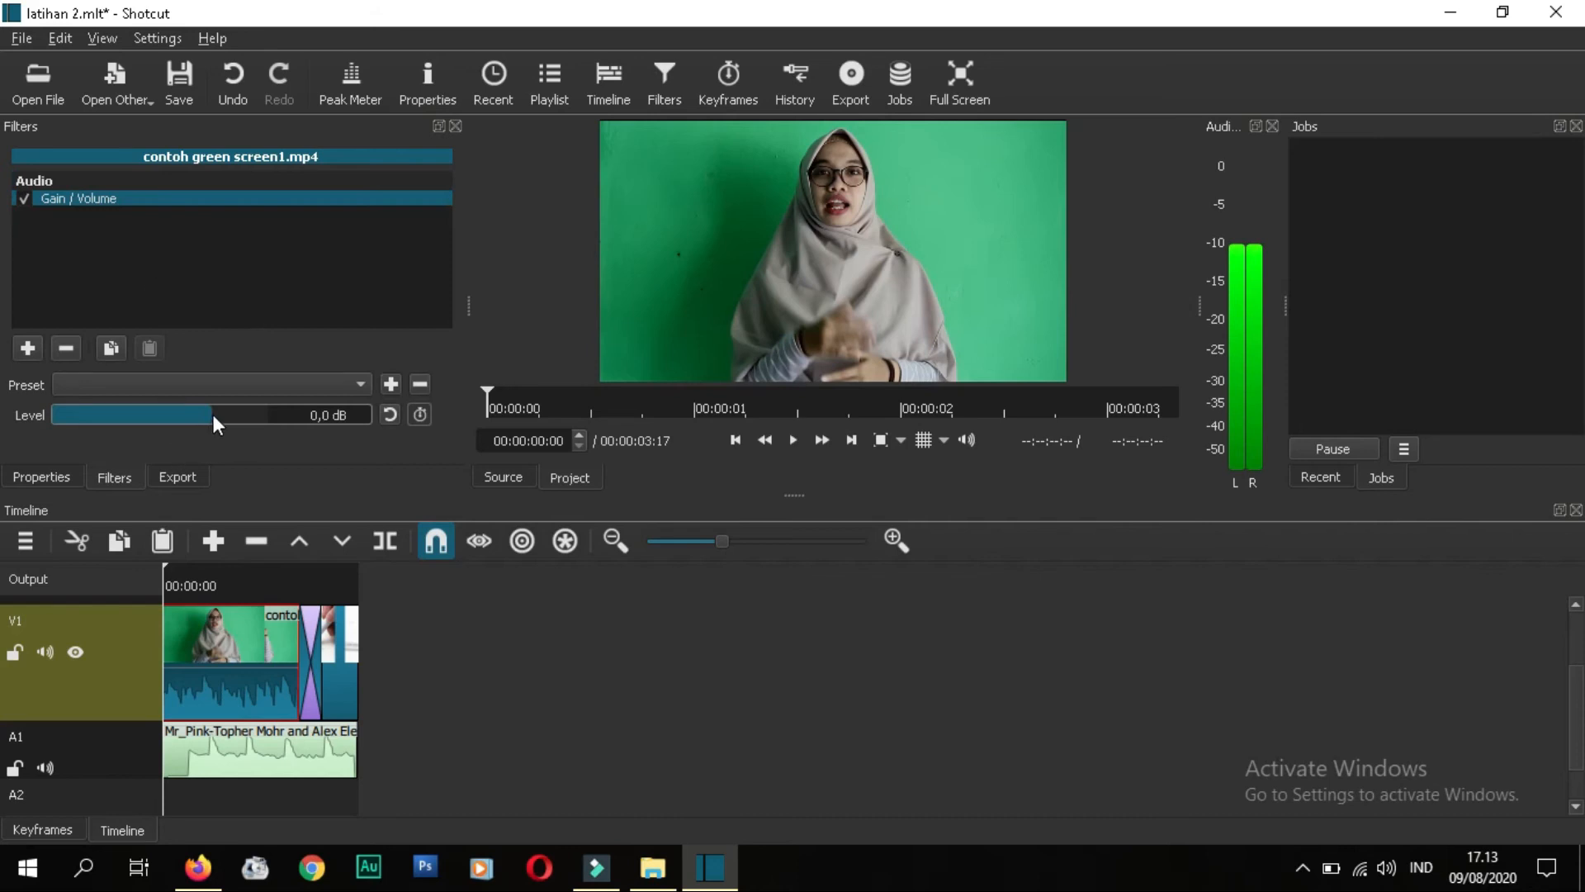
Step: Test louder gain levels on the green-screen clip, settle on -1,2 dB, and check the audio at 00:00:01:10
left_click_drag(213, 415, 274, 413)
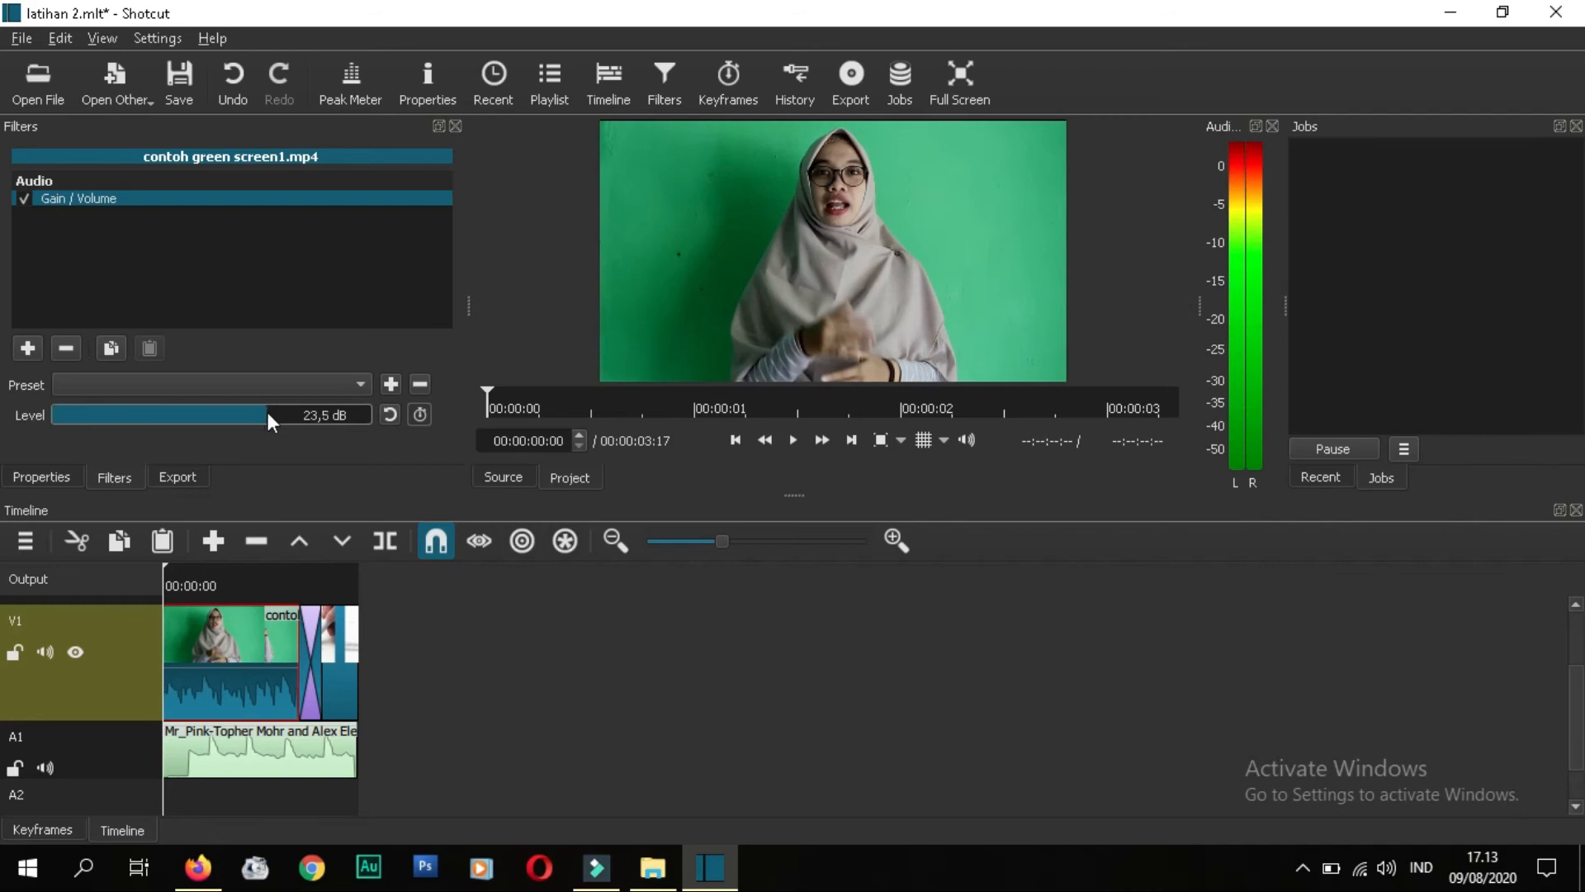
key("space")
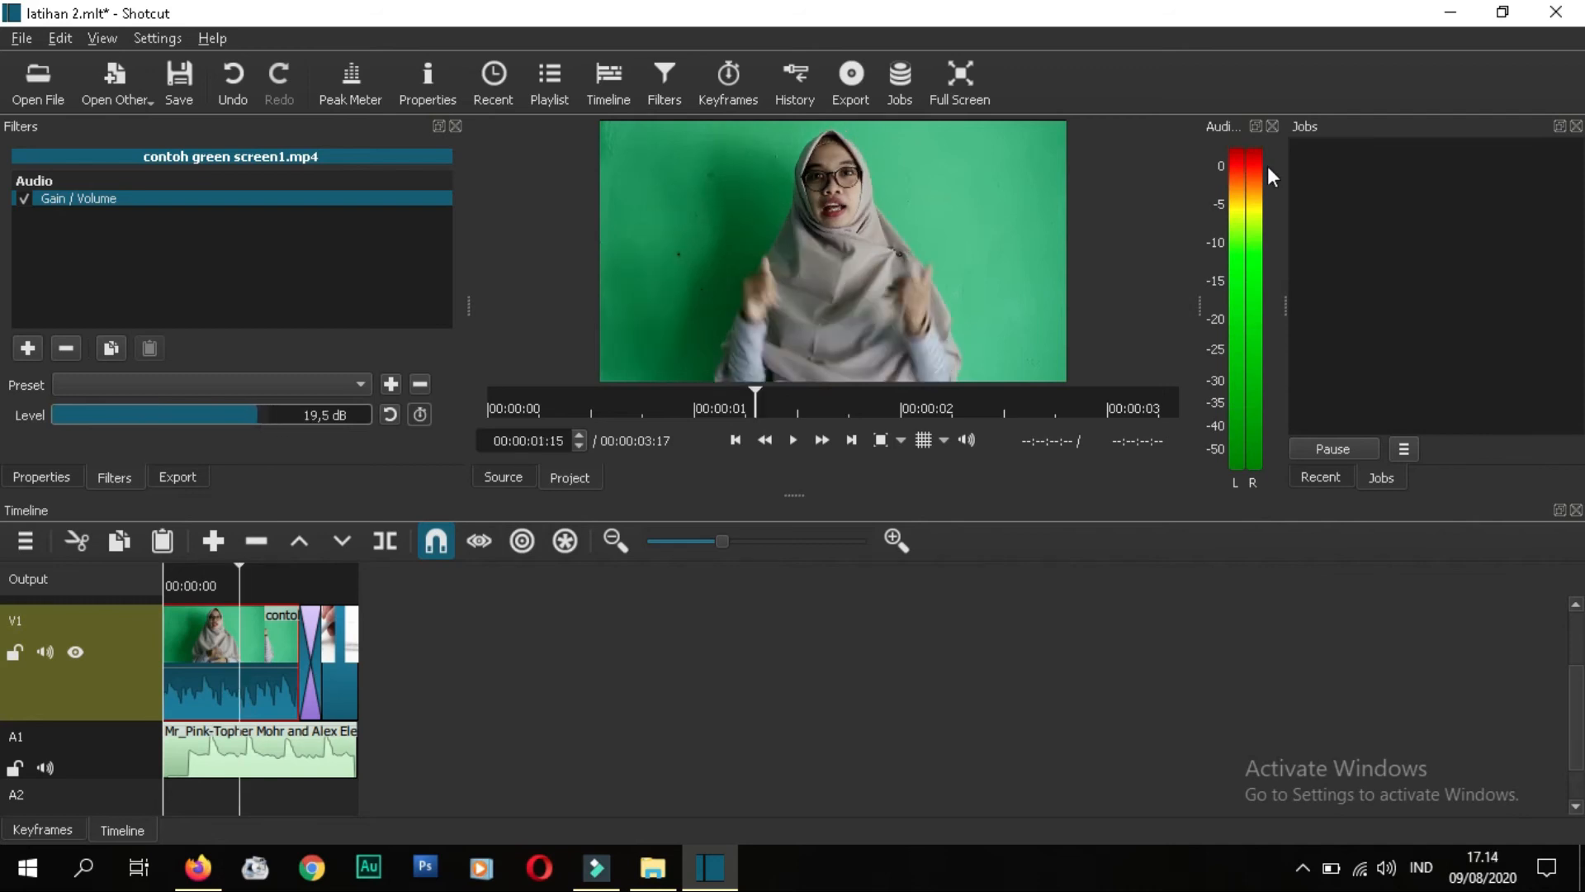
mouse_move(1236, 189)
mouse_move(261, 415)
left_mouse_down()
mouse_move(193, 417)
mouse_move(237, 411)
left_mouse_up()
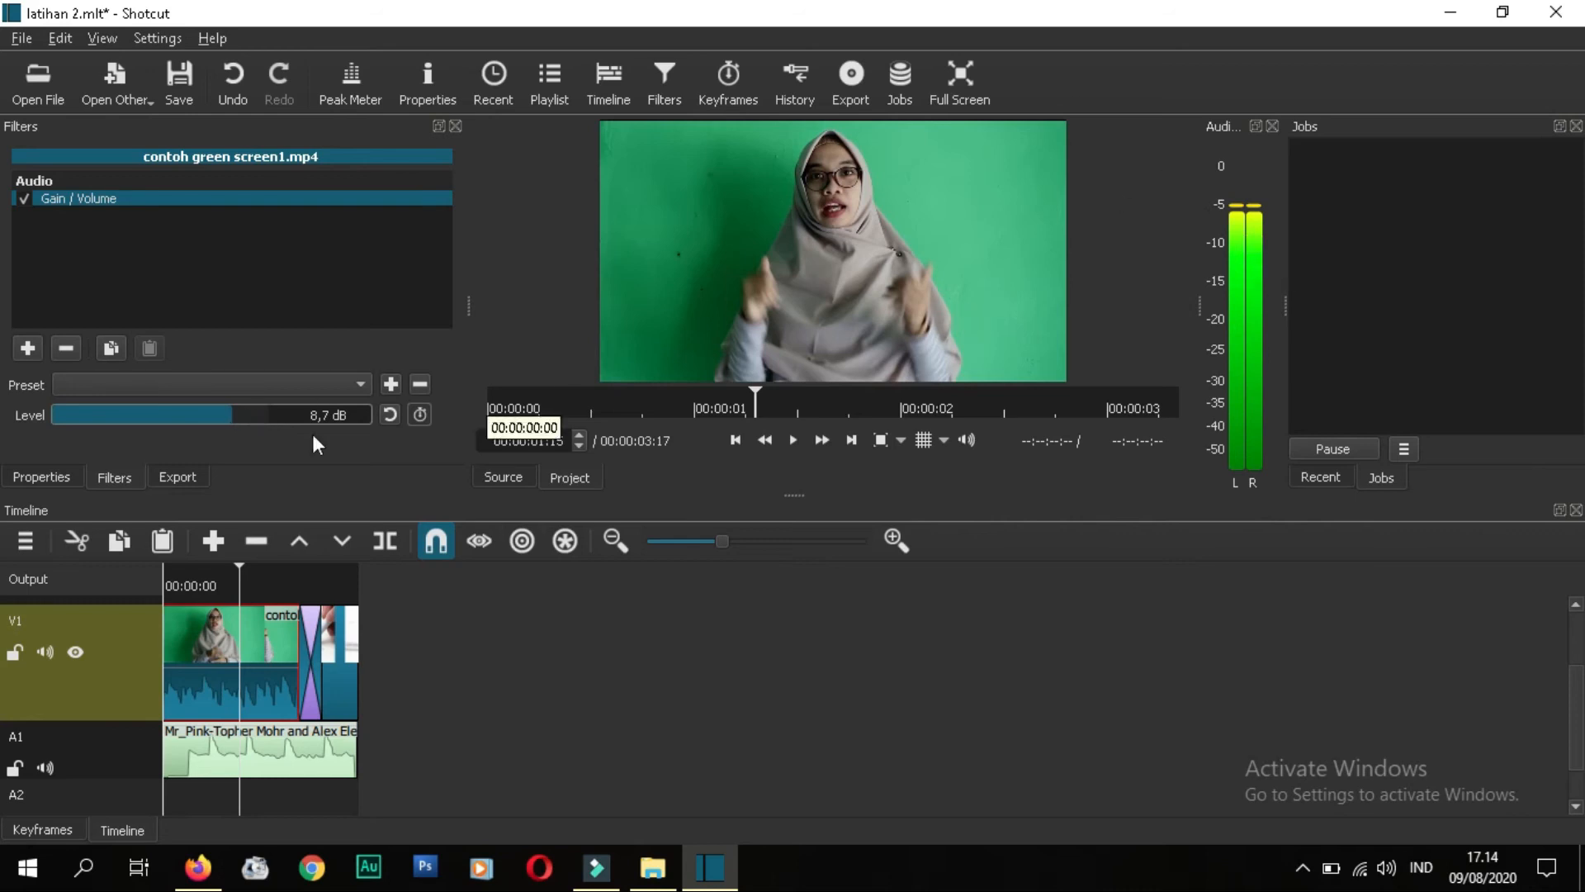
left_click(235, 575)
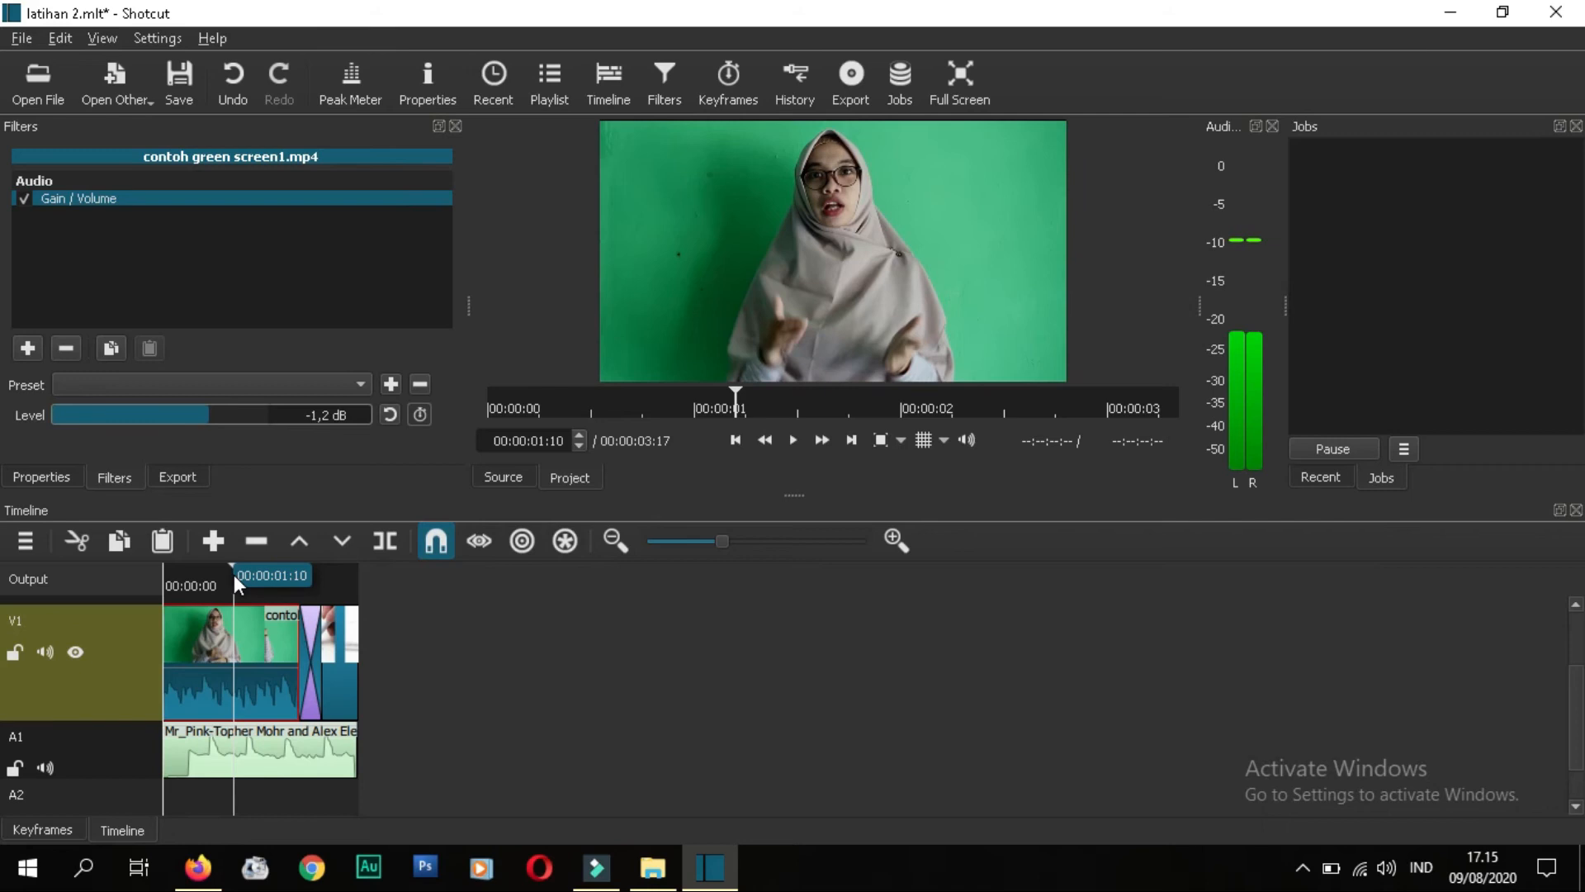
Step: Add a Fade In Audio filter to the A1 music clip and check the fade at 00:00:00:11
left_click(264, 745)
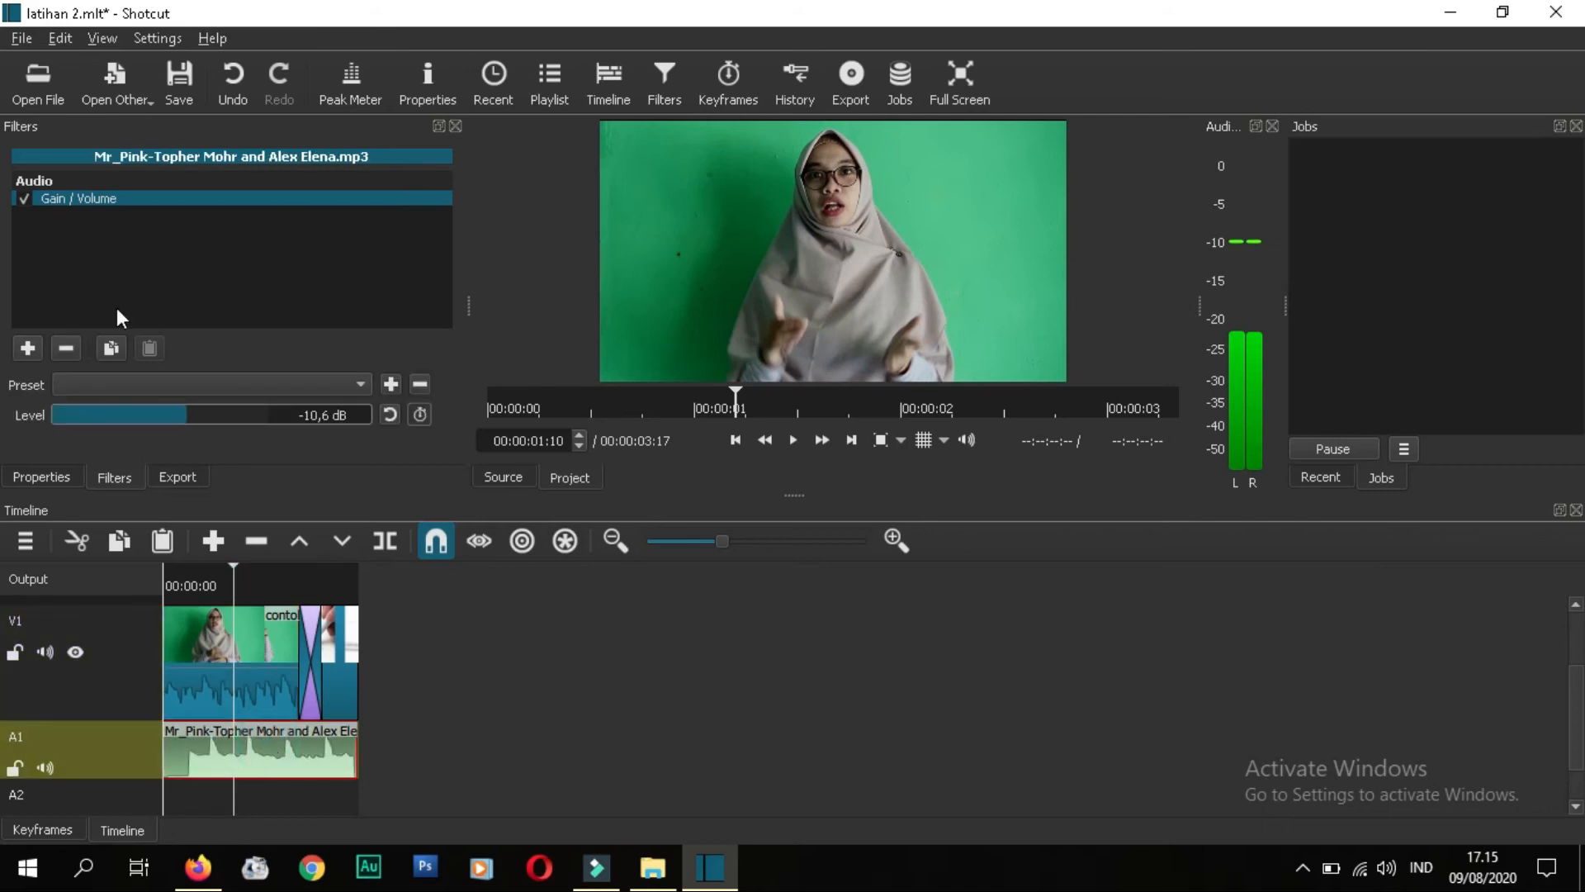
left_click(683, 81)
left_click(27, 350)
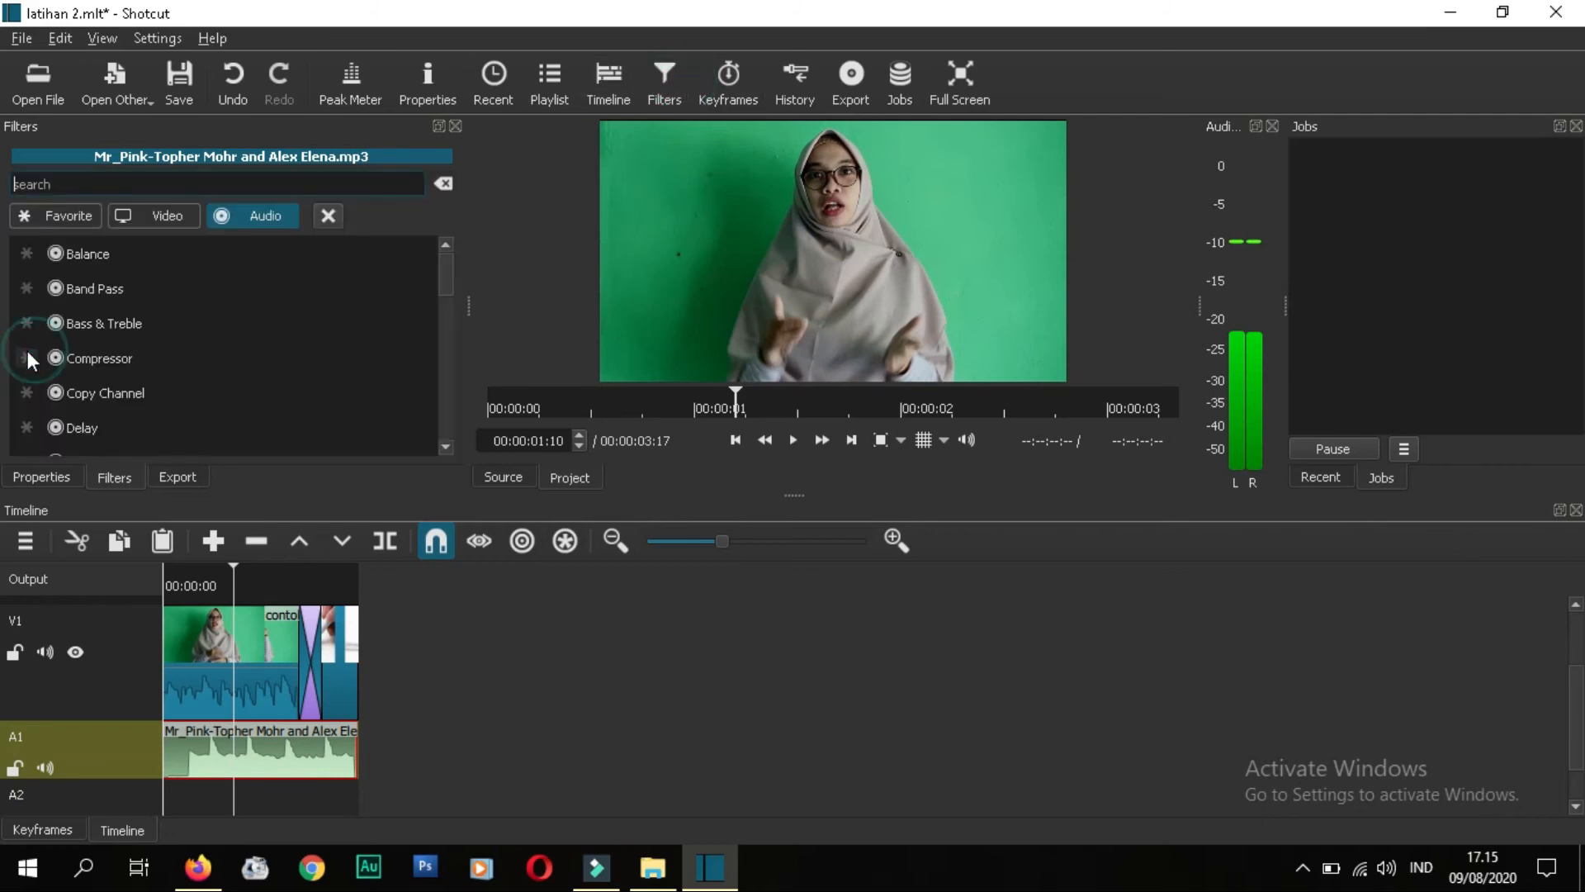
scroll(42, 353, "down", 2)
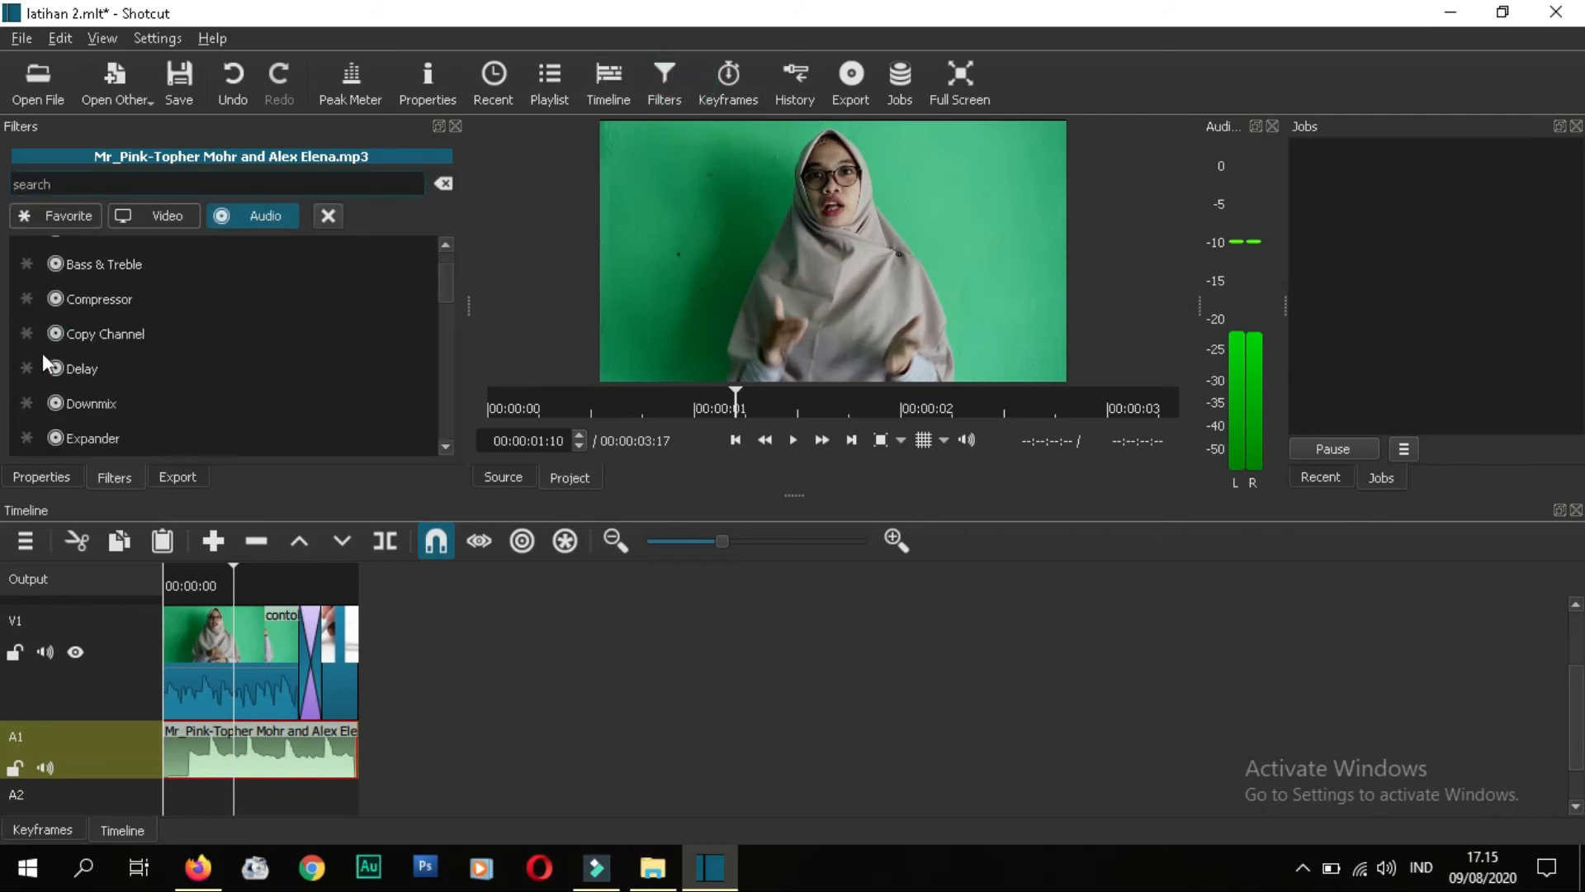
left_click(254, 219)
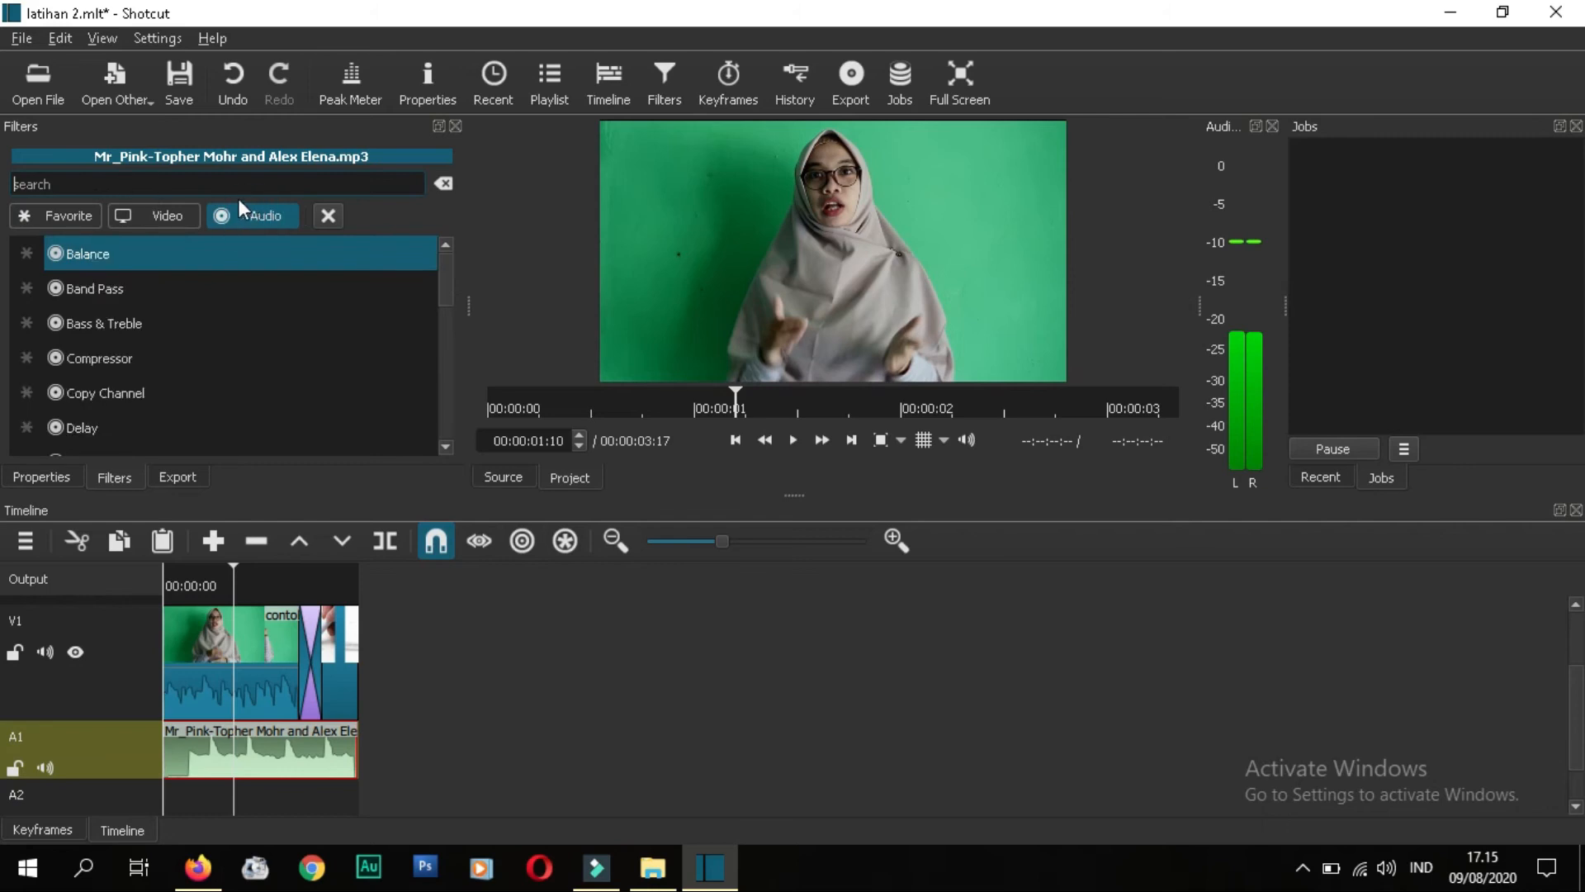
type("fad")
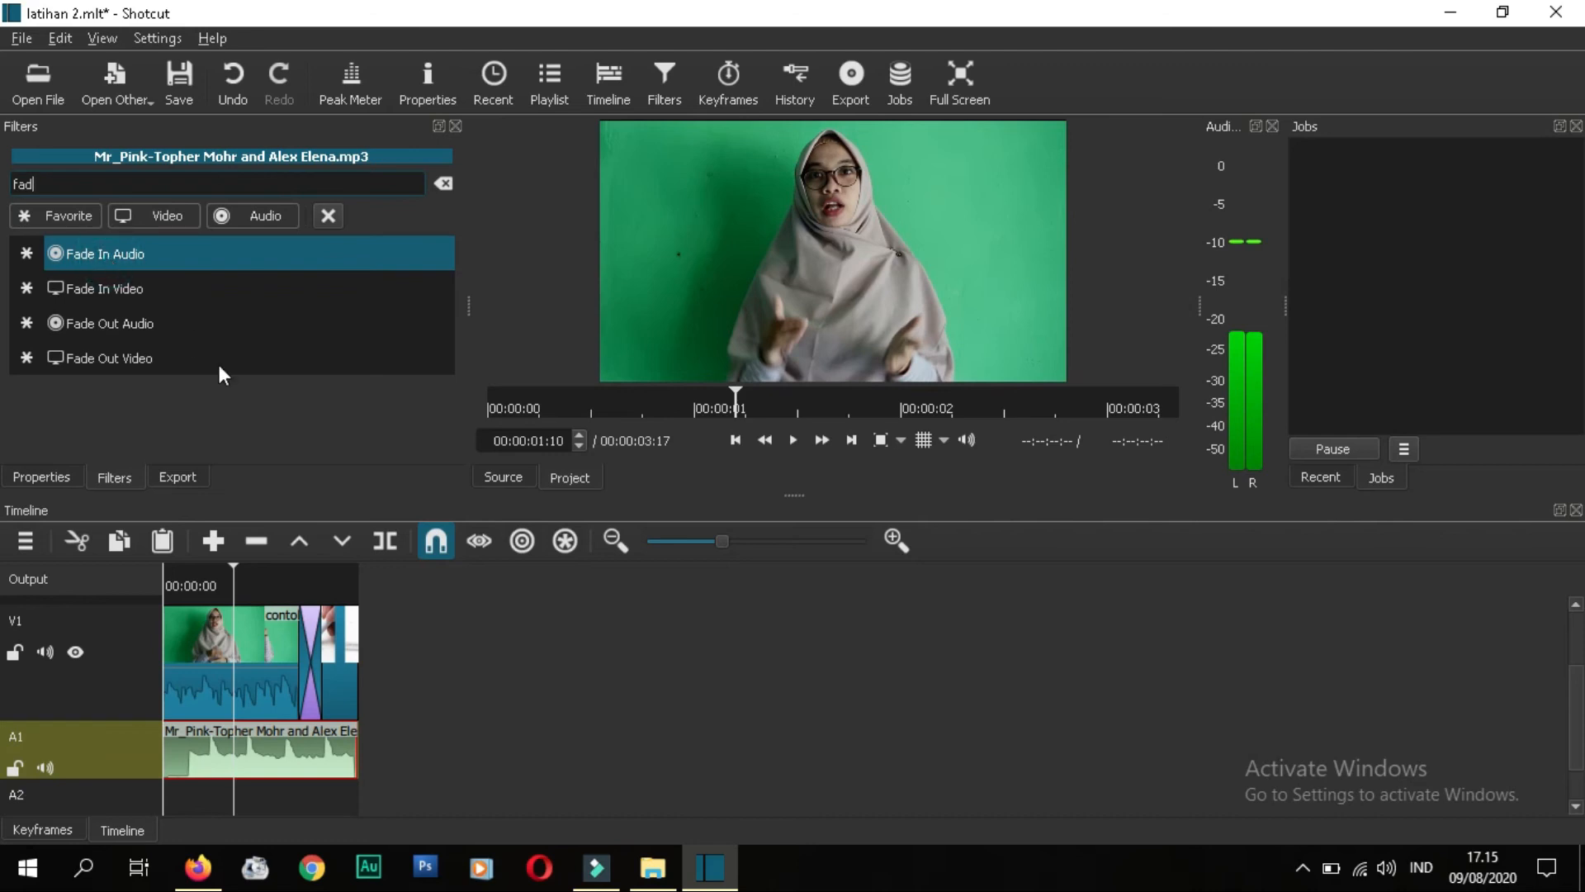
key("Return")
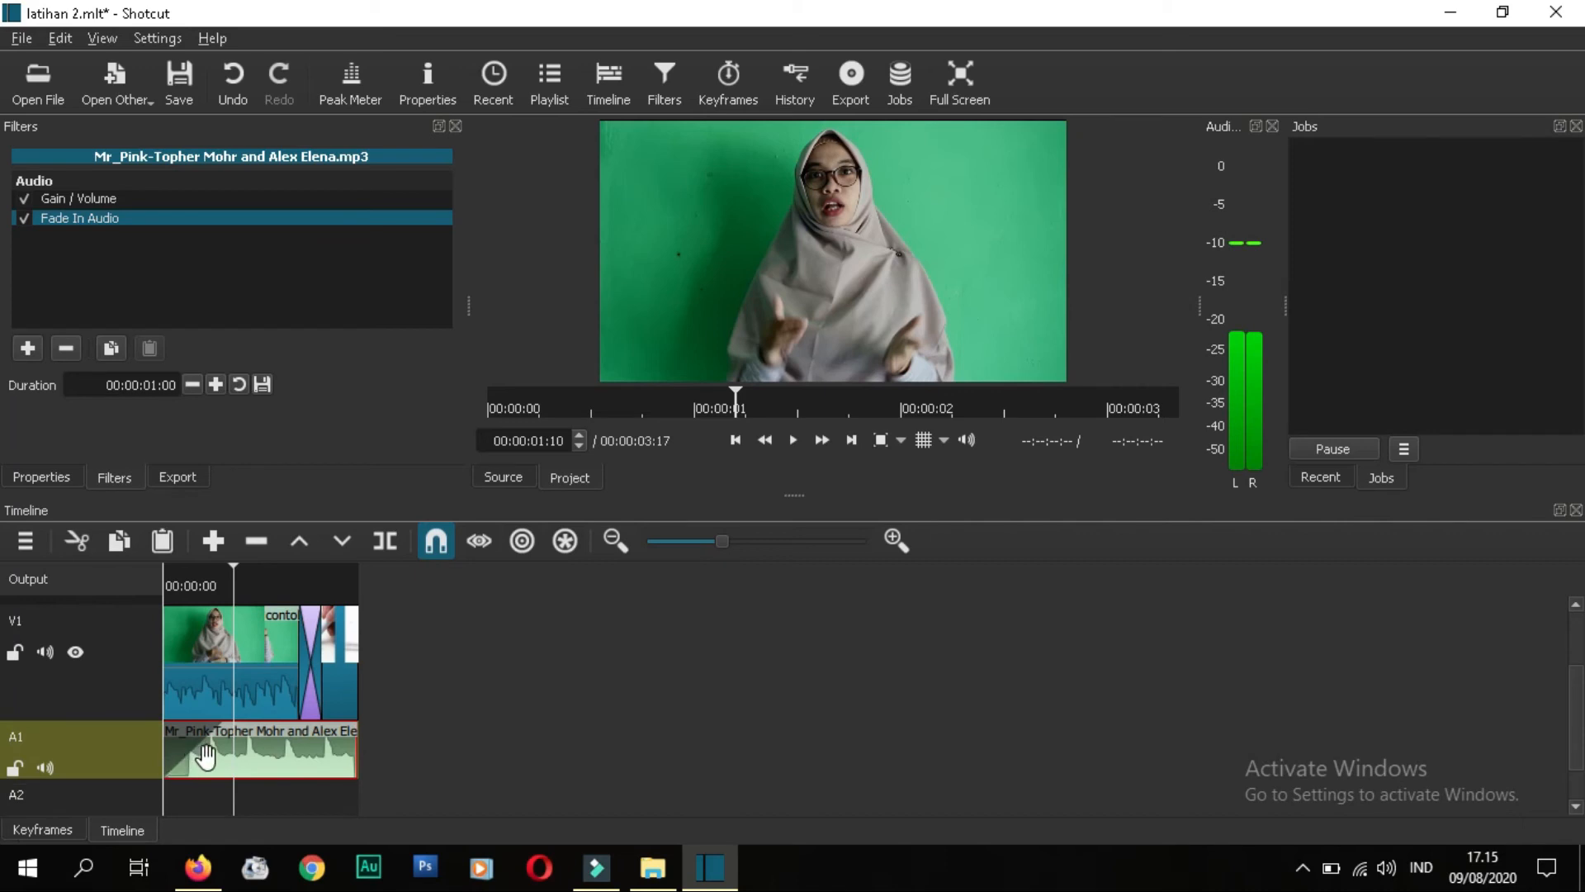
left_click(220, 571)
left_click_drag(217, 570, 177, 576)
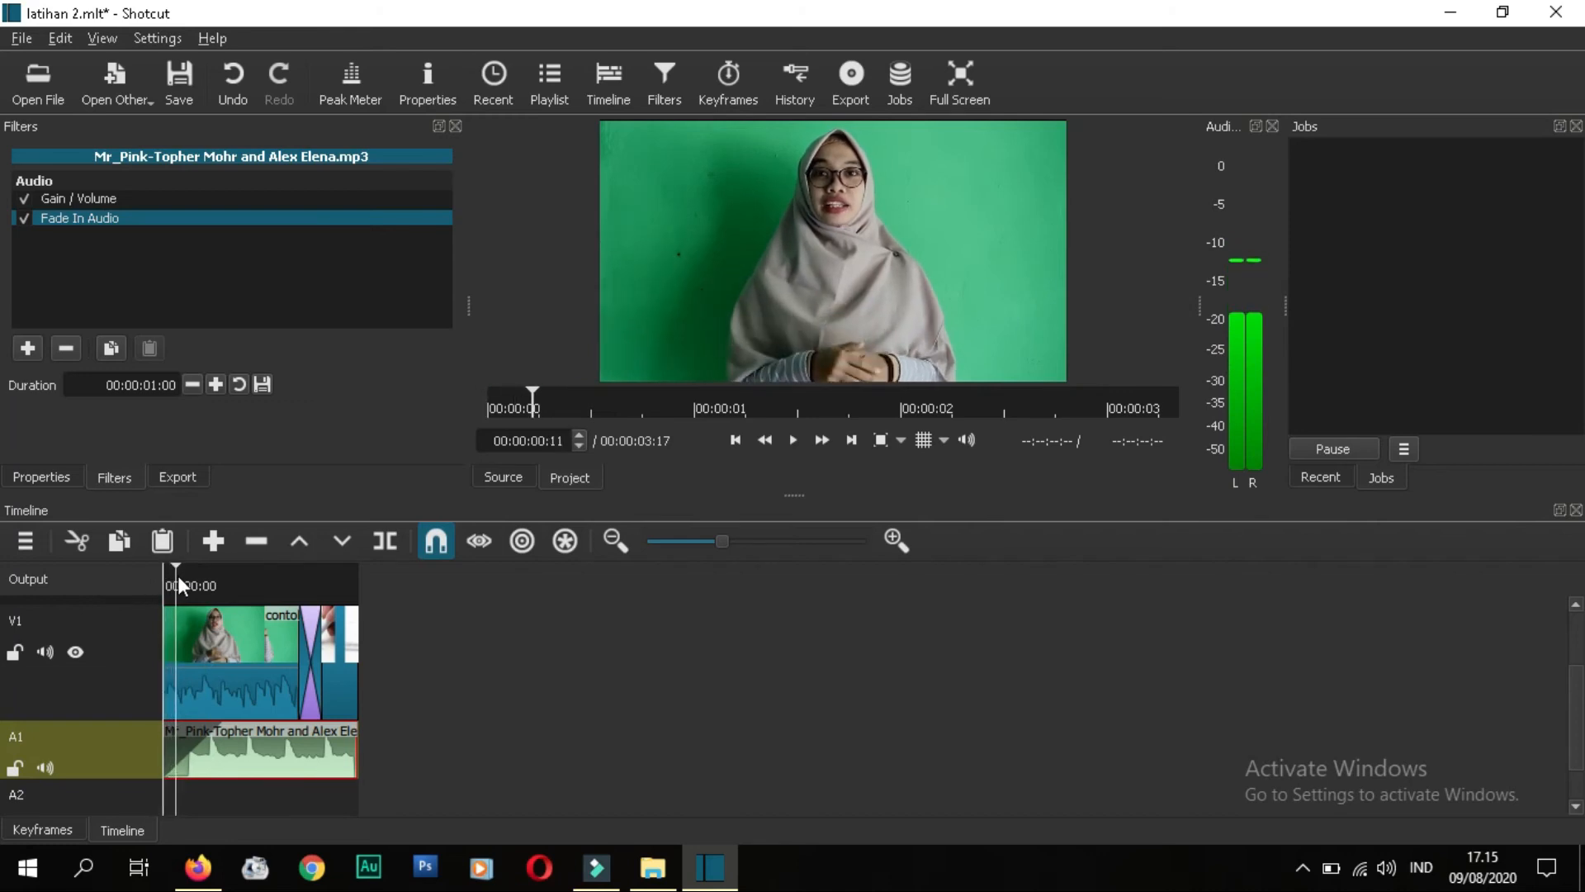
Step: Add Fade In Video and Fade In Audio filters to the green-screen clip, with a video fade duration of 00:00:00:29
left_click(243, 690)
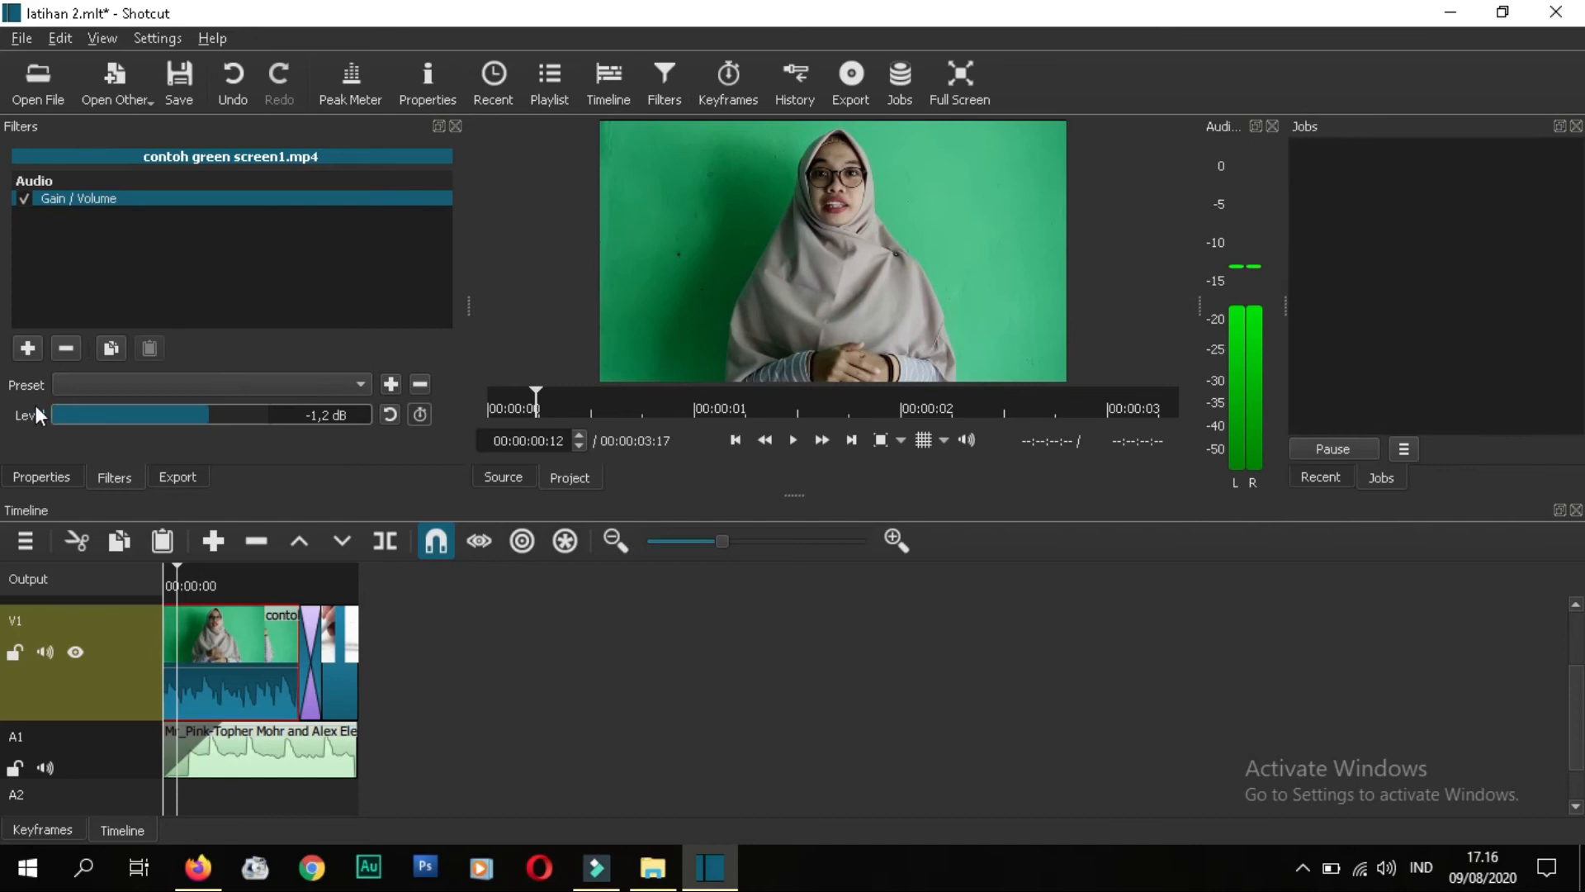
left_click(29, 348)
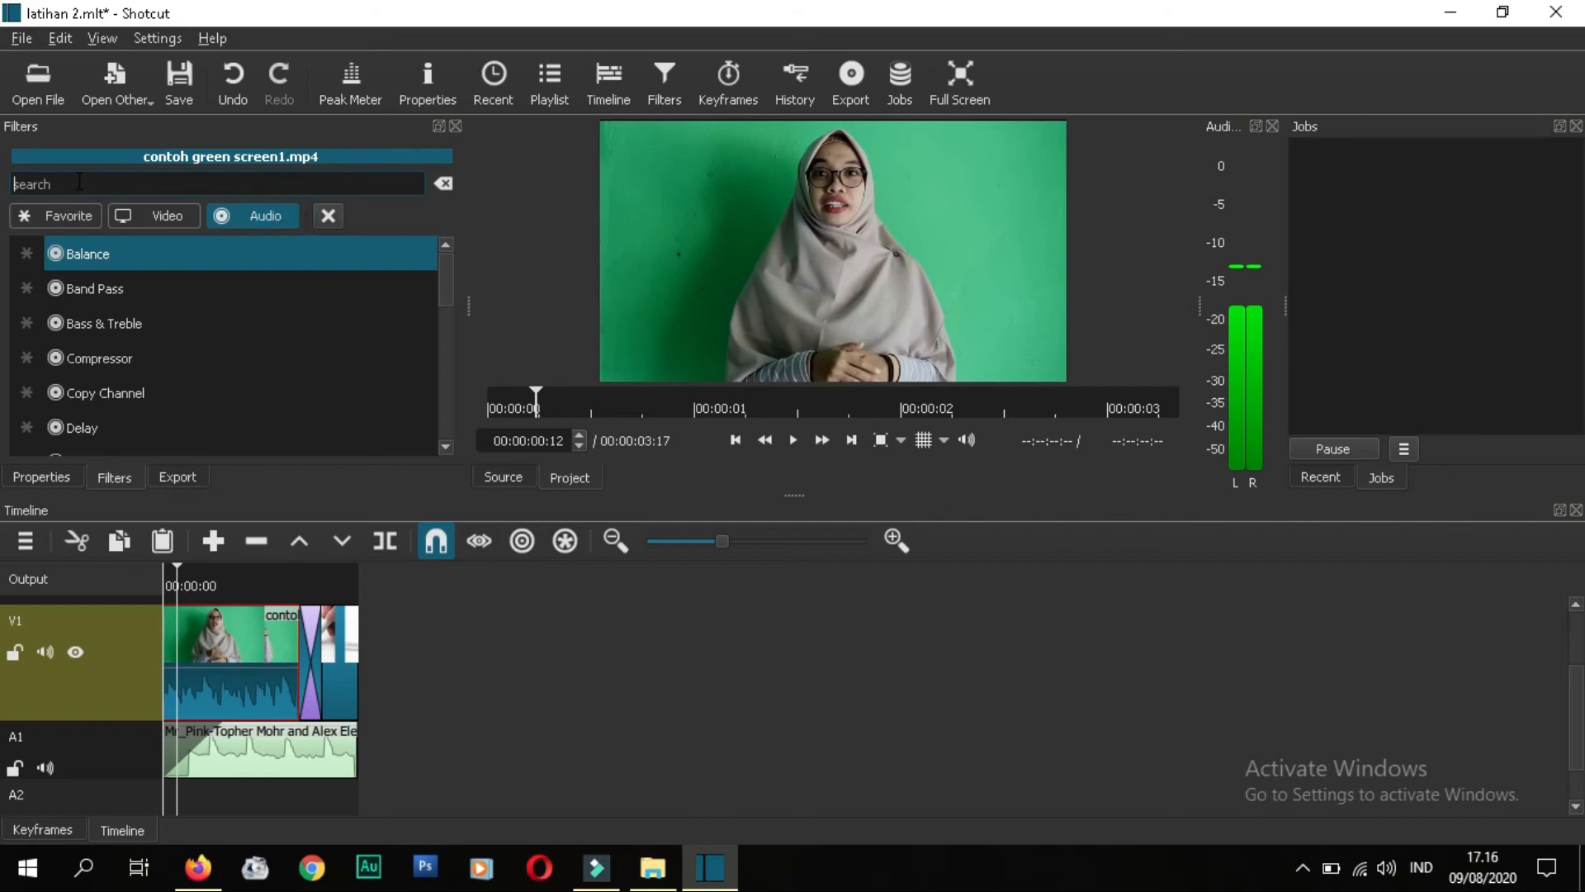
type("fa")
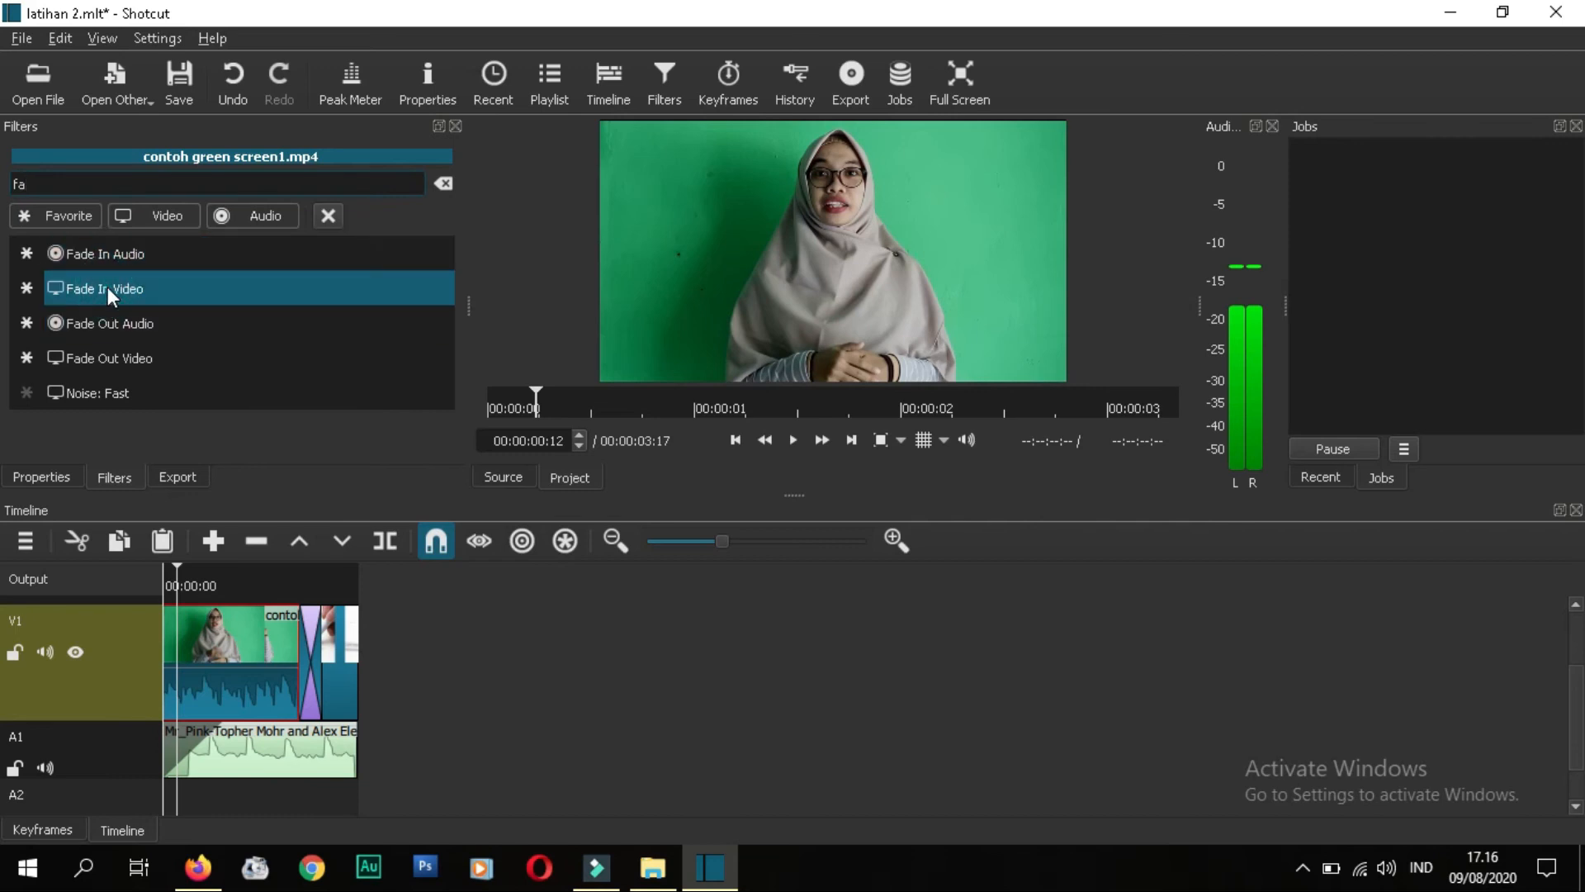
left_click(108, 288)
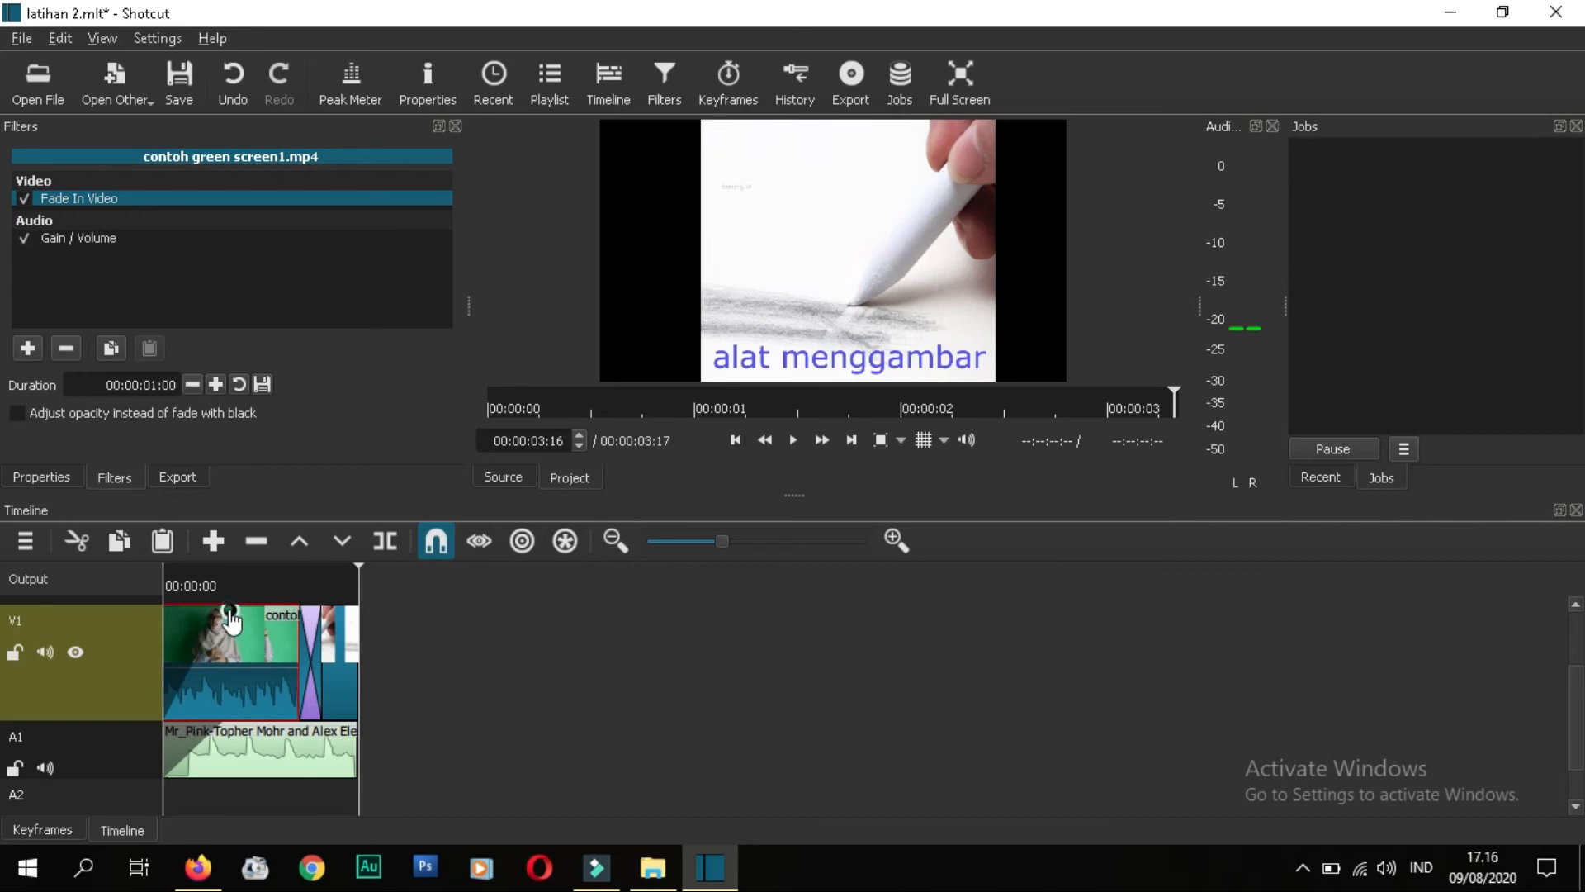
left_click_drag(229, 615, 191, 607)
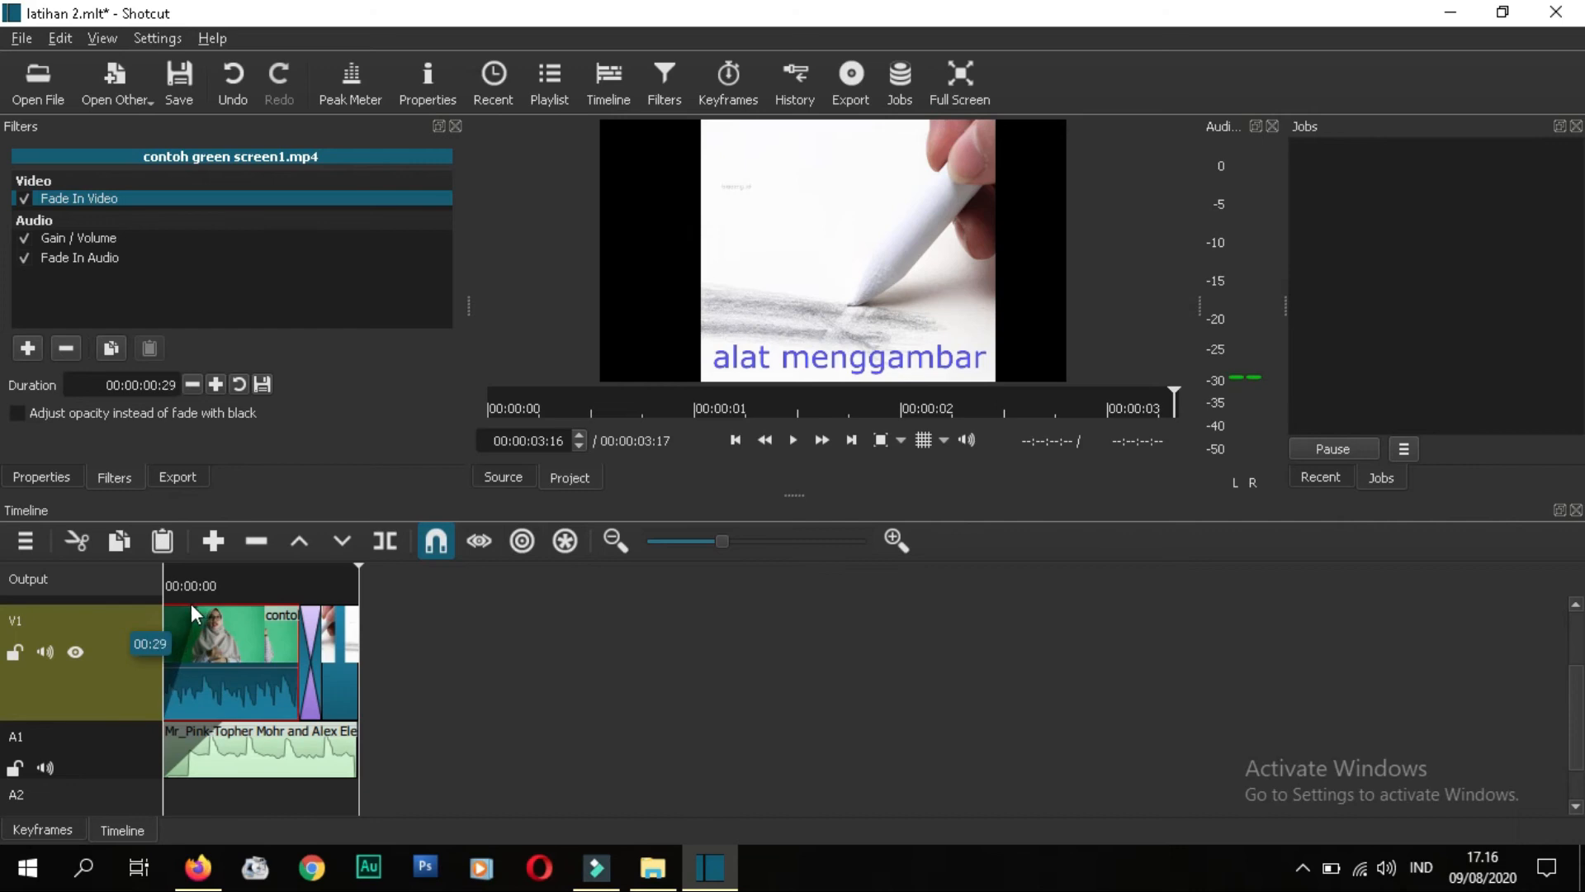
Step: Move the playhead to 00:00:03:05 and add a Fade Out Video filter to the tortilon.jpg image clip on V1
left_click(357, 565)
mouse_move(357, 564)
left_mouse_down()
mouse_move(168, 569)
mouse_move(345, 578)
left_mouse_up()
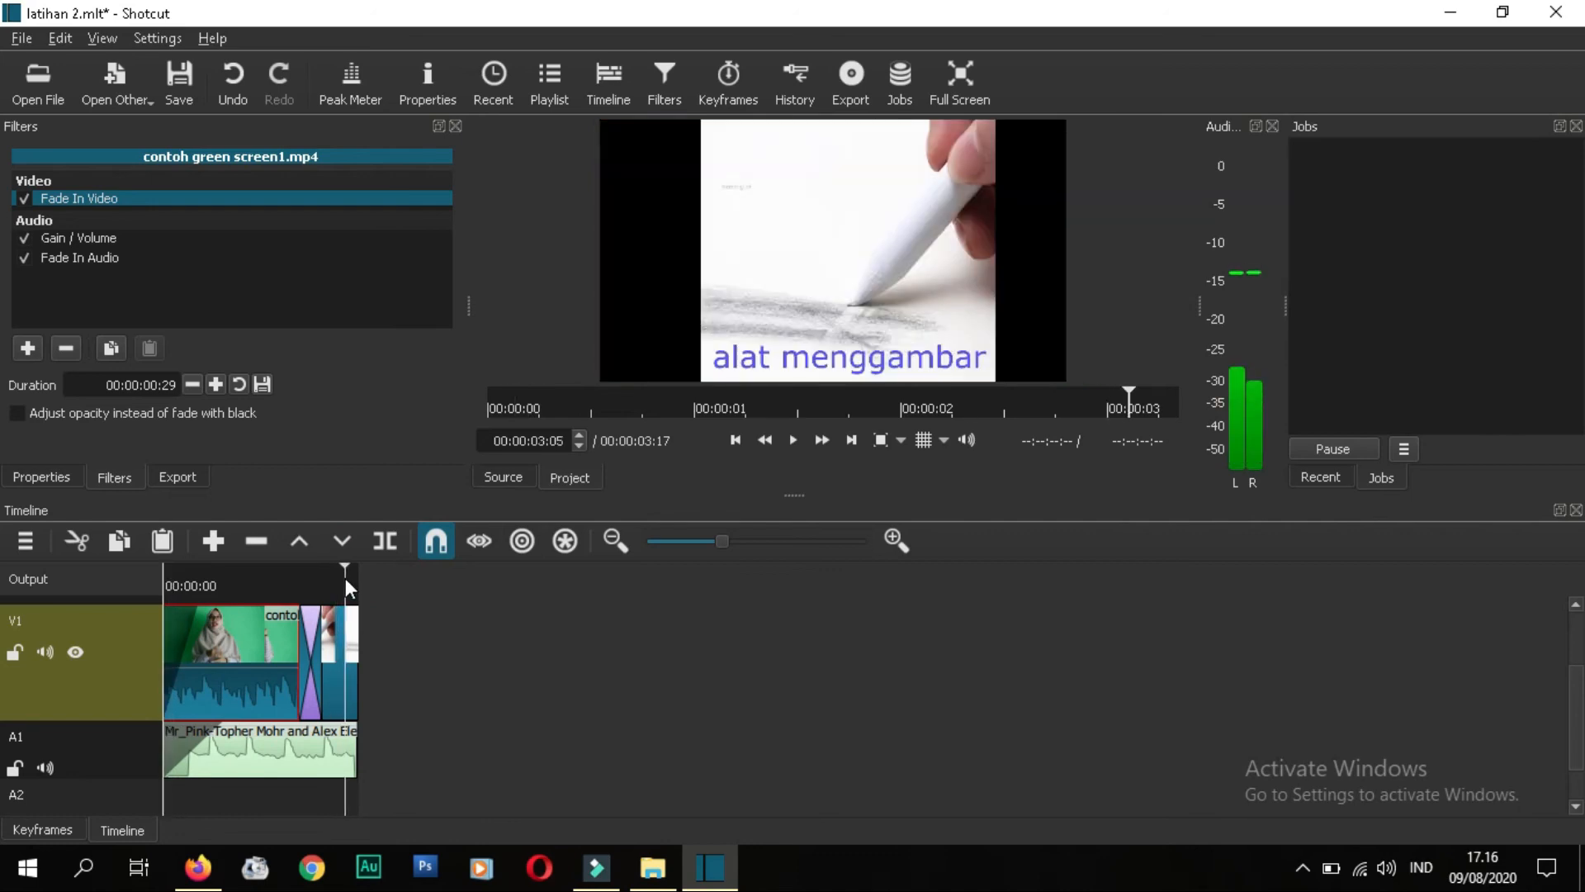
left_click(345, 677)
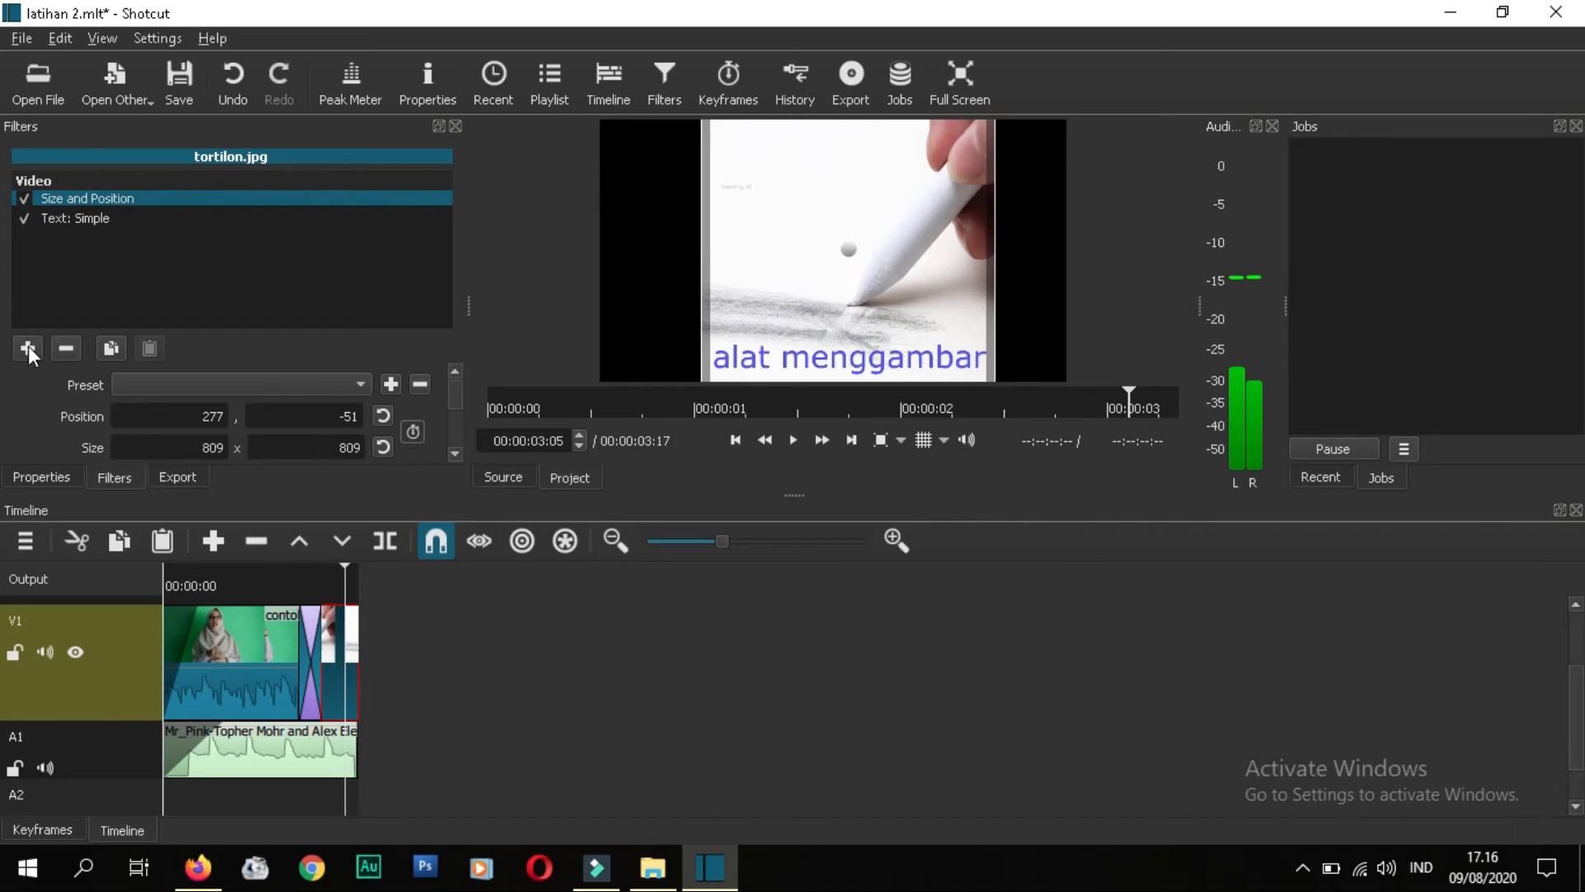
left_click(682, 79)
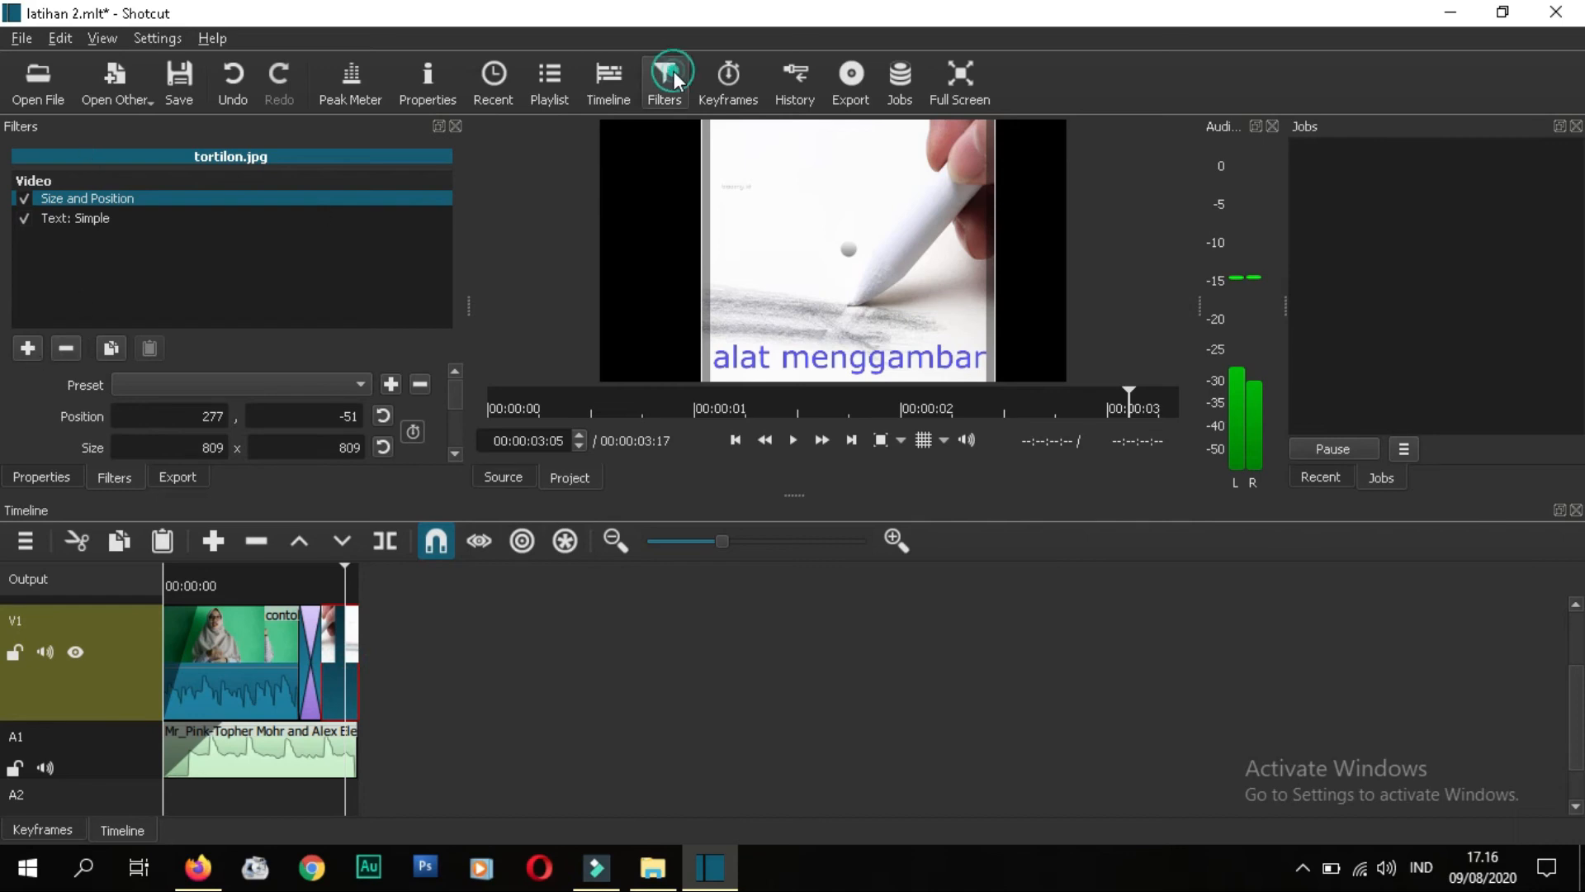
left_click(31, 348)
left_click(196, 183)
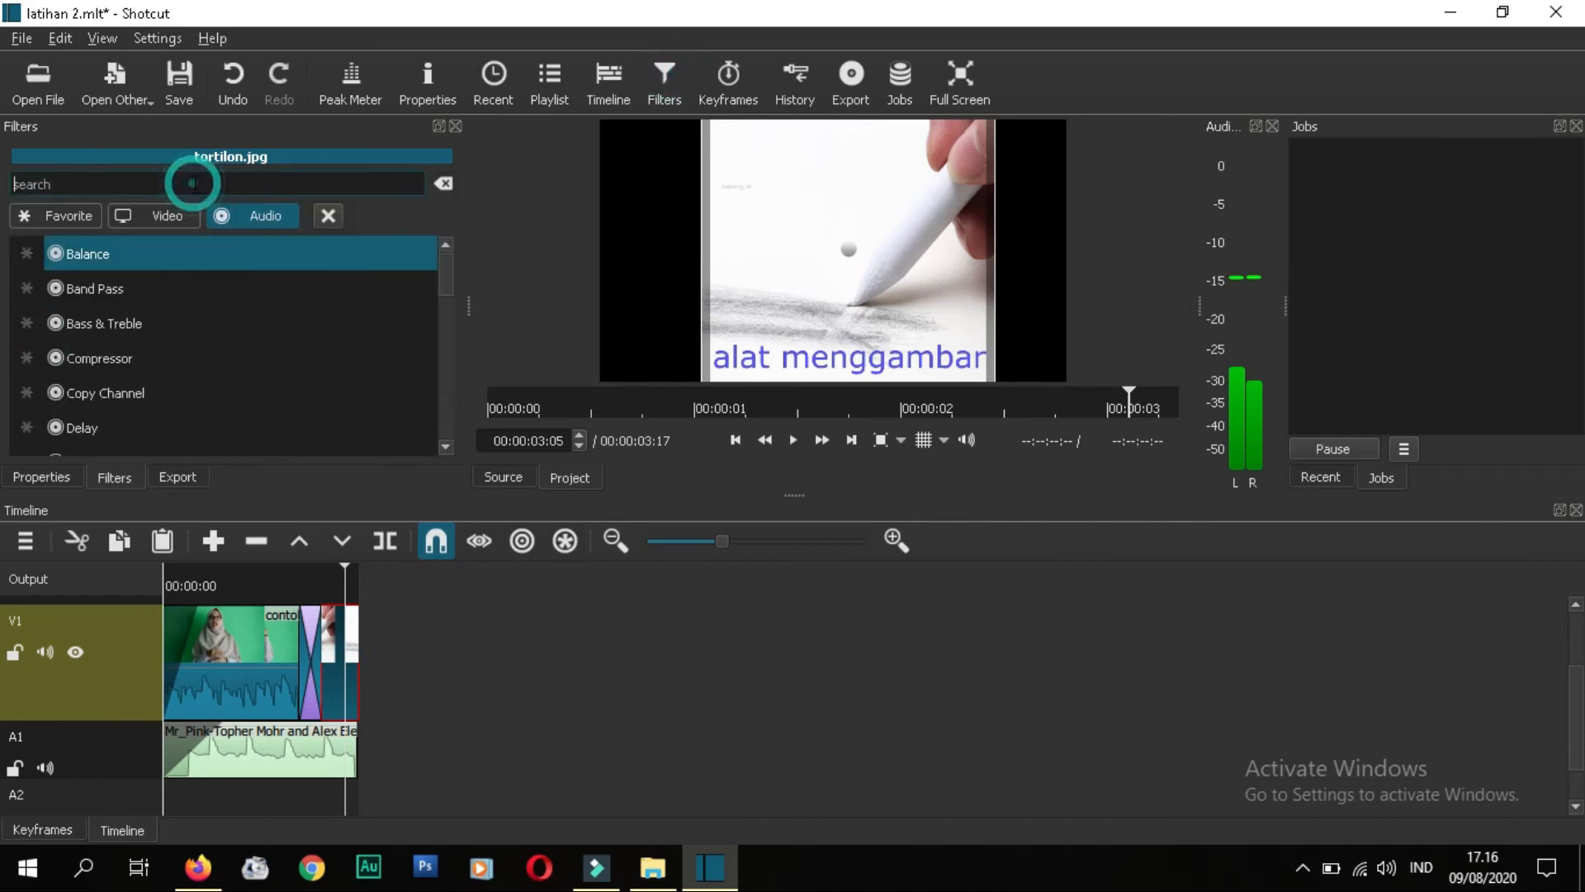
type("fade")
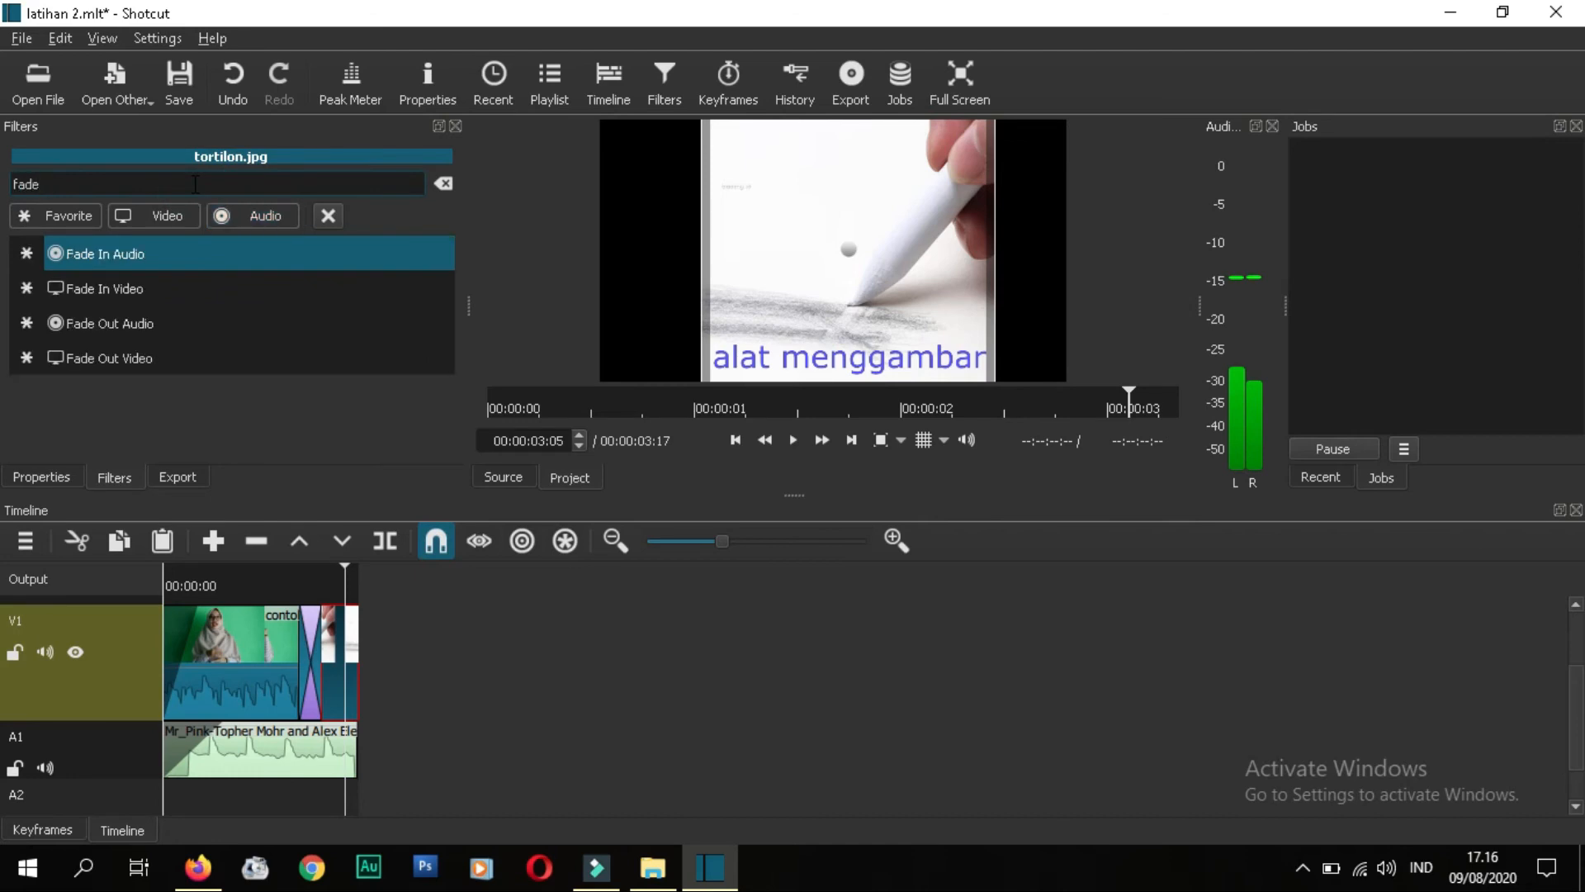
left_click(118, 358)
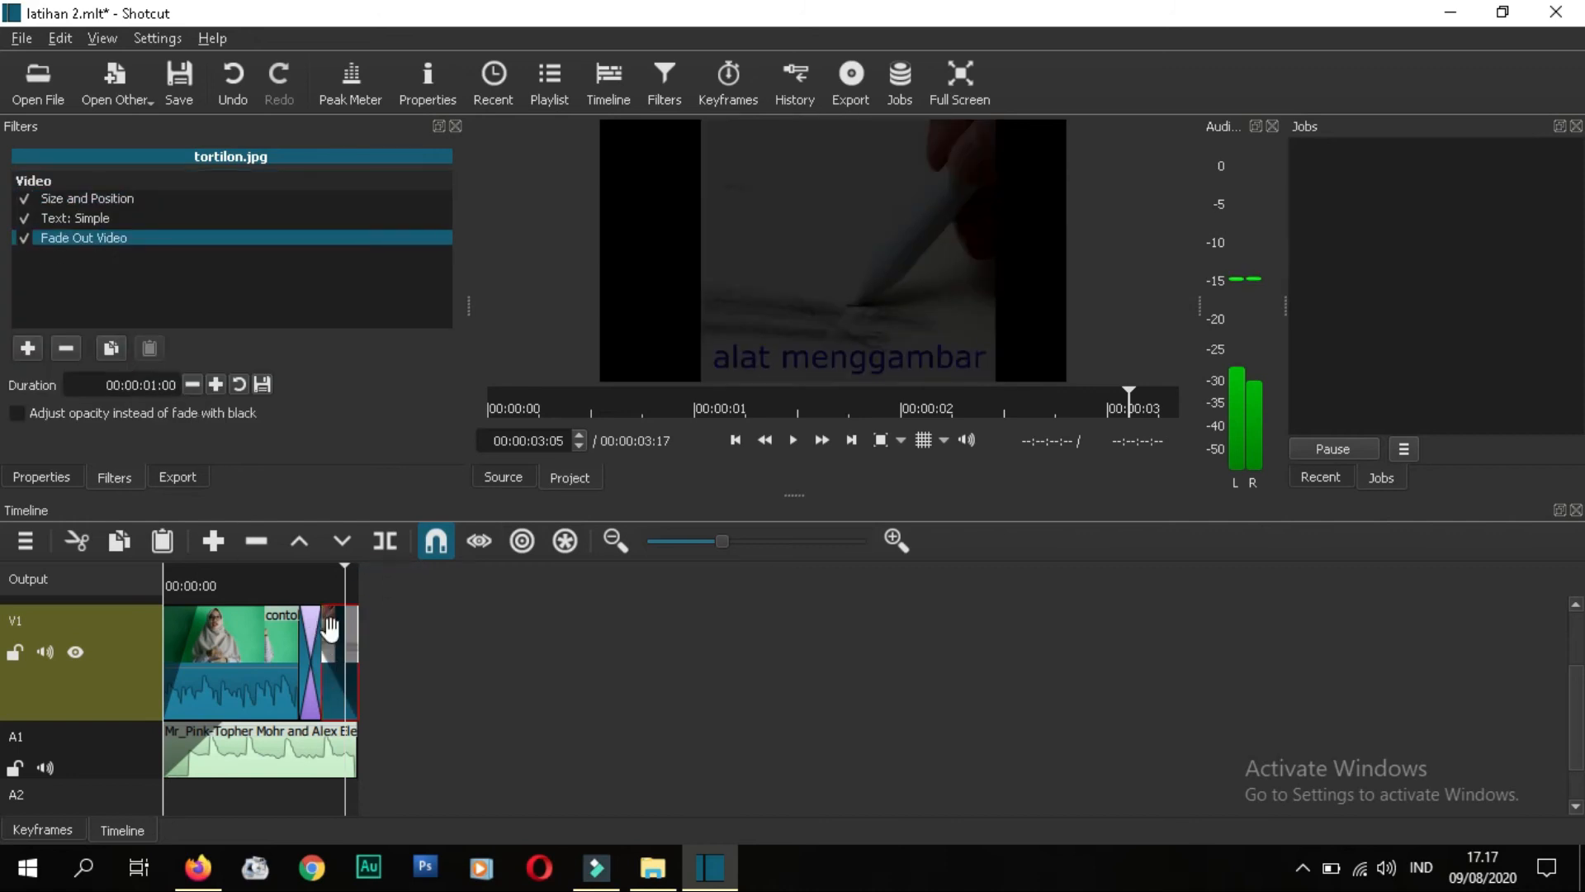
Step: Shorten the image clip's Fade Out Video duration to about 00:00:00:26 and place the playhead at 00:00:02:42
left_click(898, 543)
left_click(898, 543)
left_click(898, 544)
left_click(898, 545)
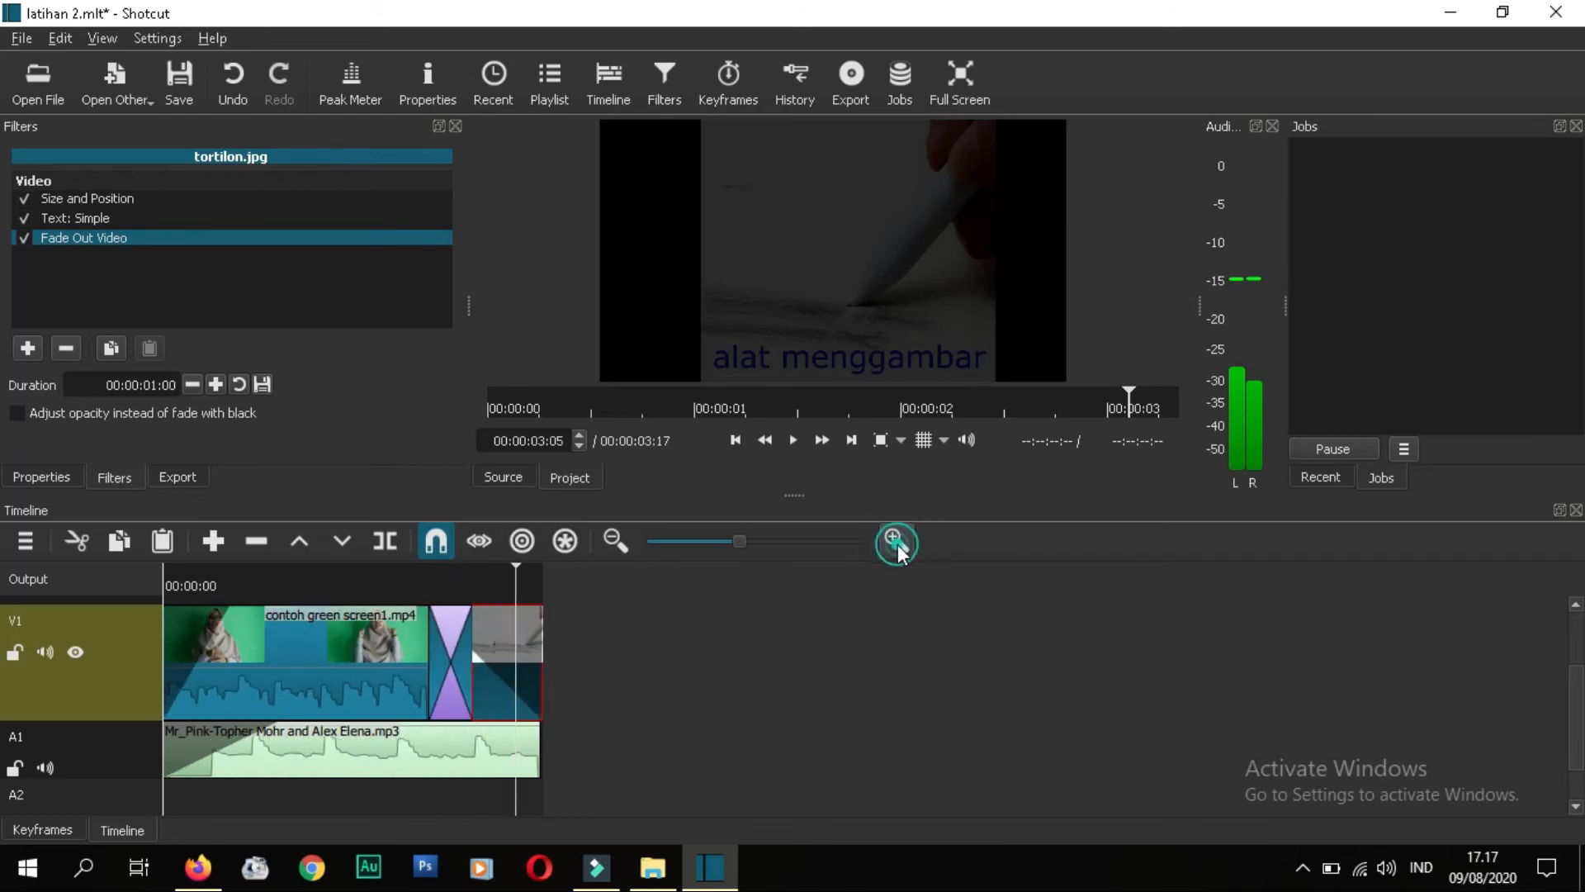
left_click(894, 543)
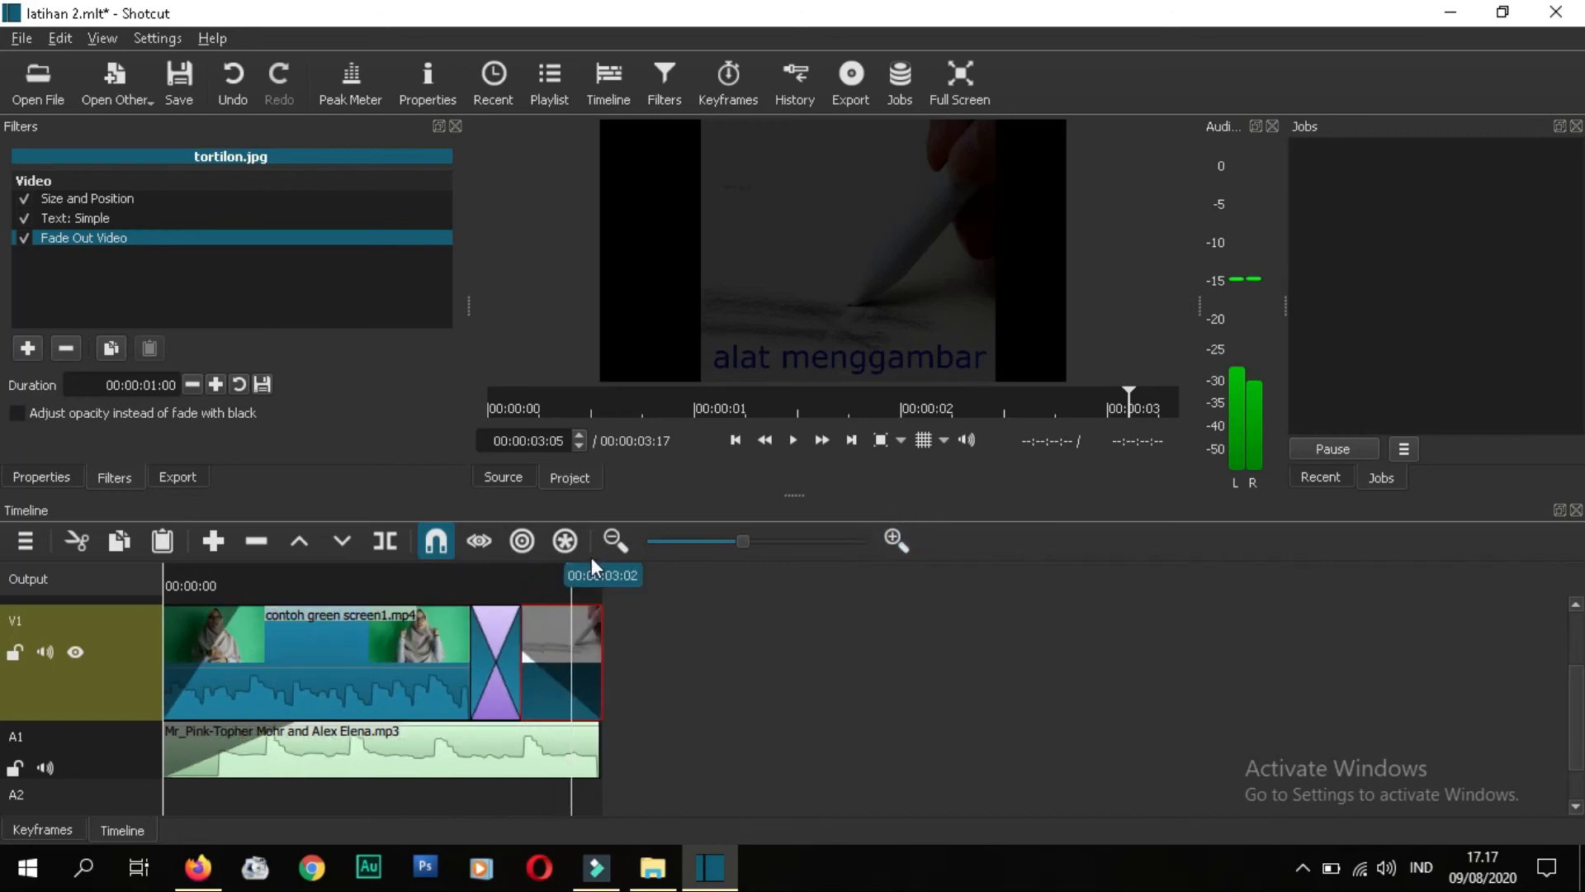
mouse_move(569, 563)
left_mouse_down()
mouse_move(509, 565)
mouse_move(542, 562)
left_mouse_up()
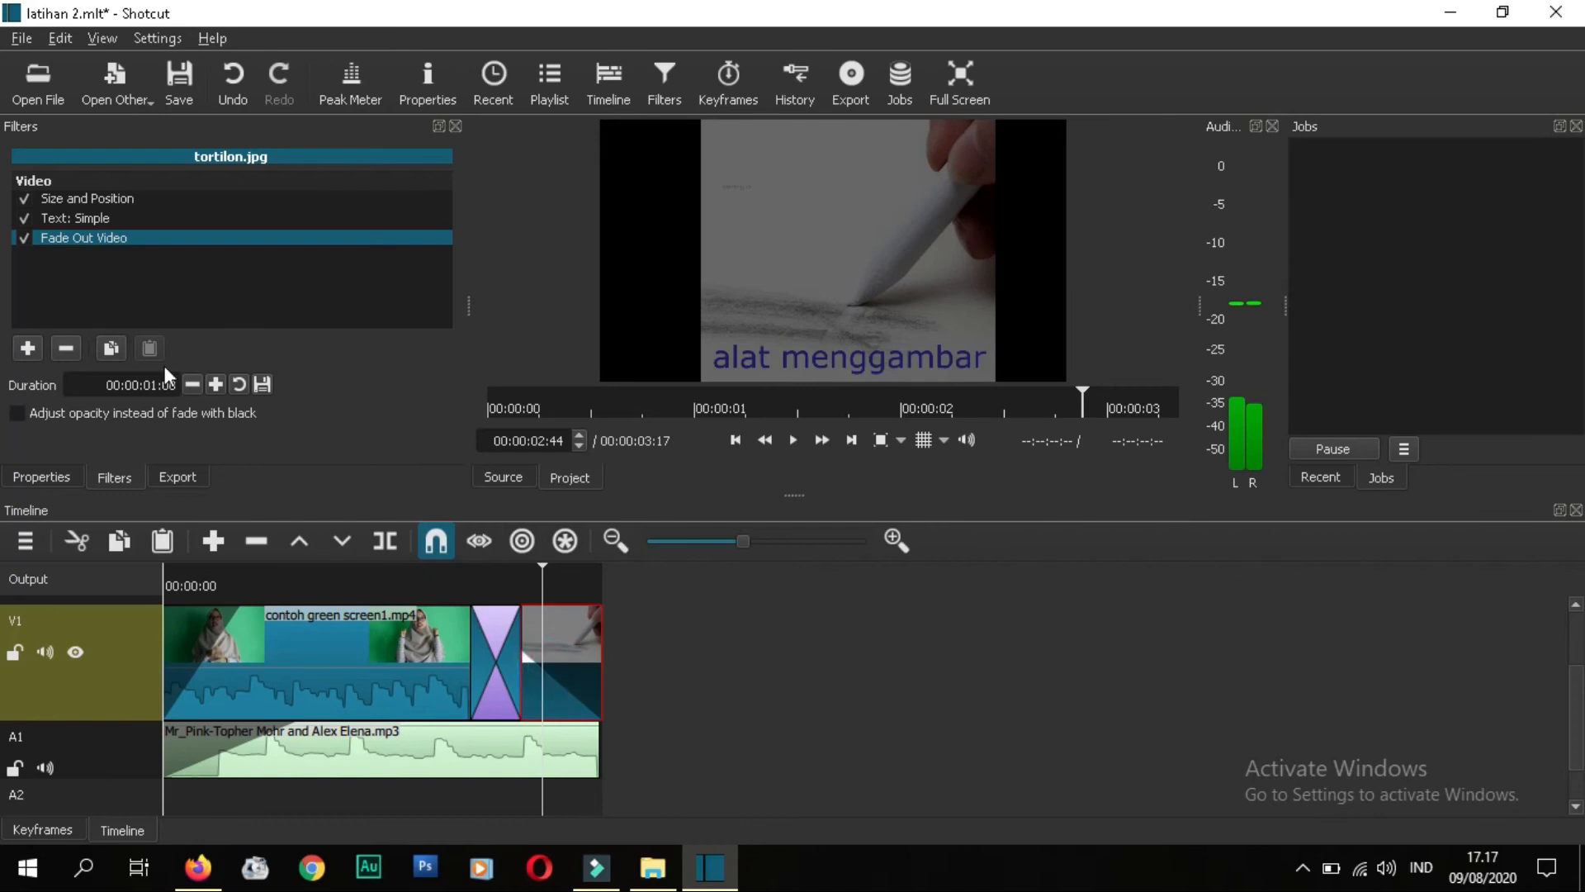
left_click(189, 383)
left_click(189, 384)
left_click(189, 384)
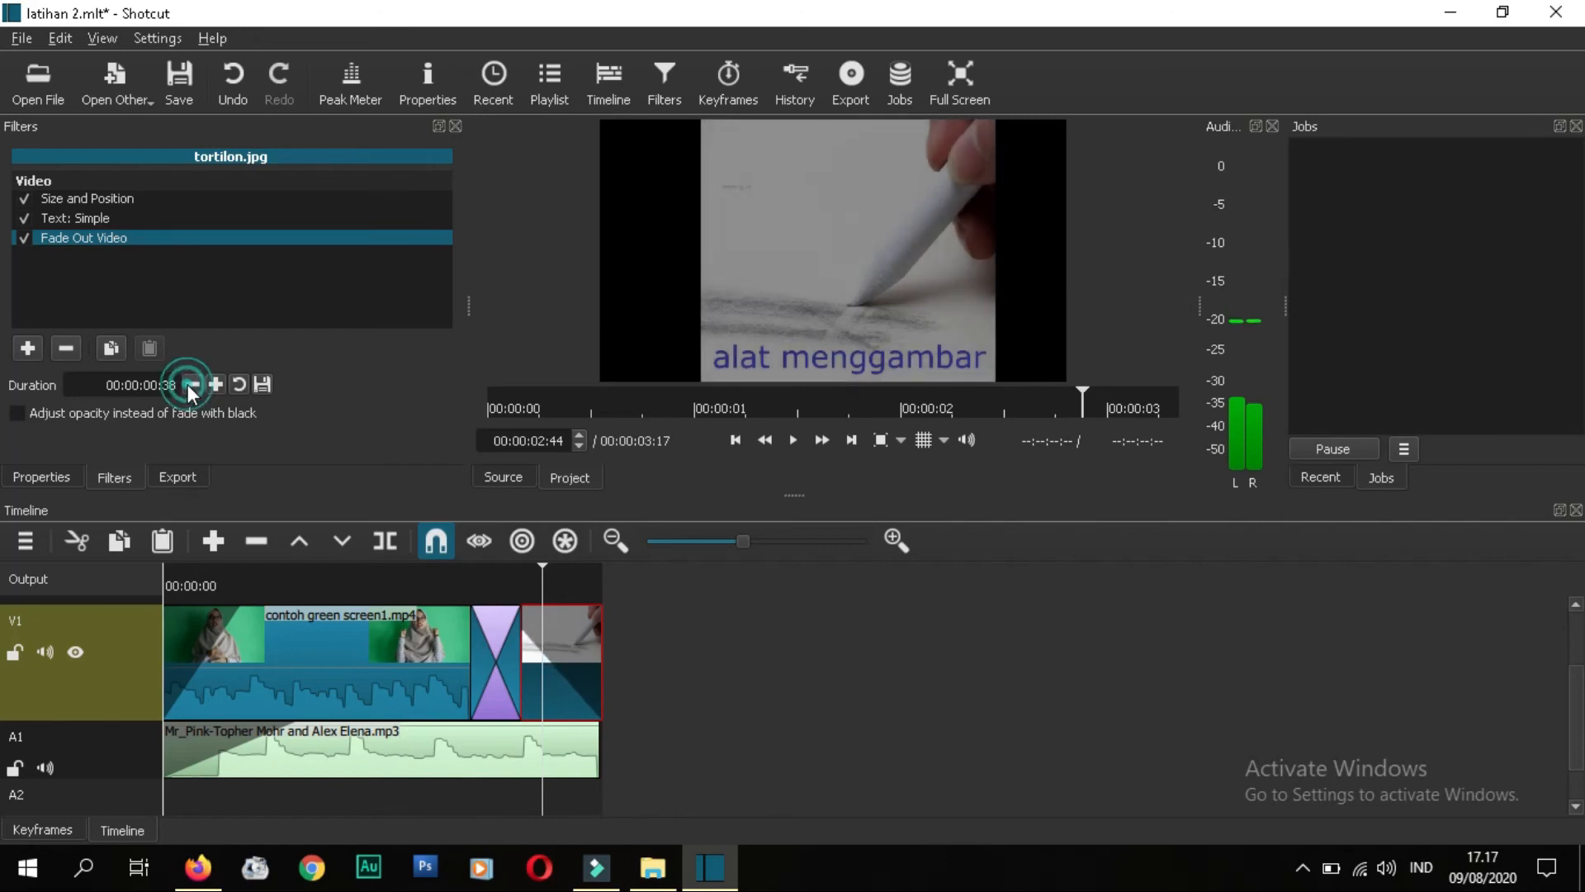
left_click(189, 384)
left_click(189, 384)
left_click(189, 384)
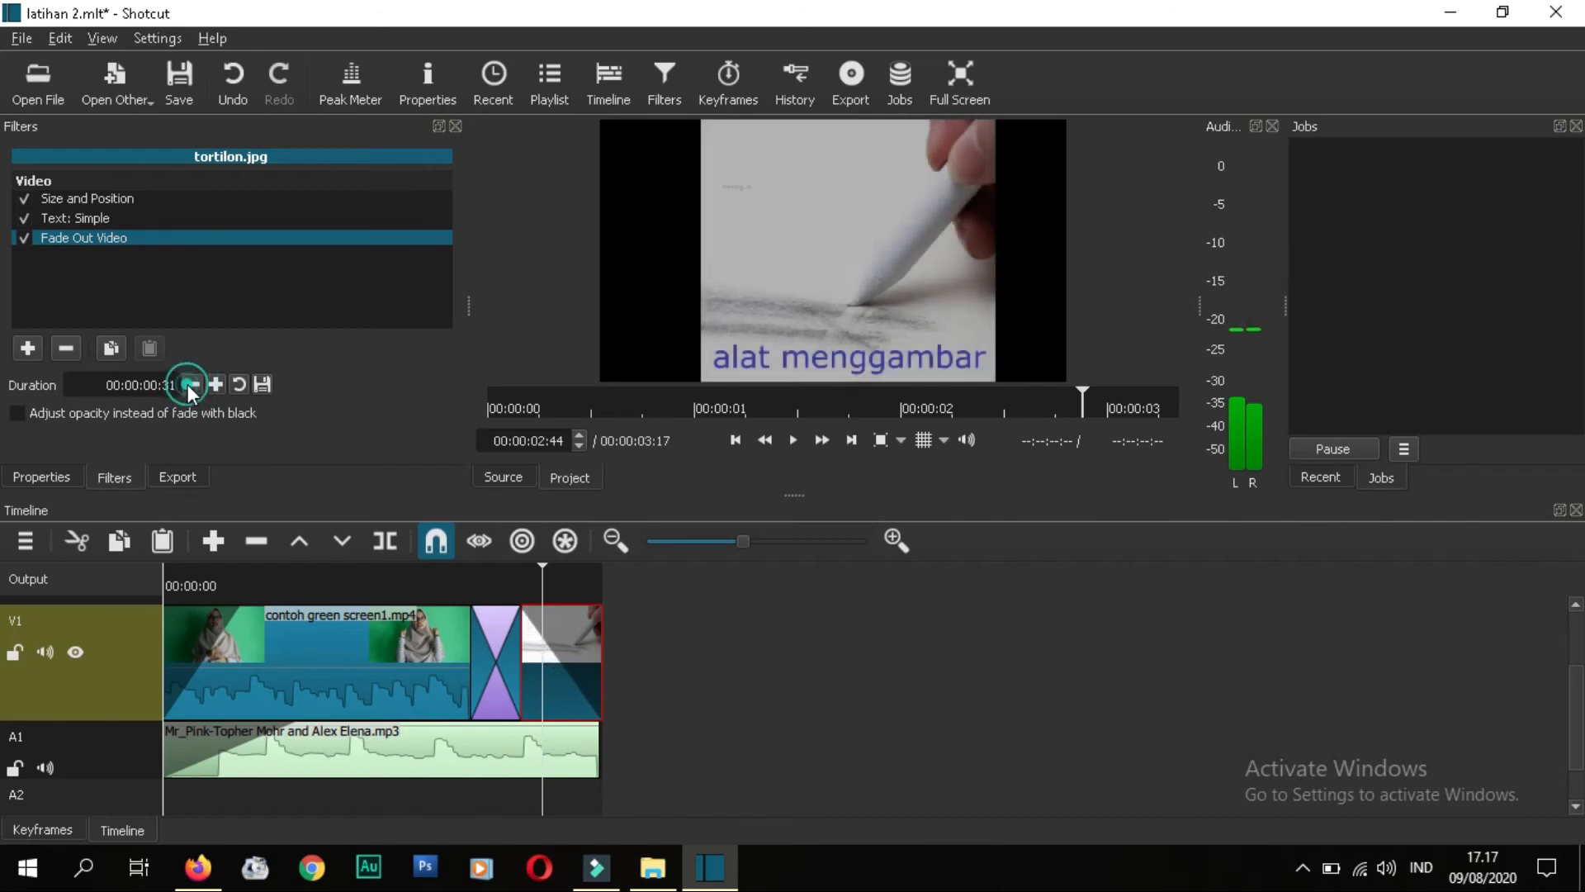
left_click(189, 384)
left_click(189, 384)
left_click(189, 383)
left_click(191, 384)
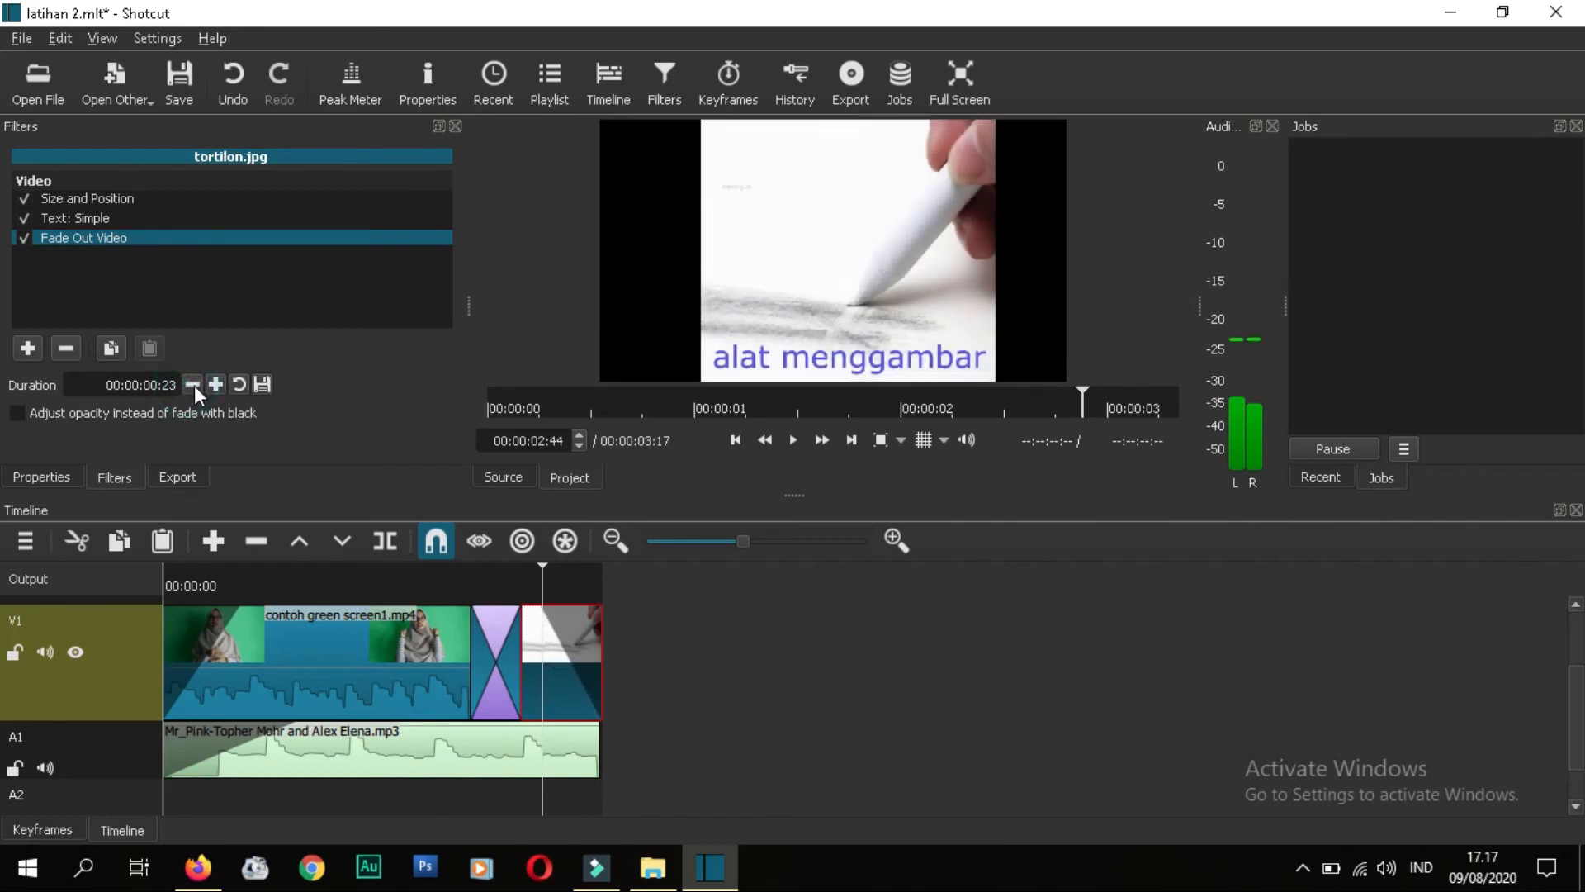
left_click(213, 384)
left_click(213, 385)
left_click(213, 385)
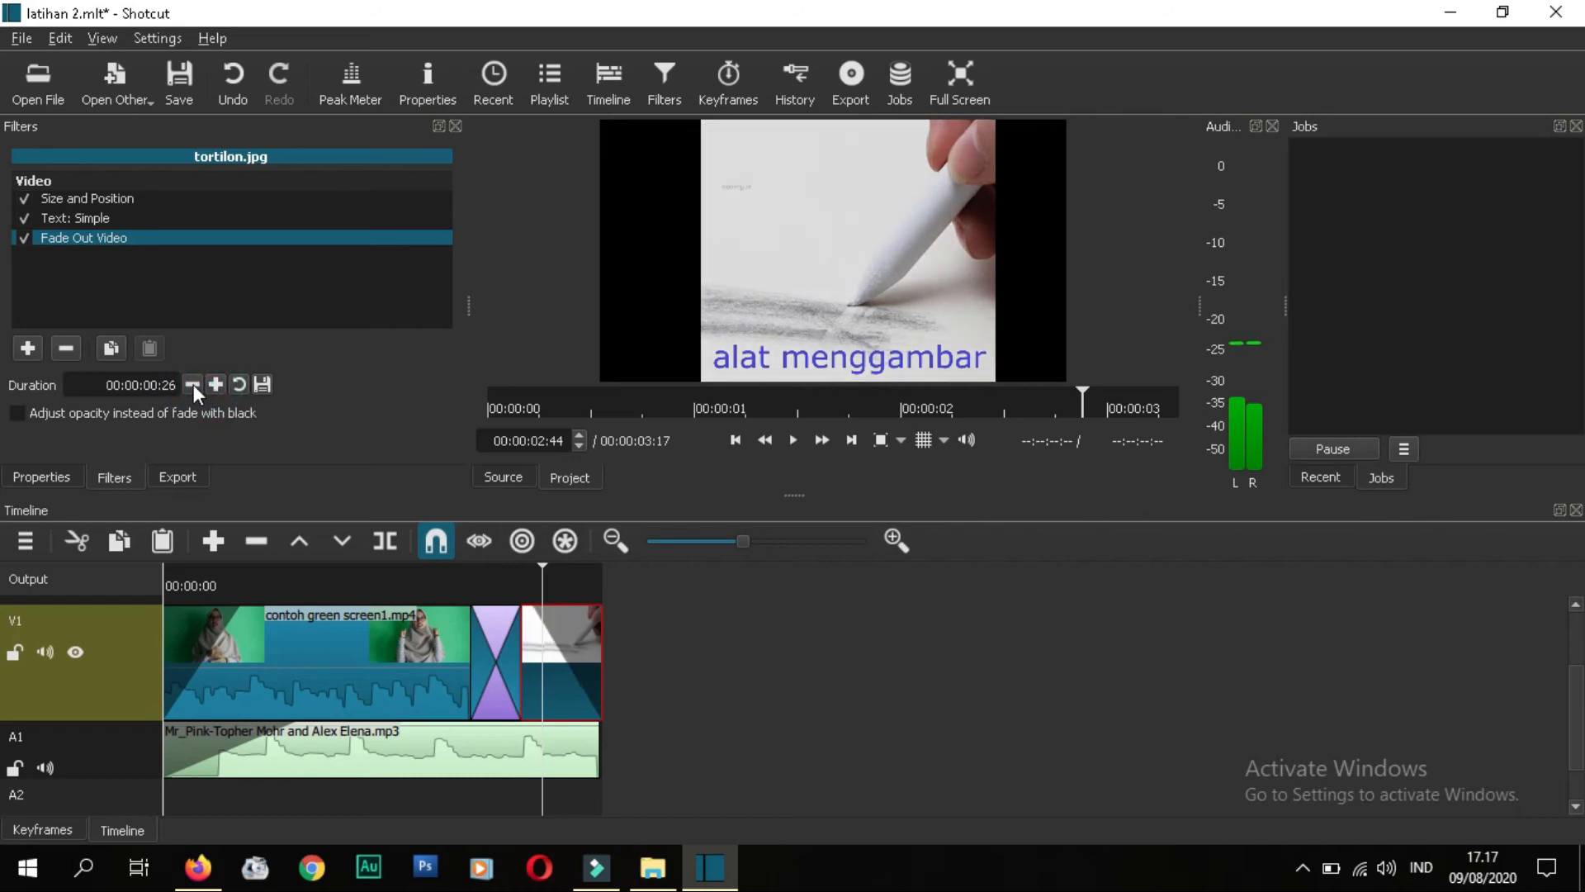
left_click(192, 384)
left_click_drag(541, 565, 539, 578)
Step: Add a Fade Out Audio filter to the A1 music clip and shorten its fade to 00:00:00:28
left_click(555, 760)
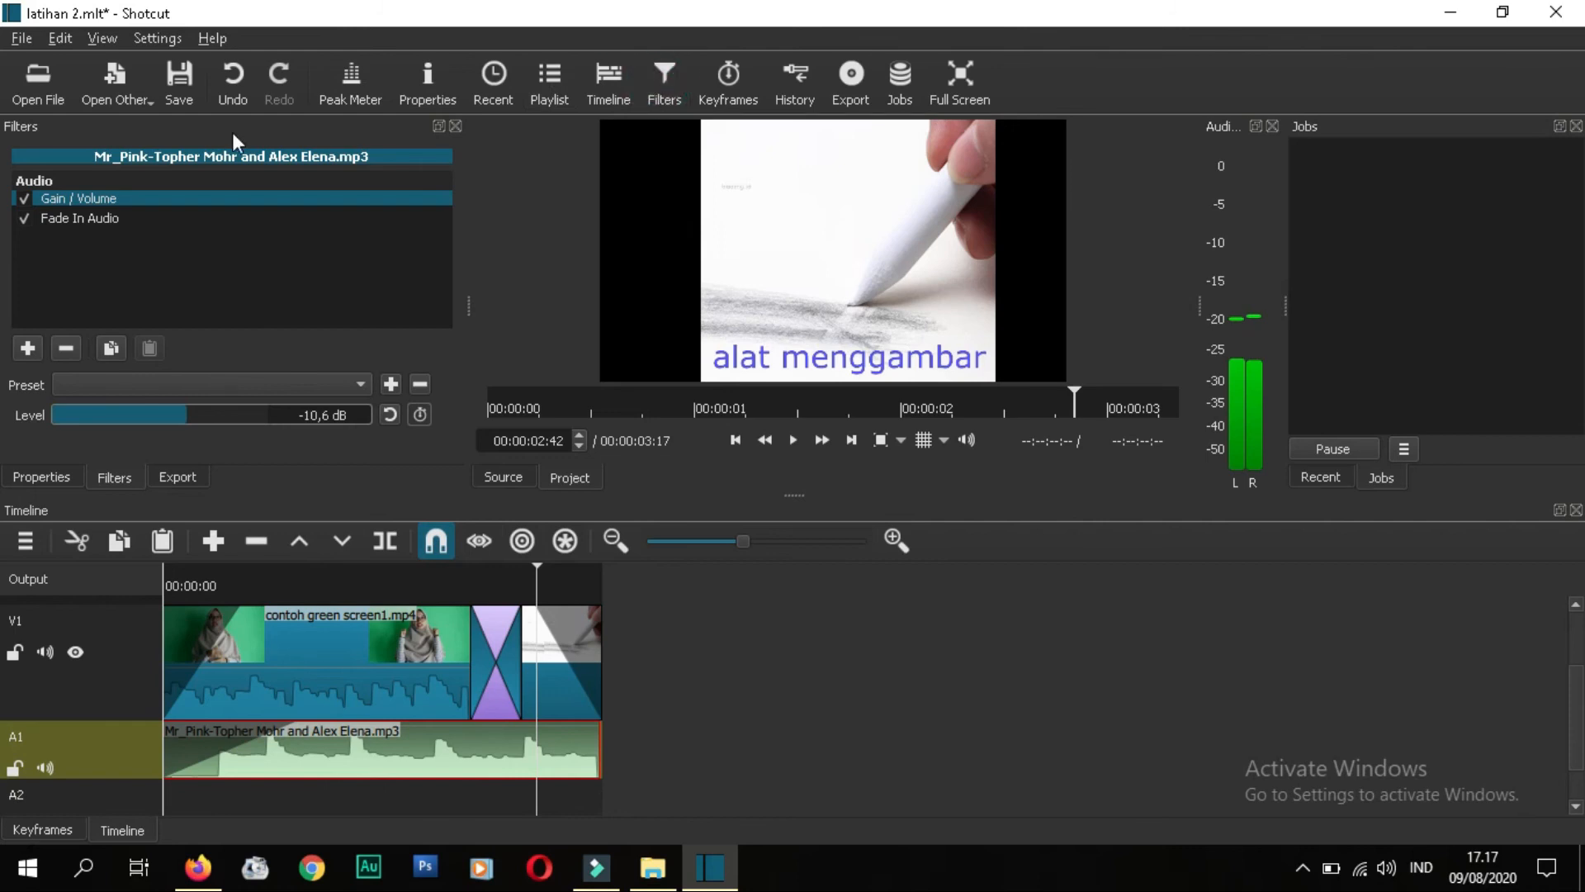
left_click(28, 346)
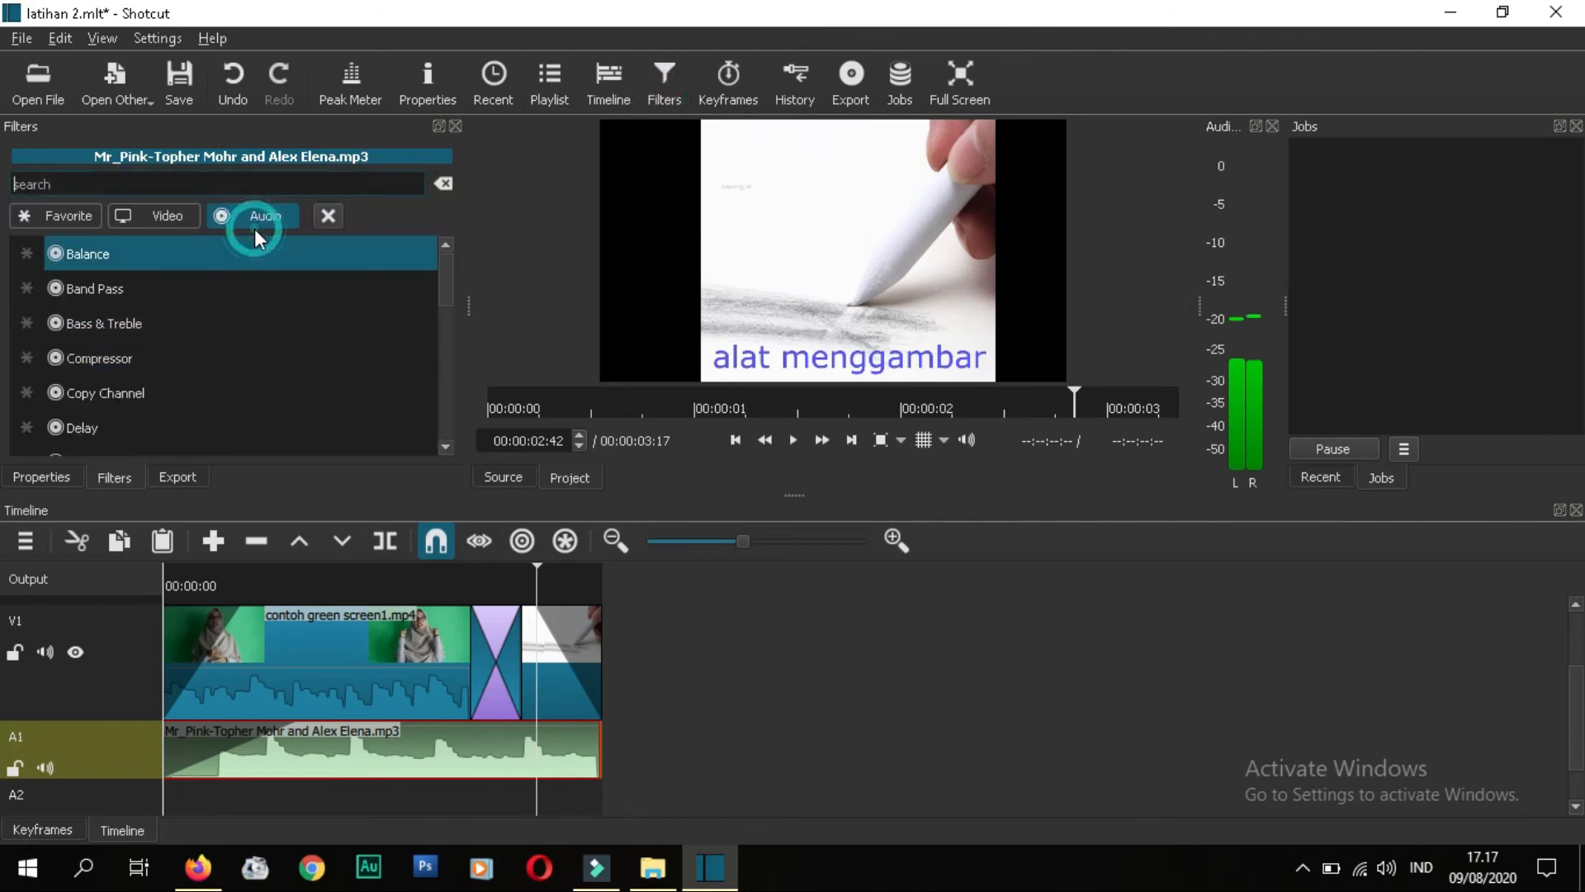
left_click(117, 188)
type("fade")
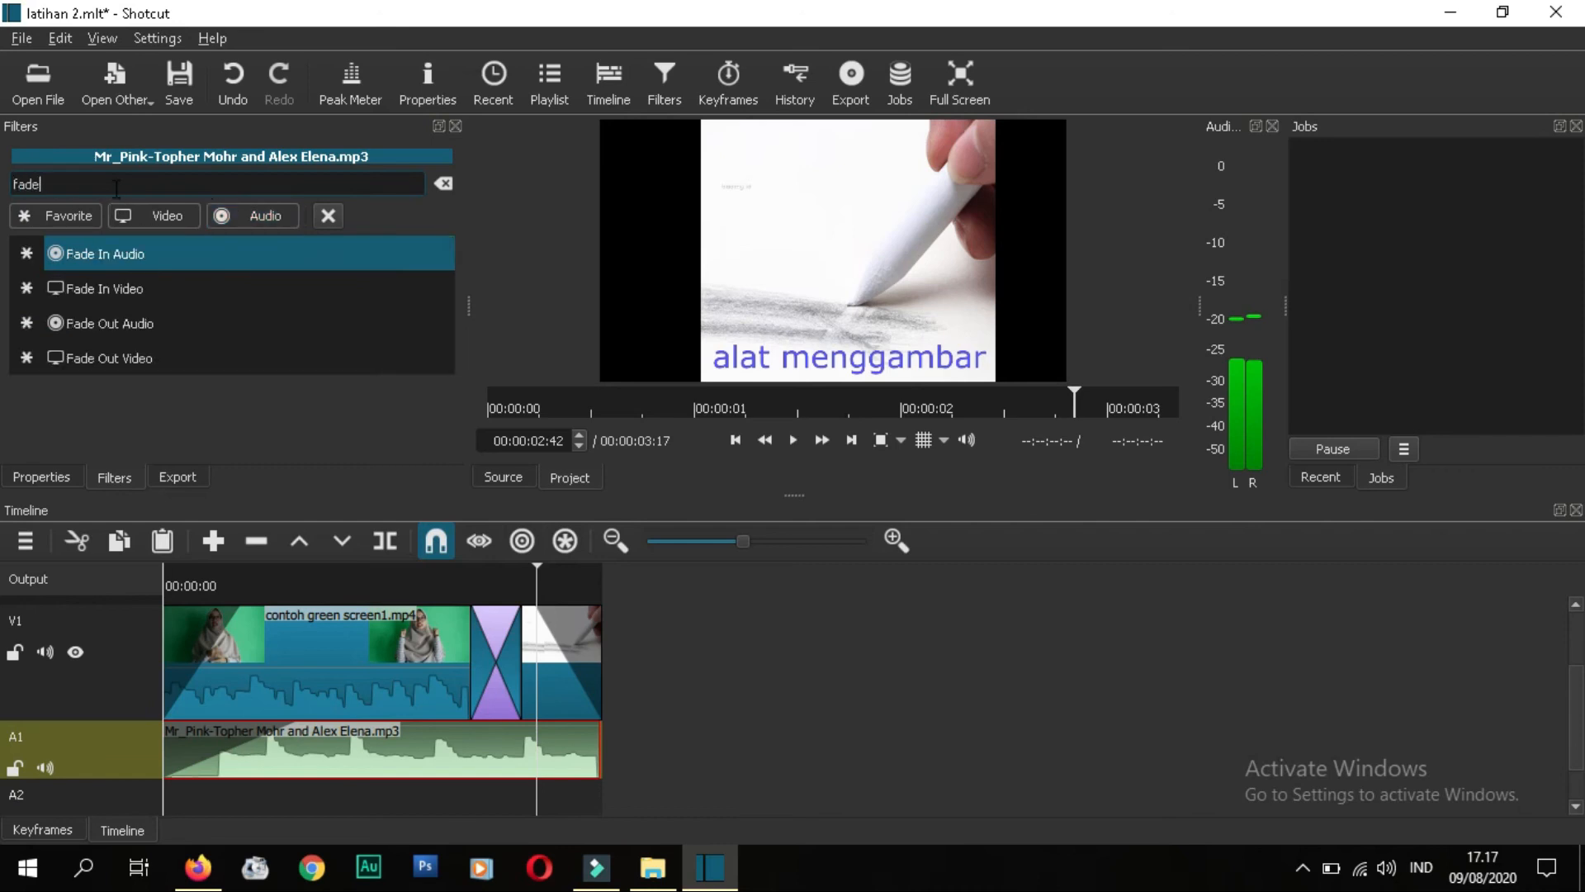
left_click(122, 321)
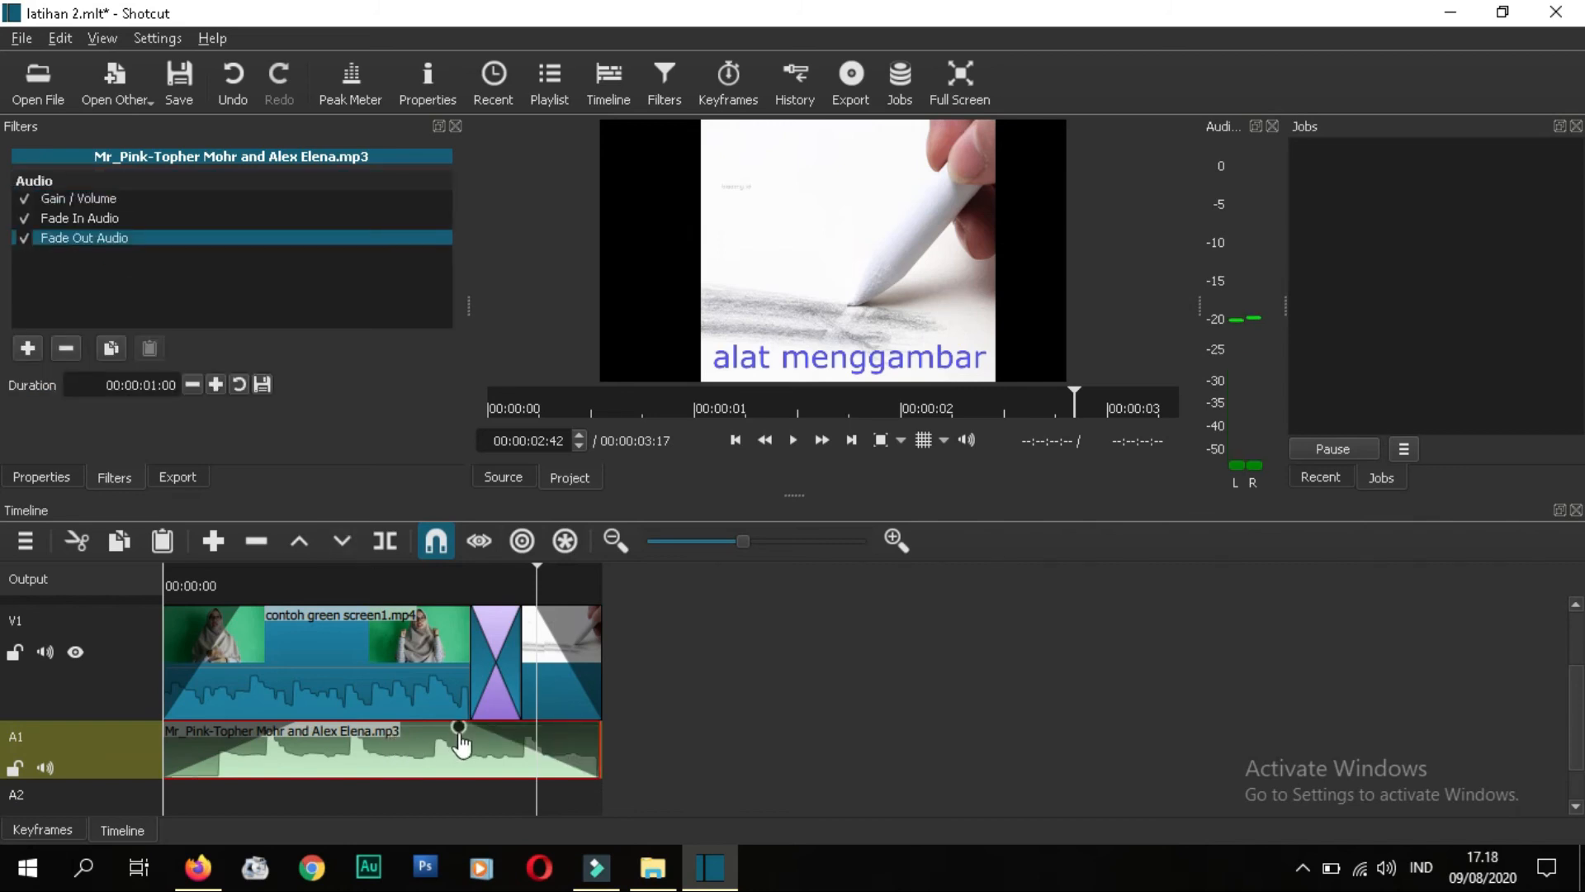
left_click_drag(462, 731, 532, 724)
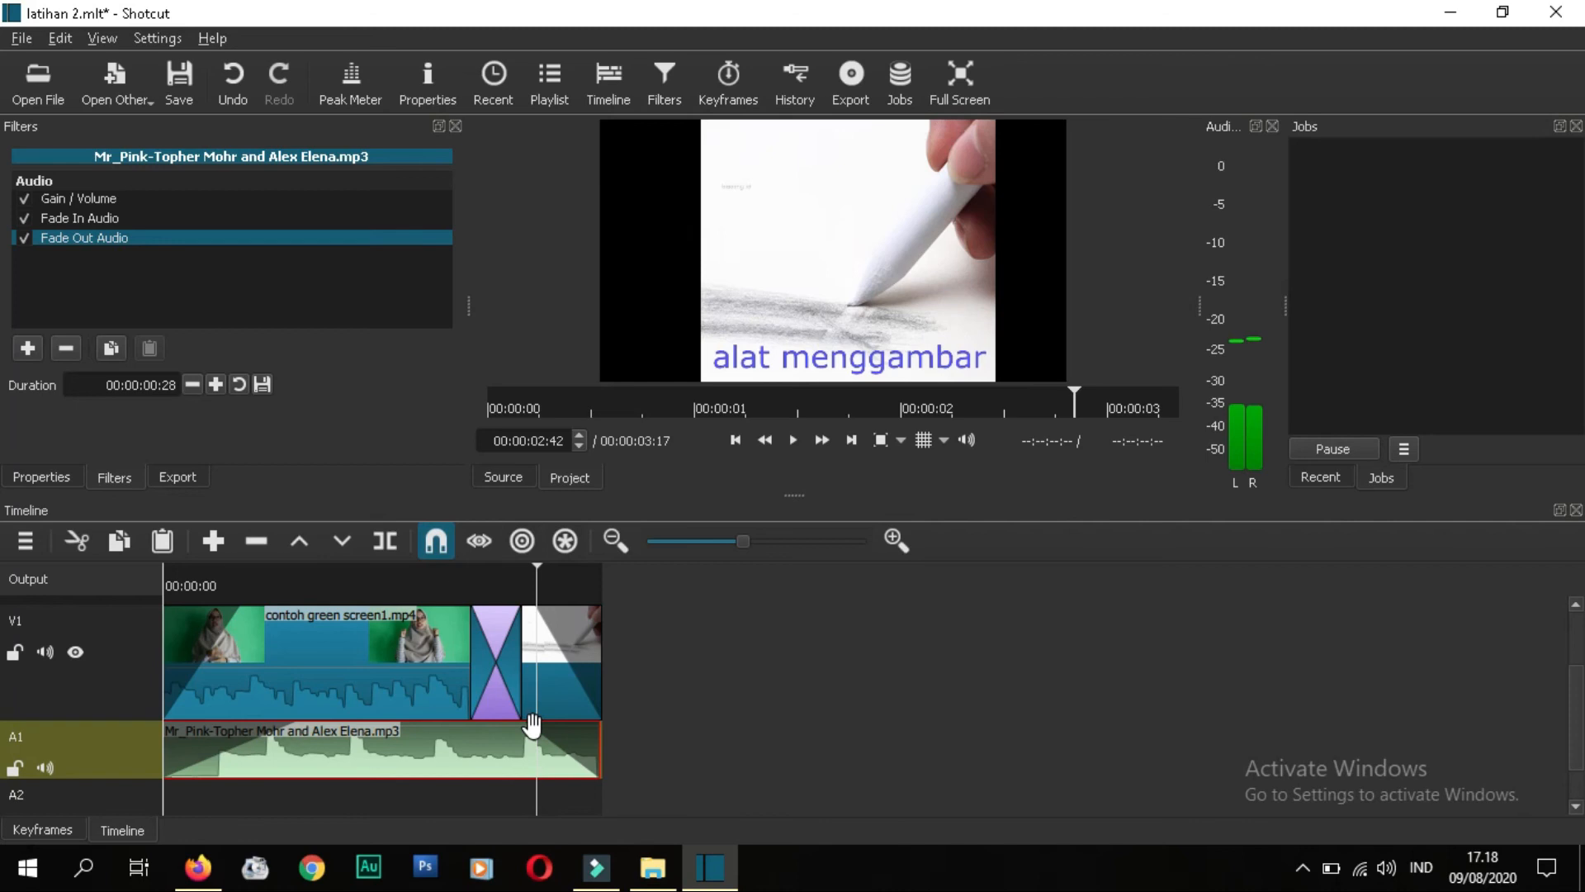
Step: Add a Color Grading filter to the green-screen clip with the playhead at 00:00:01:30, and enlarge the area showing the filter's controls
left_click_drag(542, 563, 376, 615)
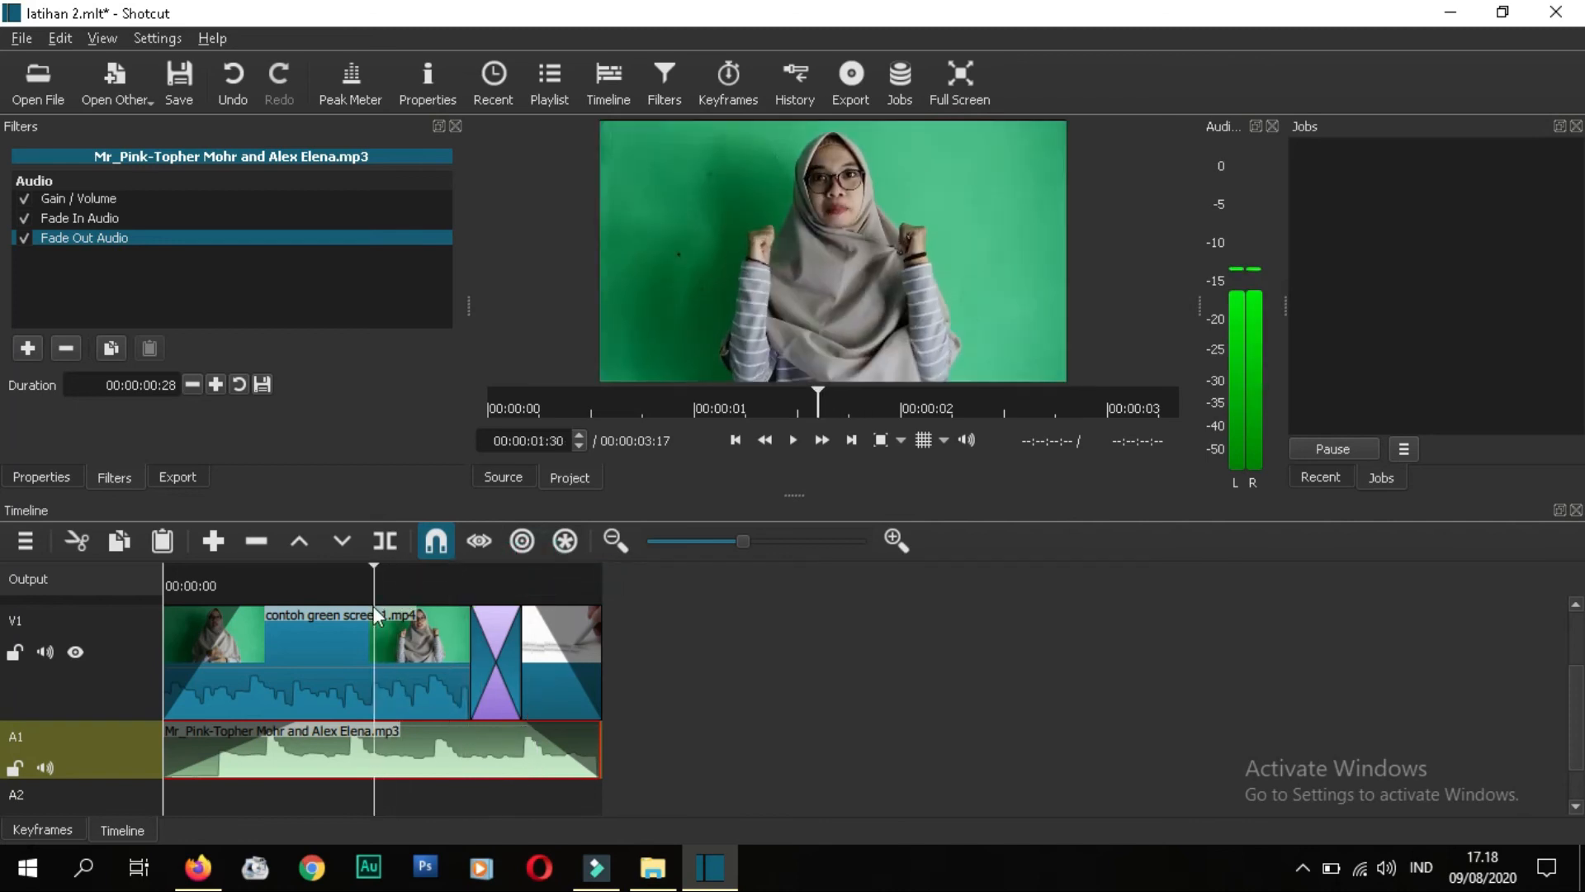
left_click(344, 660)
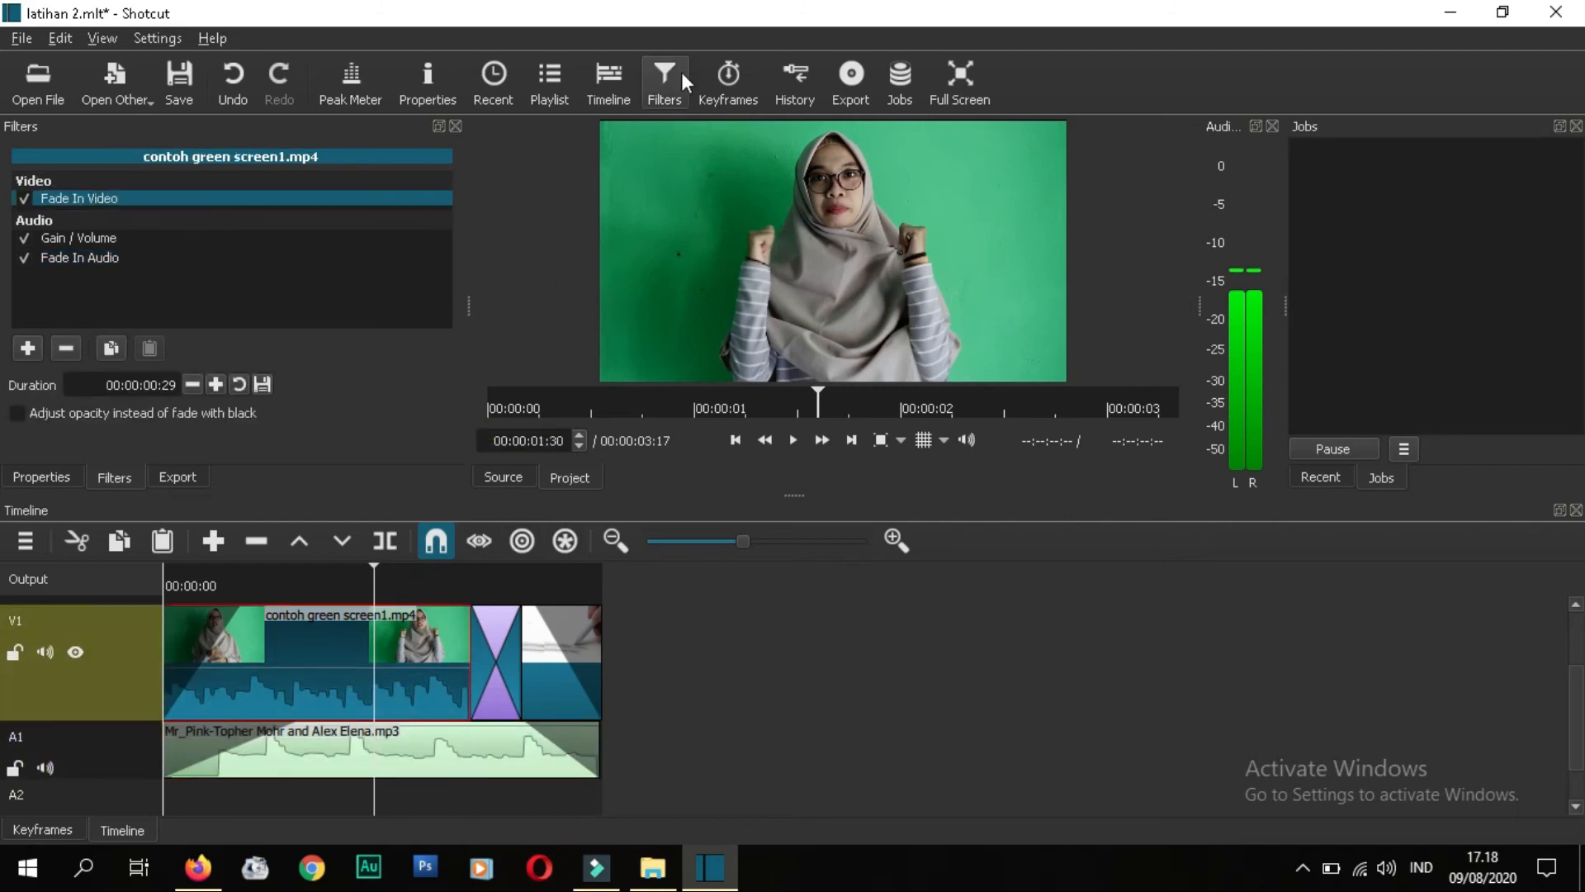
left_click(27, 347)
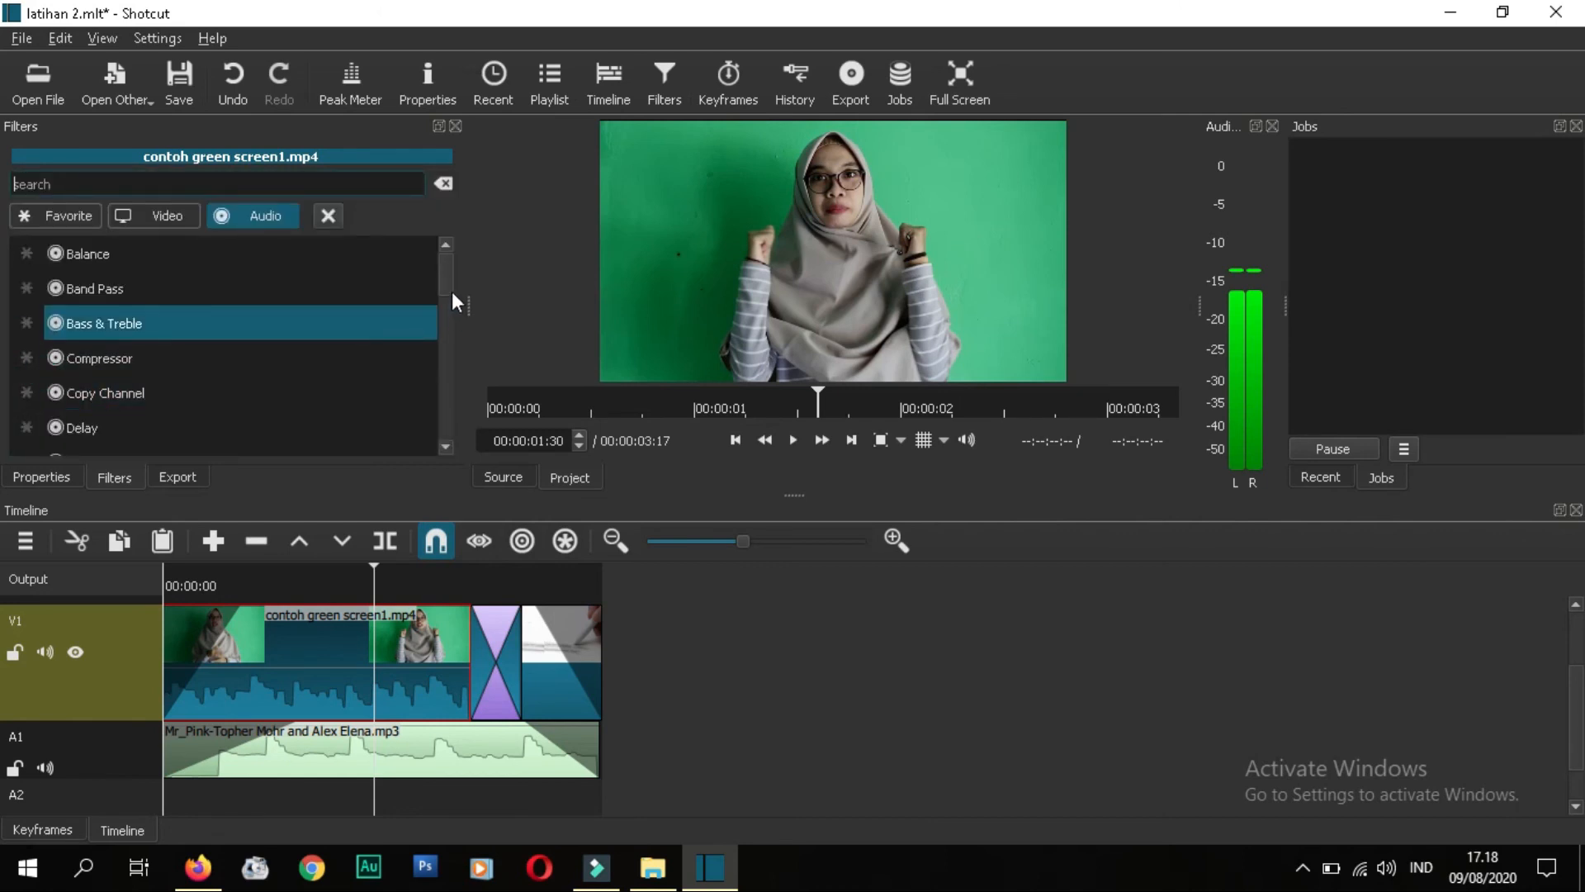
mouse_move(446, 278)
left_mouse_down()
mouse_move(443, 299)
mouse_move(444, 276)
left_mouse_up()
left_click(137, 214)
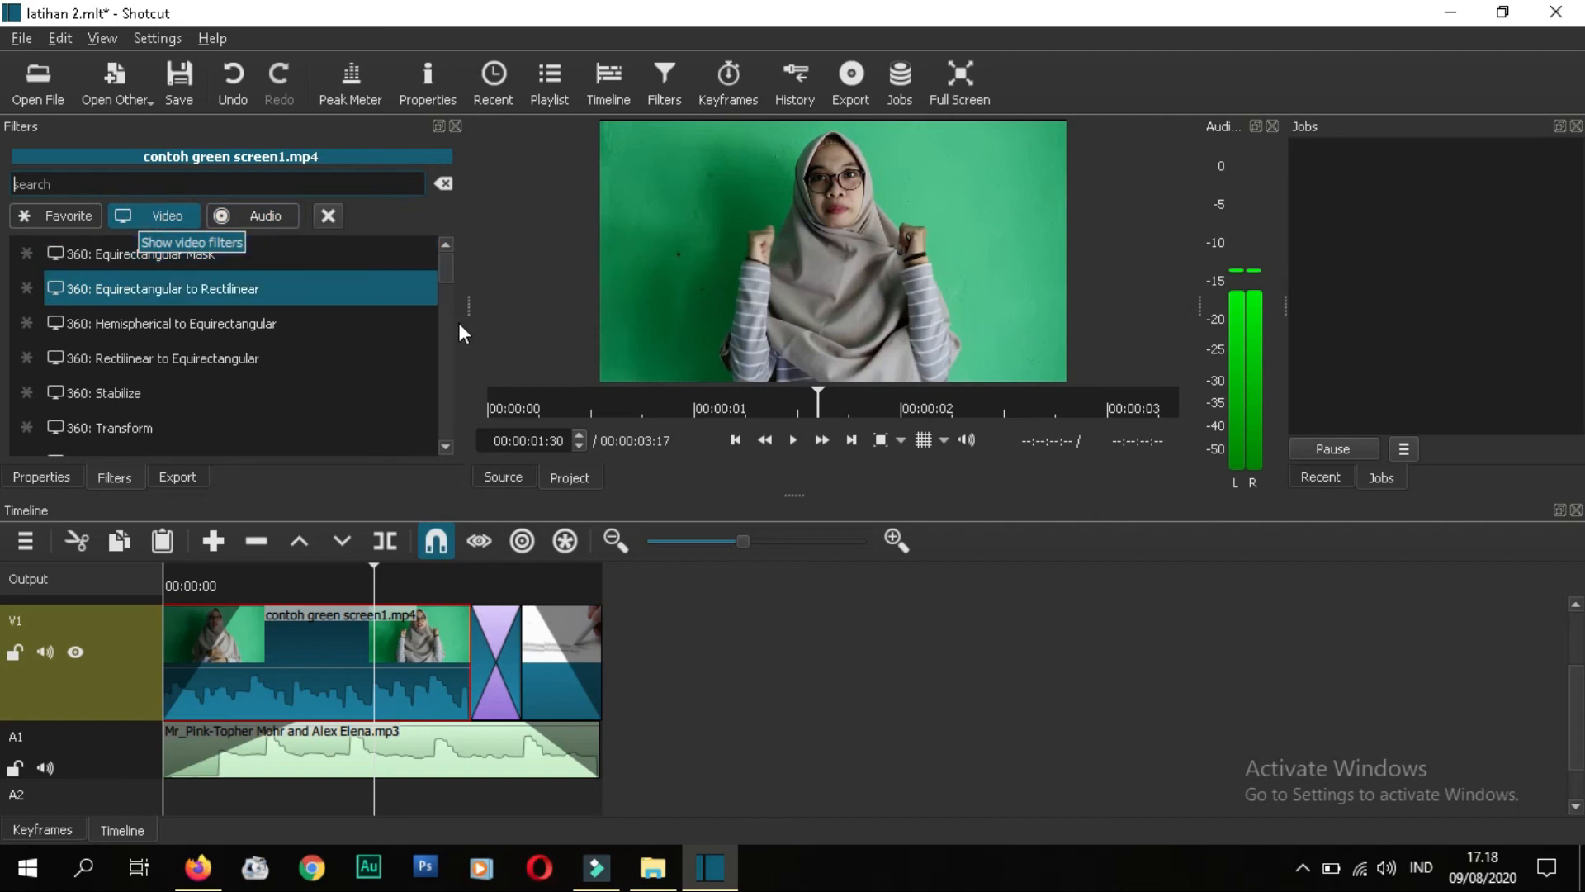
left_click_drag(446, 270, 443, 305)
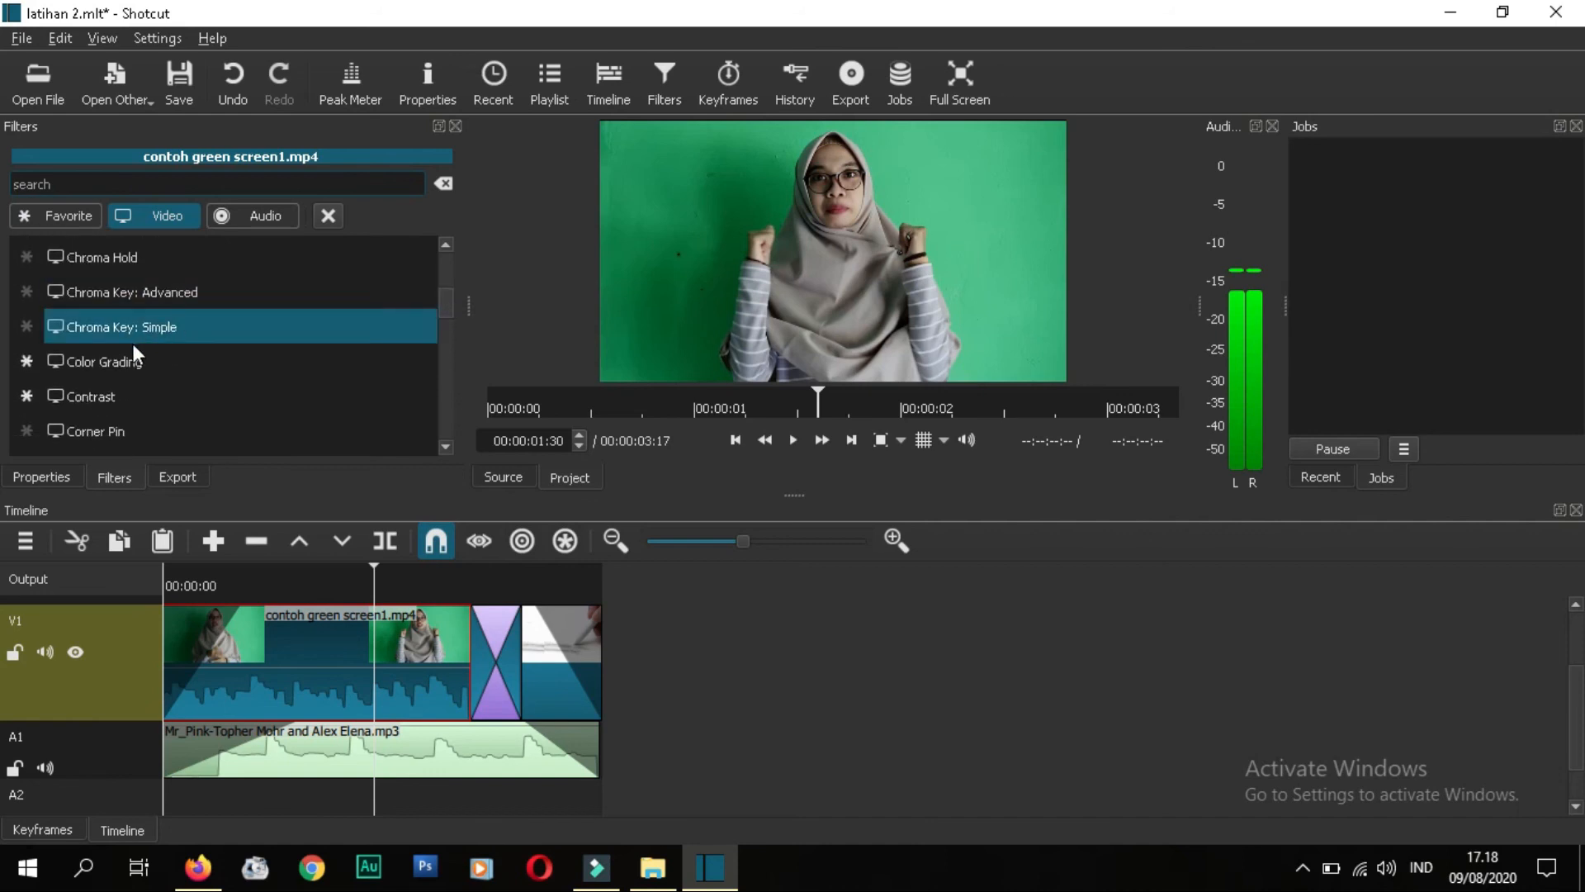
left_click(117, 361)
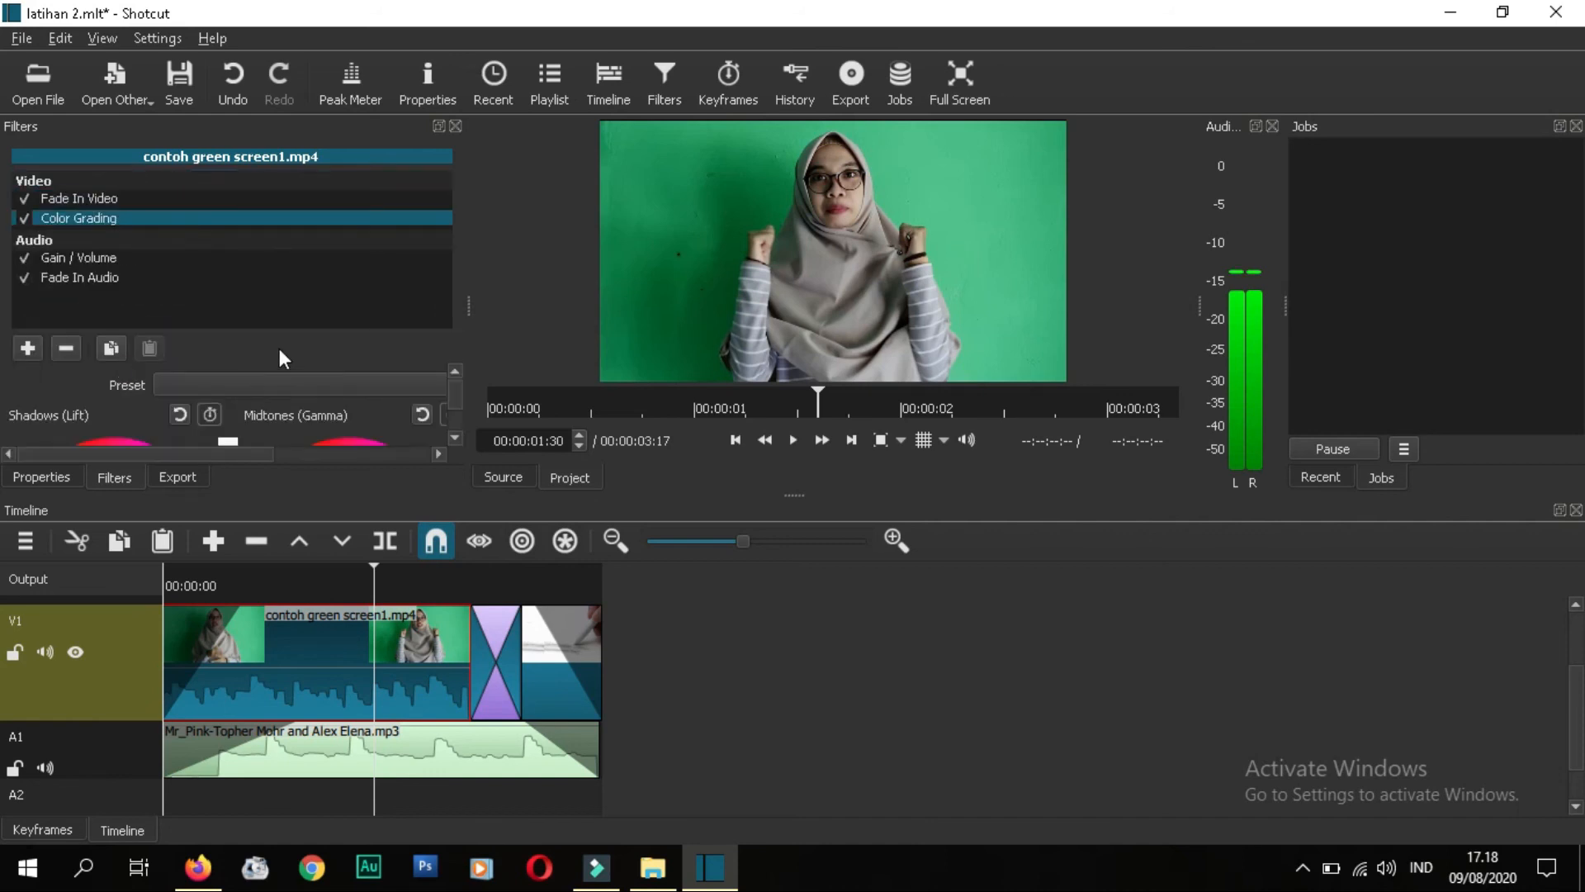
left_click_drag(452, 396, 454, 403)
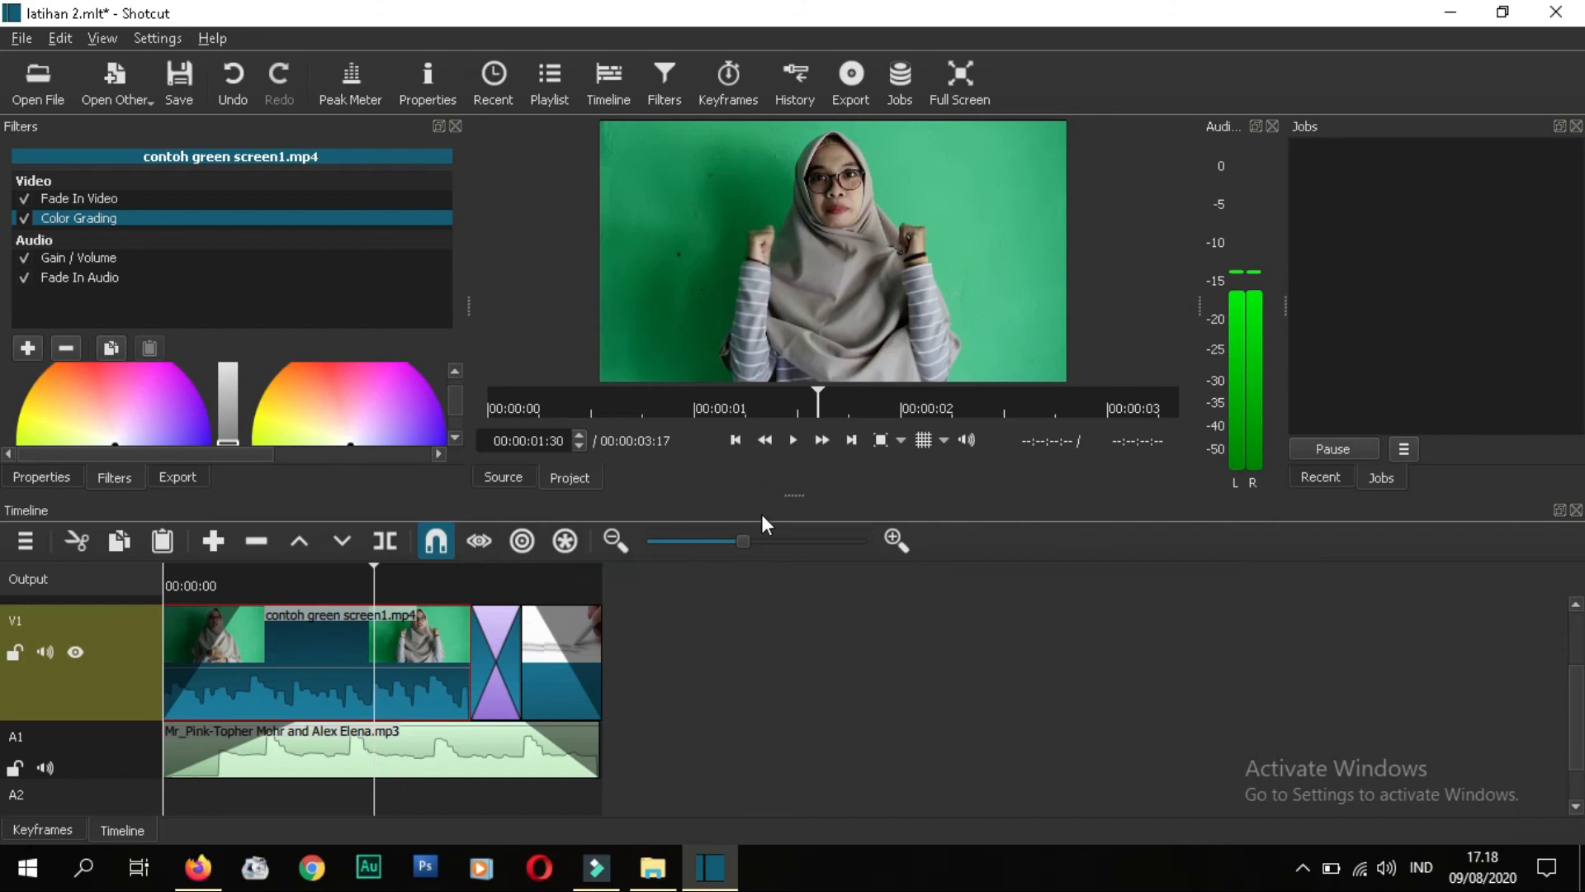
left_click_drag(785, 490, 789, 578)
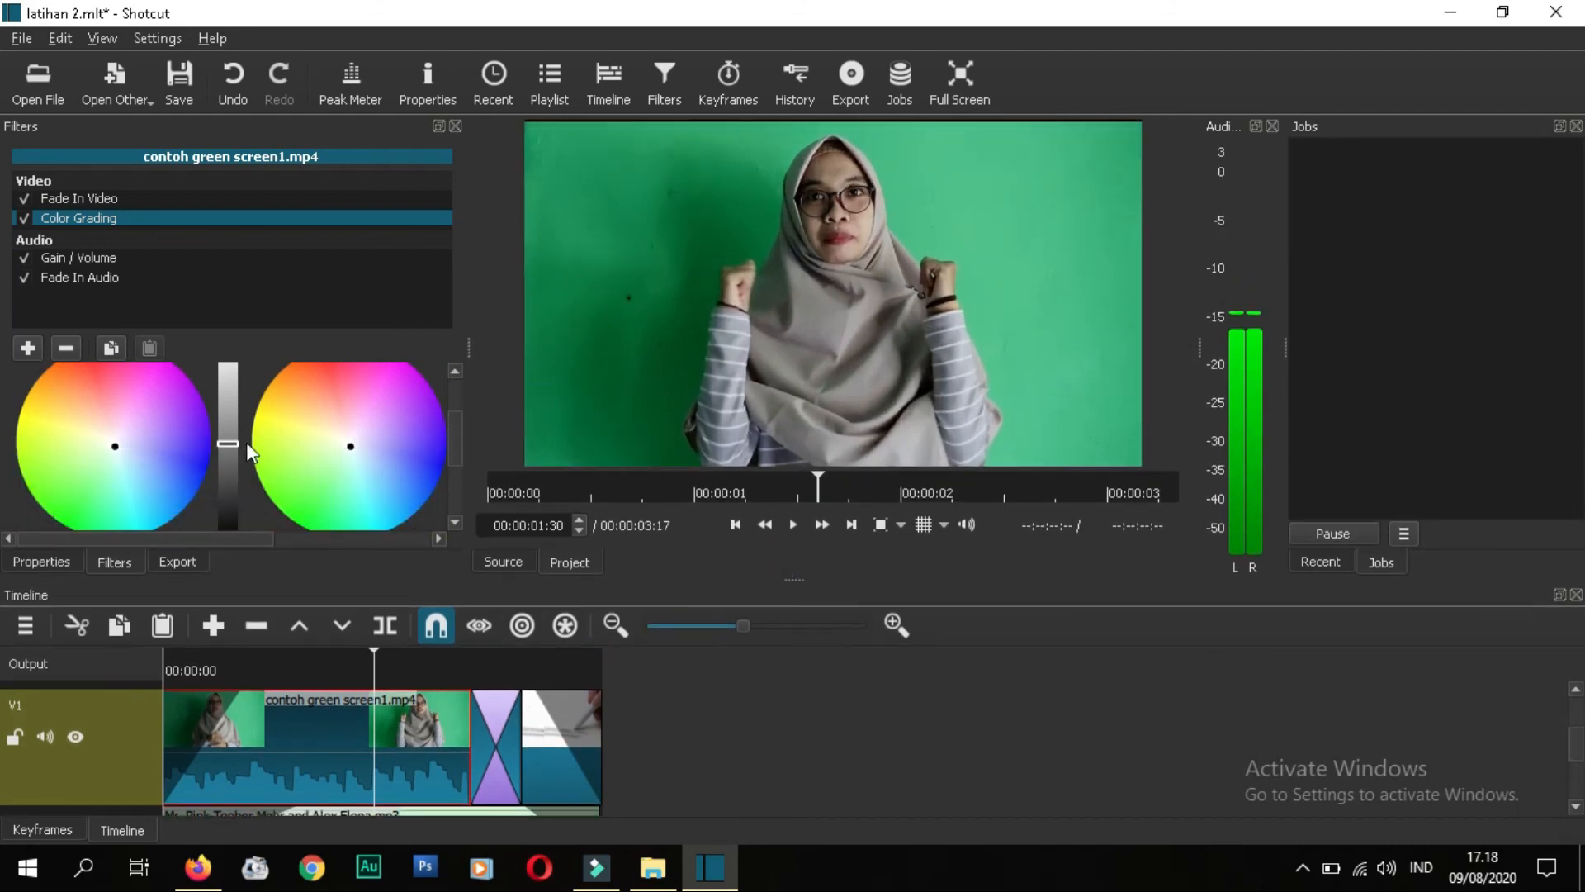
Step: Darken the Color Grading shadows and shift them towards red, to R -12,4 %, G -43,1 % and B -47,9 %
mouse_move(227, 443)
left_mouse_down()
mouse_move(228, 402)
mouse_move(228, 450)
mouse_move(210, 454)
left_mouse_up()
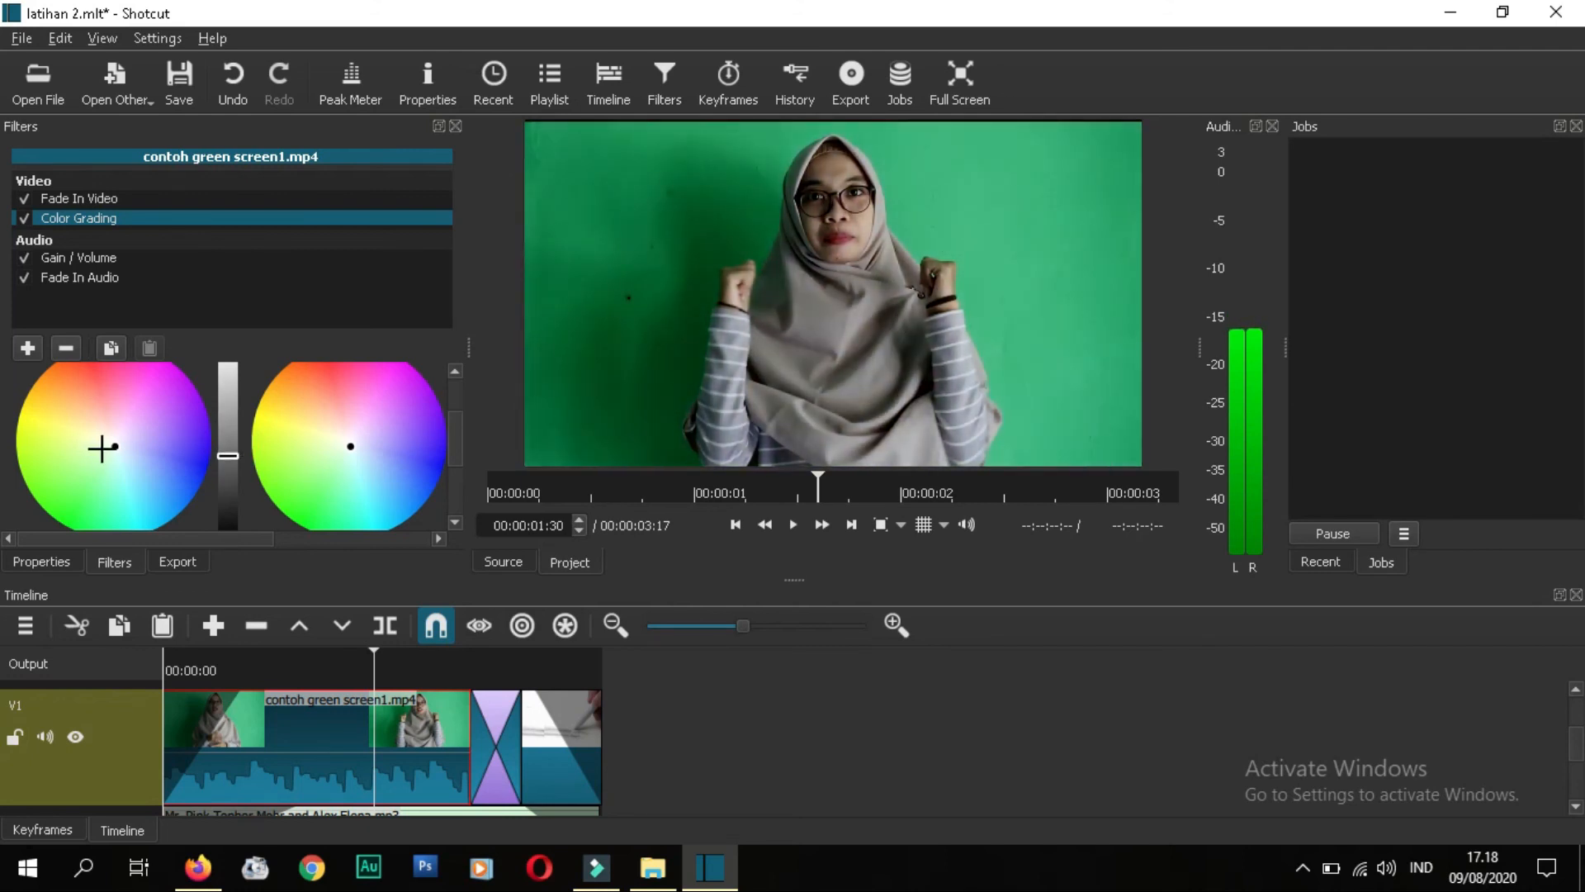
left_click_drag(113, 446, 100, 407)
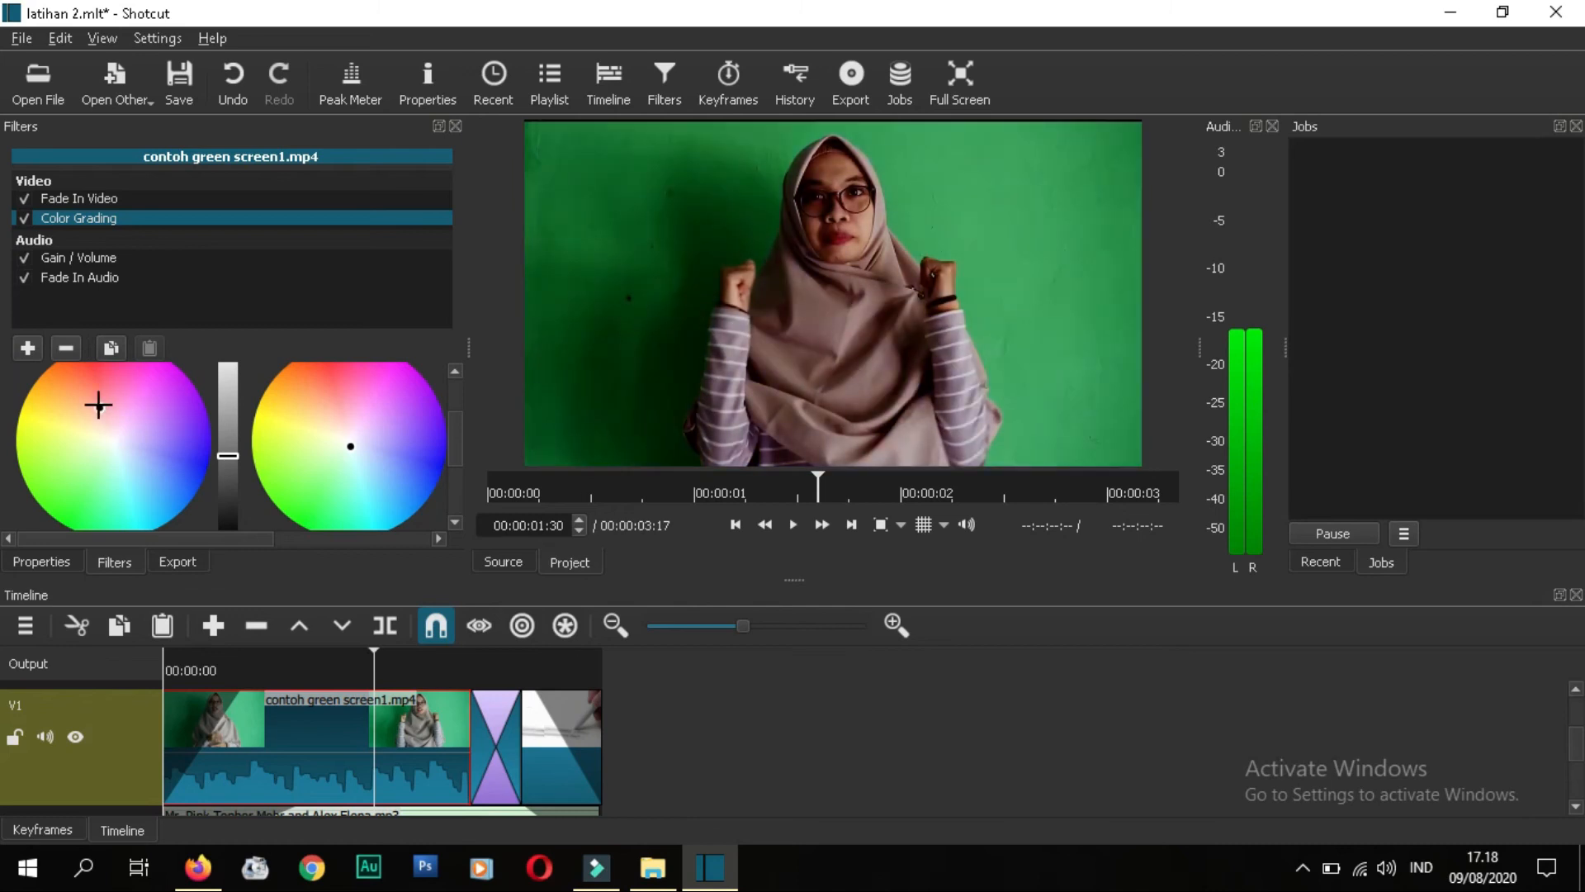
left_click_drag(457, 446, 452, 412)
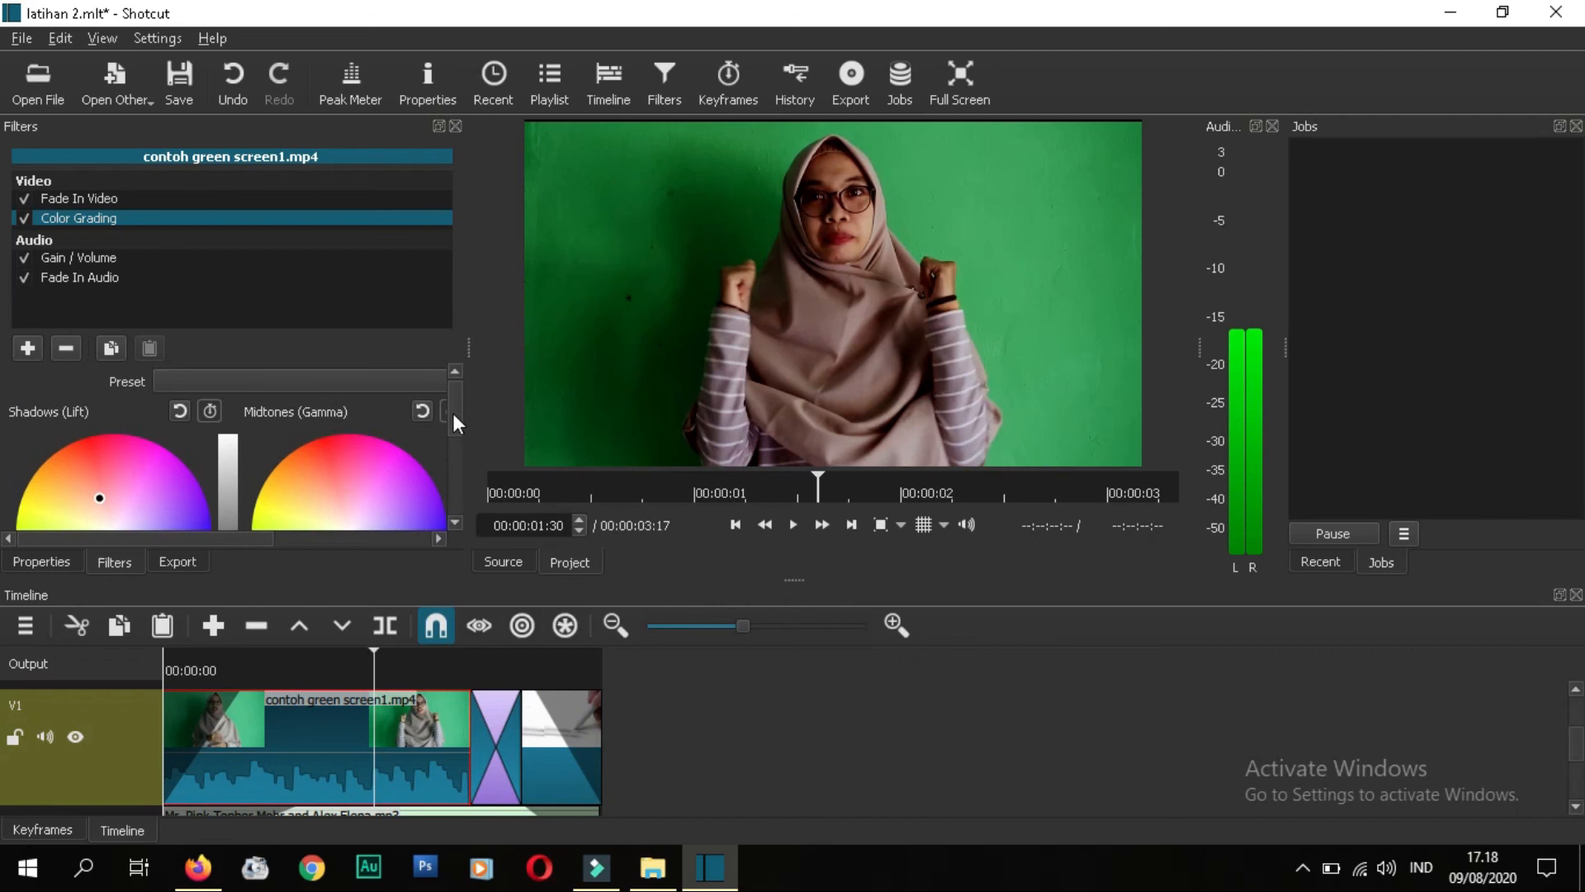
left_click(403, 381)
left_click(403, 379)
left_click(383, 379)
left_click(383, 379)
left_click_drag(460, 407, 462, 482)
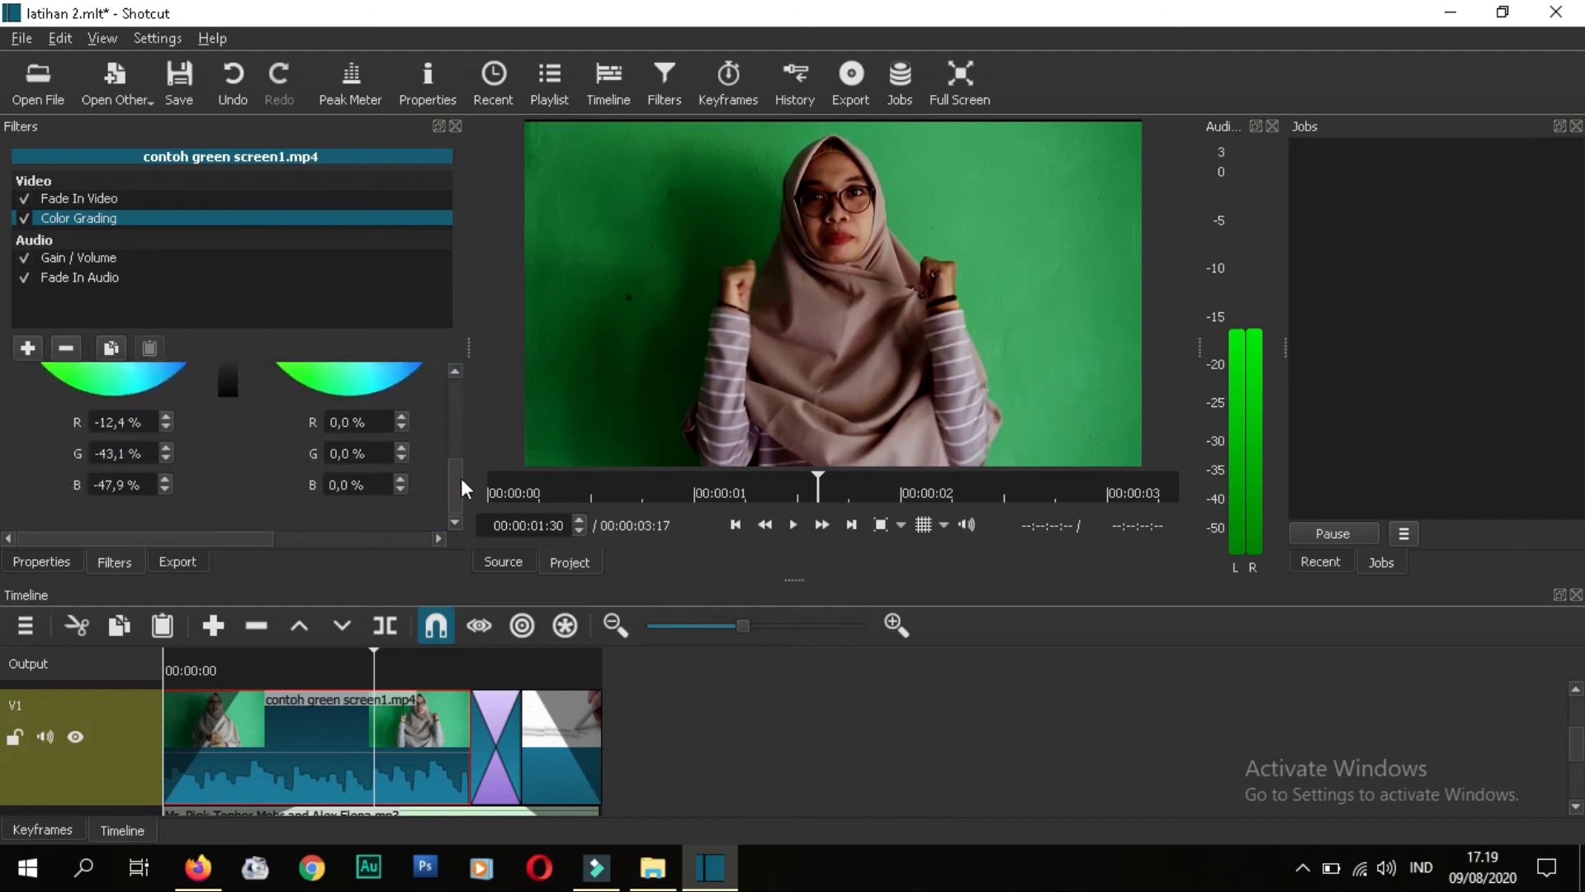
Step: Set the shadows' red value to -13,0 % and check the graded clip at 00:00:01:16
left_click(167, 427)
left_click(166, 427)
left_click(167, 427)
left_click(455, 485)
mouse_move(456, 493)
left_mouse_down()
mouse_move(459, 398)
mouse_move(455, 496)
left_mouse_up()
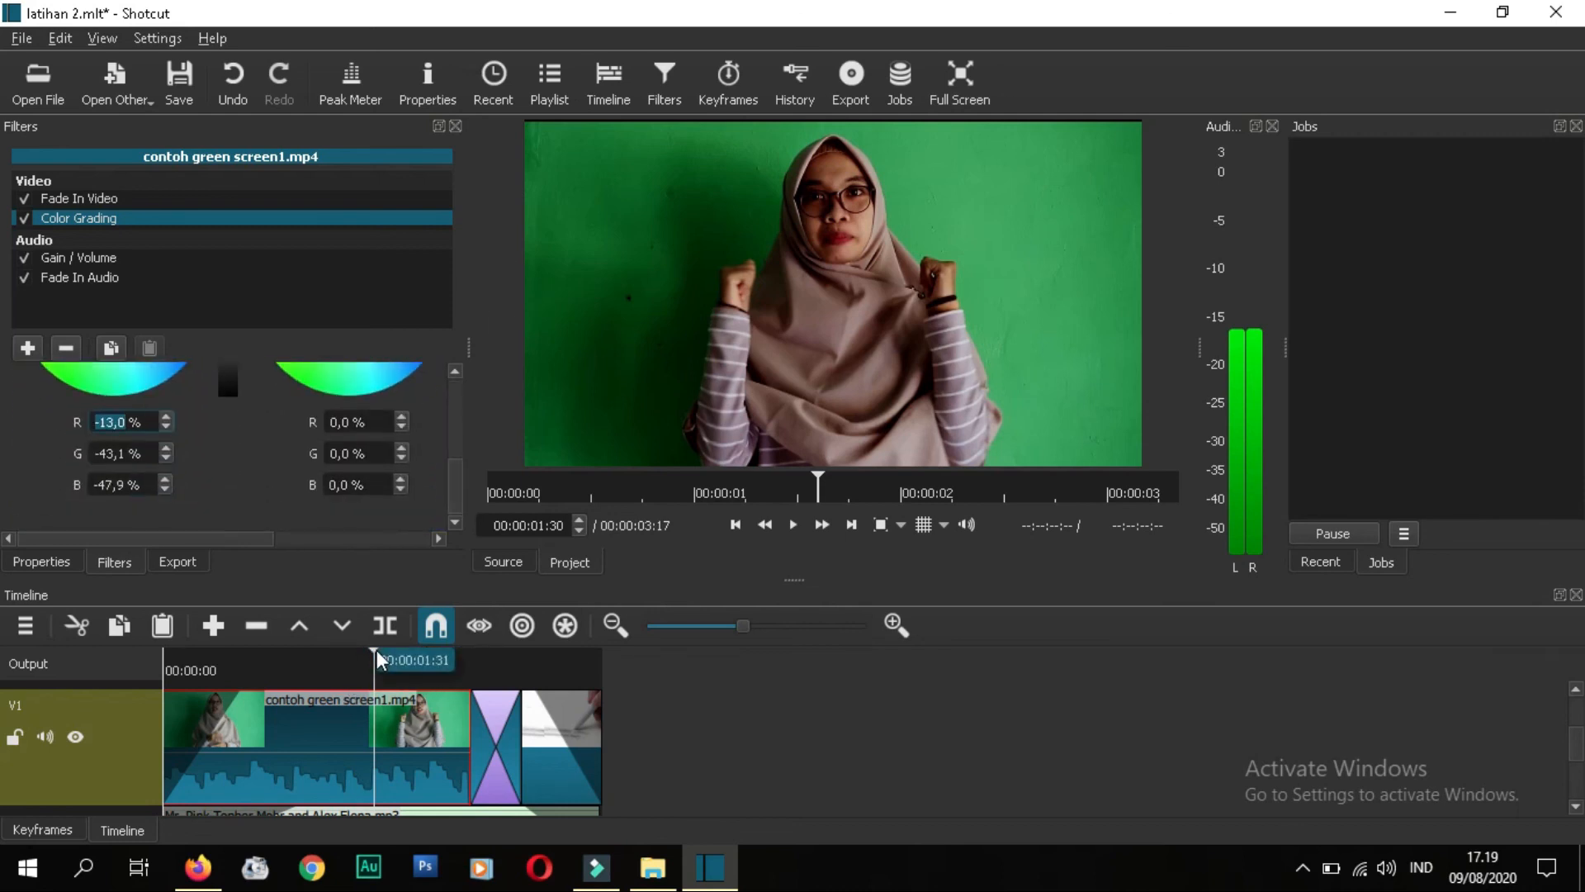
left_click_drag(378, 658, 305, 665)
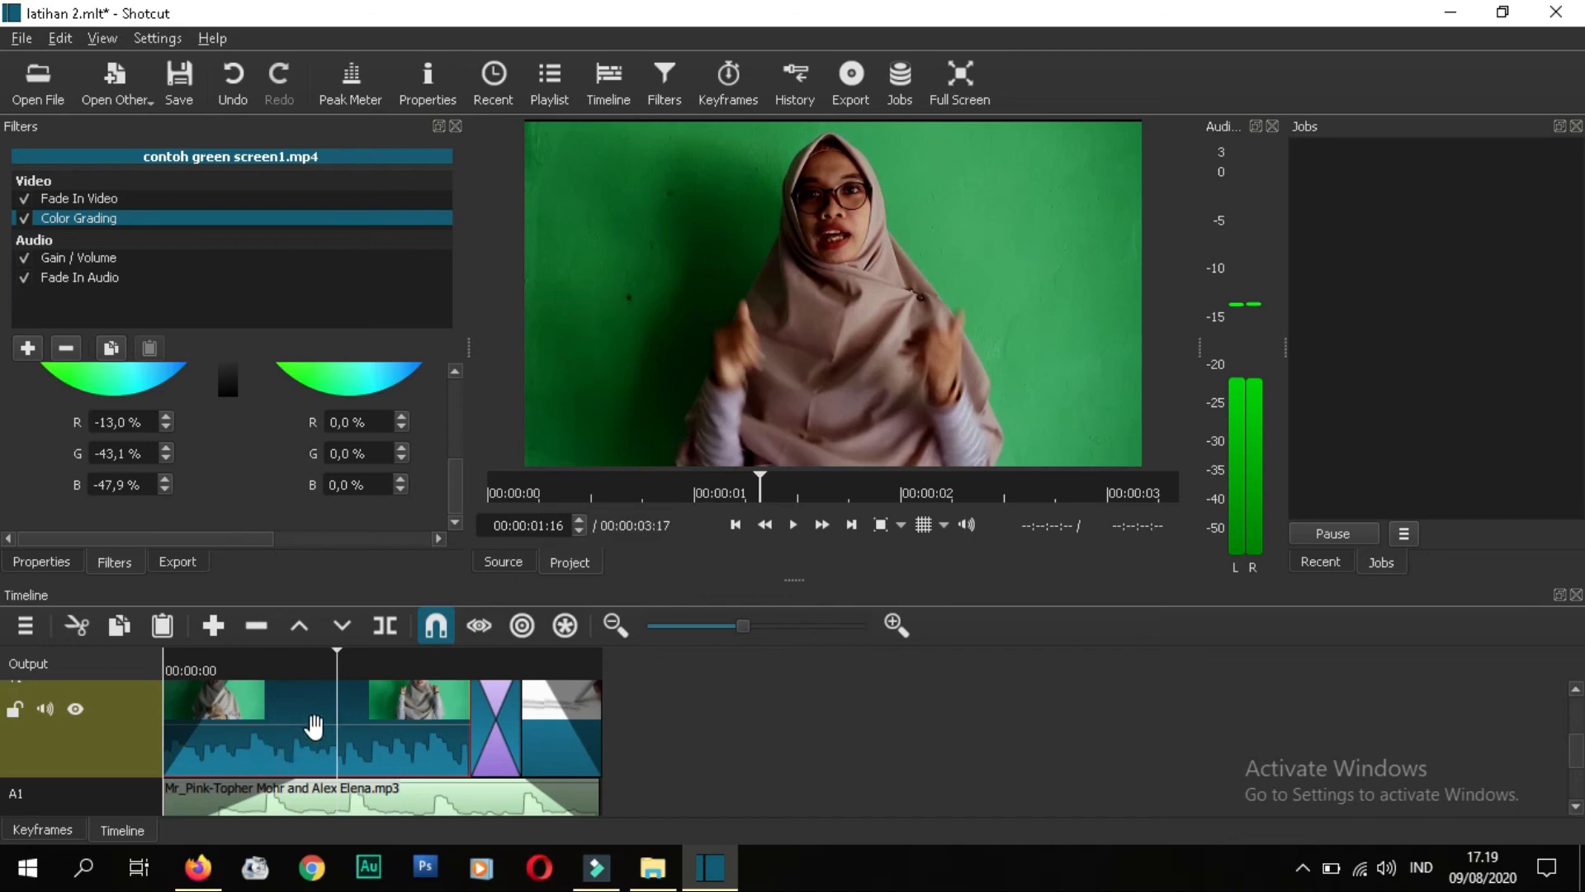
Step: Detach the audio from the green-screen clip on V1 and check the audio tracks below it
left_click(324, 726)
right_click(326, 727)
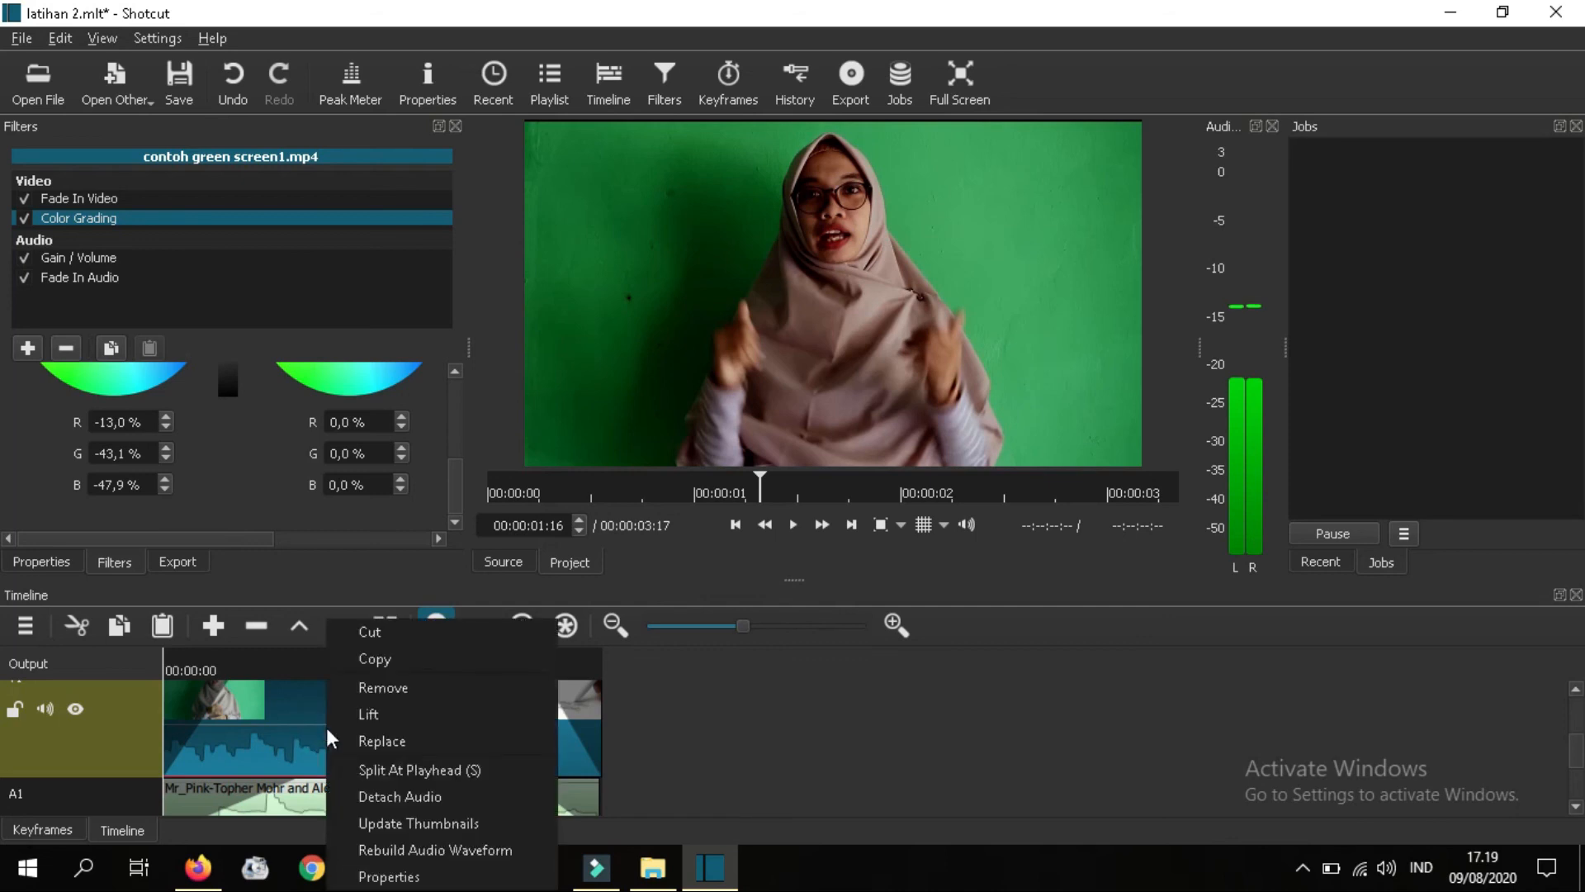
left_click(431, 798)
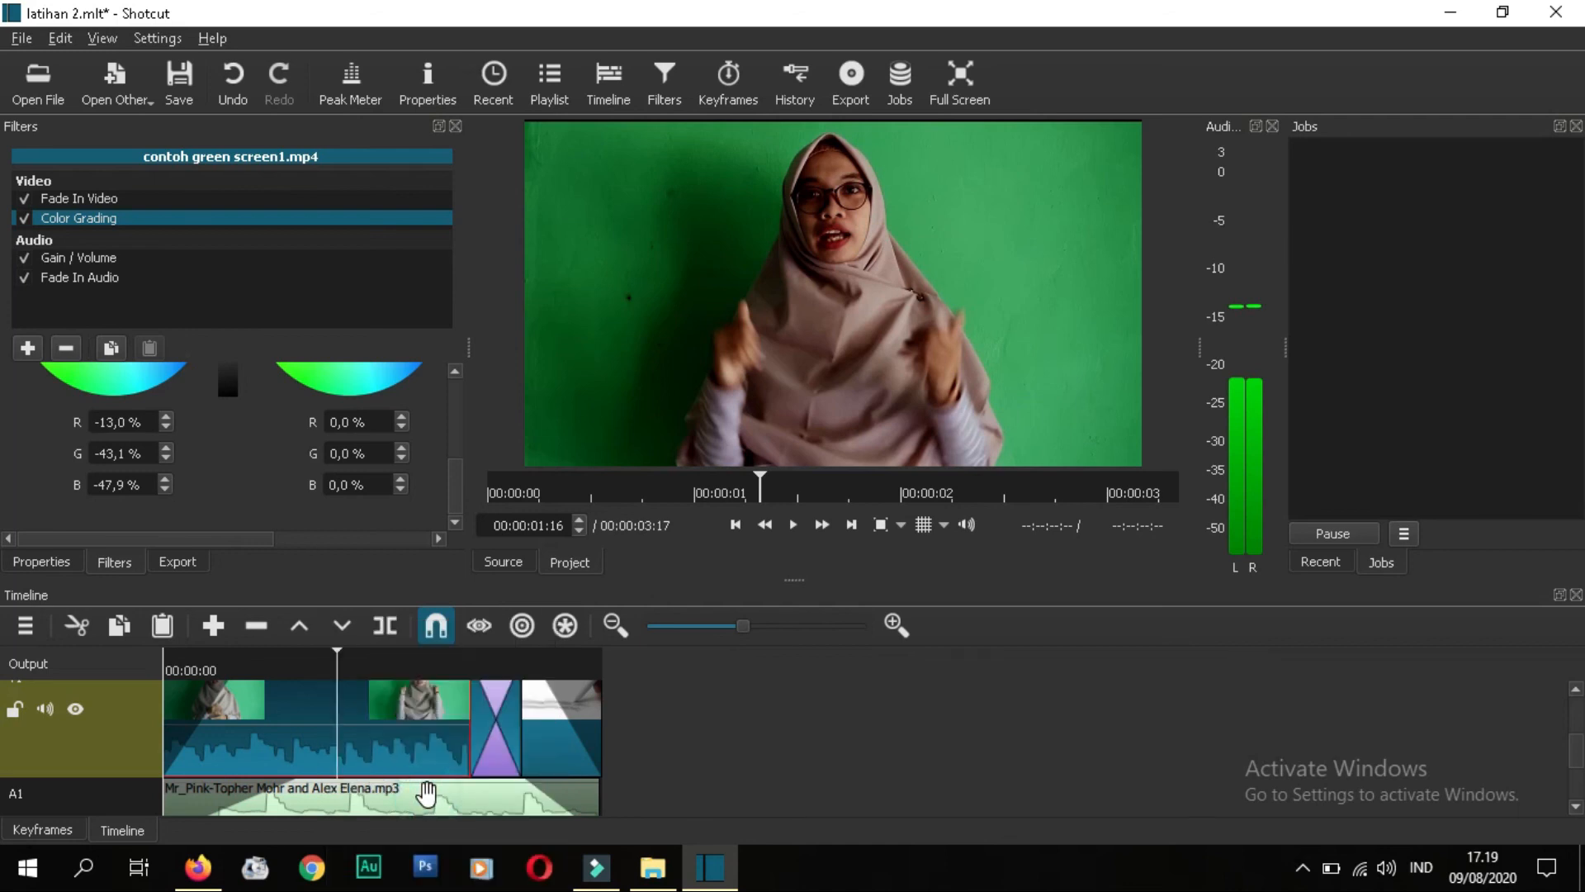
mouse_move(1576, 743)
left_mouse_down()
mouse_move(1577, 778)
mouse_move(1583, 745)
left_mouse_up()
scroll(4, 757, "down", 1)
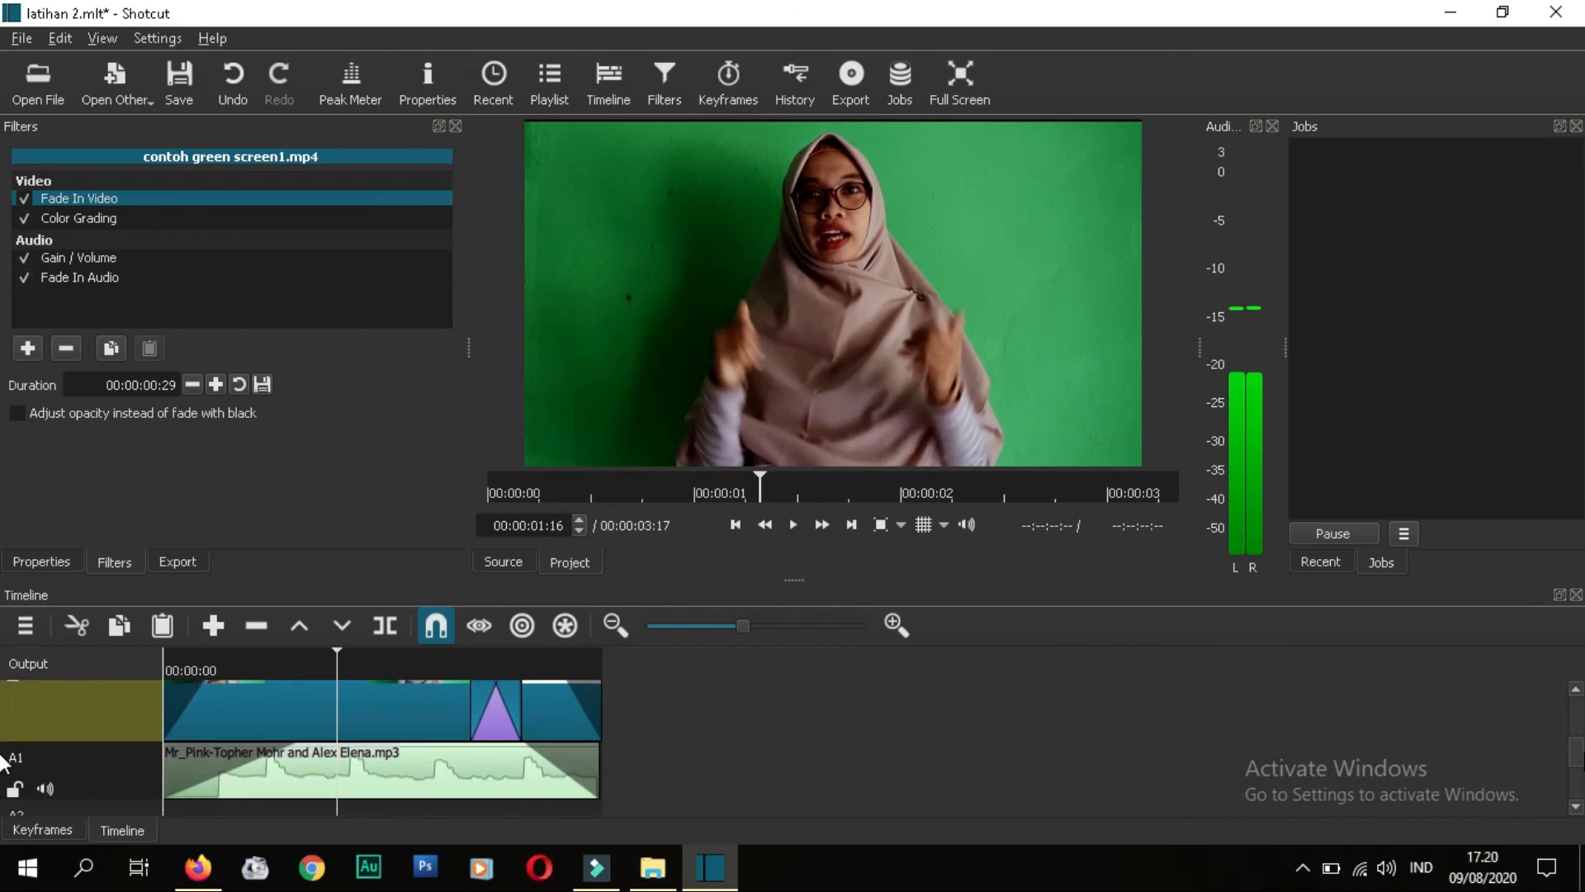
Step: Extend the end of the music clip on A1 to 00:00:04:25 and save the project with the playhead at 00:00:02:06
left_click_drag(1577, 753, 1576, 758)
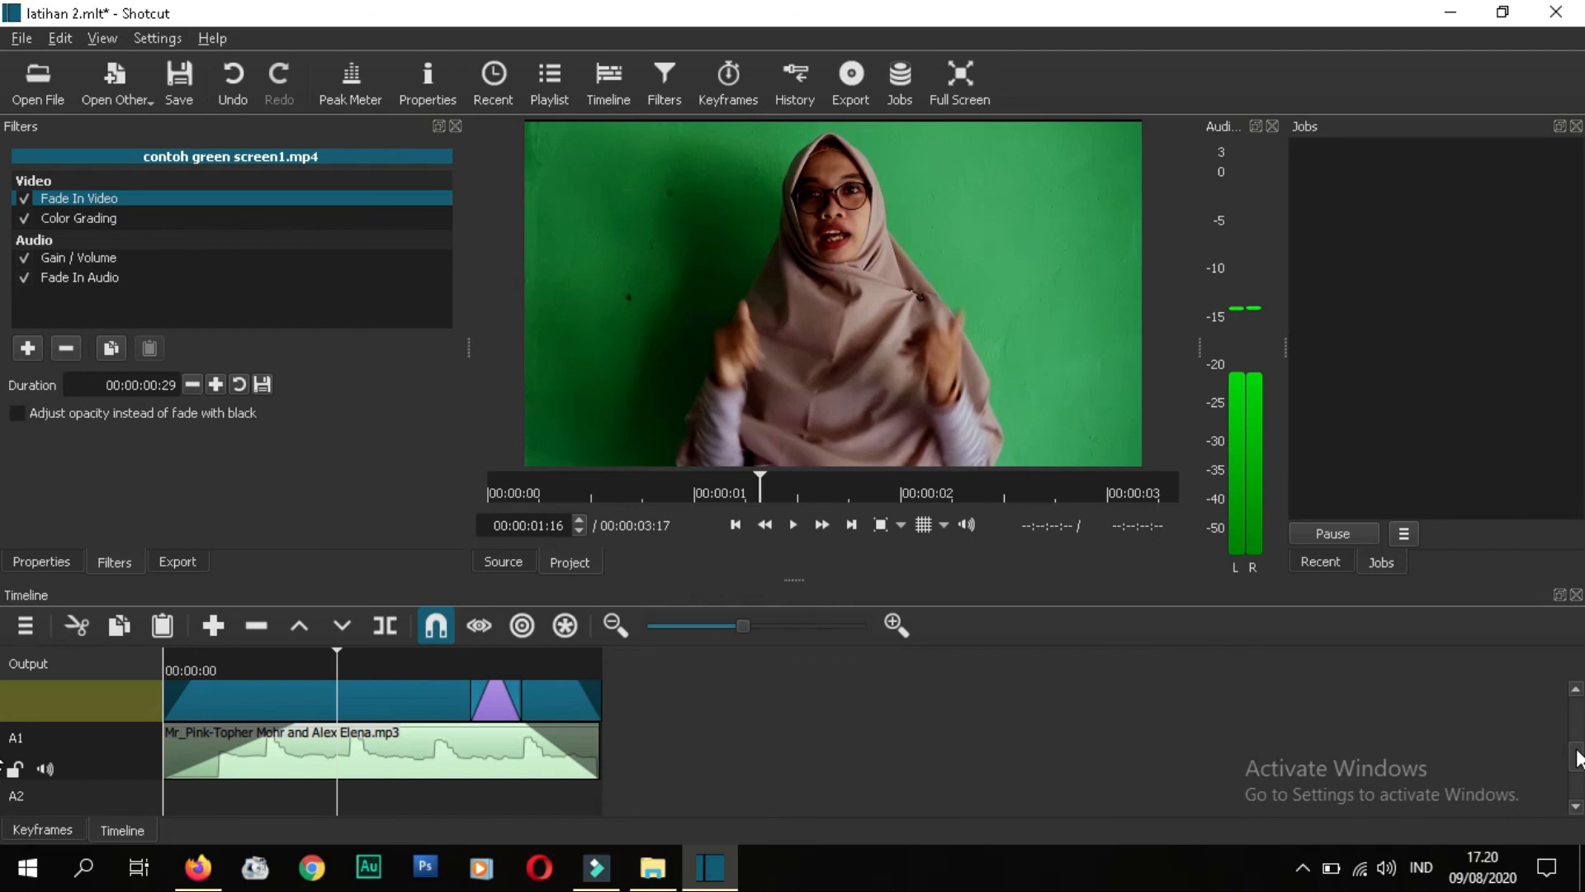
mouse_move(1578, 758)
left_mouse_down()
mouse_move(1580, 738)
mouse_move(1580, 753)
left_mouse_up()
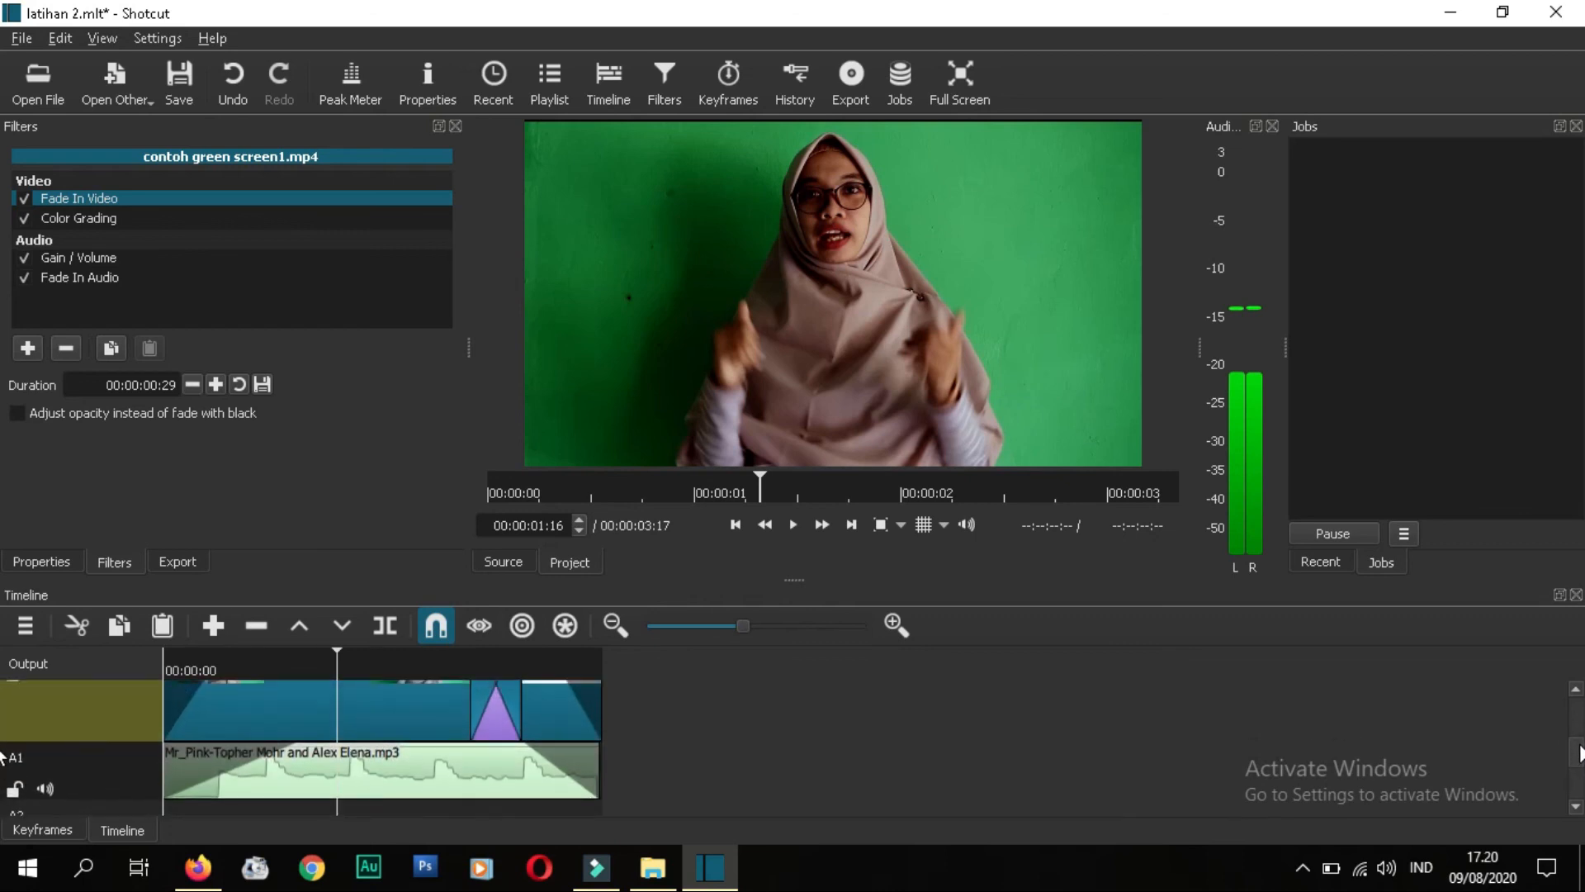
left_click(458, 771)
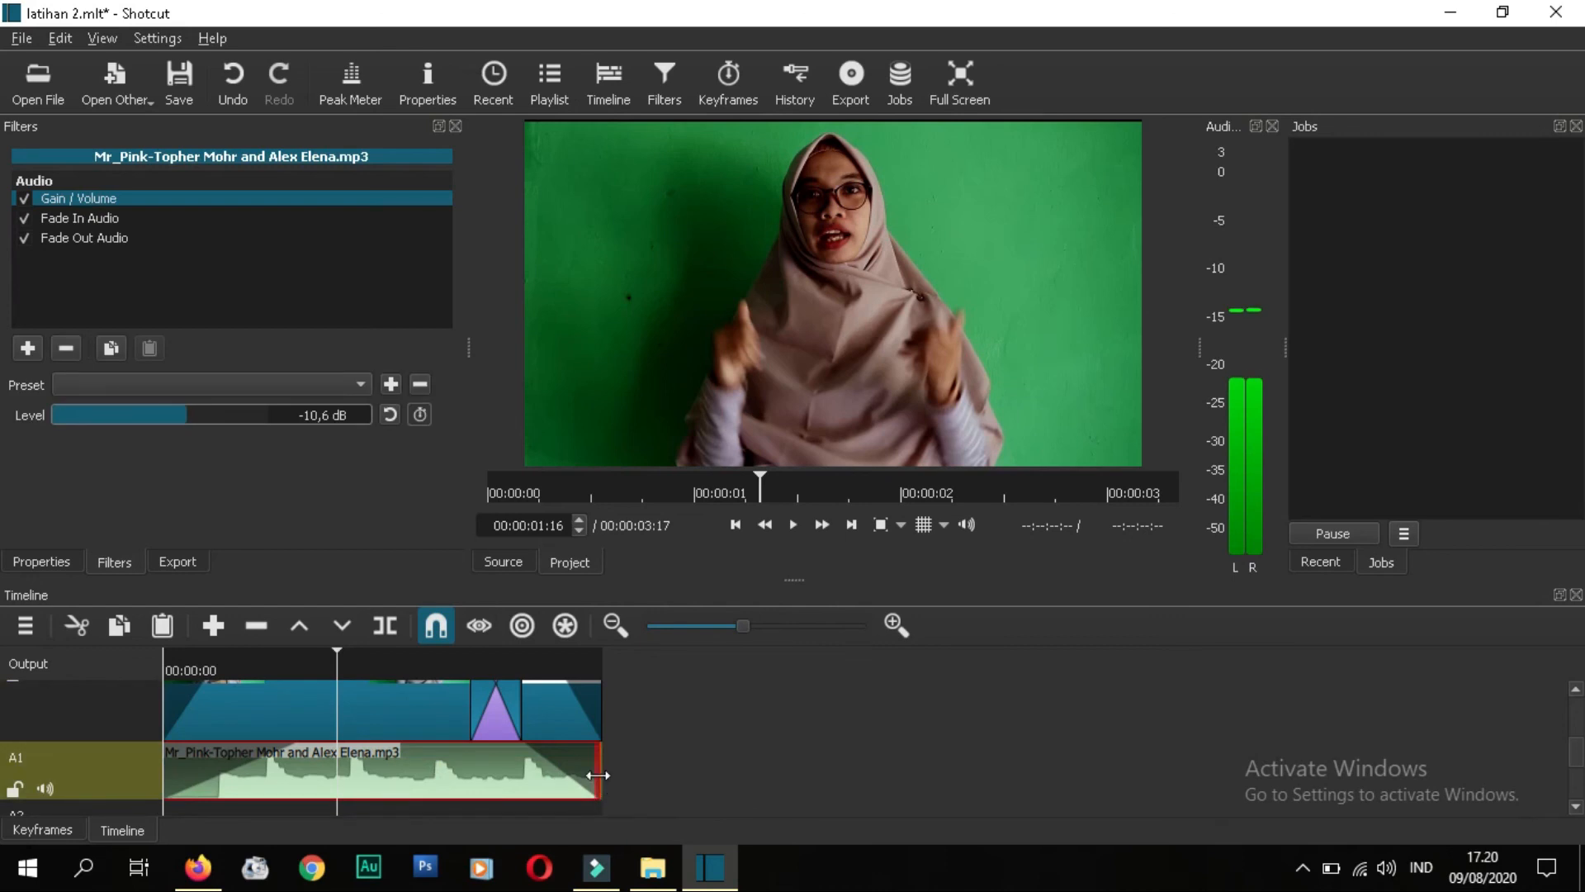
left_click_drag(600, 774, 766, 771)
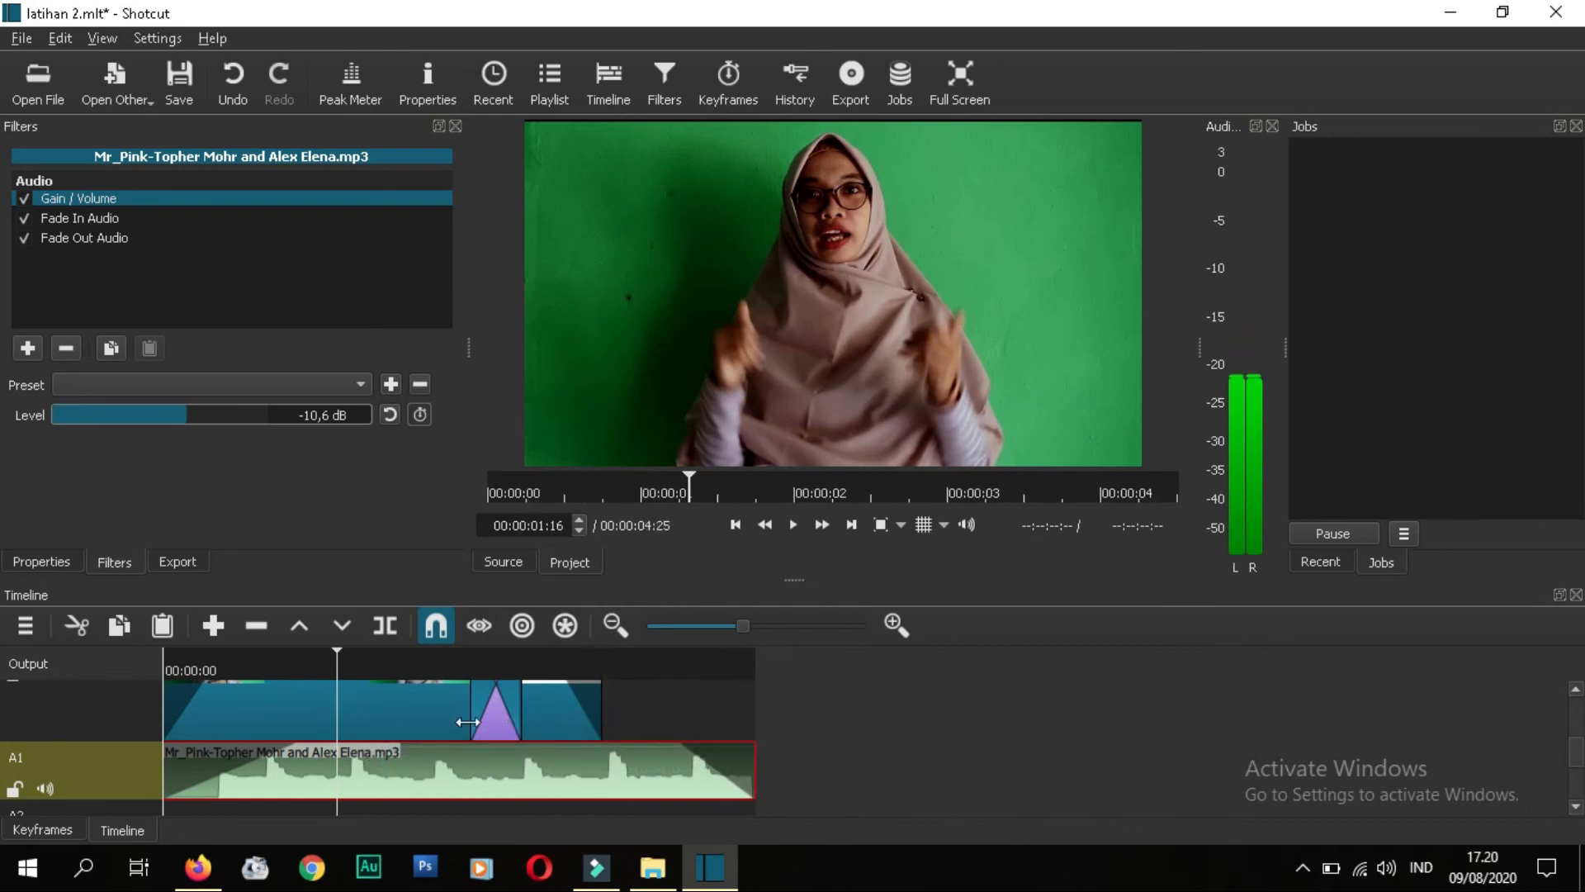
left_click_drag(335, 648, 443, 657)
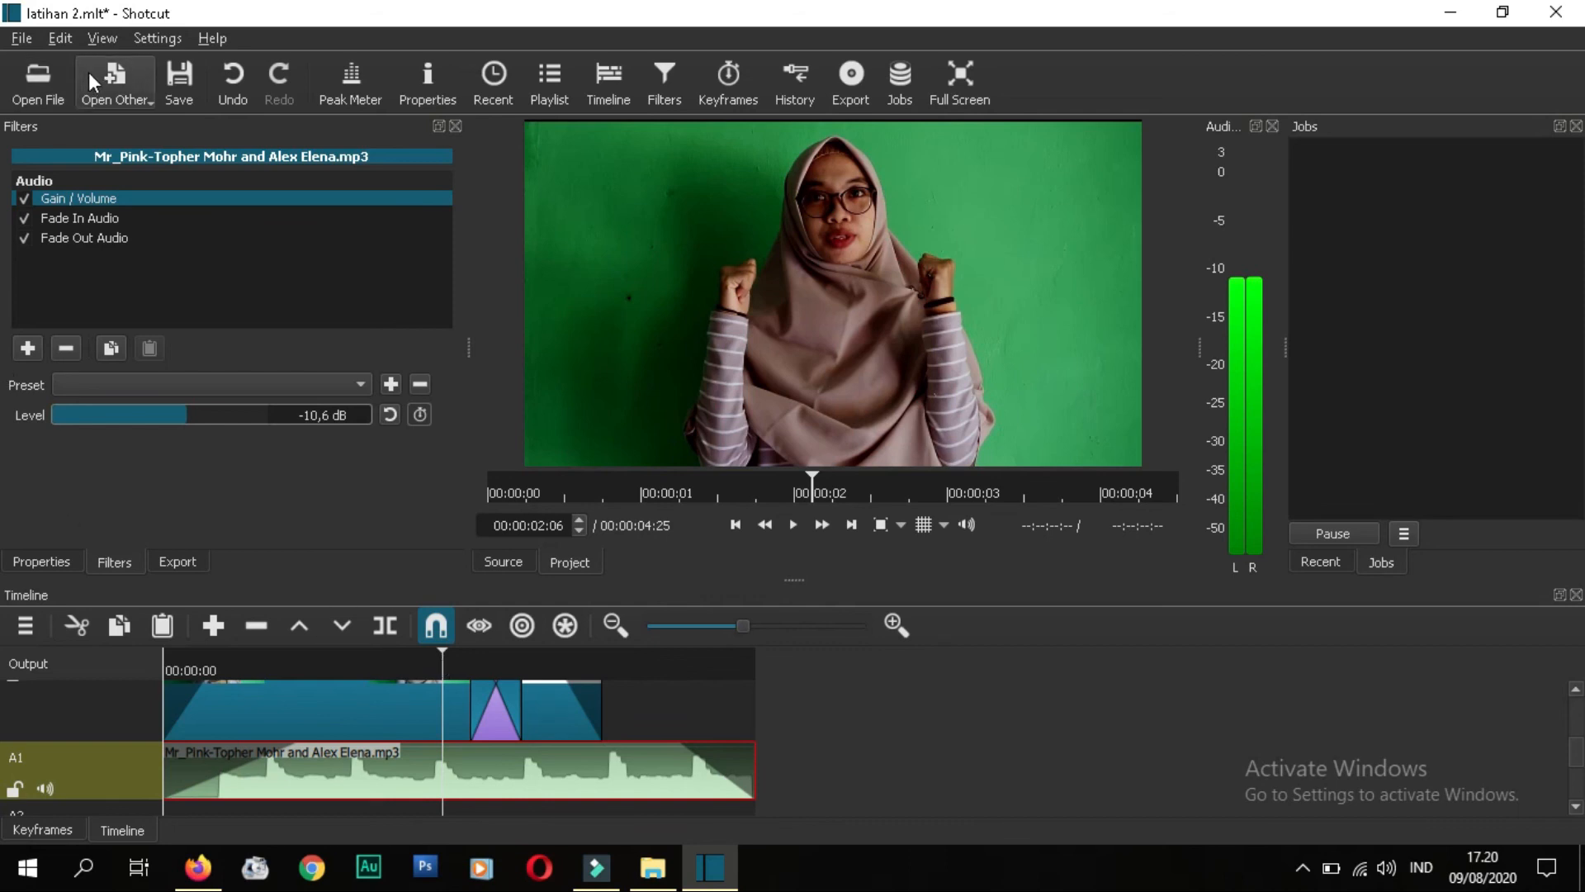
left_click(183, 93)
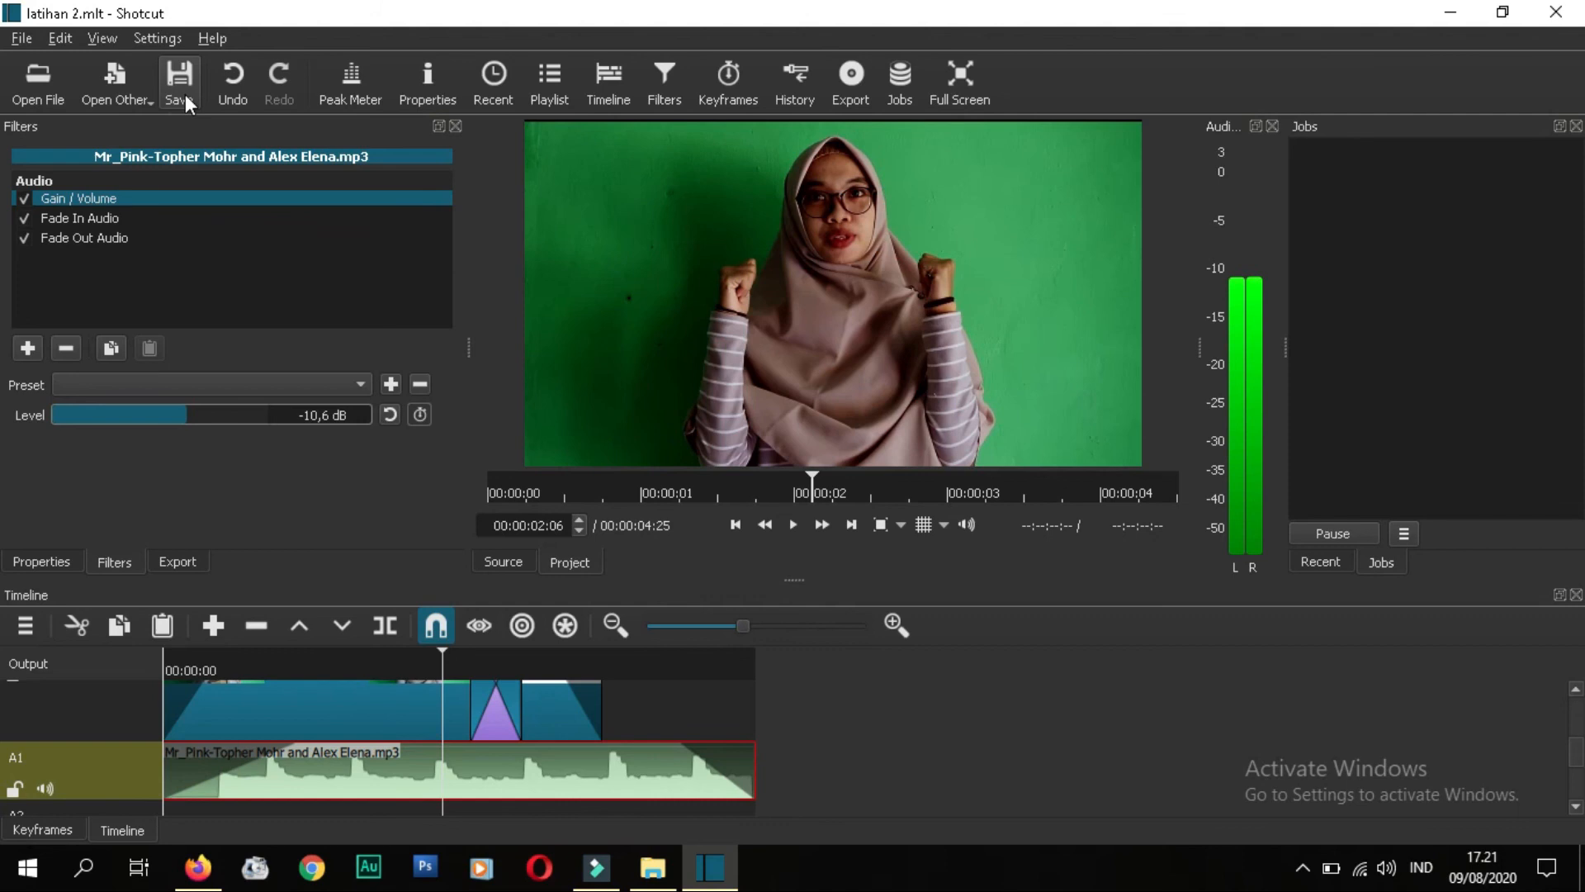
Step: Look through the export presets, start exporting the timeline as MP4 with the default settings and choose the Desktop as the destination
left_click(870, 86)
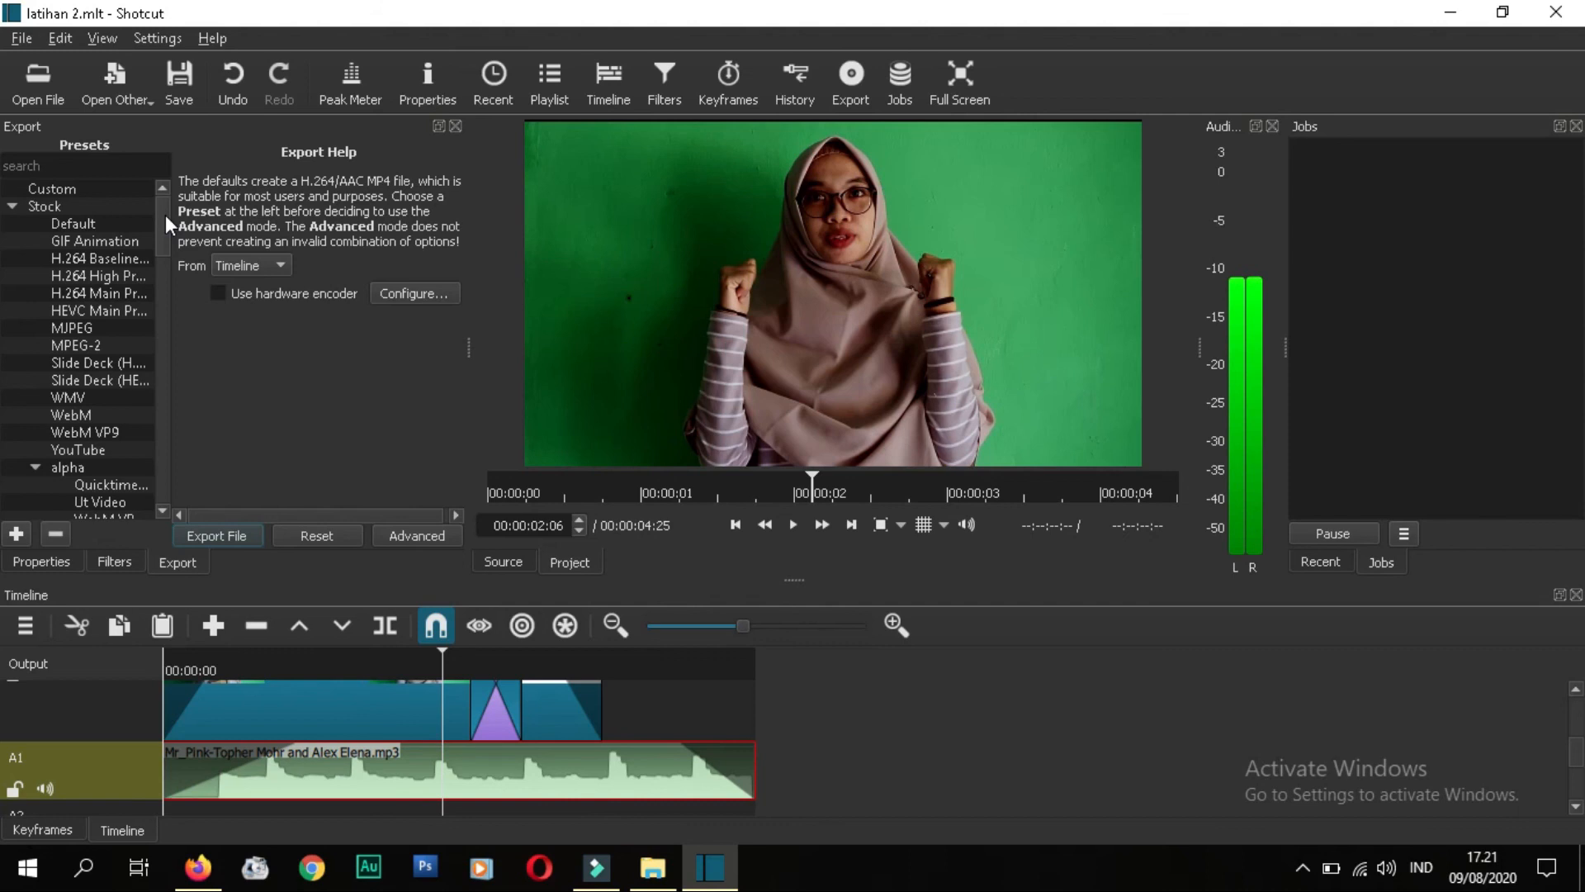
left_click_drag(165, 215, 166, 266)
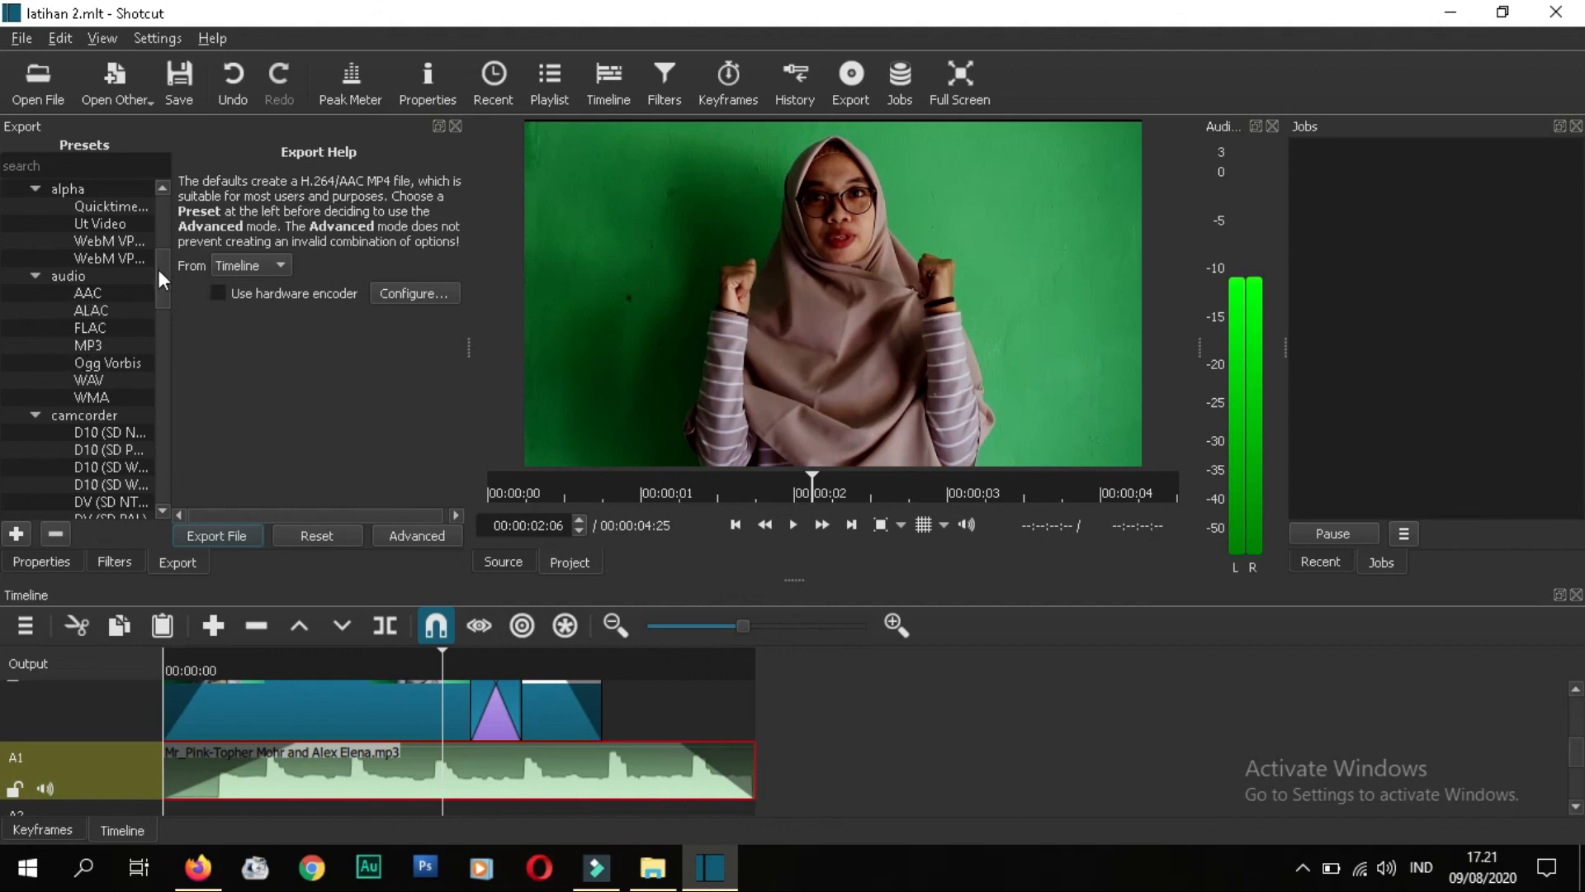
left_click_drag(156, 269, 162, 167)
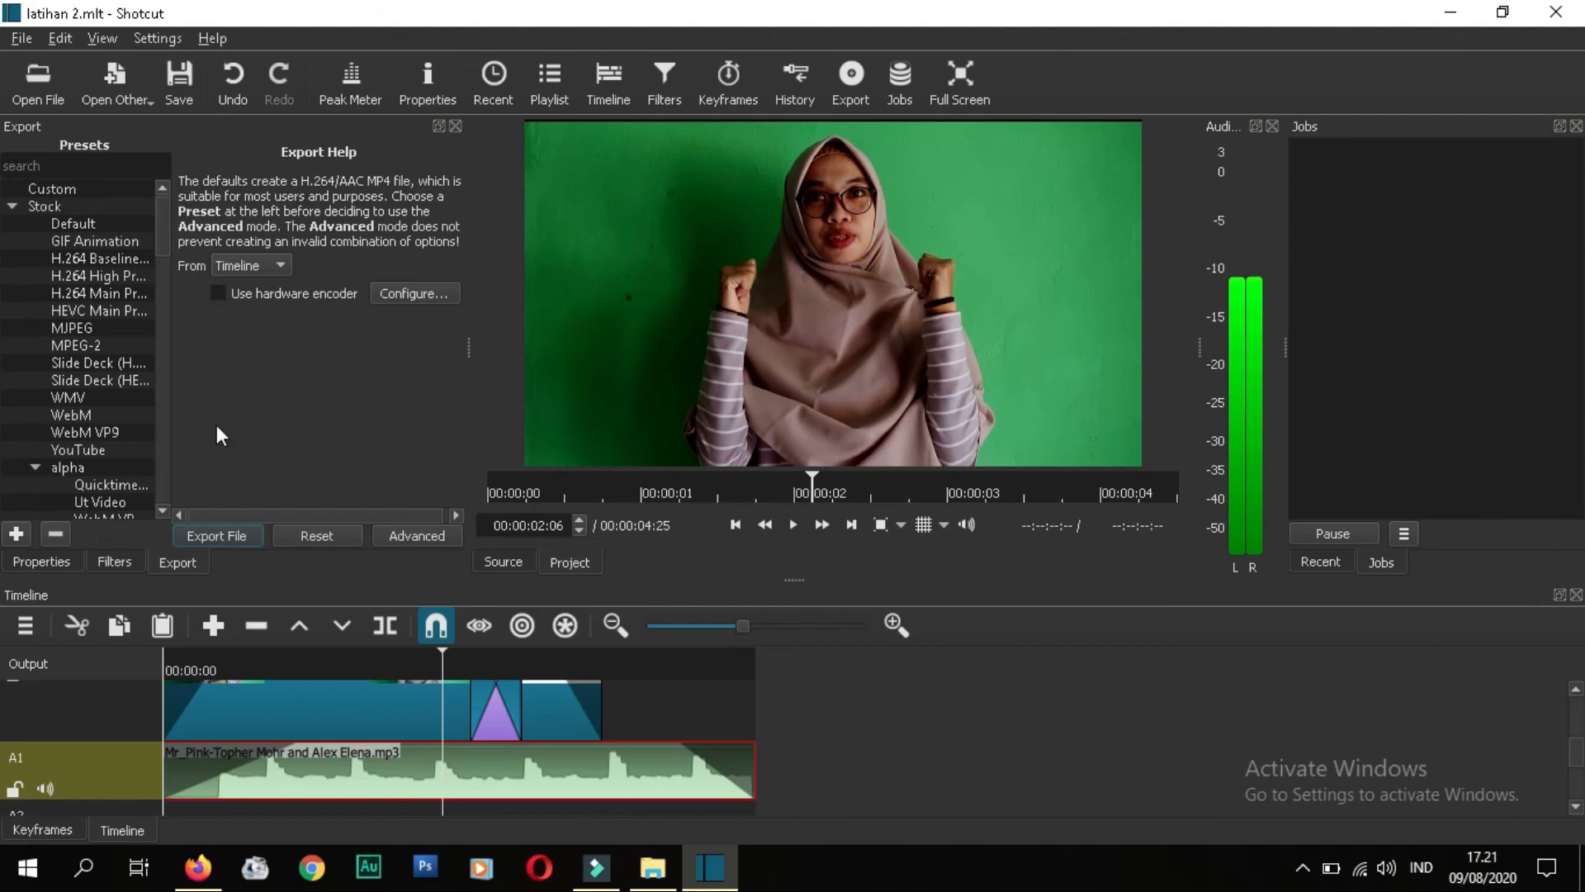
left_click(223, 535)
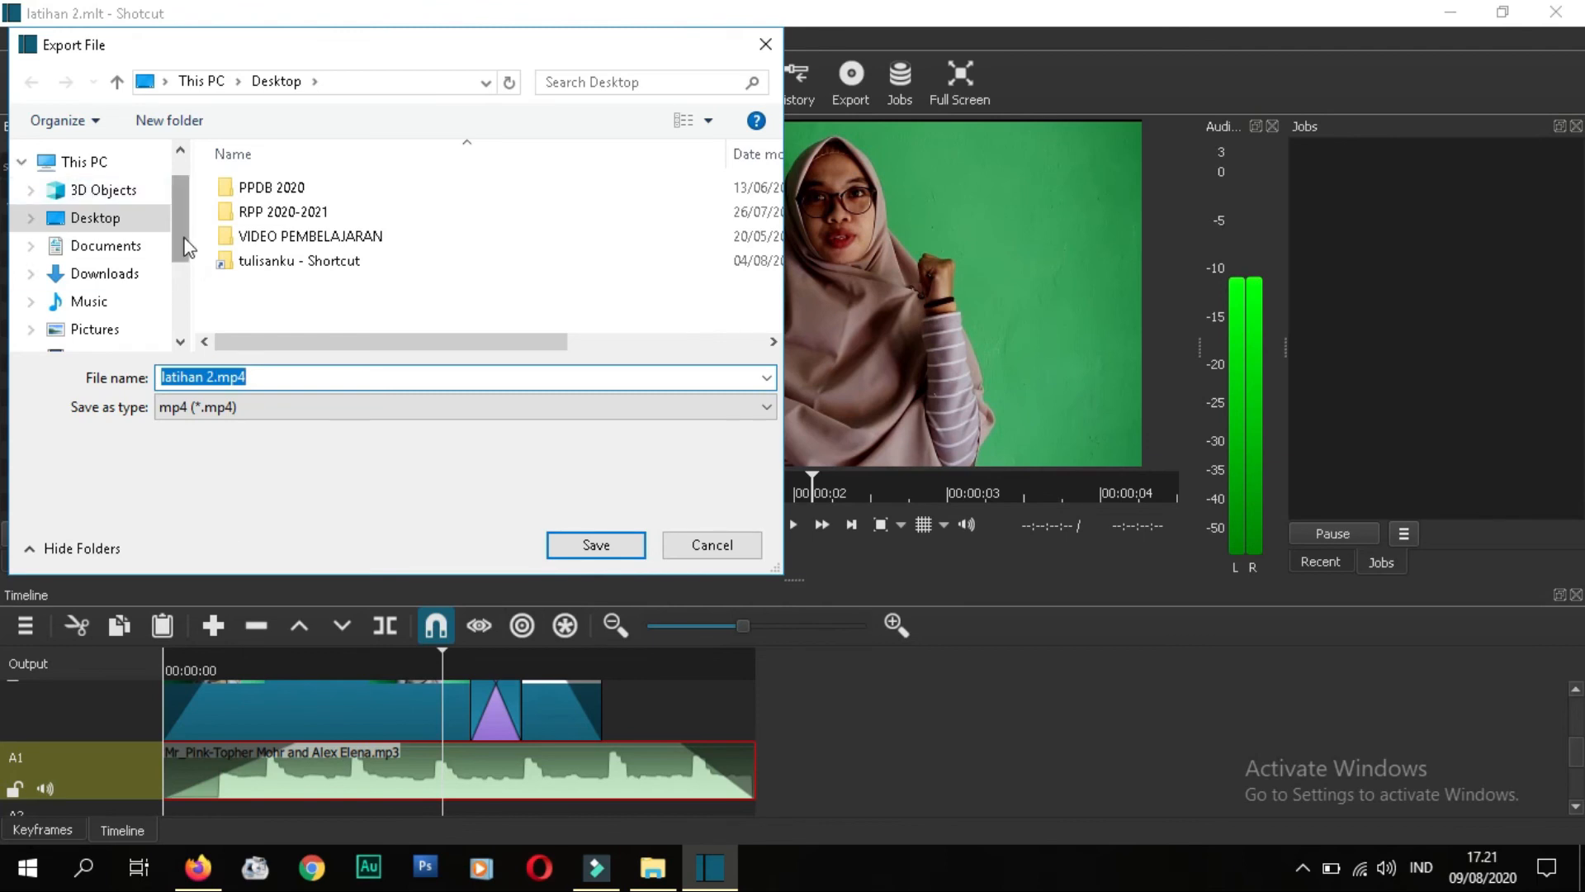
mouse_move(180, 230)
left_mouse_down()
mouse_move(180, 250)
mouse_move(180, 233)
left_mouse_up()
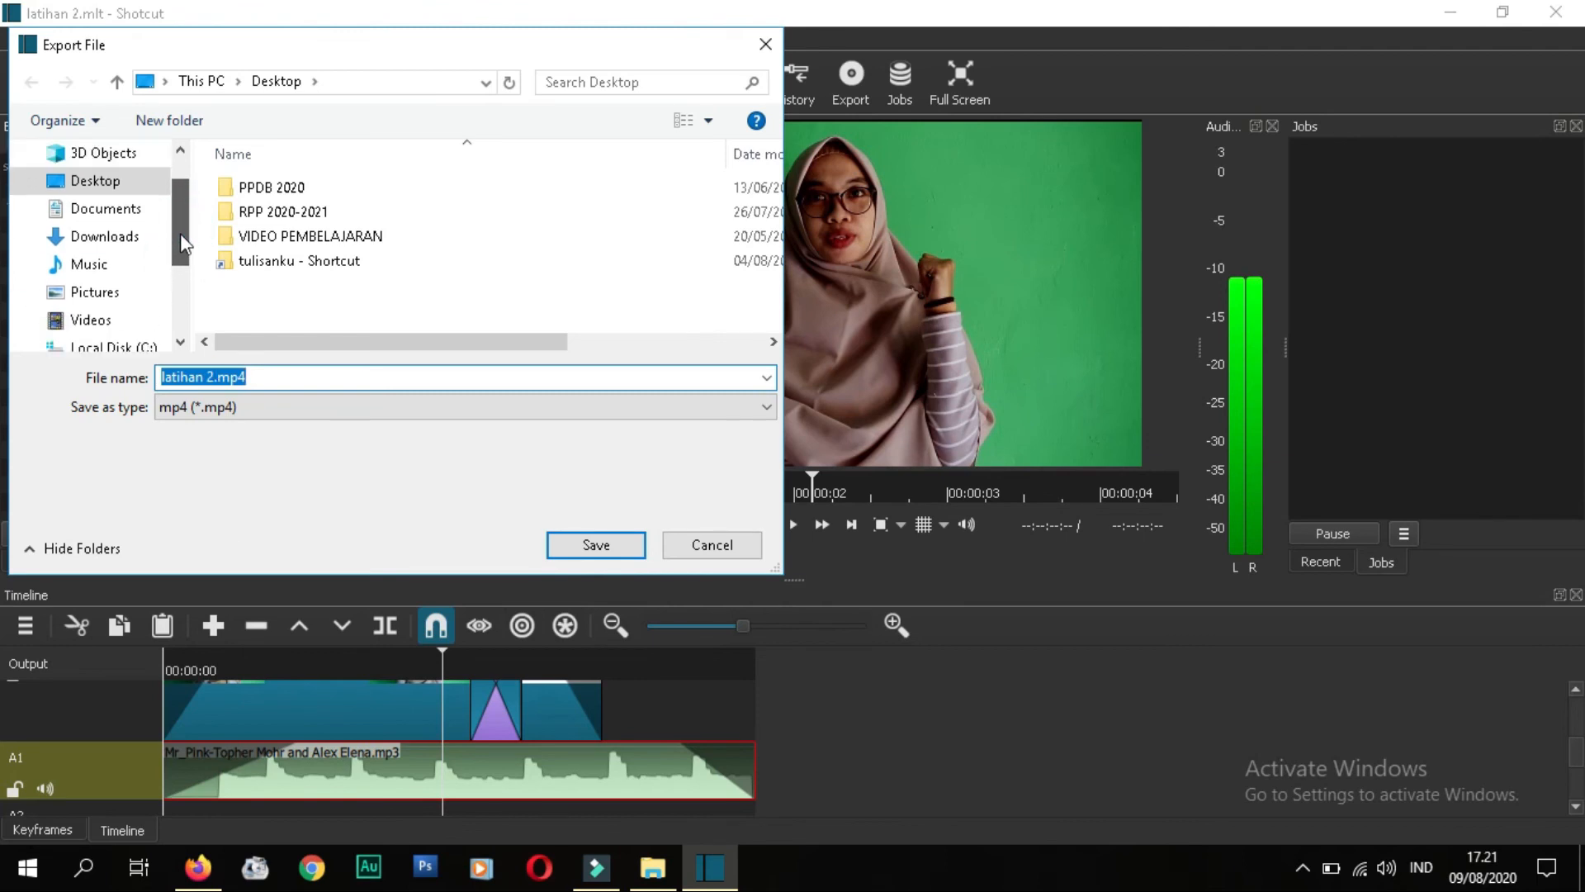
left_click(101, 190)
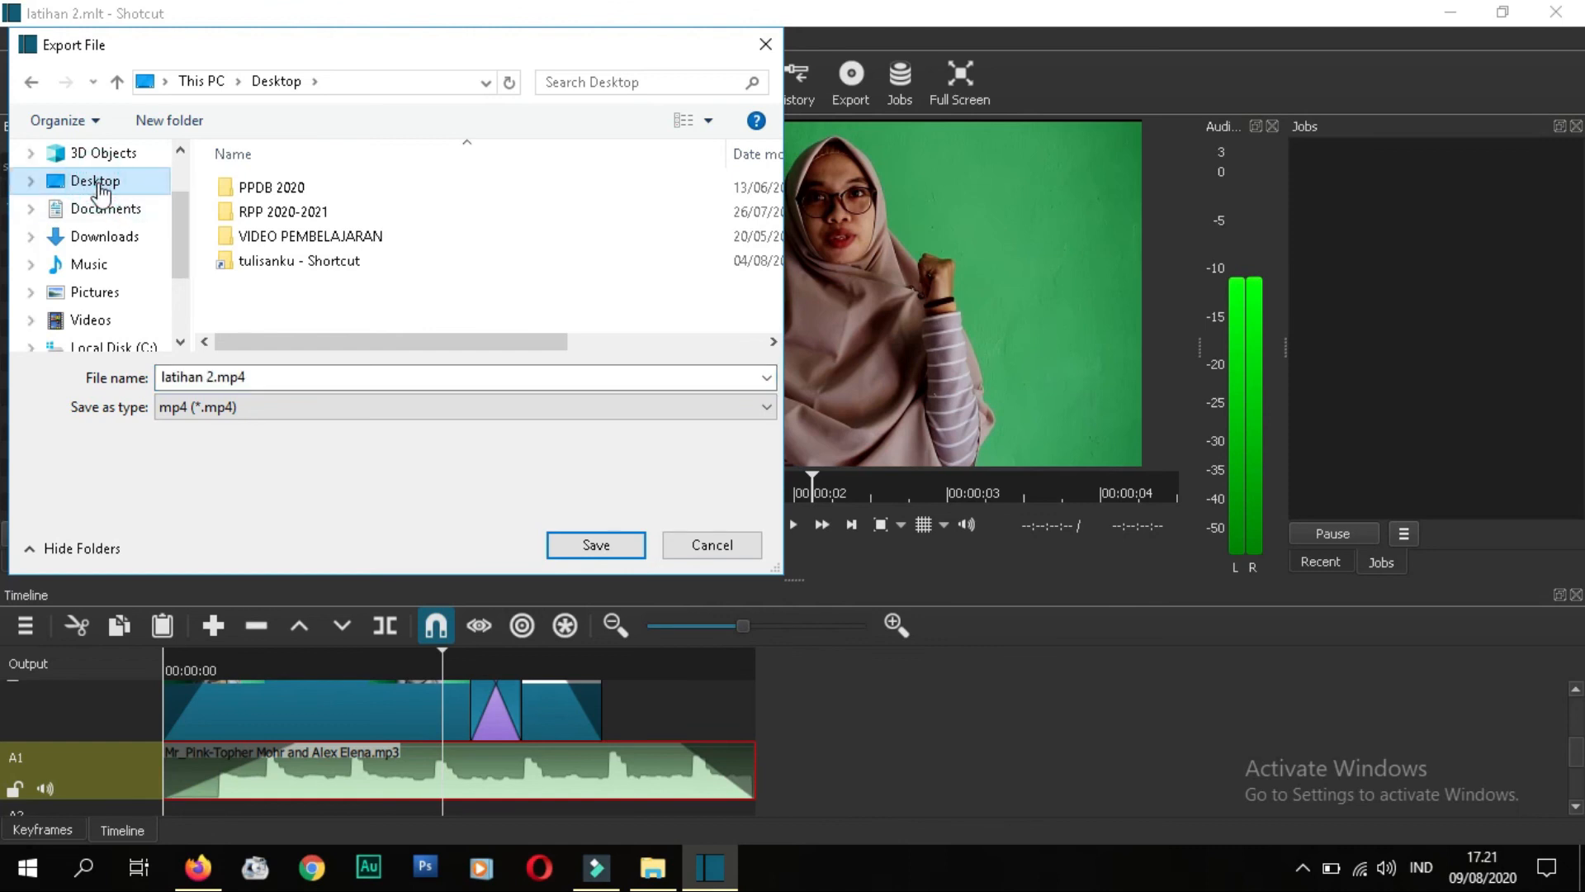
Step: Name the output file video 1.mp4 and run the export, agreeing to continue despite the limited free disk space
left_click(198, 379)
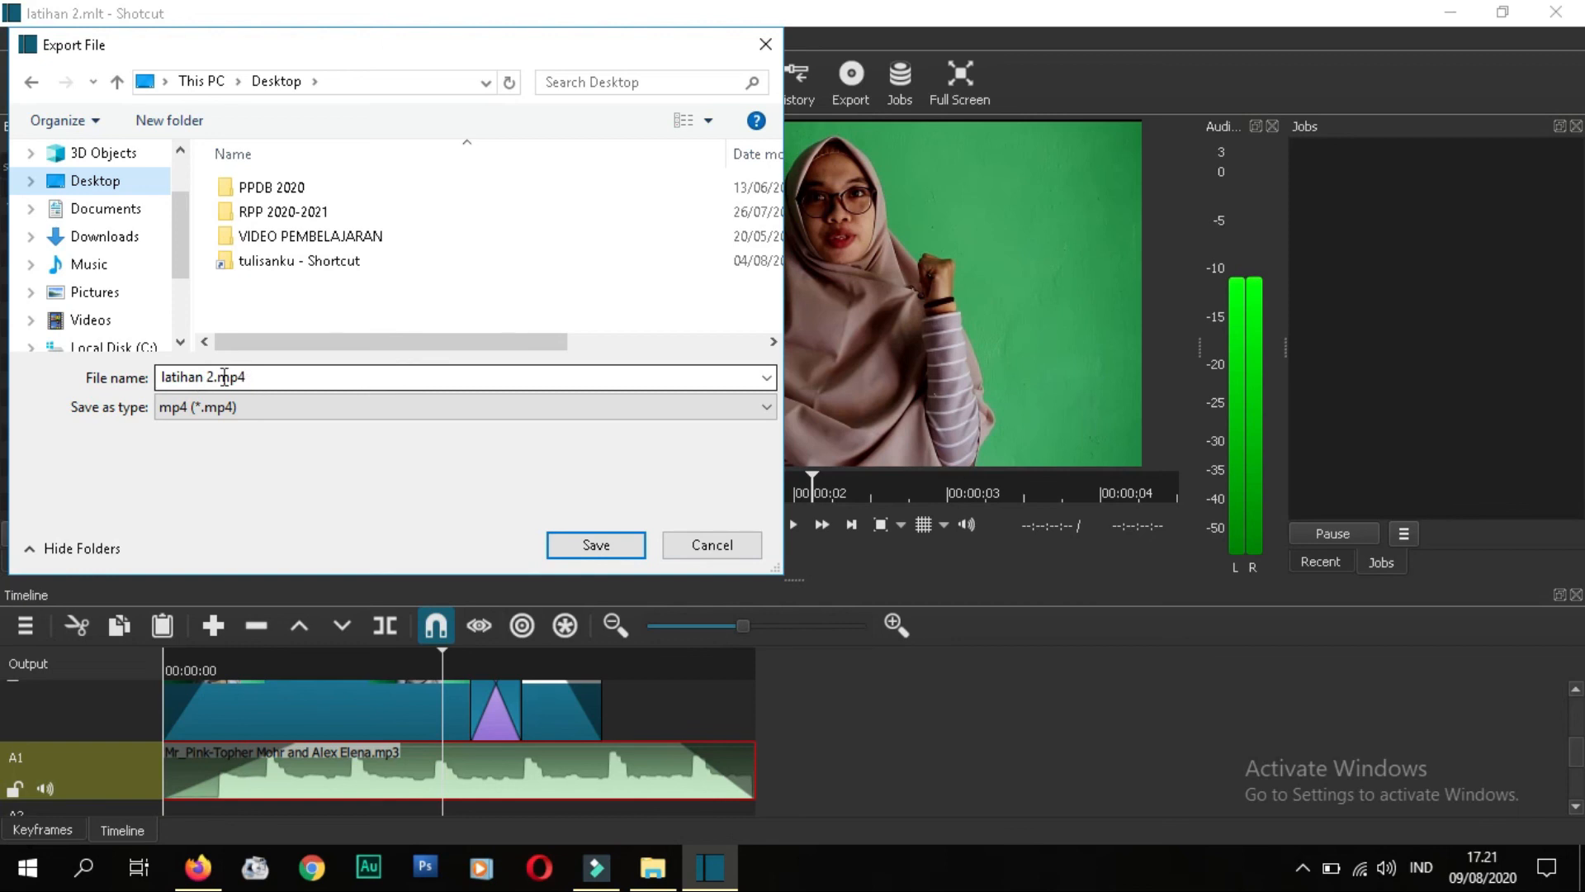
triple_click(214, 378)
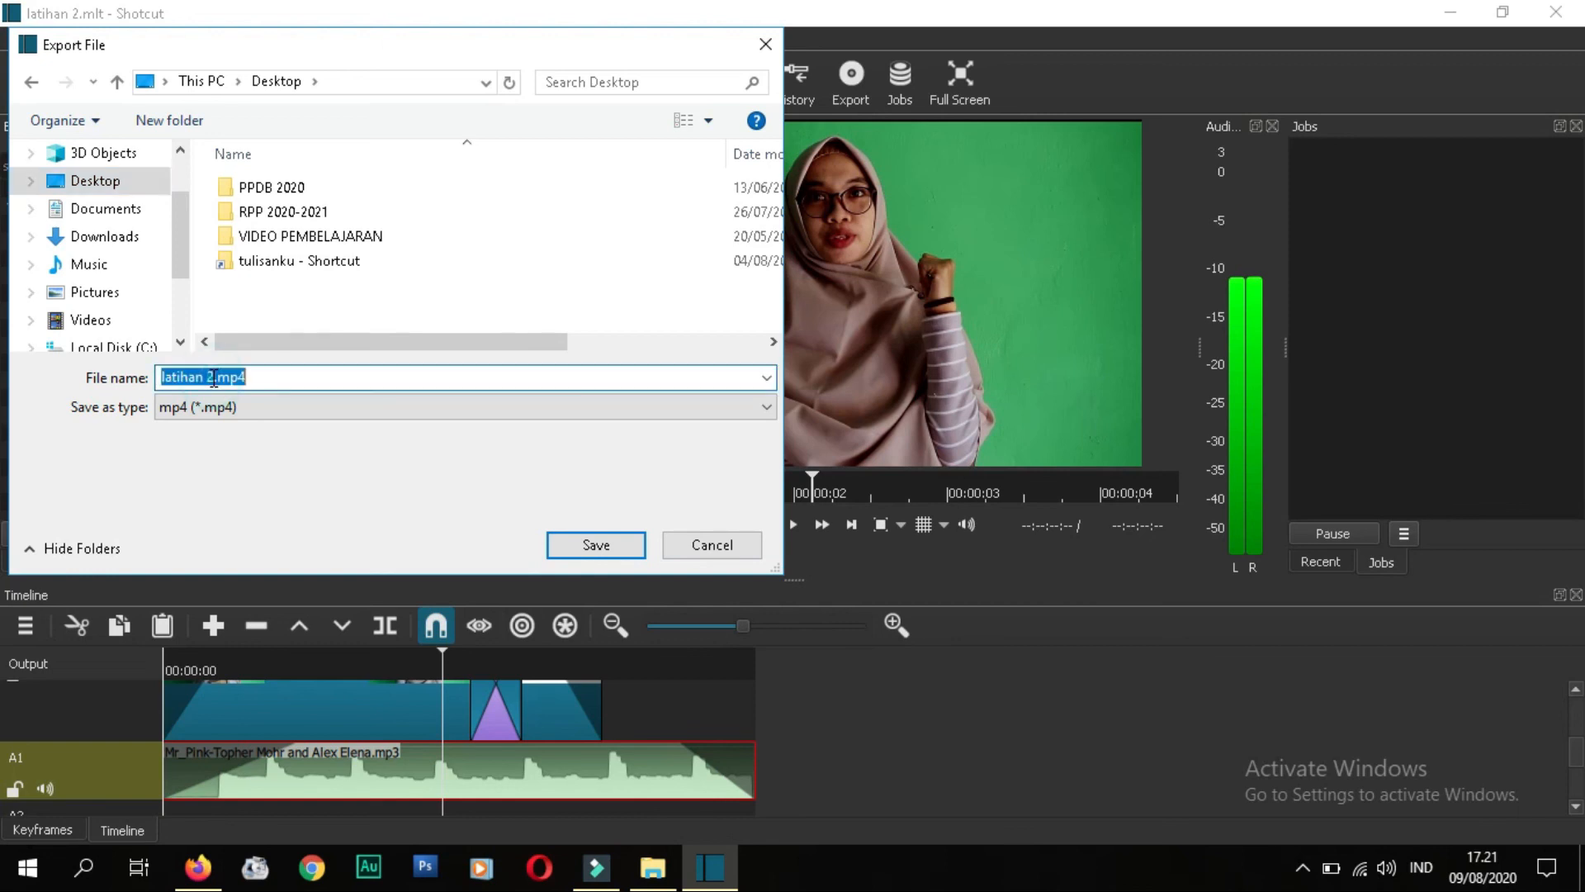
left_click(213, 378)
left_click_drag(214, 378, 120, 375)
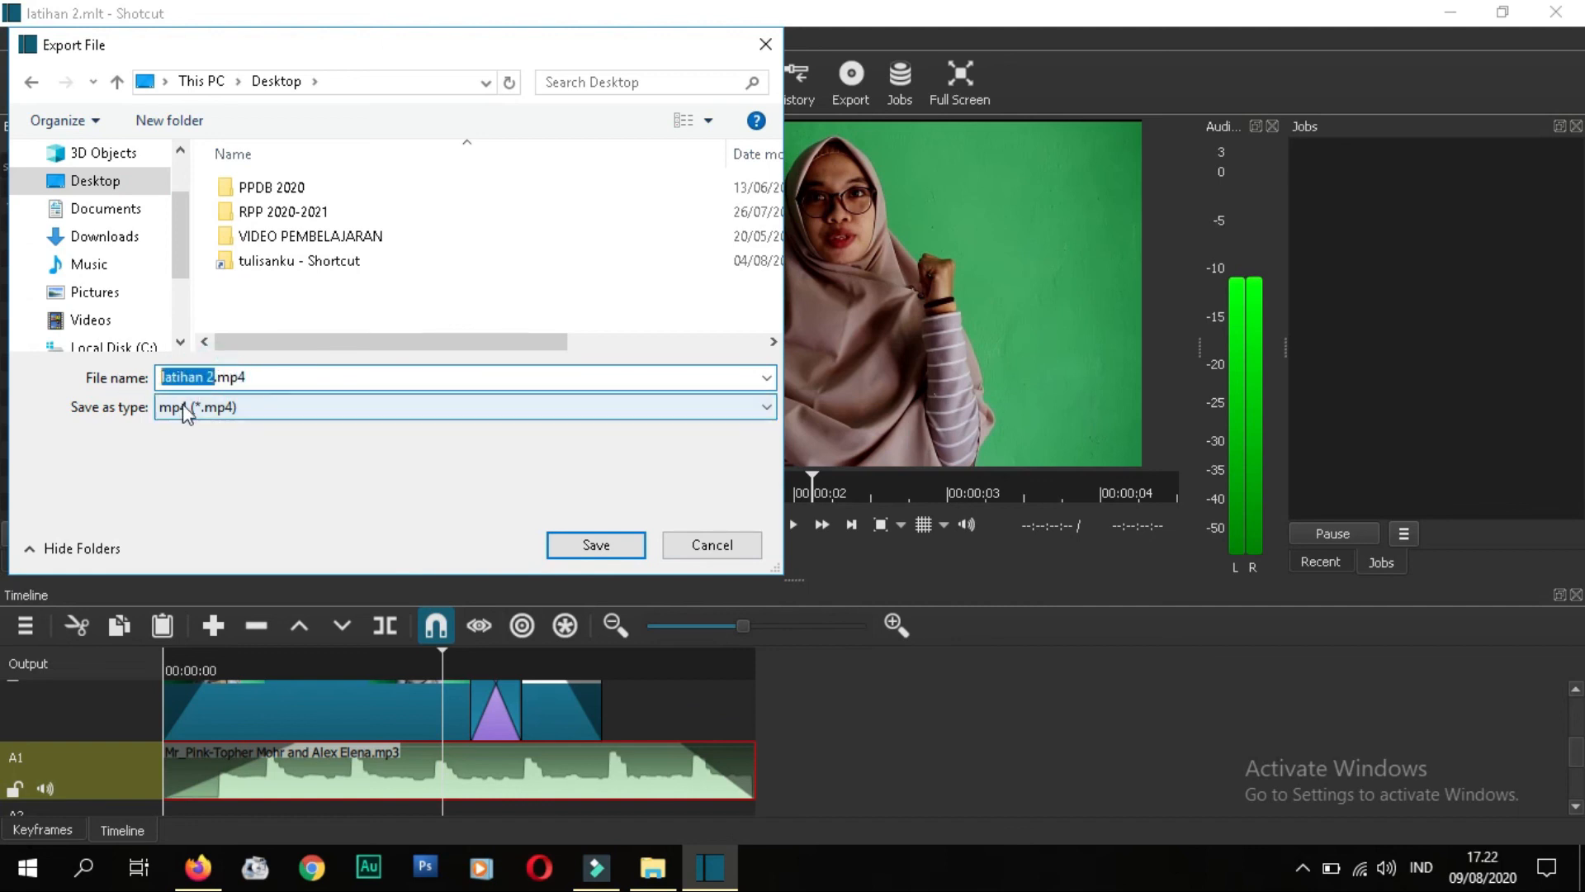
type("video ")
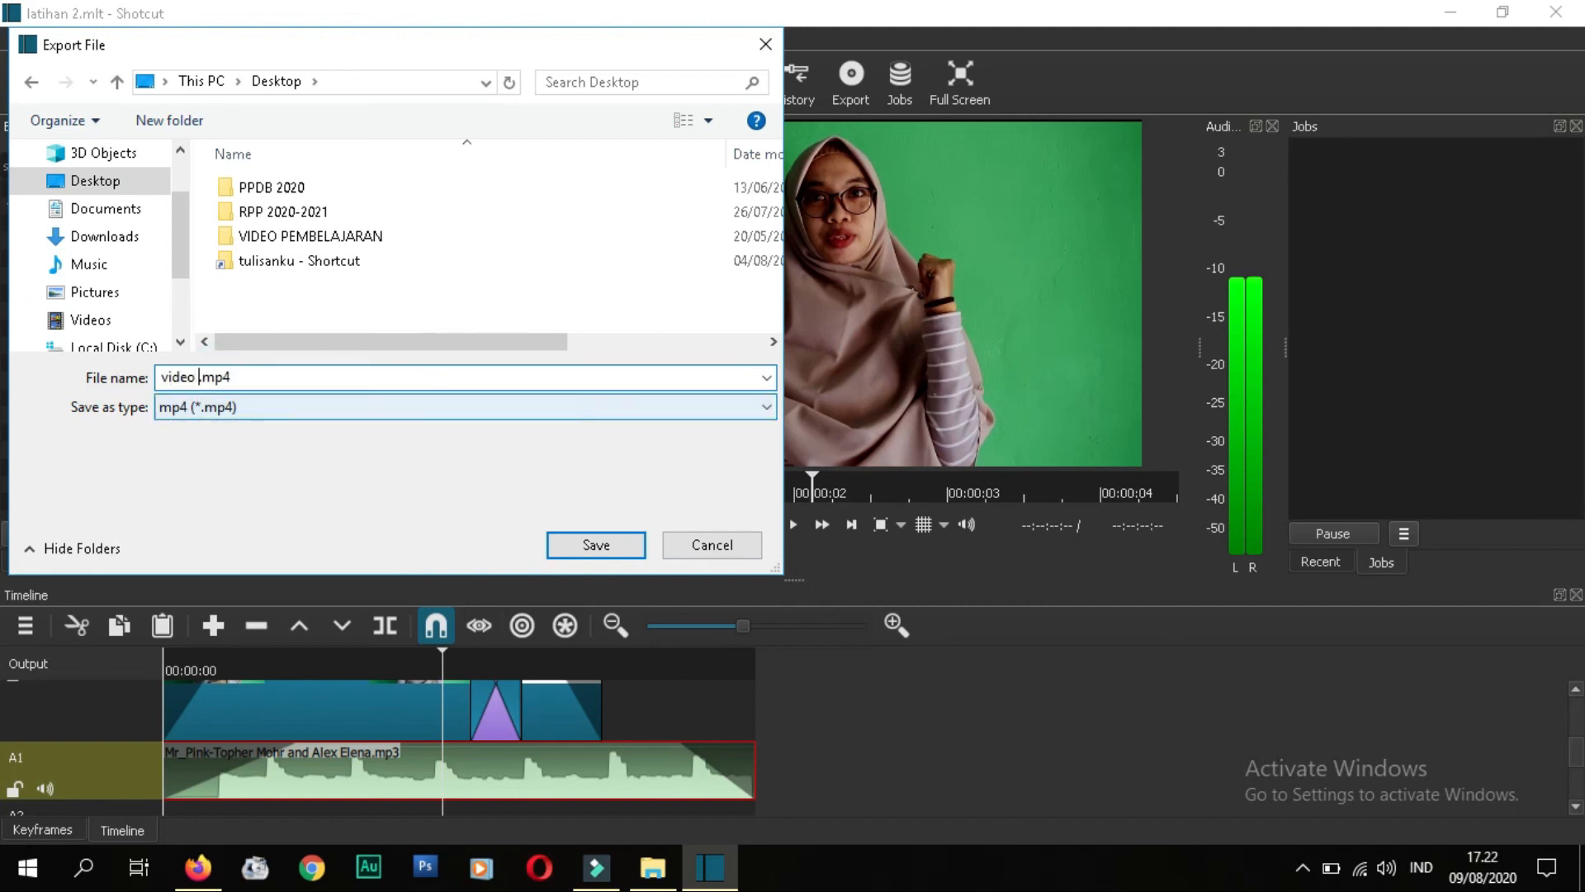
type("1")
left_click(606, 545)
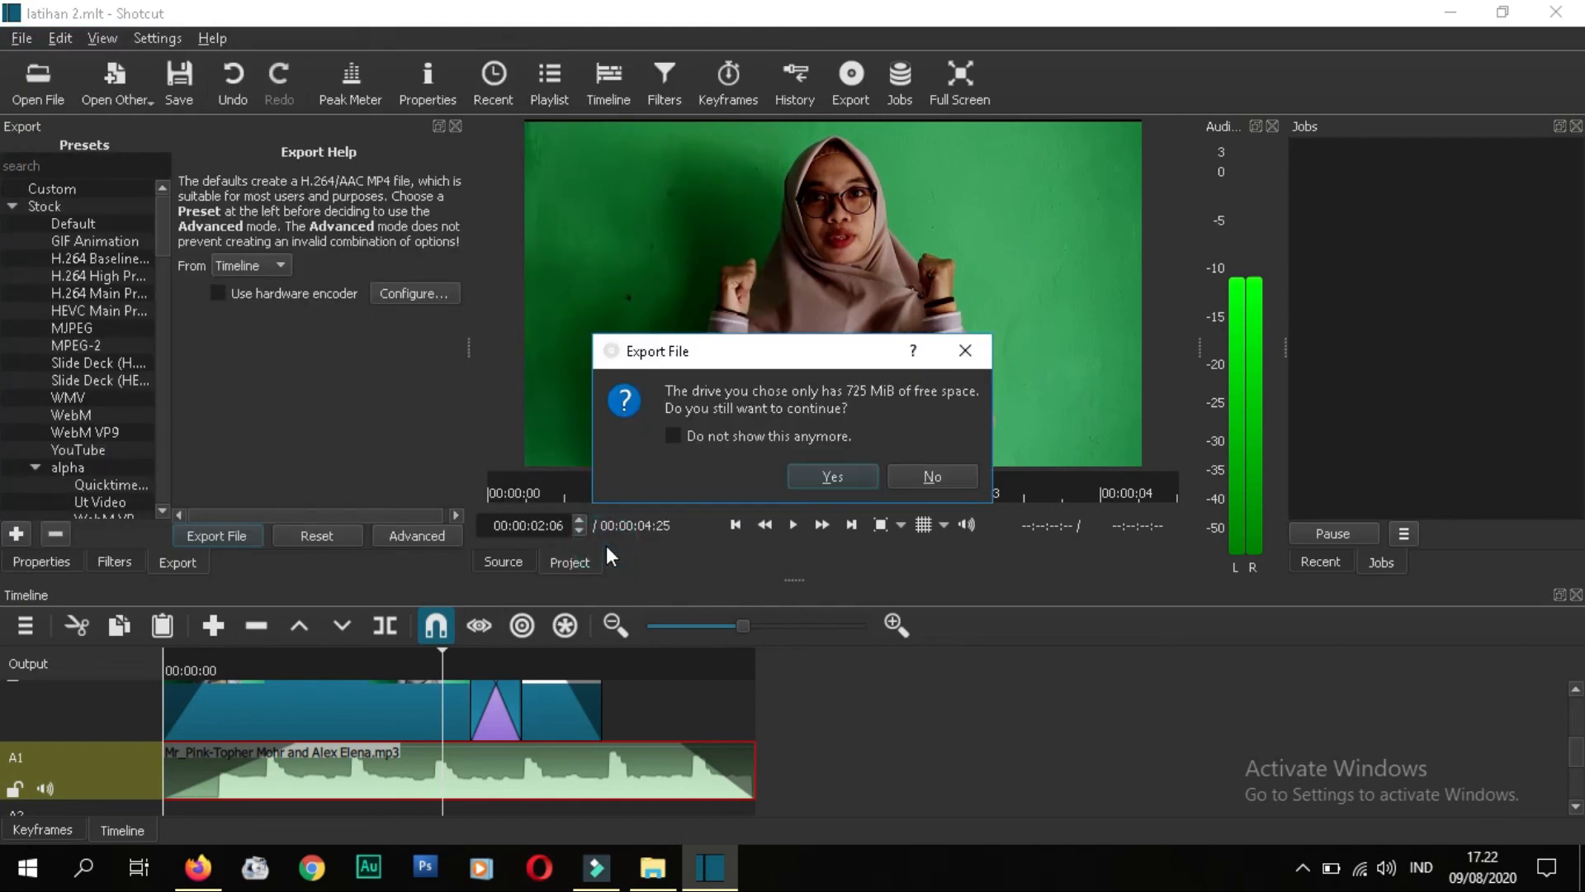
left_click(830, 478)
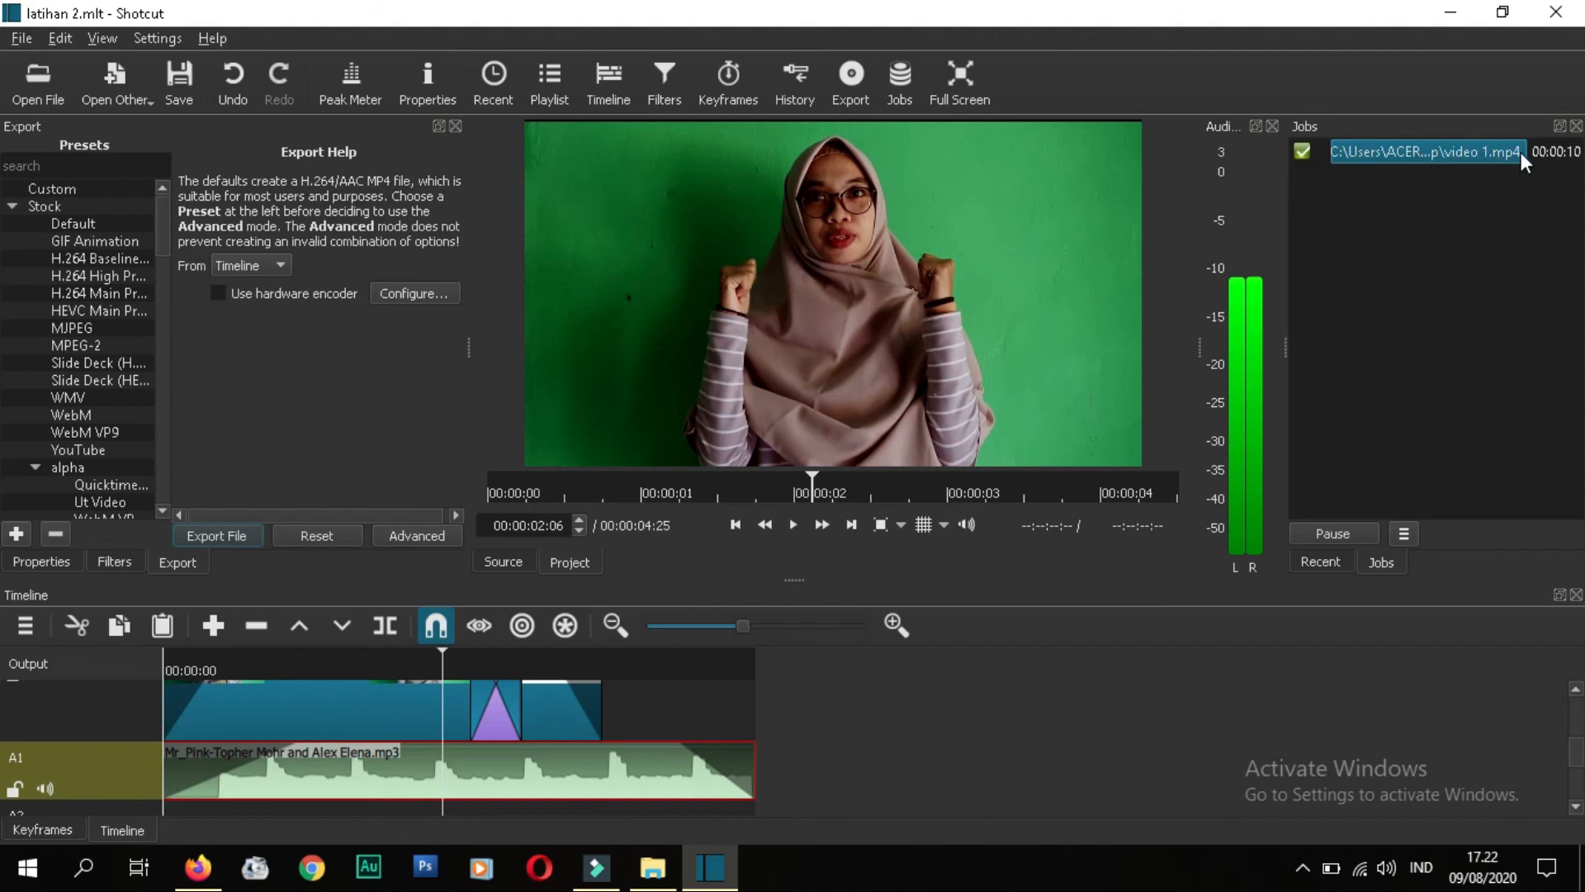
Step: Switch to the Windows desktop and play the exported video 1.mp4 to check it, then close the player
left_click(1448, 12)
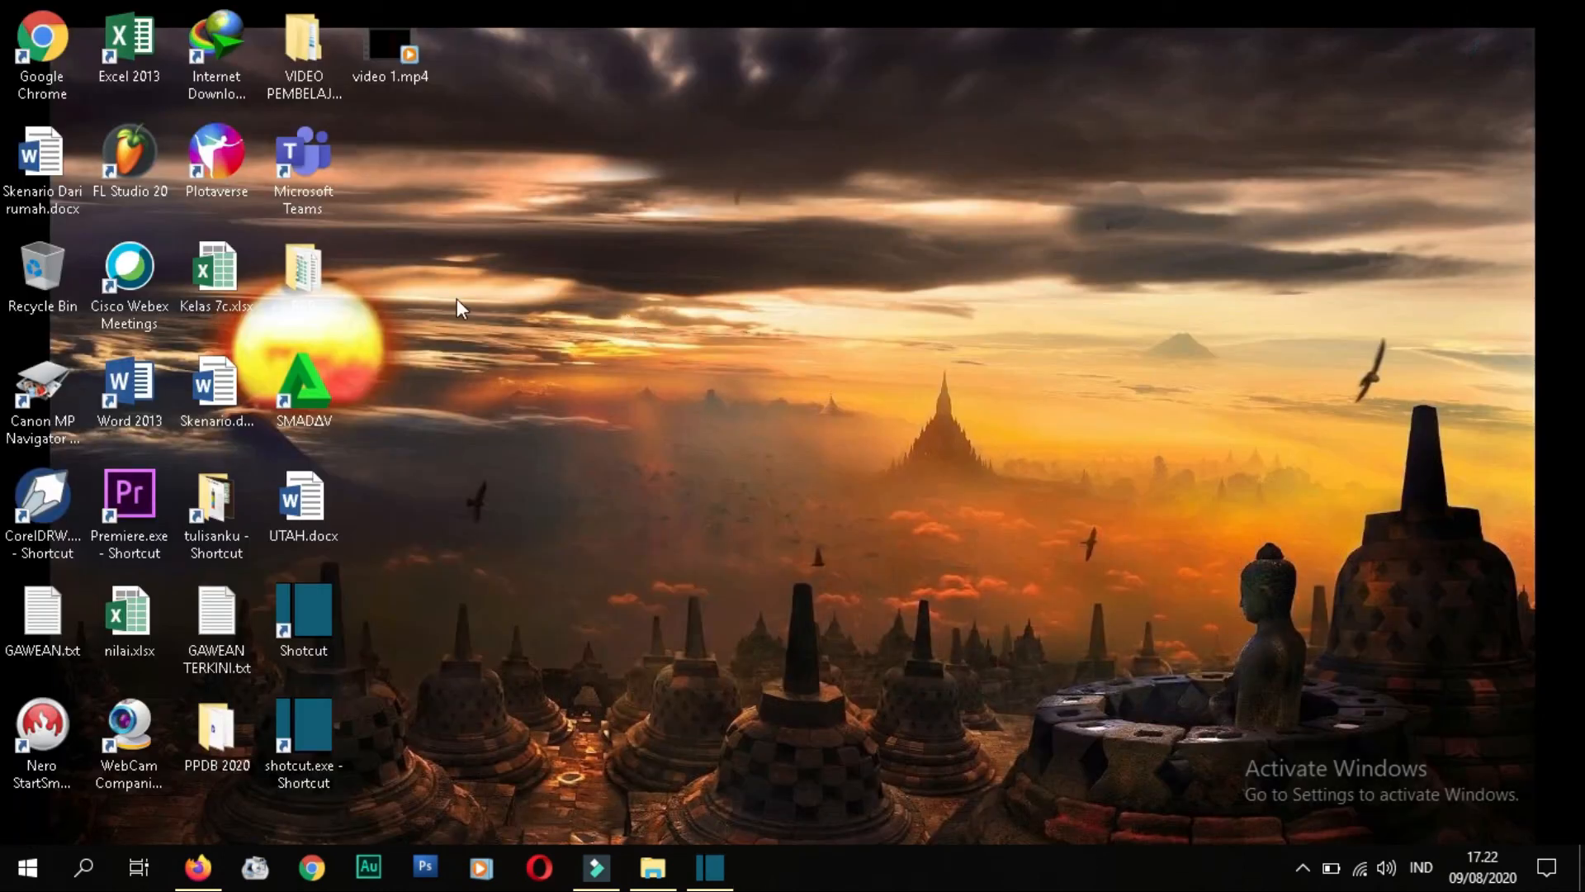
double_click(400, 53)
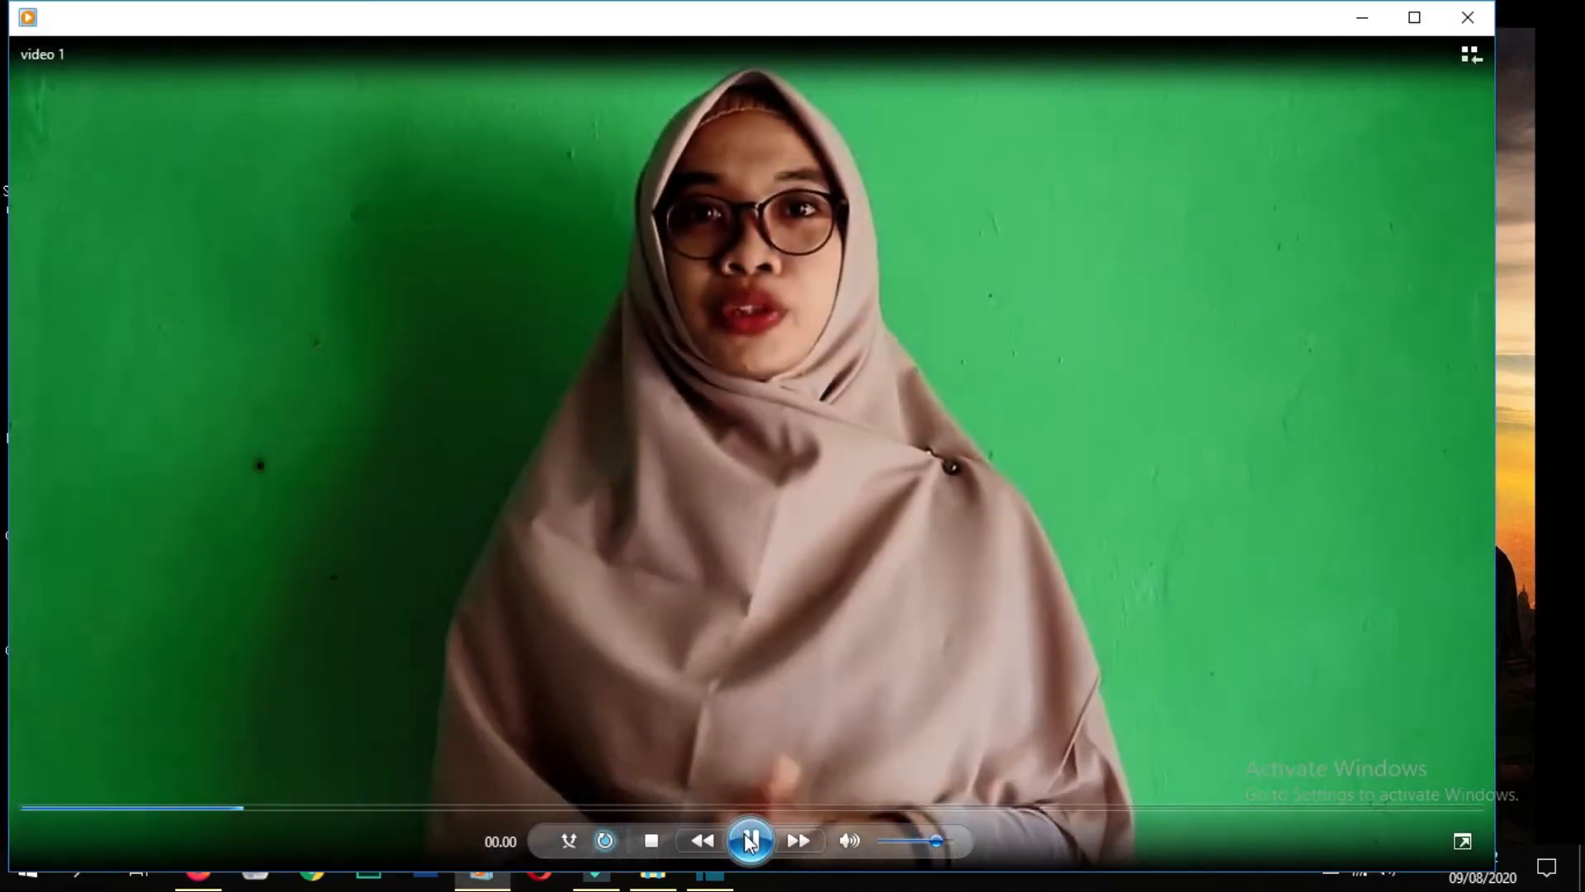
left_click(747, 840)
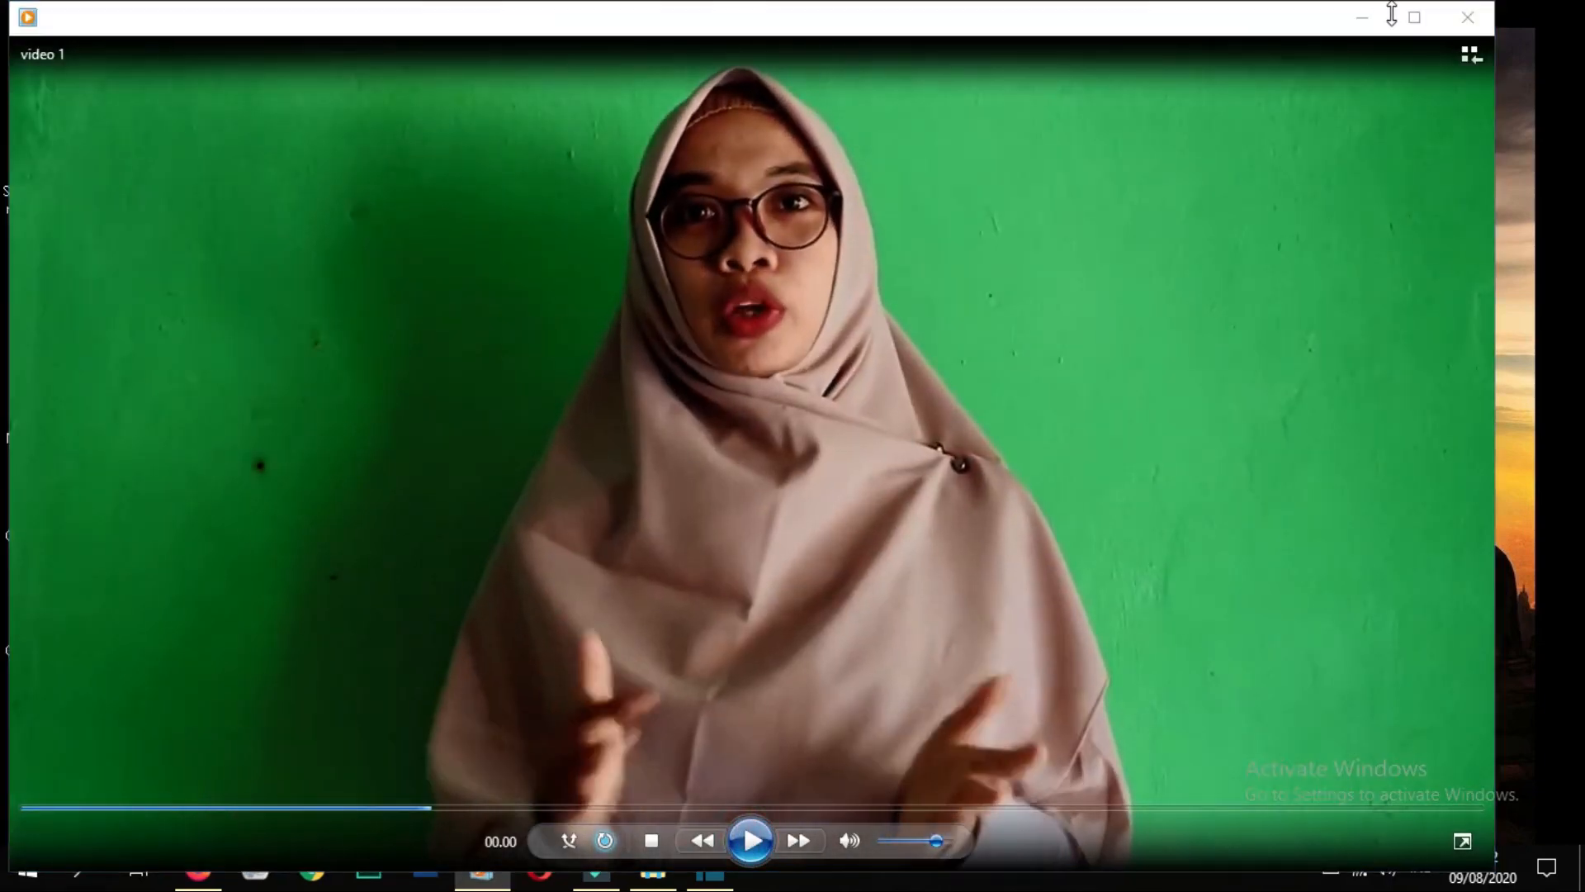
left_click(1467, 18)
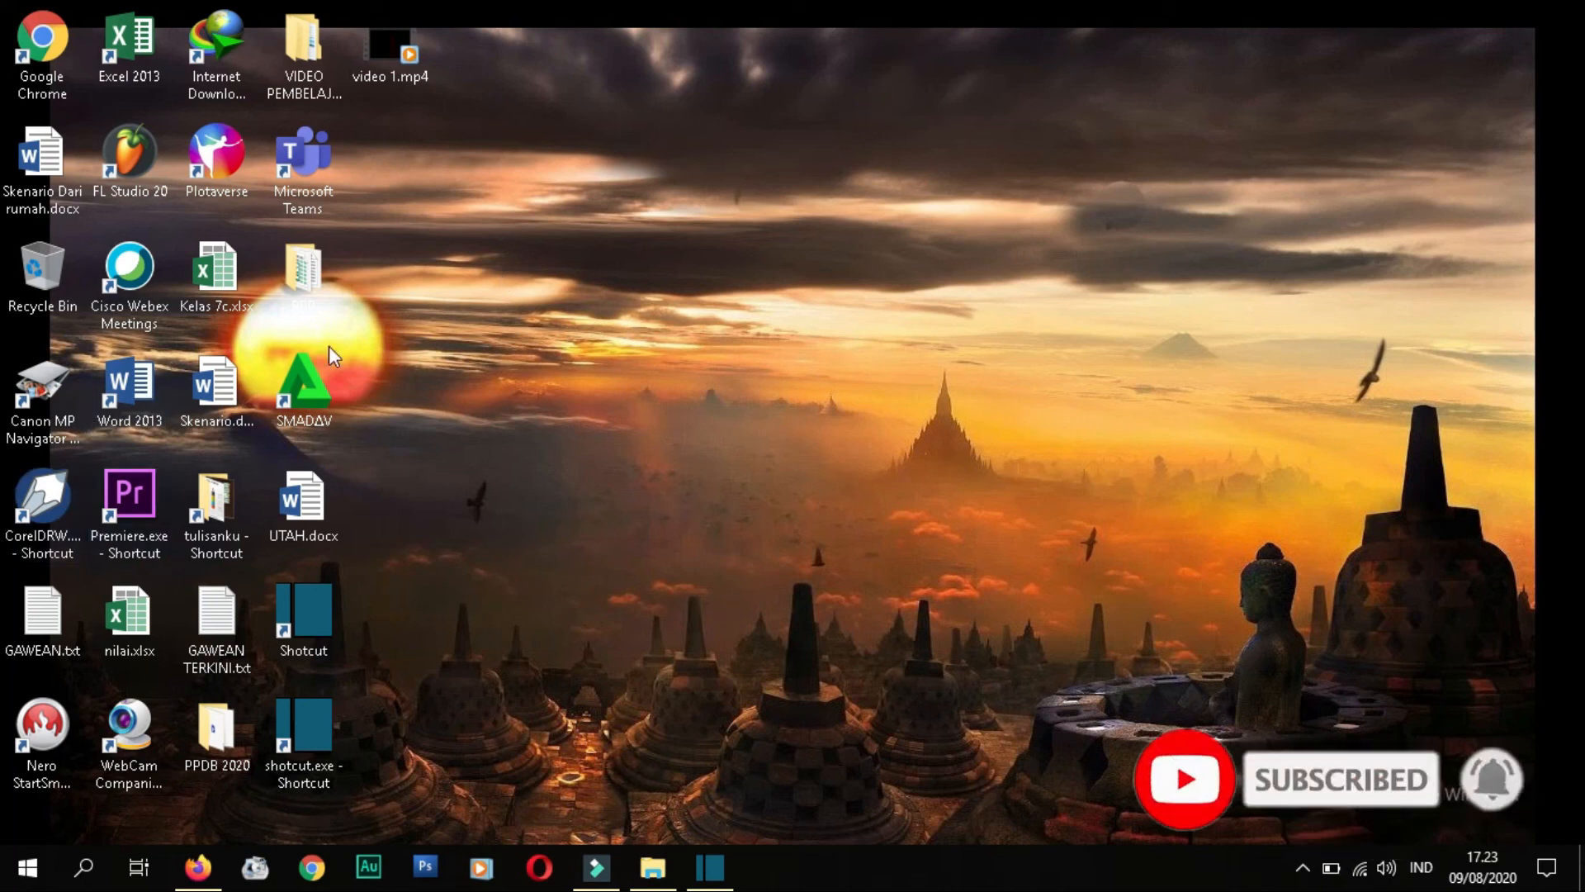
left_click(637, 259)
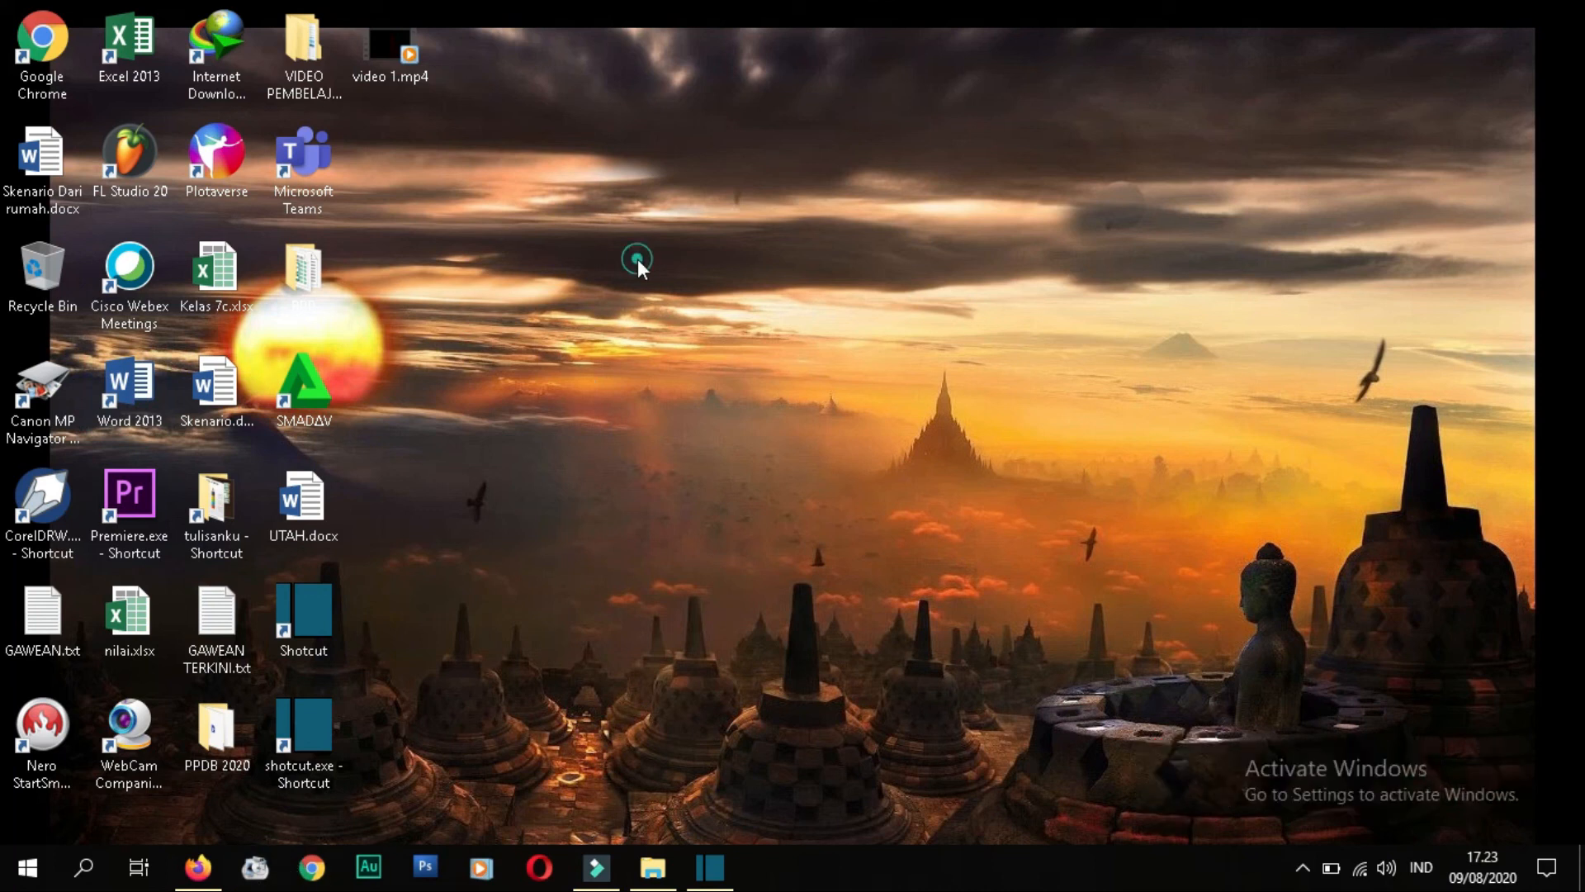